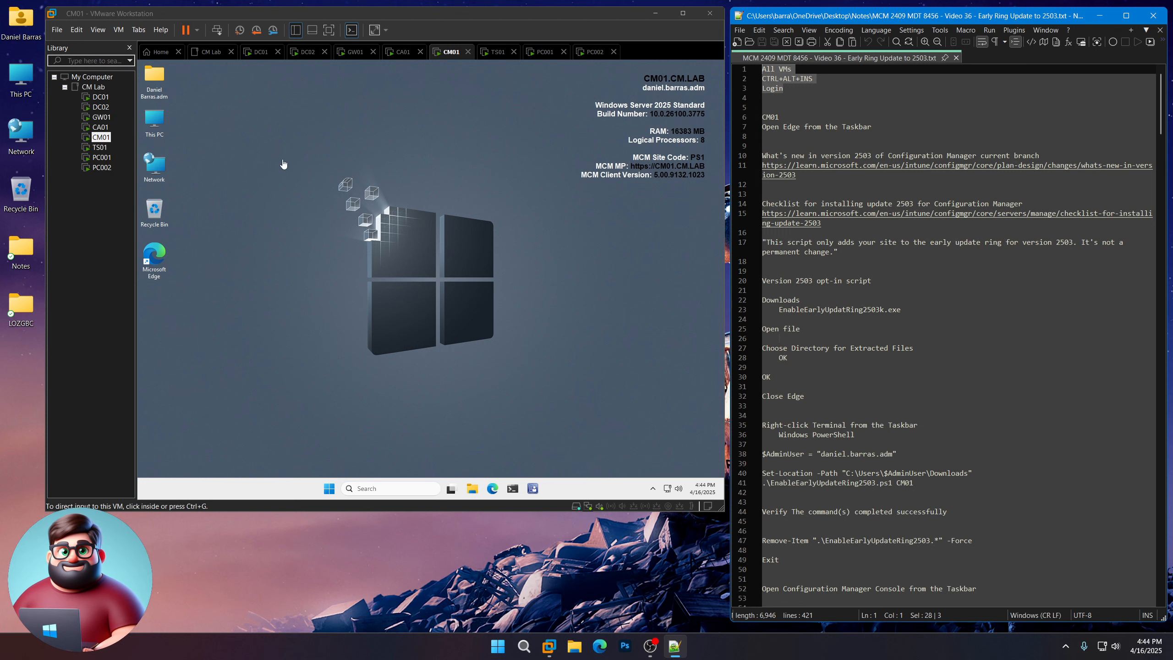
# - Switch to the CM01 virtual machine and open Microsoft Edge there
pyautogui.click(400, 287)
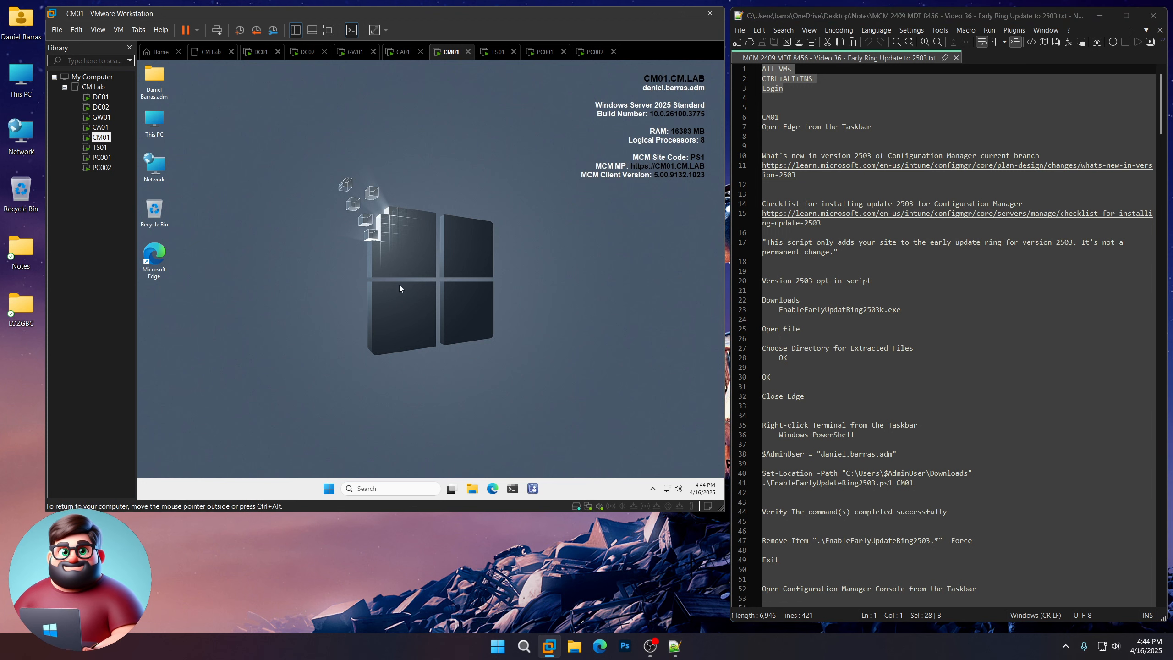
pyautogui.click(103, 138)
pyautogui.click(571, 261)
pyautogui.click(492, 489)
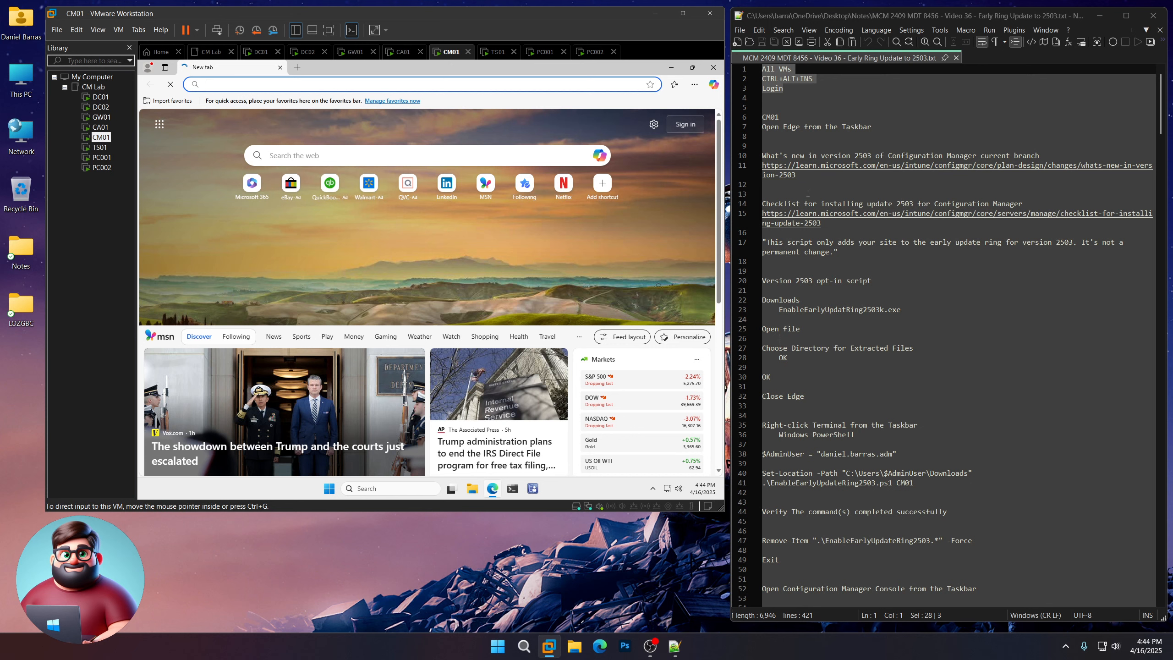
# - Open the notes' "What's new in version 2503" link in Edge on CM01 and review the Known Issues section
pyautogui.doubleClick(806, 168)
pyautogui.rightClick(807, 168)
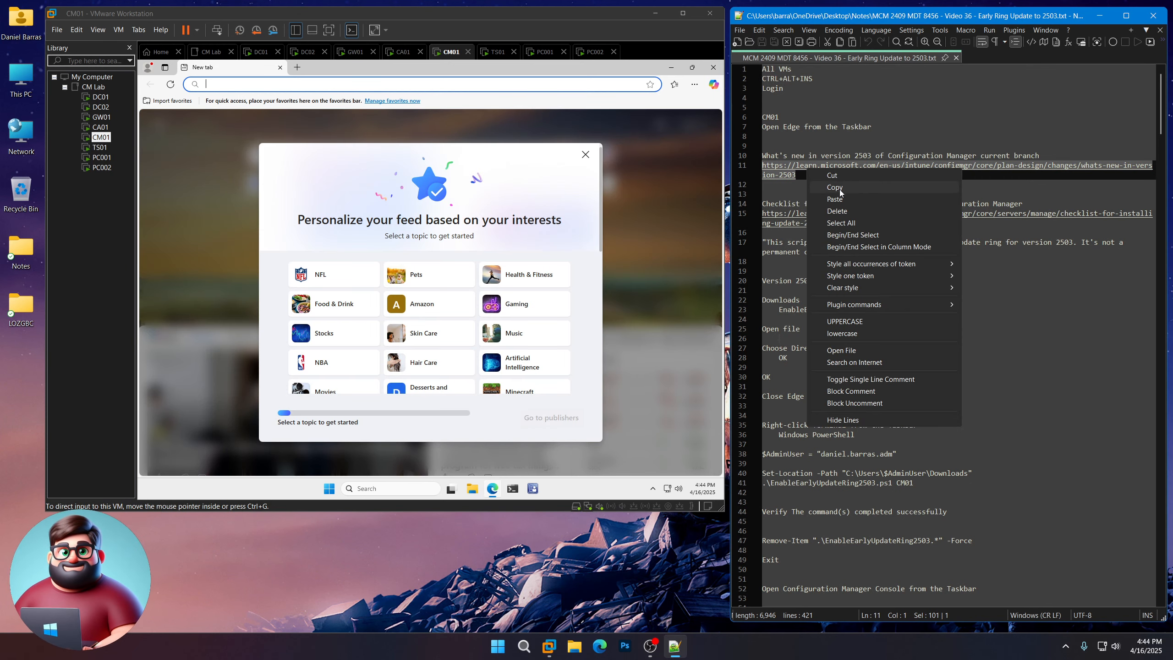
pyautogui.click(842, 190)
pyautogui.click(413, 88)
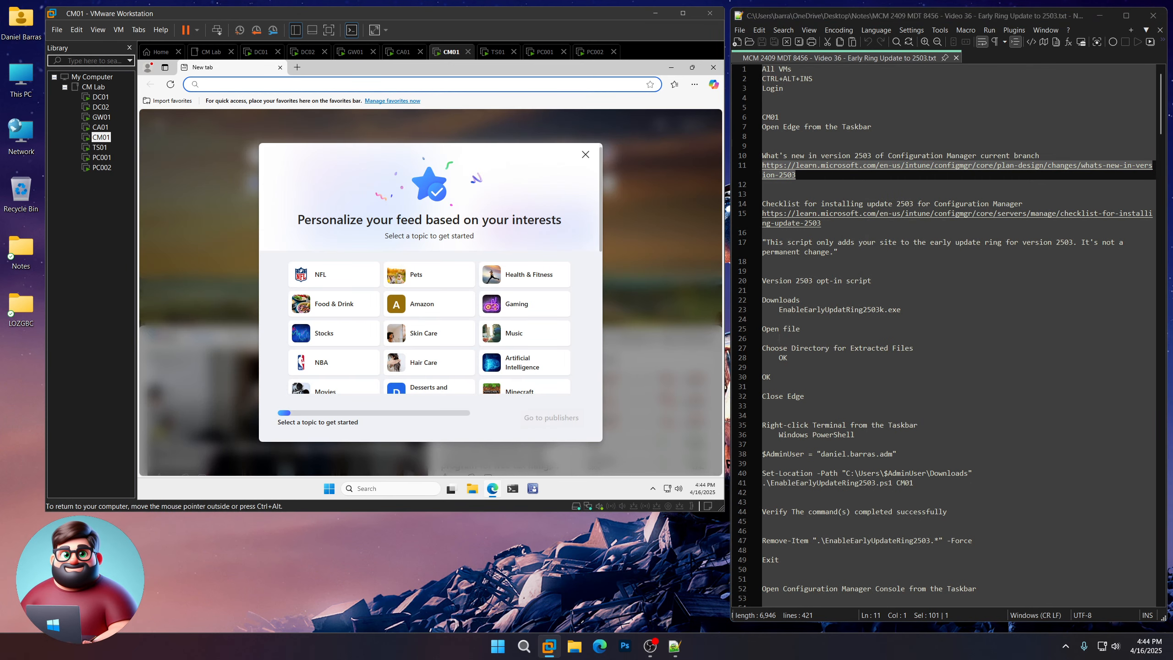
pyautogui.hotkey('ctrl', 'v')
pyautogui.press('Return')
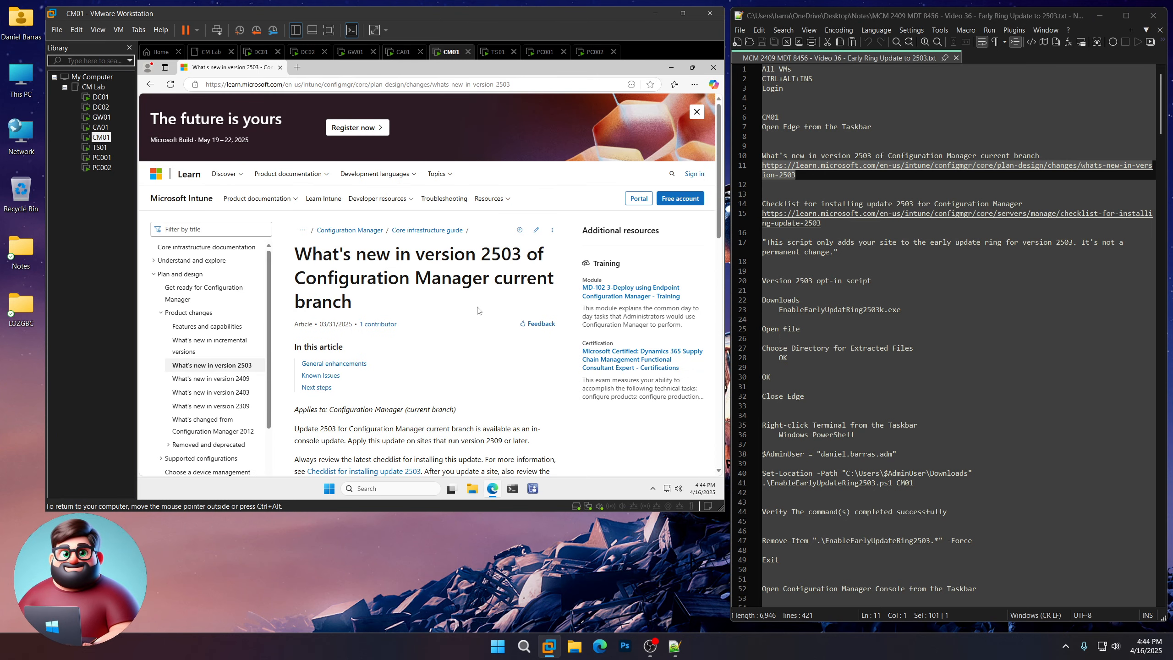
pyautogui.scroll(-10, 478, 311)
pyautogui.scroll(5, 474, 349)
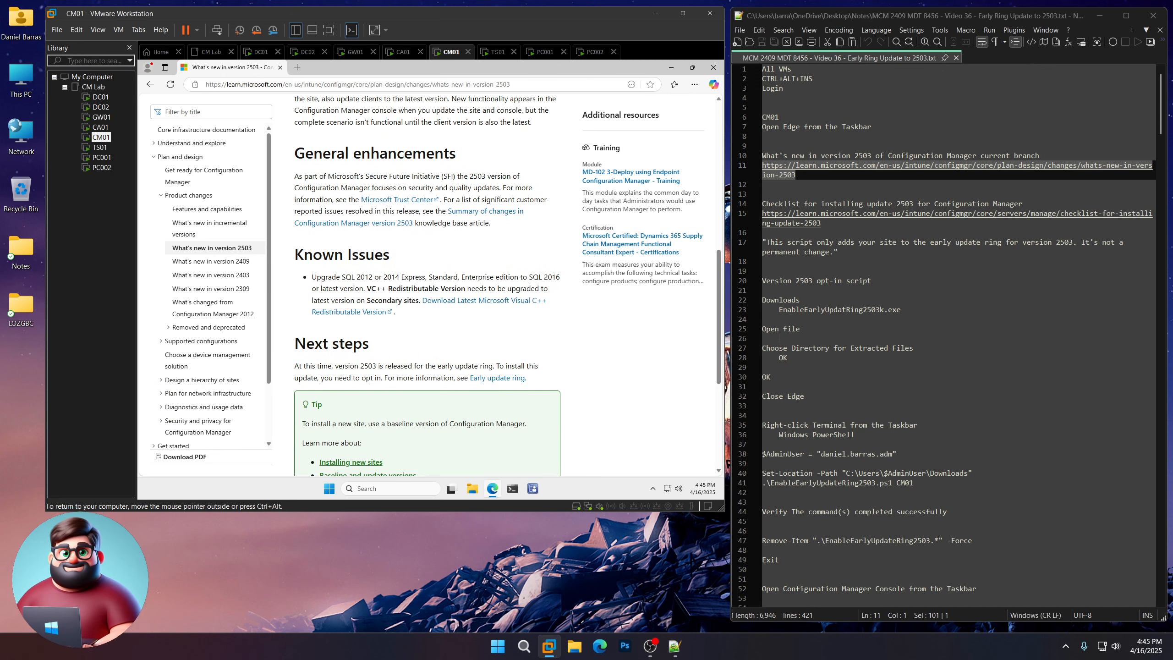
pyautogui.moveTo(367, 288); pyautogui.dragTo(438, 288)
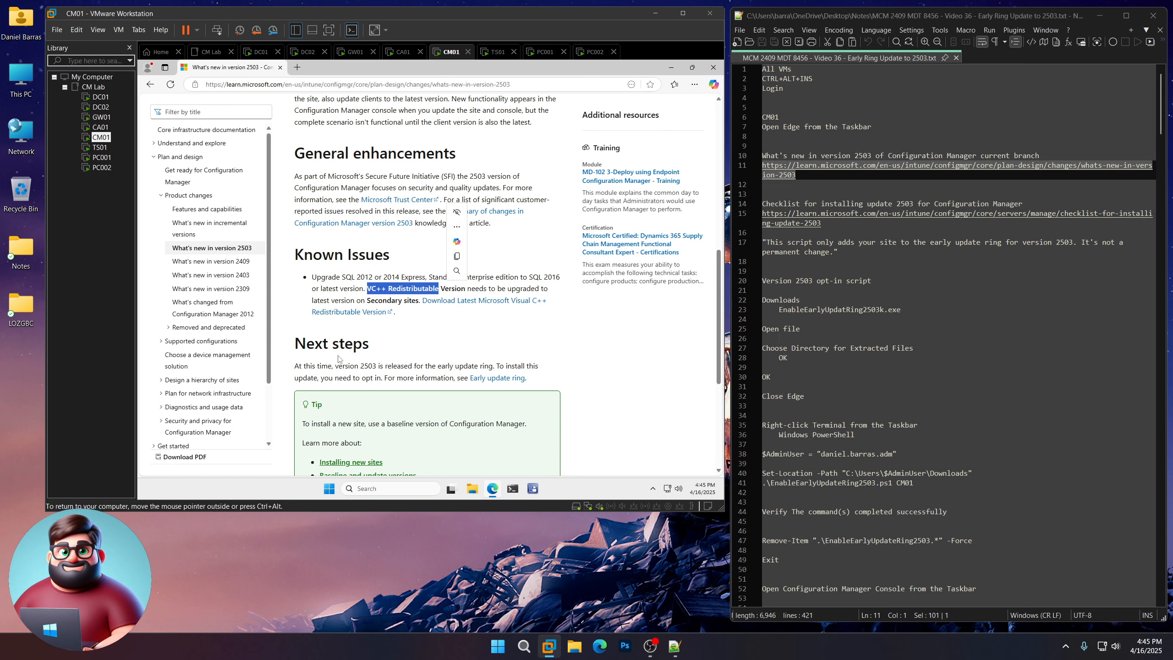
pyautogui.click(461, 342)
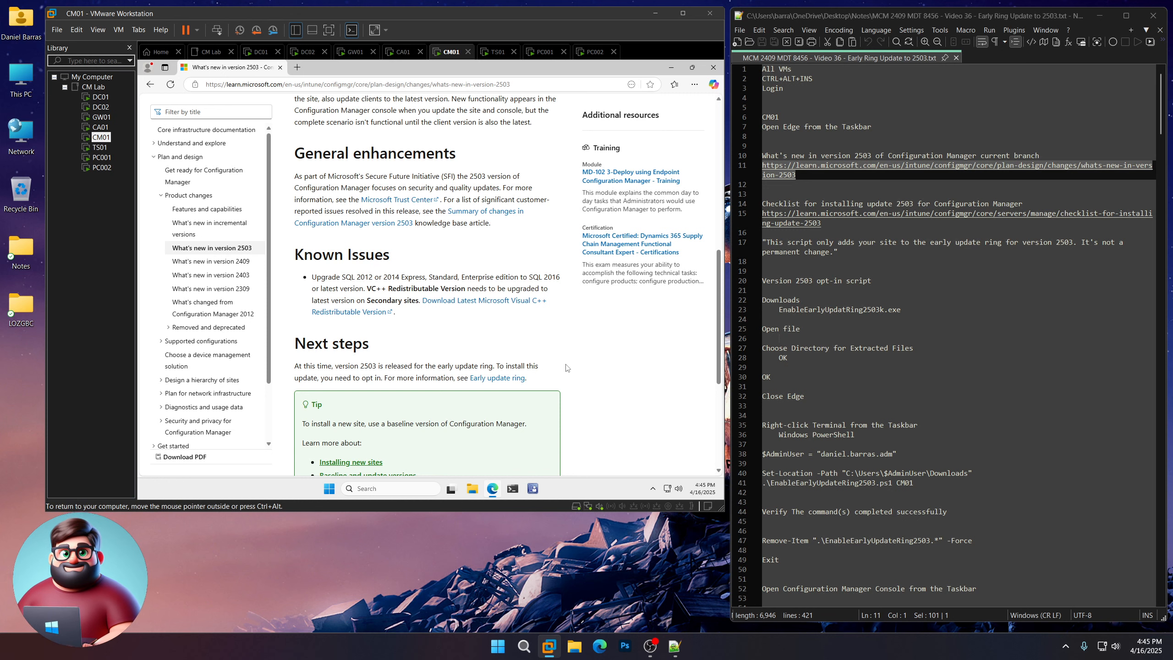
# - Copy the "Checklist for installing update 2503" link from the notes and open it in the CM01 browser
pyautogui.moveTo(820, 223); pyautogui.dragTo(762, 213)
pyautogui.rightClick(804, 222)
pyautogui.click(813, 233)
pyautogui.click(443, 84)
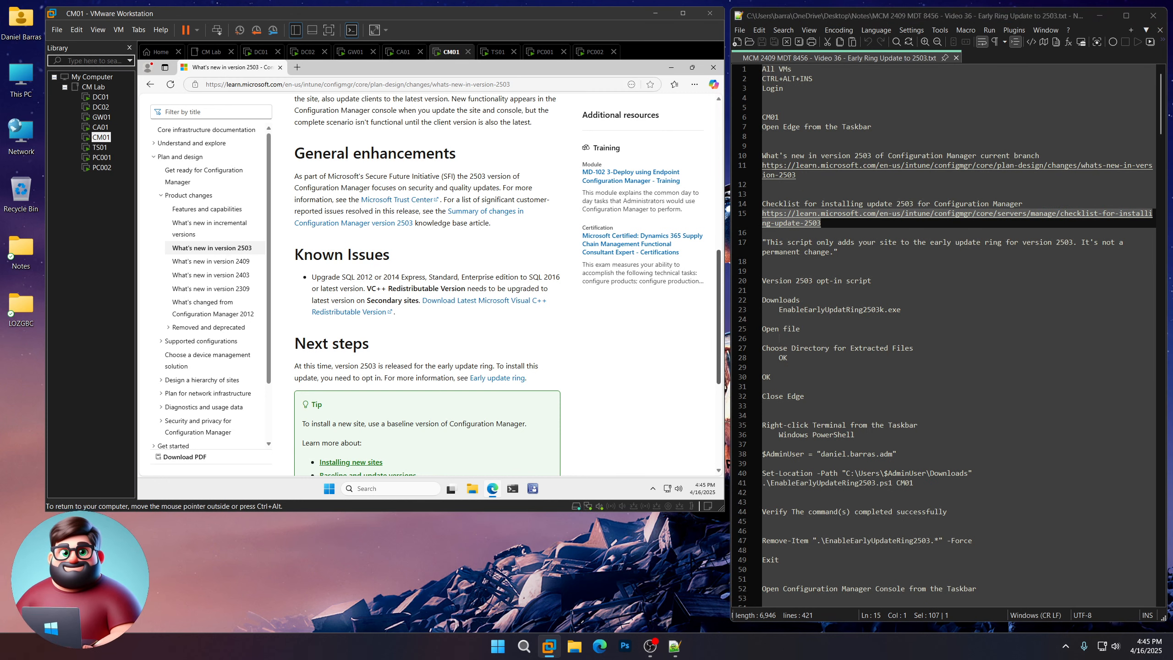
pyautogui.hotkey('ctrl', 'v')
pyautogui.press('Return')
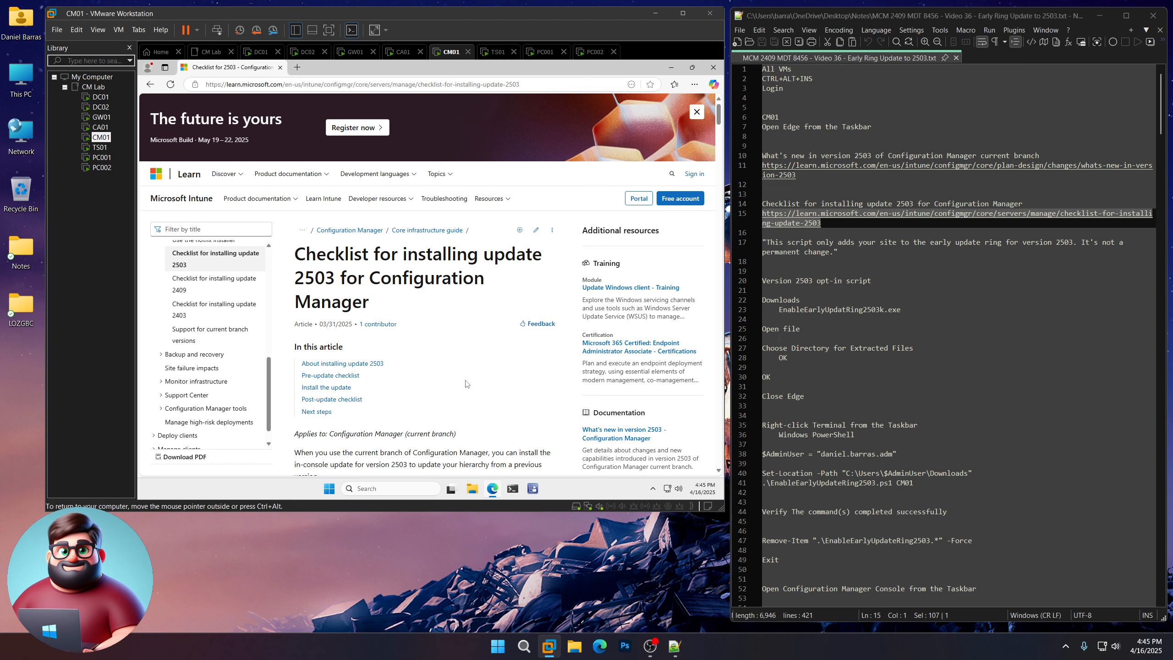
# - Download the Version 2503 opt-in script from the Early update ring section of the checklist article
pyautogui.scroll(-10, 434, 367)
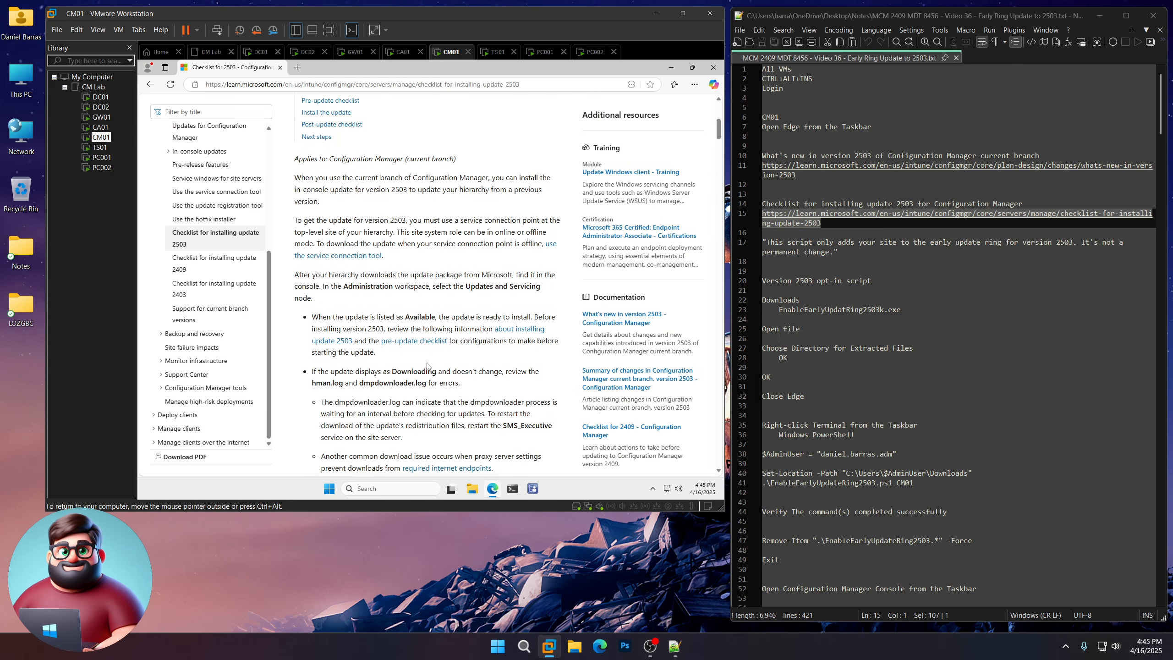
pyautogui.scroll(-10, 427, 366)
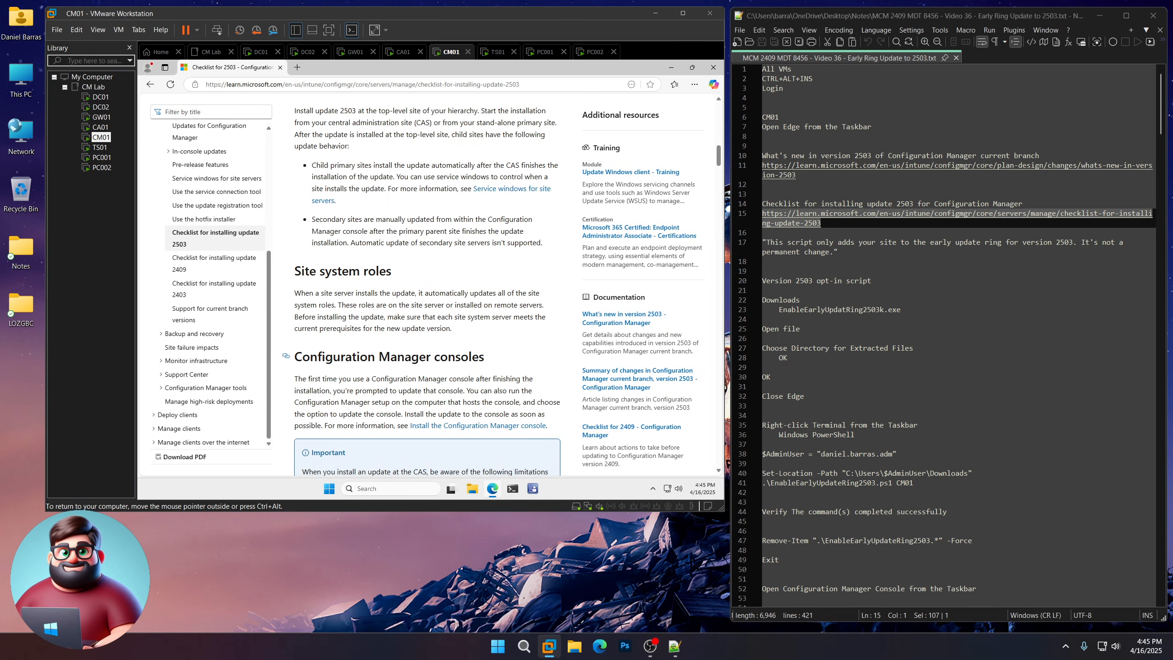
pyautogui.scroll(-1, 427, 366)
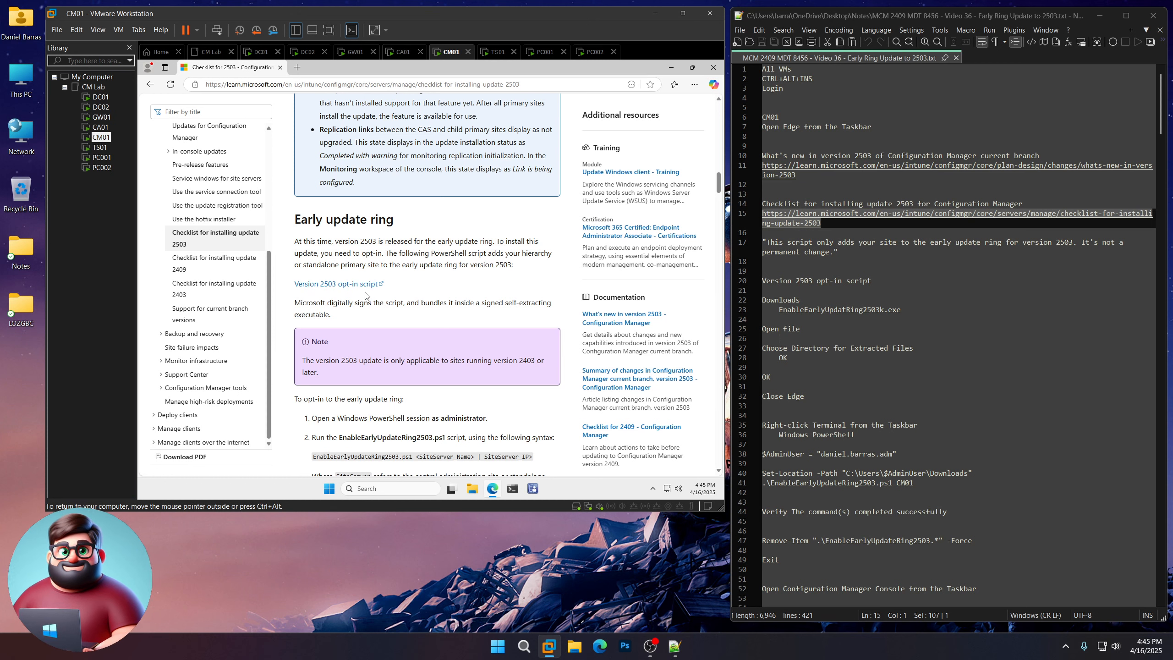
pyautogui.click(347, 285)
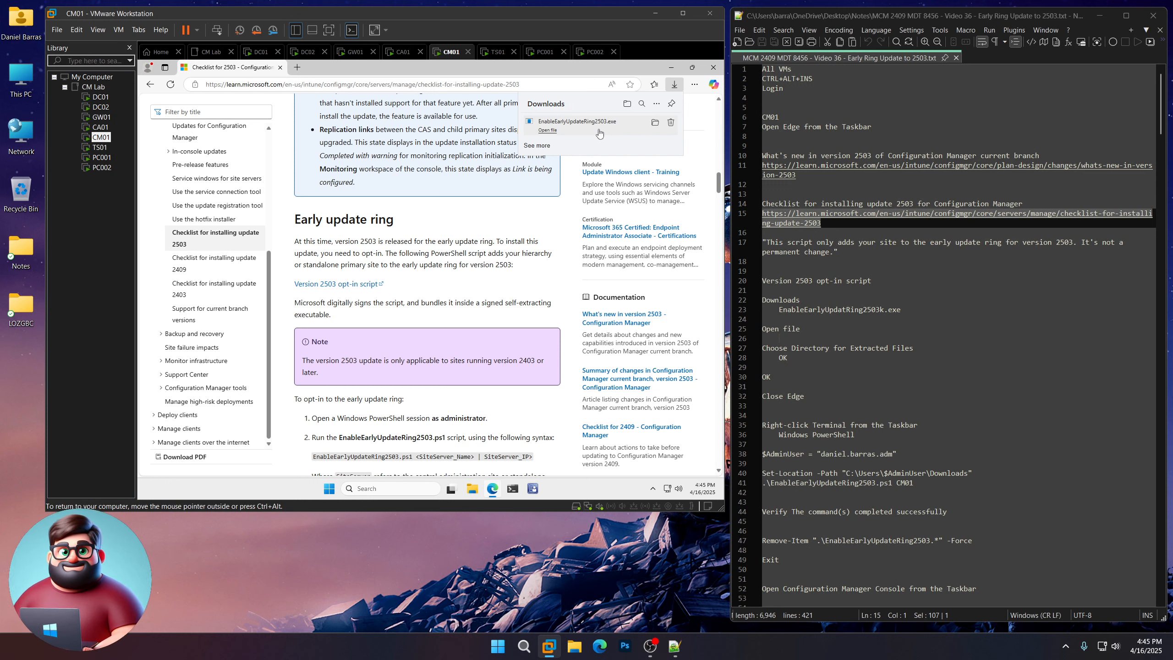
# - Extract EnableEarlyUpdateRing2503.exe into the default Downloads folder and close Edge
pyautogui.click(548, 130)
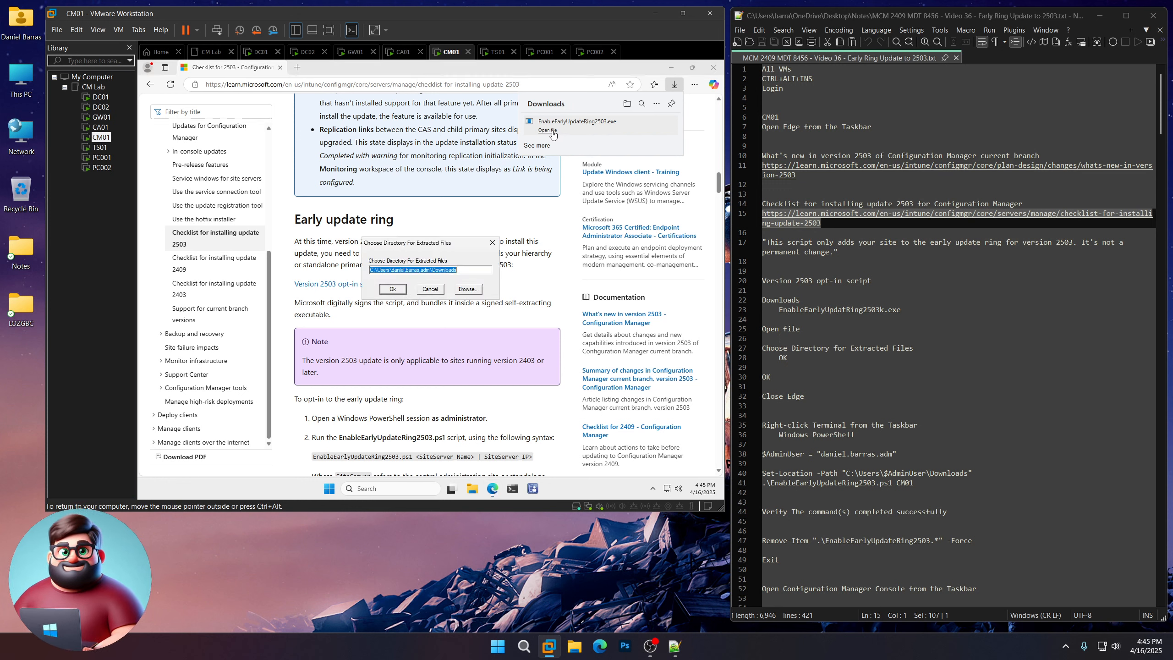
pyautogui.click(392, 289)
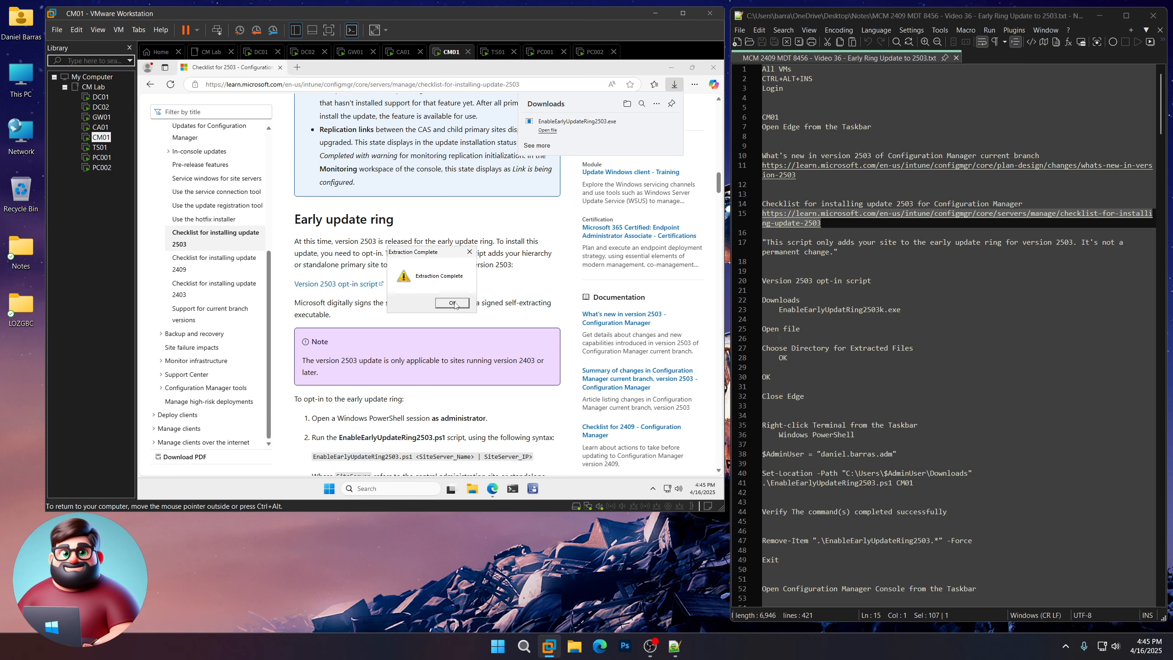
pyautogui.click(453, 303)
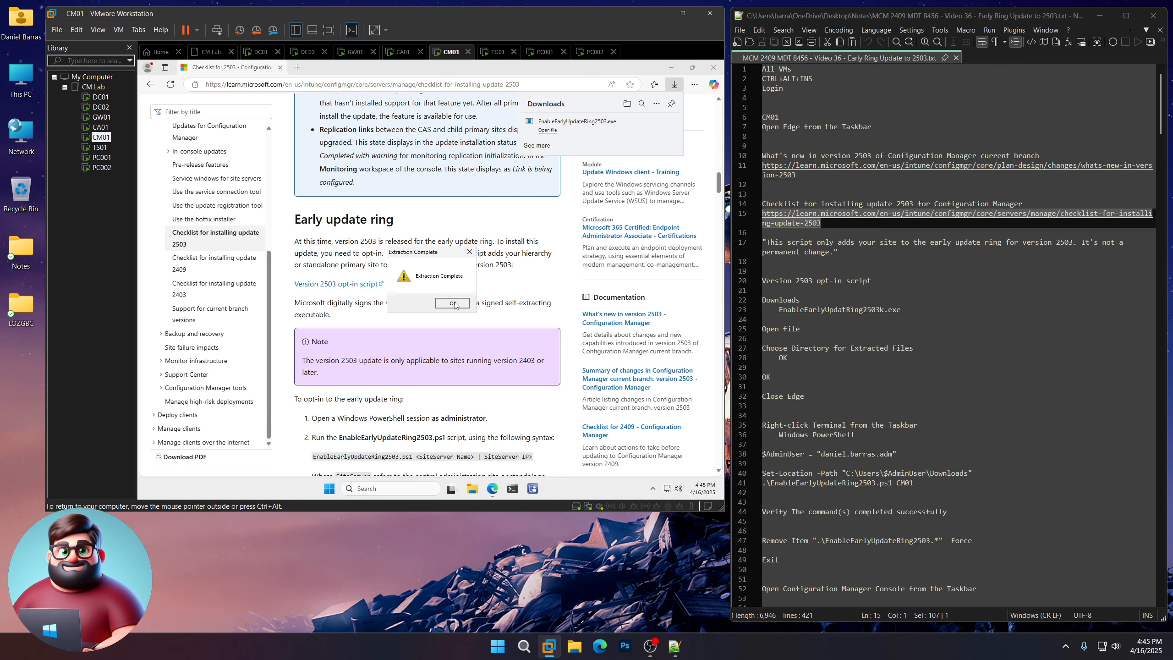
pyautogui.click(713, 69)
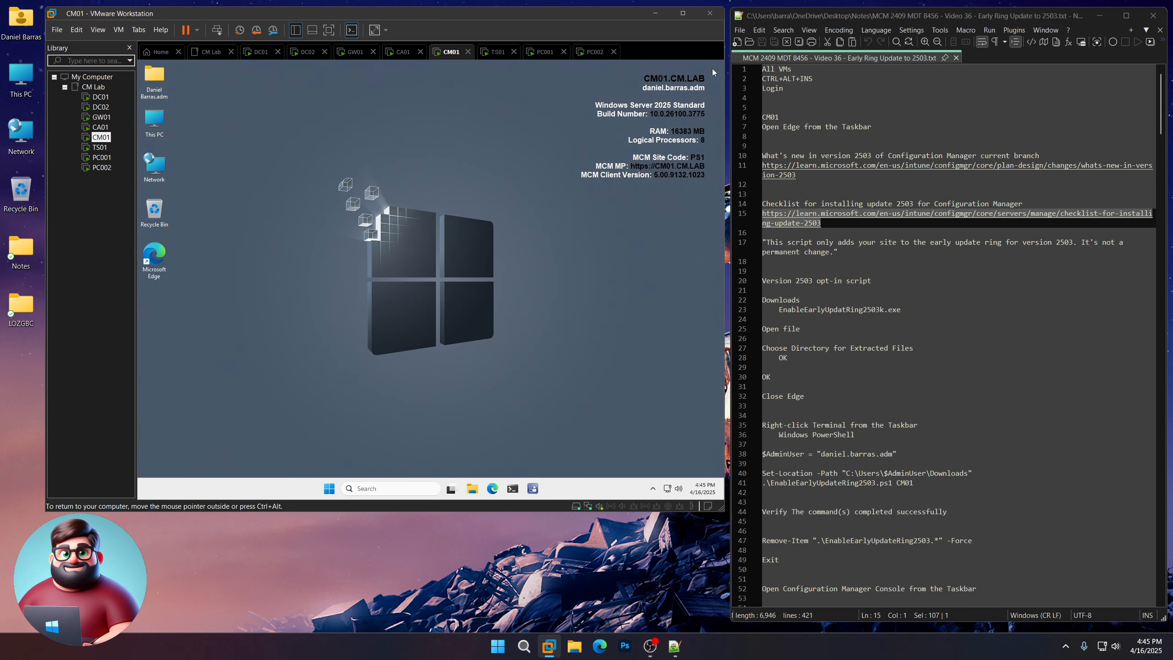
# - In Windows PowerShell on CM01, run the notes' commands setting $AdminUser, changing to its Downloads folder and executing .\EnableEarlyUpdateRing2503.ps1 CM01
pyautogui.rightClick(516, 487)
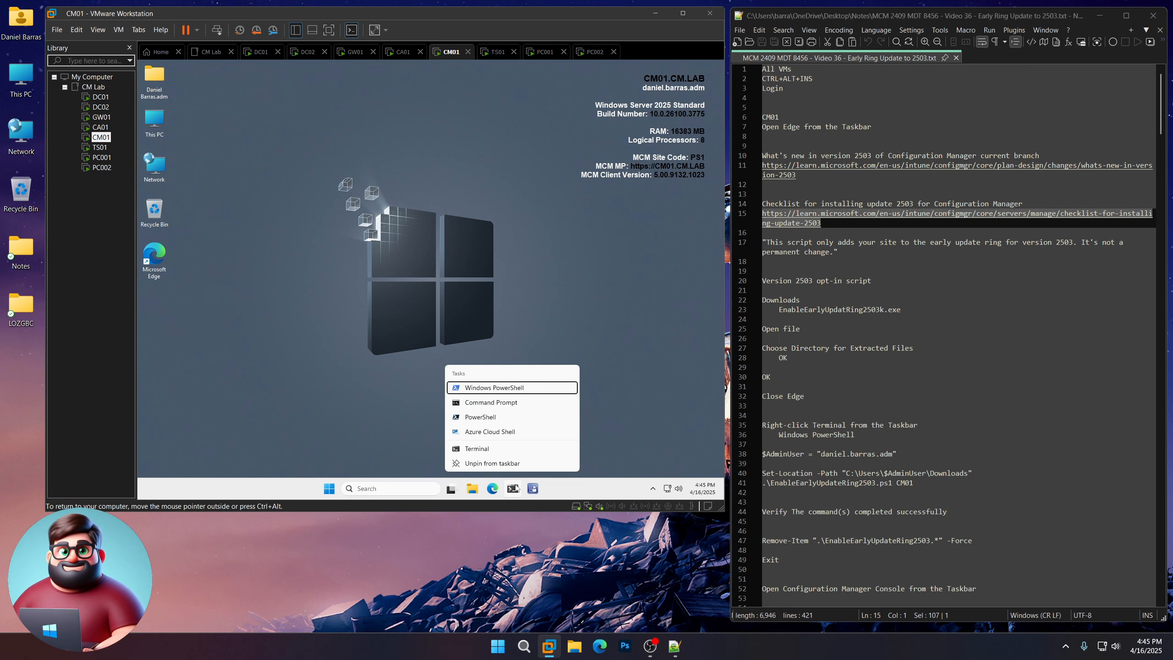
pyautogui.click(505, 388)
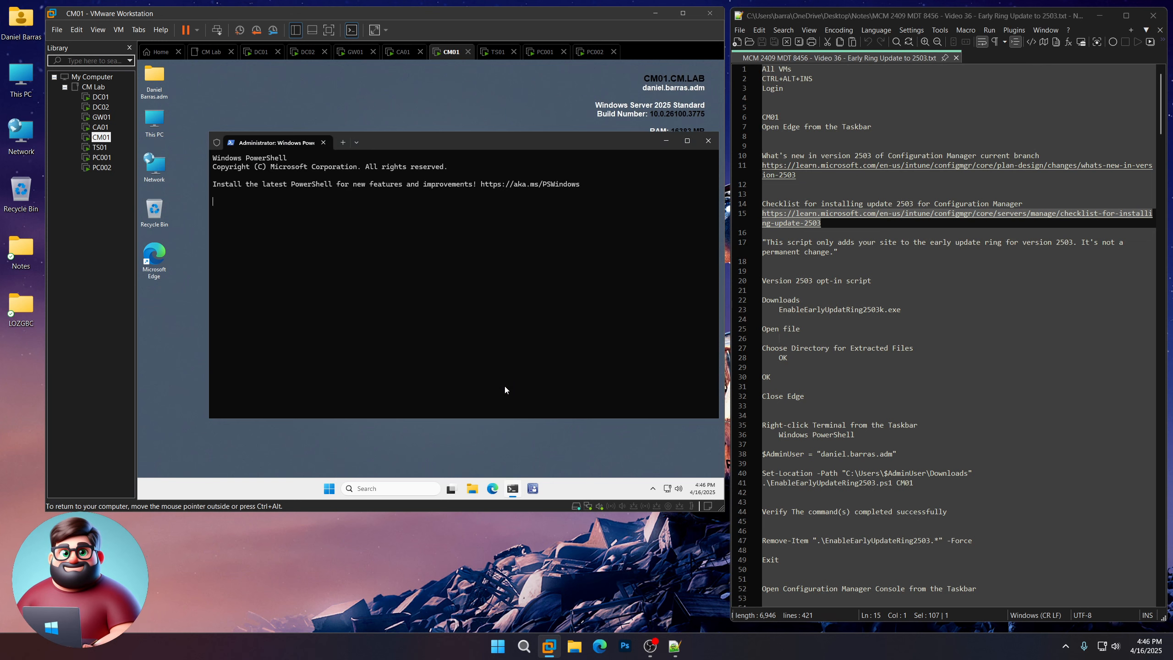
pyautogui.scroll(-8, 826, 193)
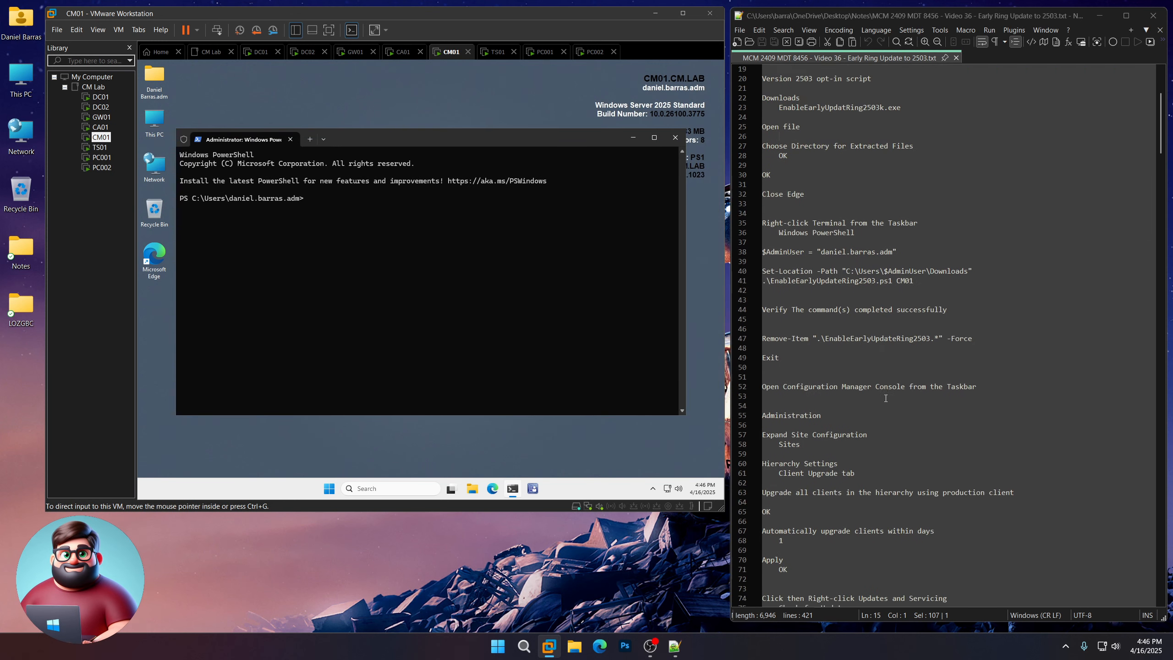
pyautogui.moveTo(822, 194); pyautogui.dragTo(892, 191)
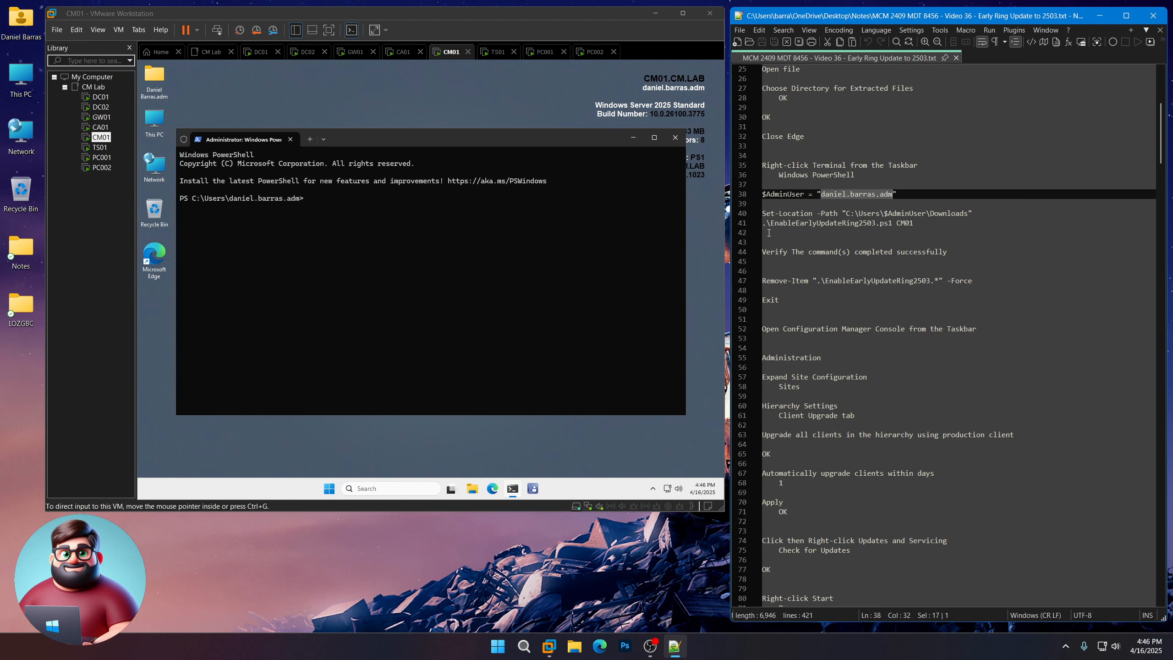
pyautogui.moveTo(768, 232); pyautogui.dragTo(762, 193)
pyautogui.rightClick(791, 217)
pyautogui.click(821, 234)
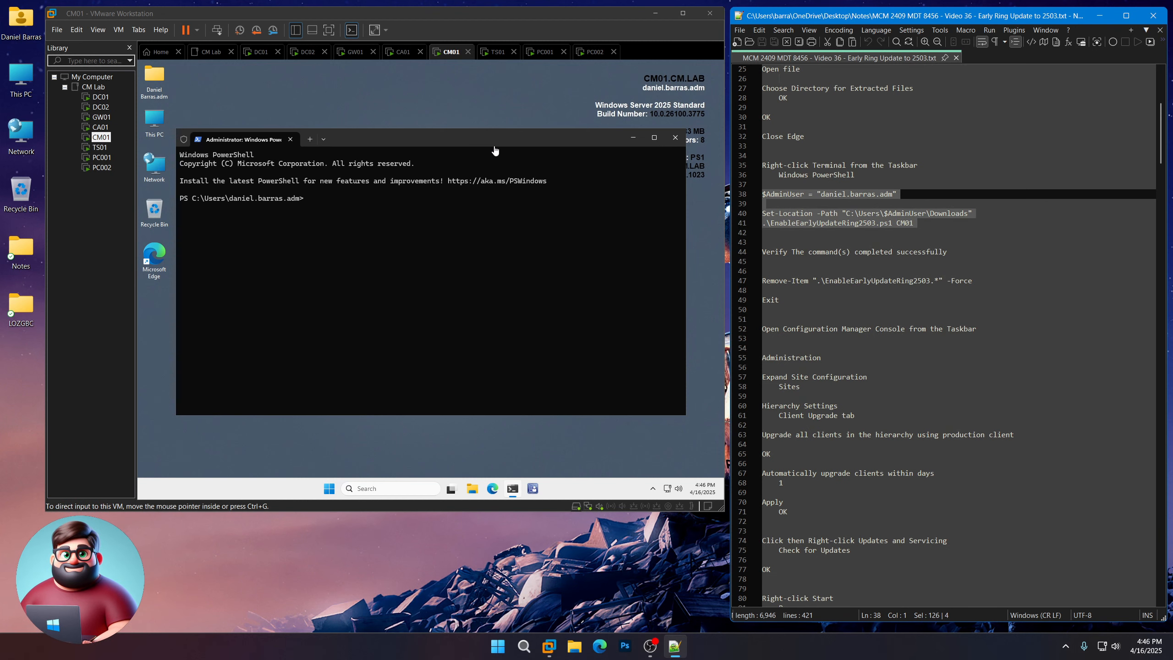
pyautogui.click(425, 206)
pyautogui.rightClick(383, 233)
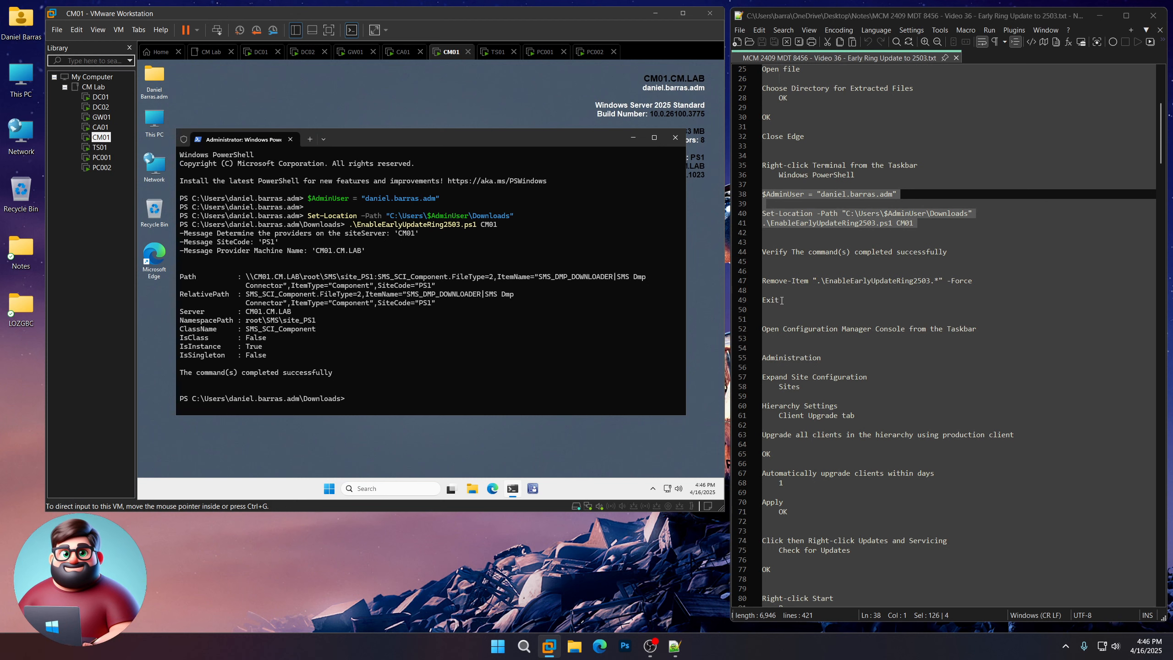
# - Delete the opt-in files with Remove-Item ".\EnableEarlyUpdateRing2503.*" -Force from the notes and exit PowerShell
pyautogui.moveTo(781, 300); pyautogui.dragTo(760, 280)
pyautogui.rightClick(807, 282)
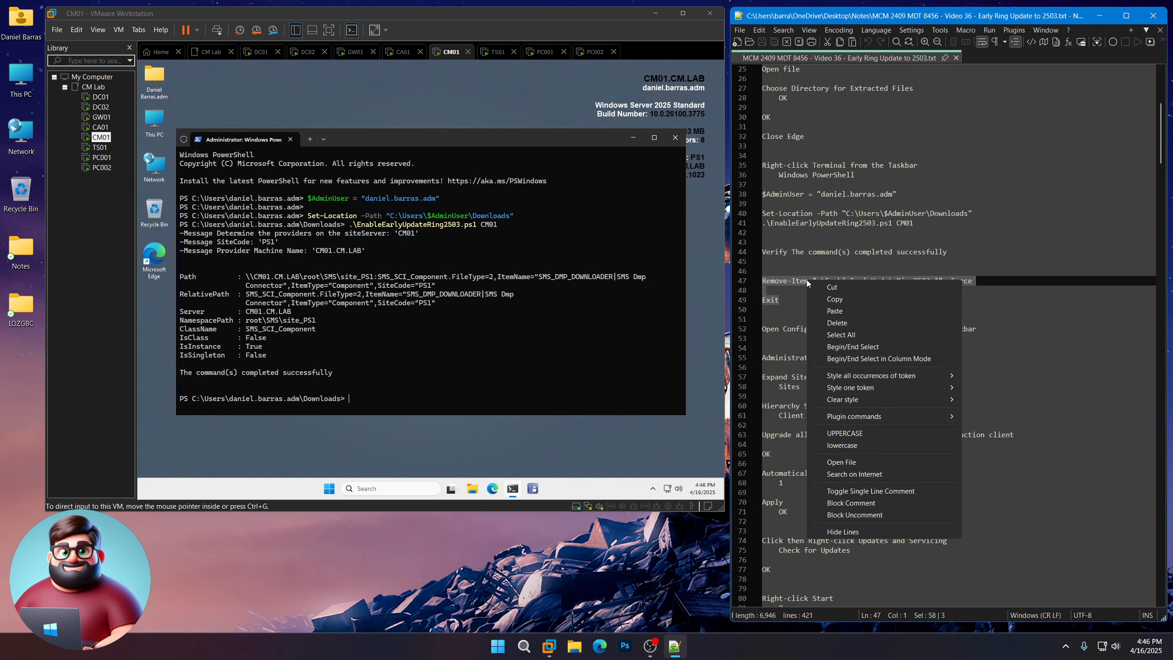
pyautogui.click(838, 300)
pyautogui.click(456, 275)
pyautogui.rightClick(442, 312)
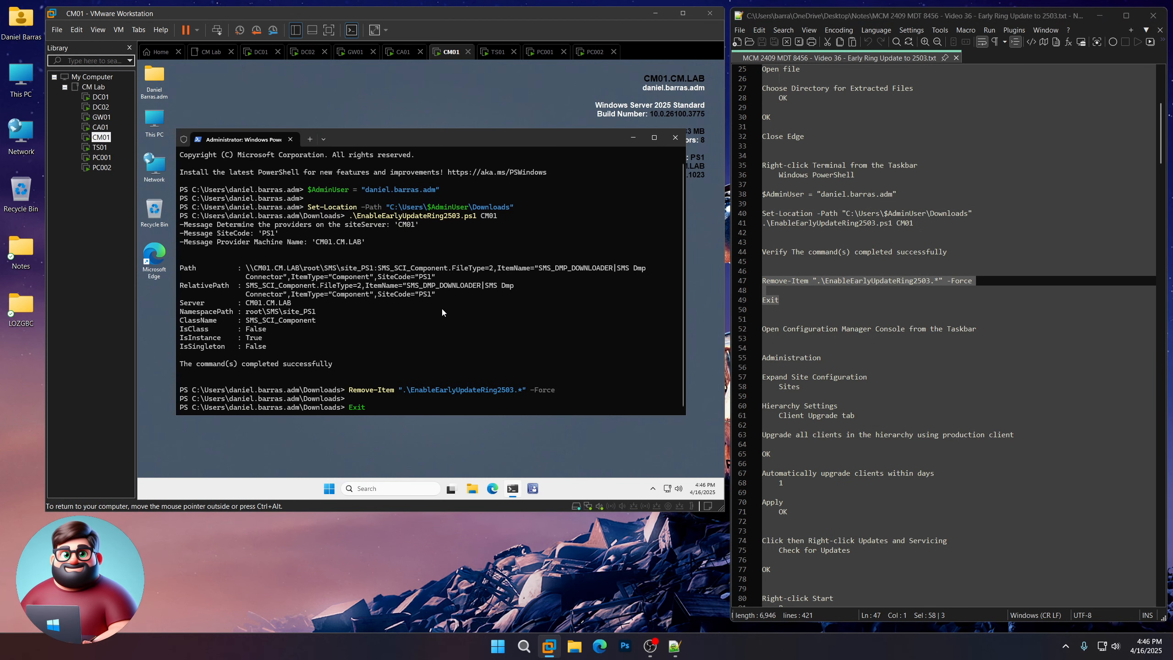
pyautogui.press('Return')
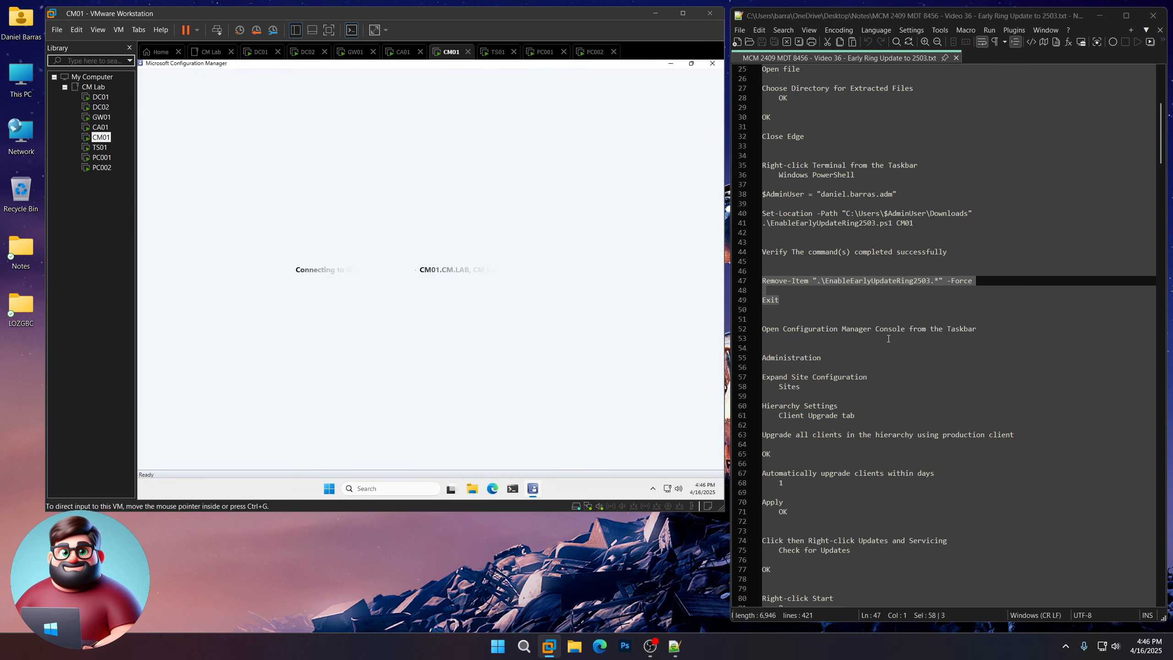
# - In the Configuration Manager console, open Hierarchy Settings for Sites under Site Configuration in the Administration workspace
pyautogui.scroll(-5, 888, 339)
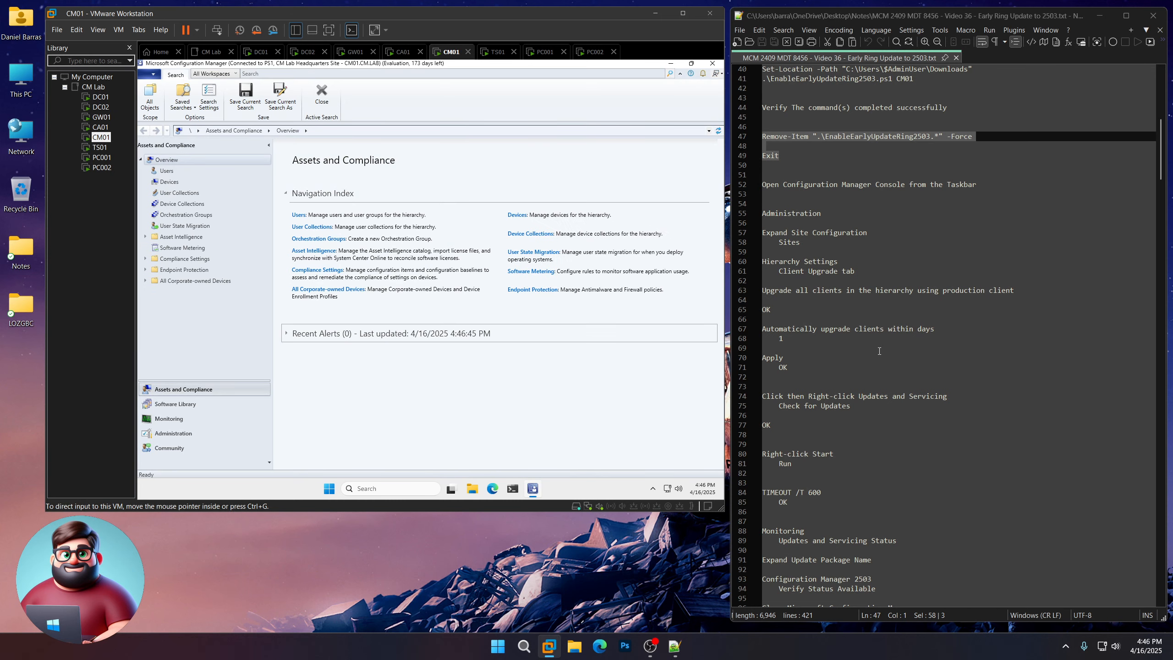
pyautogui.click(174, 435)
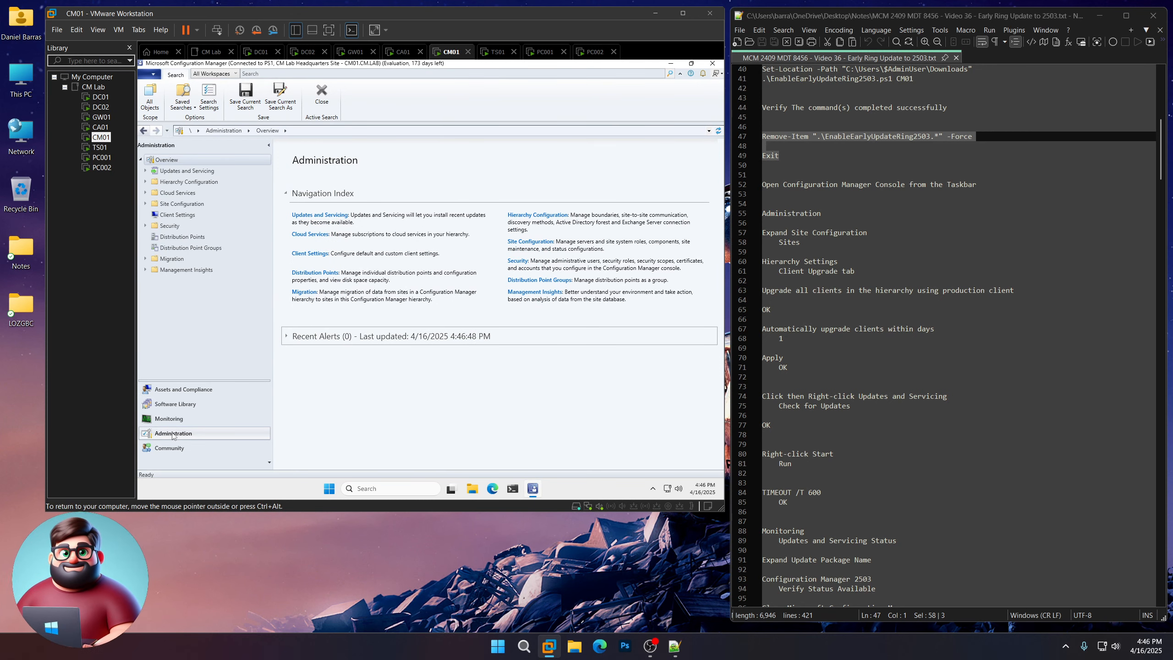
pyautogui.click(145, 204)
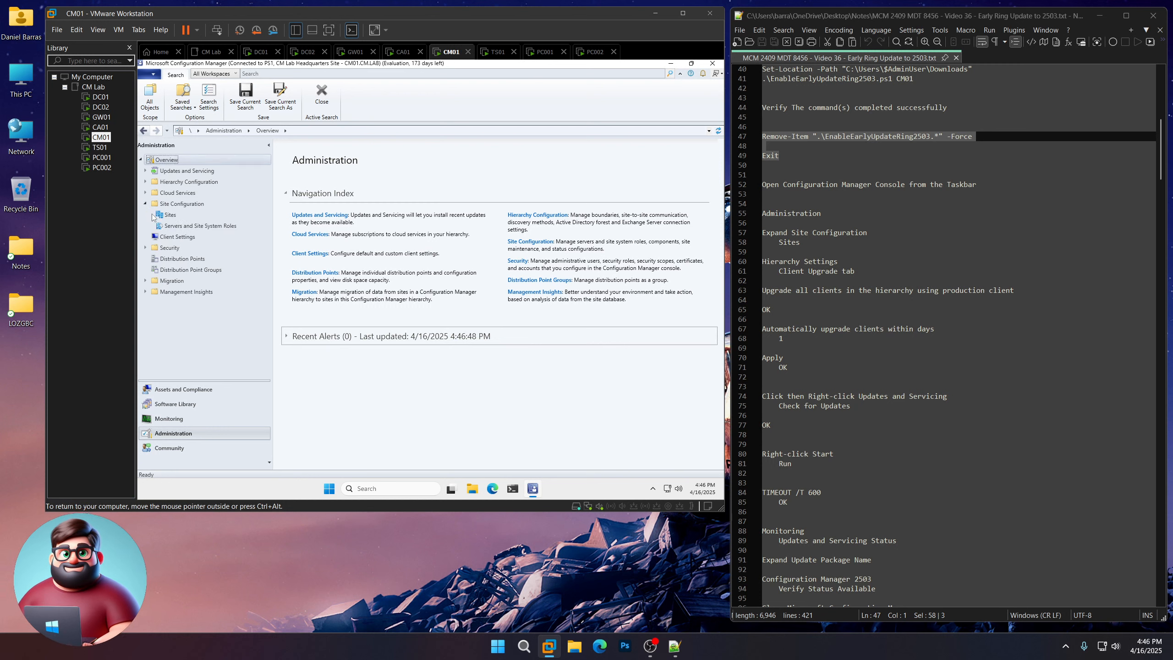
pyautogui.click(167, 217)
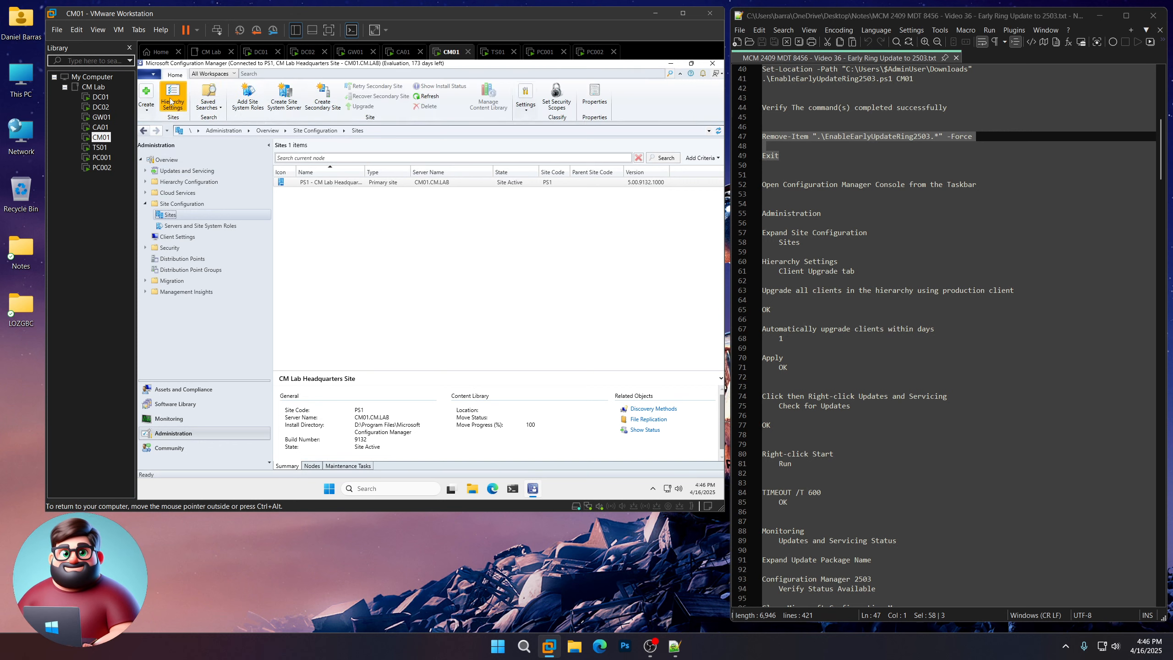
pyautogui.click(177, 101)
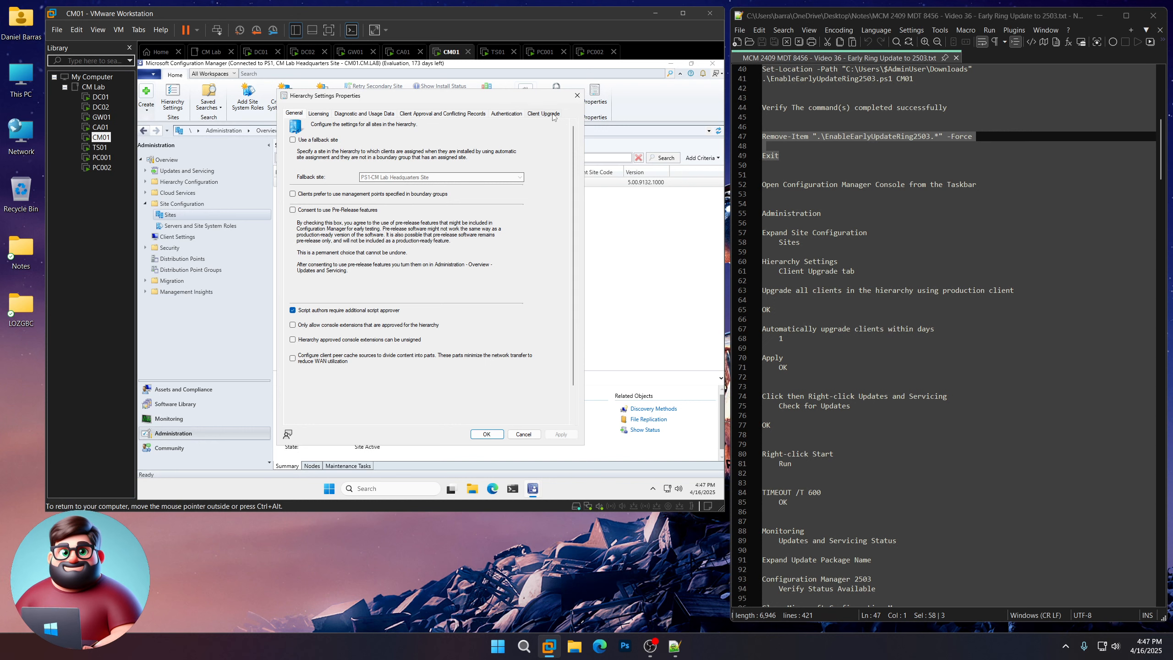
# - Enable upgrading all clients in the hierarchy using the production client in the Client Upgrade settings
pyautogui.click(553, 117)
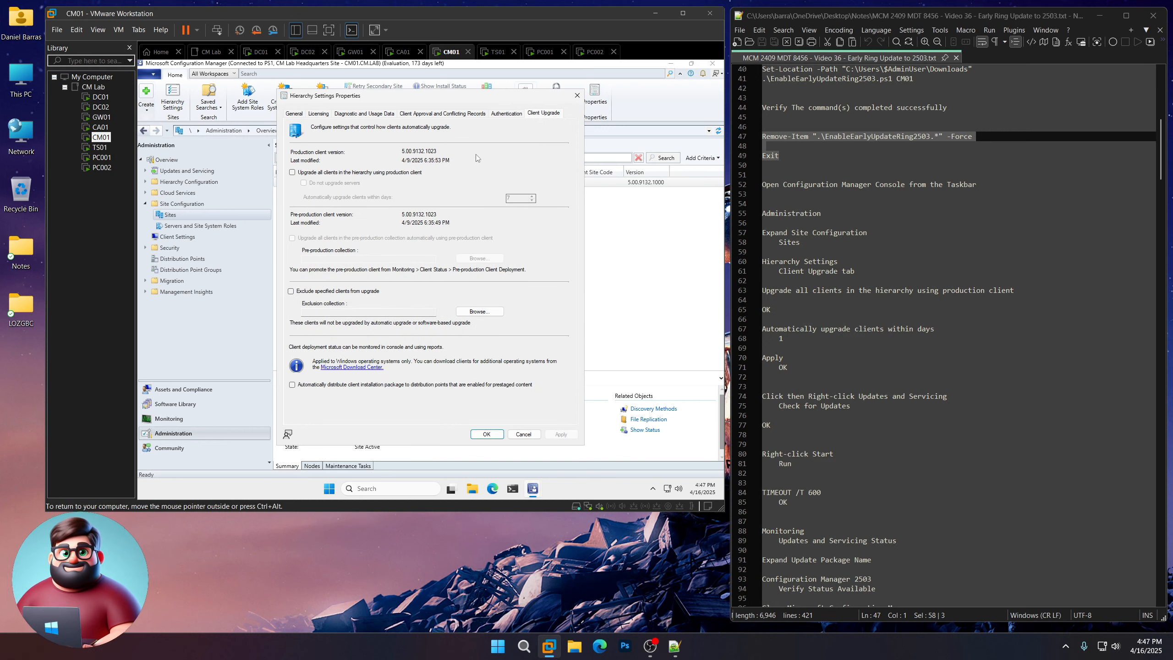
pyautogui.click(389, 173)
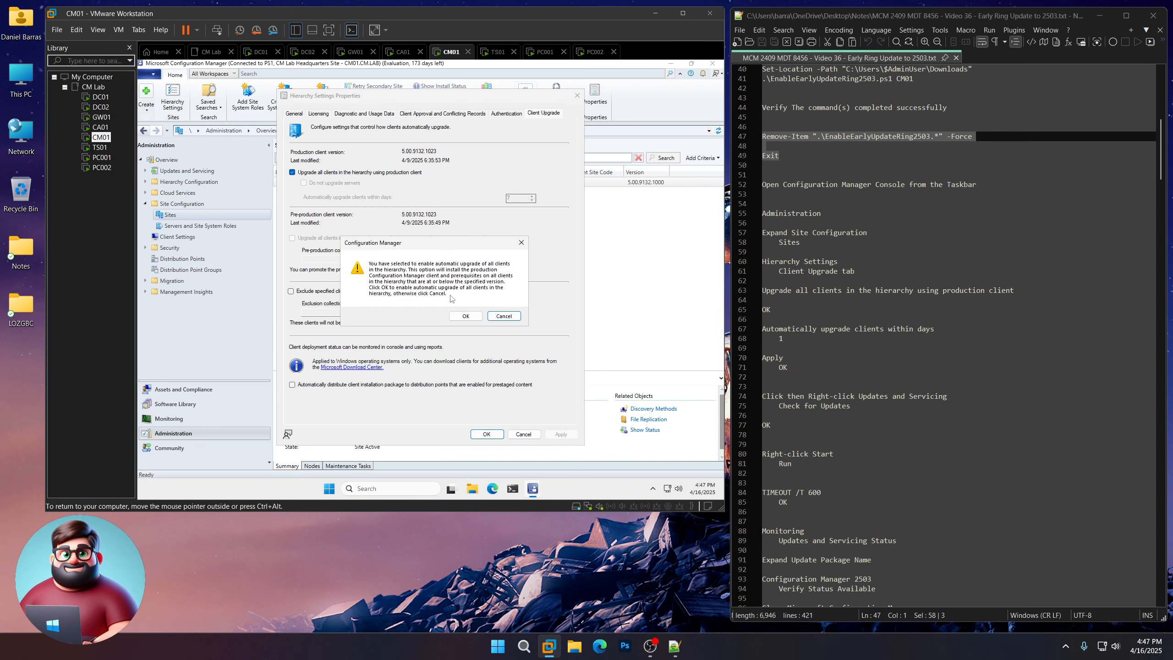
pyautogui.click(466, 316)
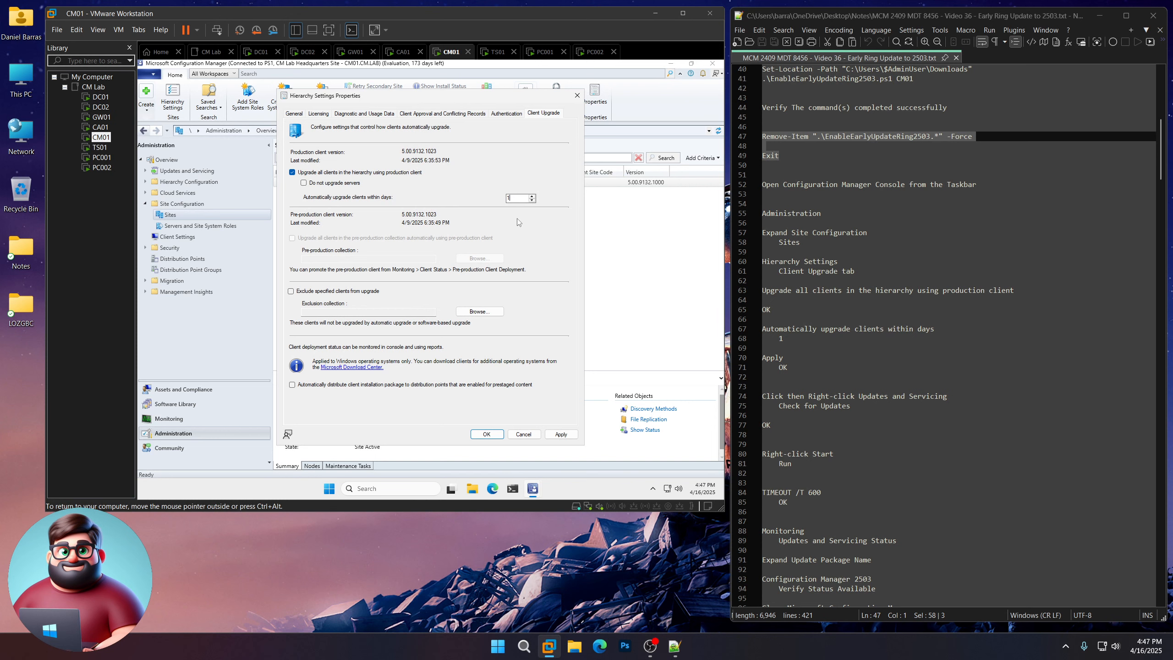
# - Apply the Client Upgrade settings with automatic client upgrades within 1 day and close Hierarchy Settings
pyautogui.click(562, 434)
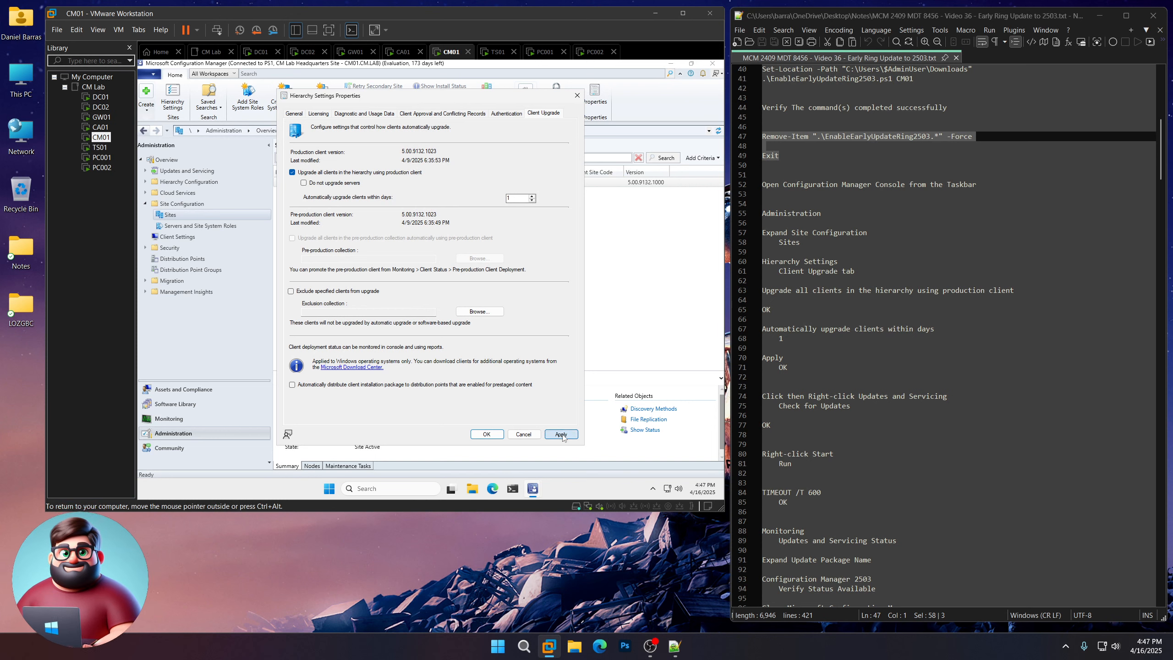
pyautogui.click(480, 436)
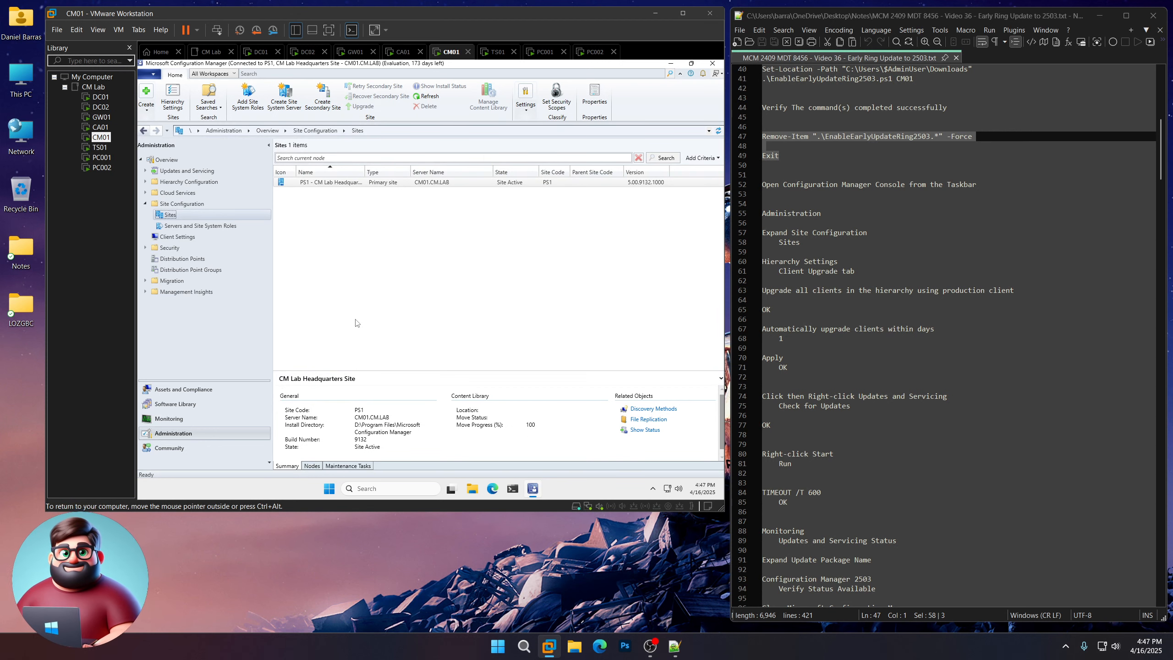
# - Check for updates from the Updates and Servicing node and dismiss the information dialog
pyautogui.click(205, 171)
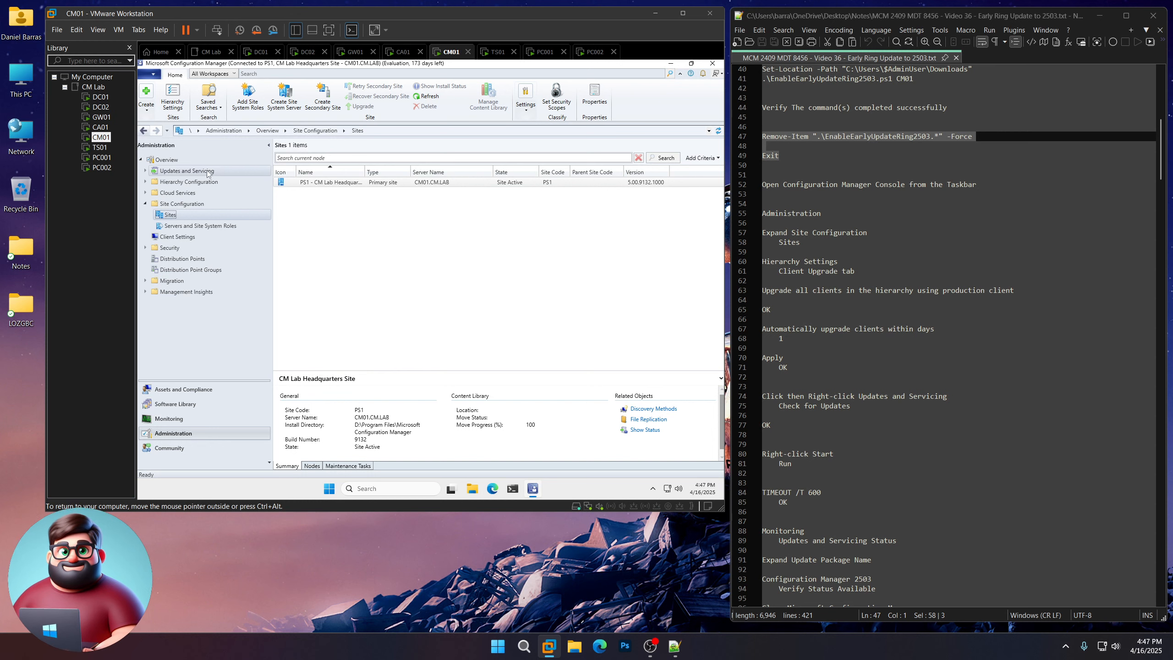
pyautogui.rightClick(206, 172)
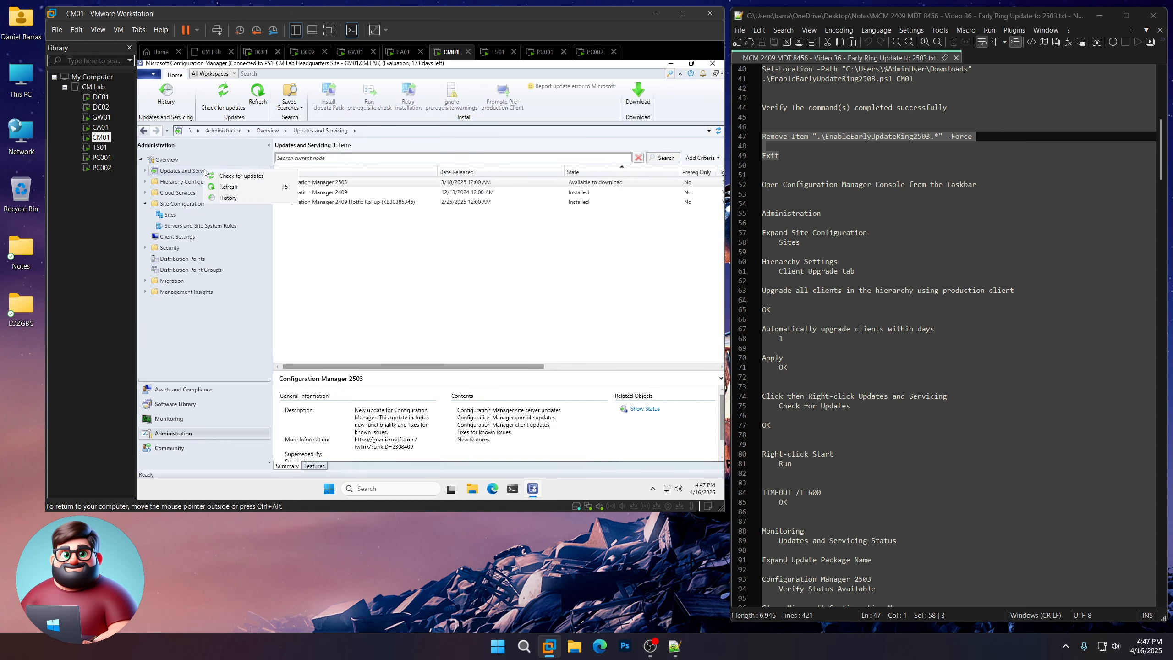
pyautogui.click(233, 176)
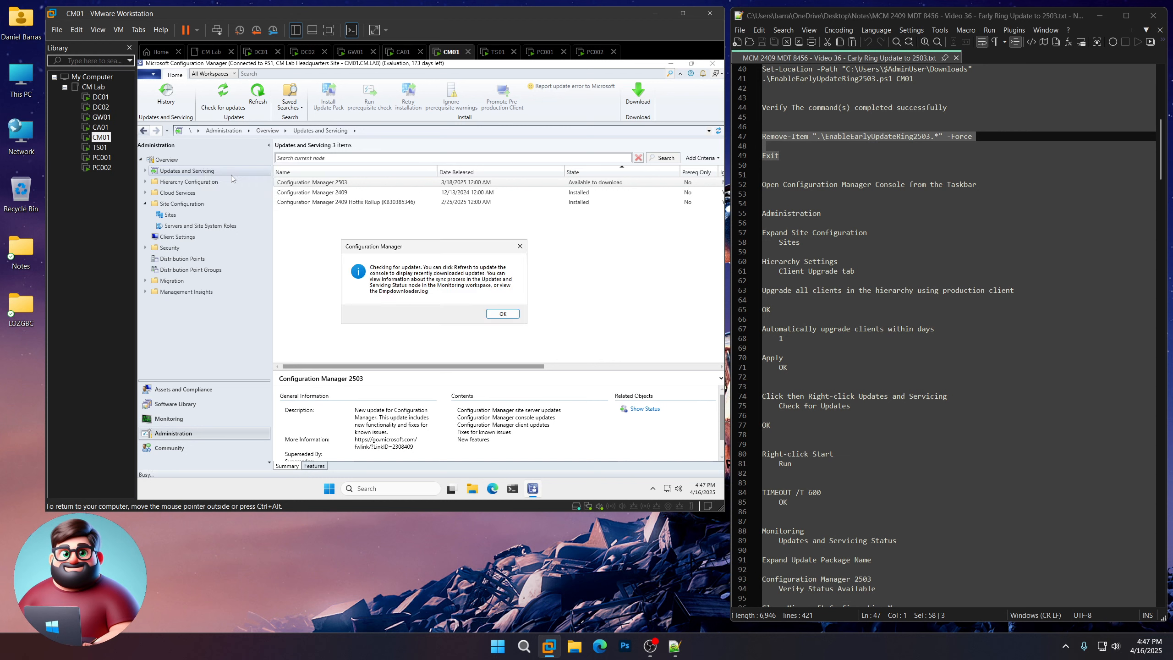
pyautogui.click(497, 314)
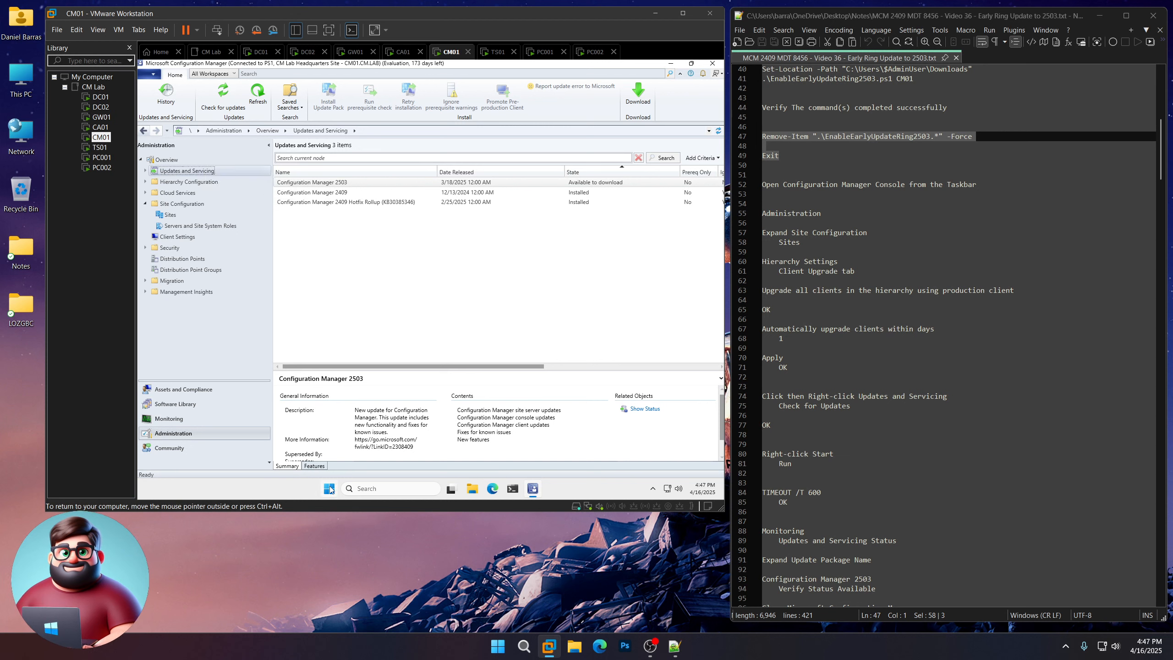
# - Copy TIMEOUT /T 600 from the notes and execute it through the Run dialog on CM01
pyautogui.rightClick(331, 490)
pyautogui.click(304, 433)
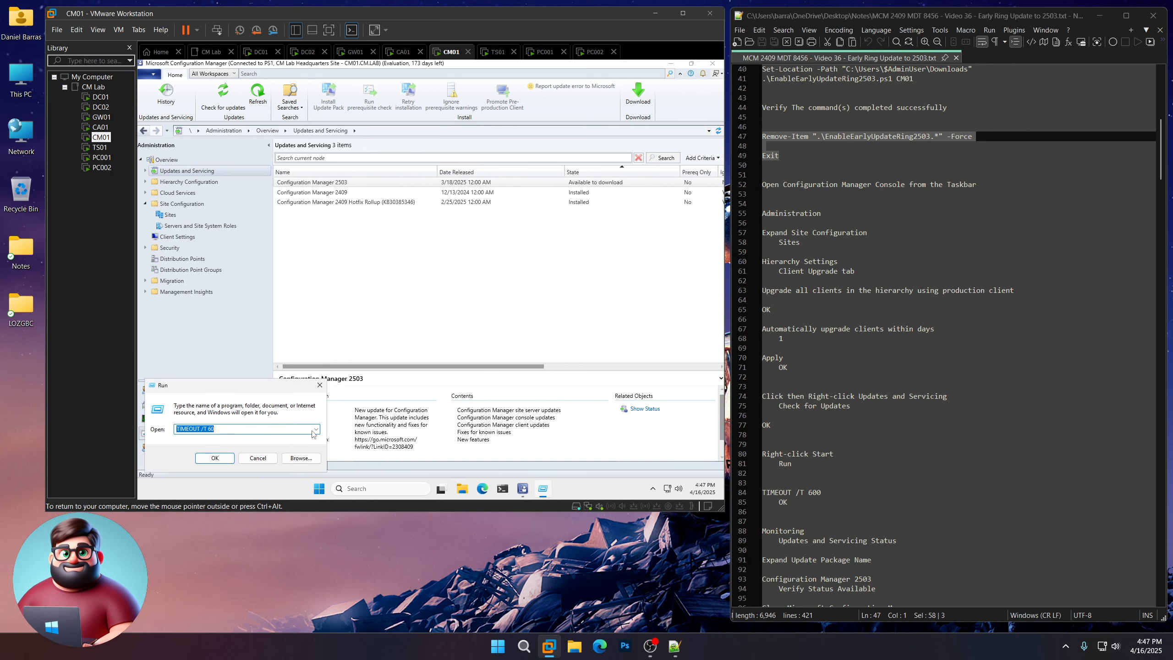
pyautogui.moveTo(822, 492); pyautogui.dragTo(763, 492)
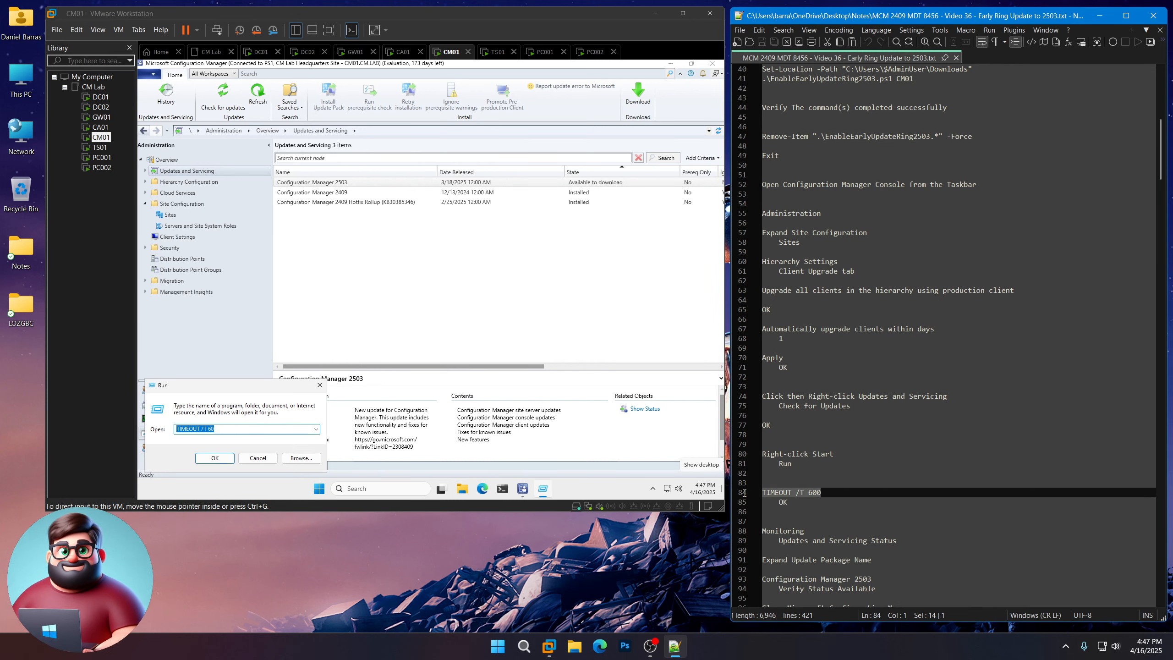
pyautogui.rightClick(786, 493)
pyautogui.click(826, 250)
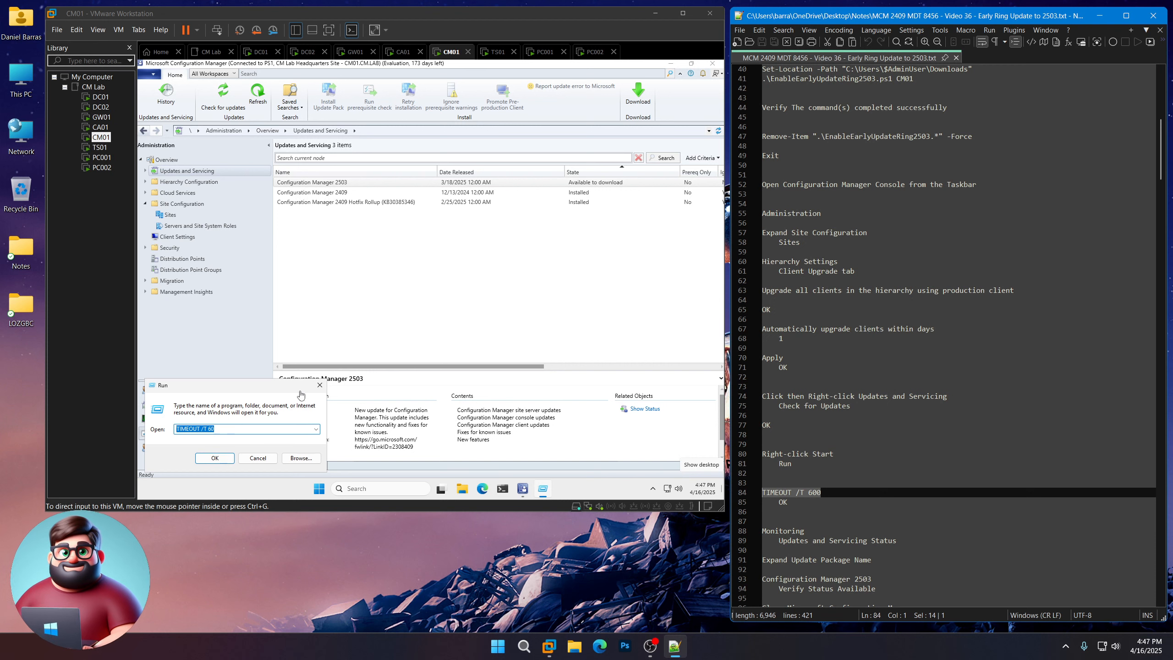
pyautogui.hotkey('ctrl', 'v')
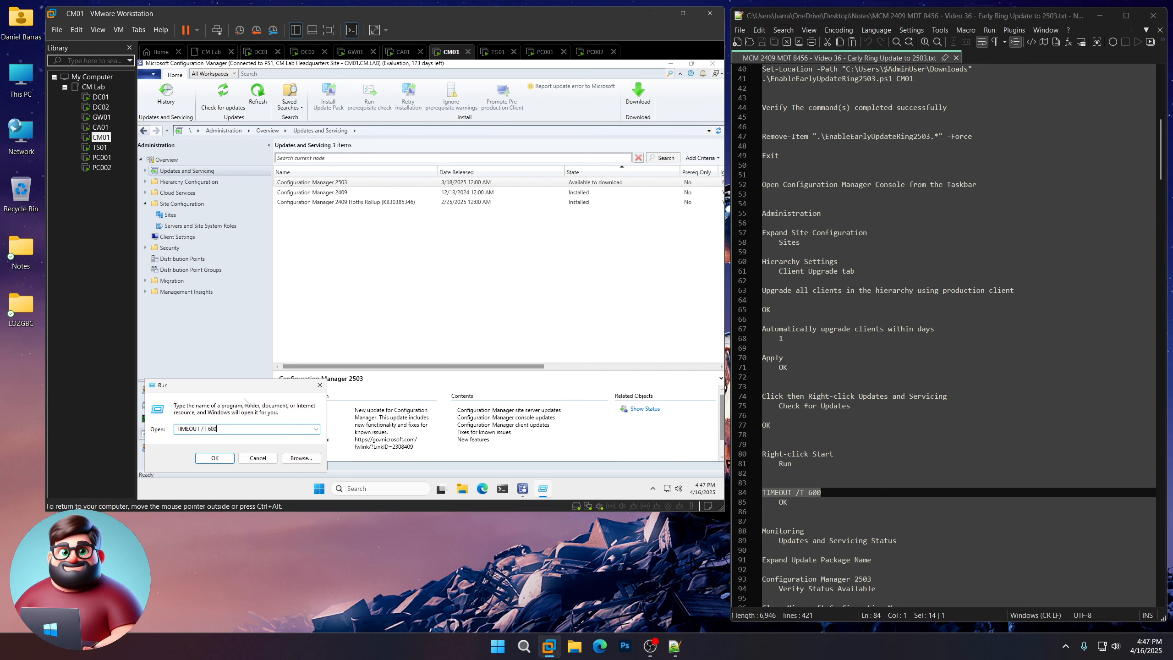
pyautogui.press('Return')
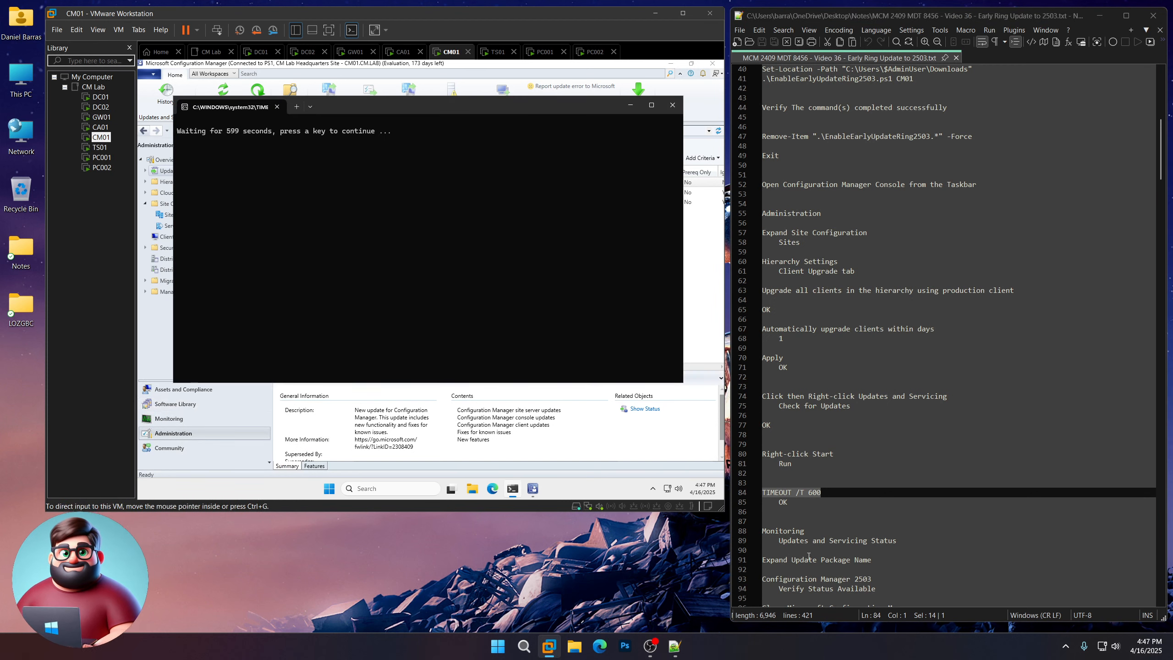
# - Check the status of Configuration Manager 2503 under Updates and Servicing Status in the Monitoring workspace, widening the Update Package Name column
pyautogui.scroll(-2, 848, 476)
pyautogui.scroll(-6, 848, 476)
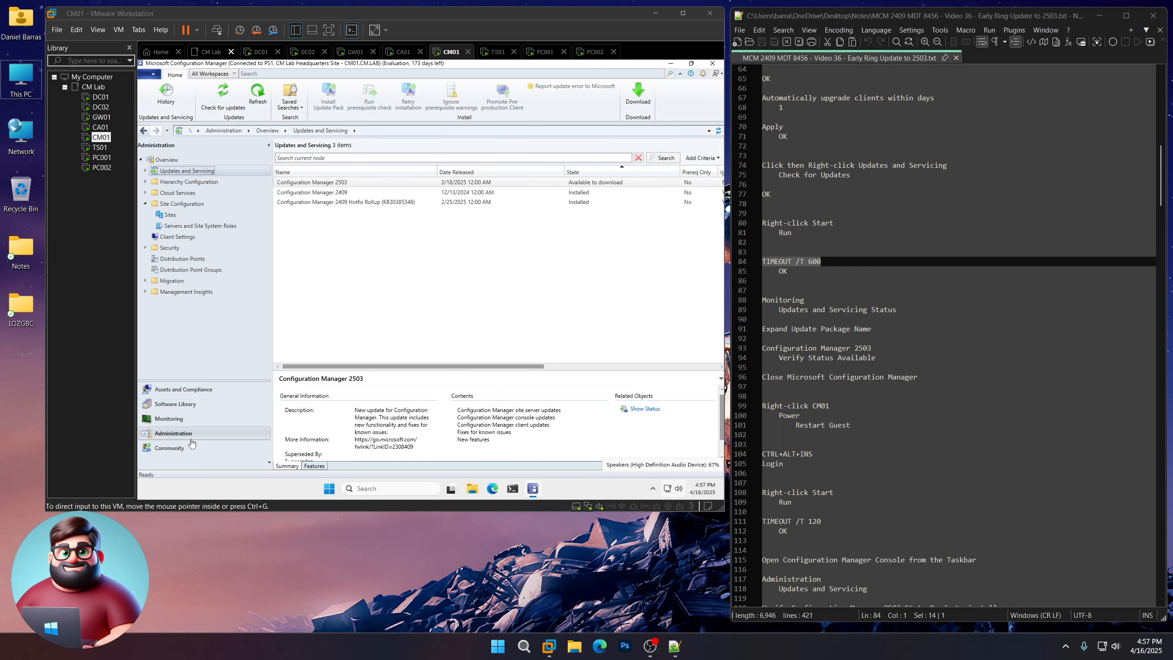
pyautogui.click(180, 422)
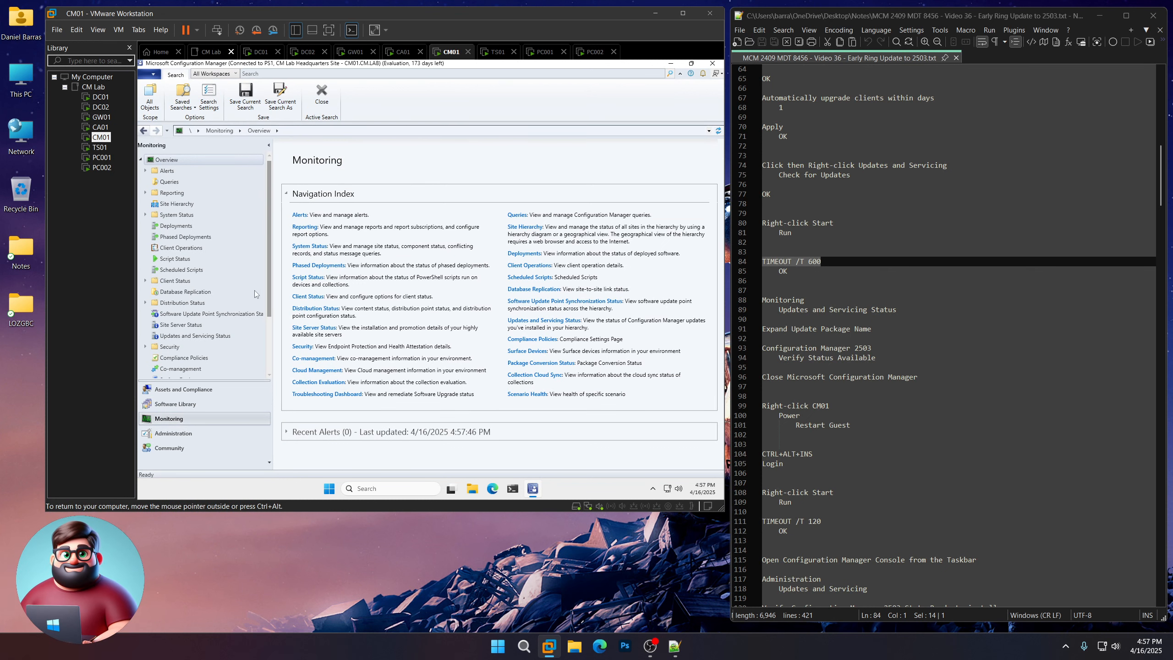
pyautogui.click(211, 336)
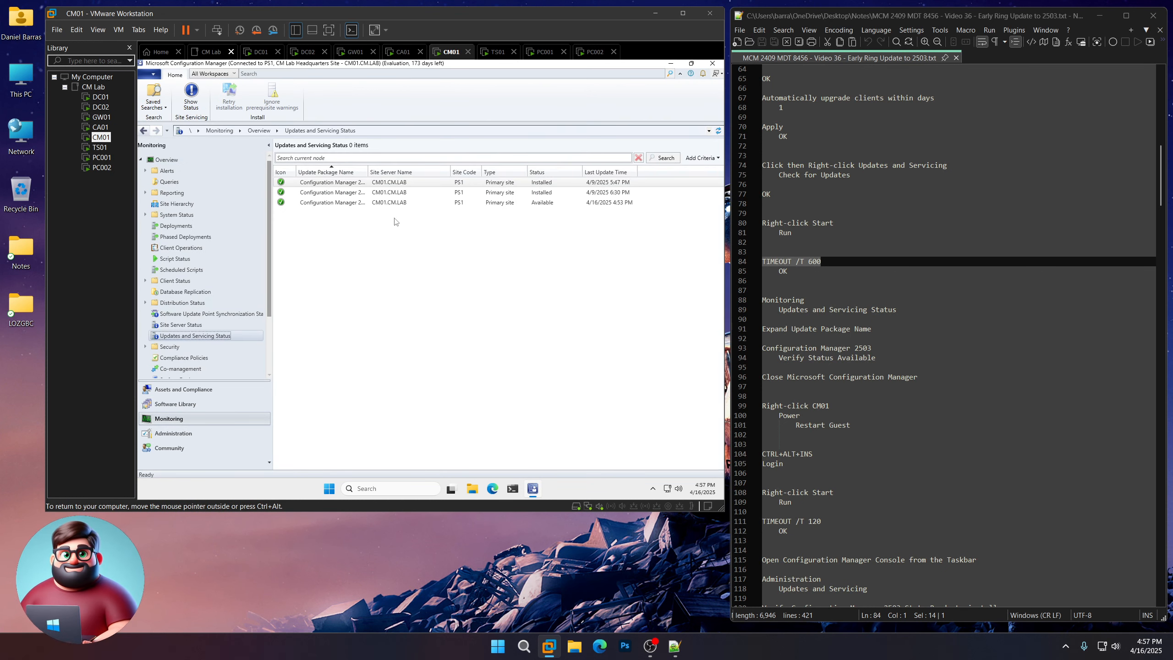
pyautogui.moveTo(368, 172); pyautogui.dragTo(435, 170)
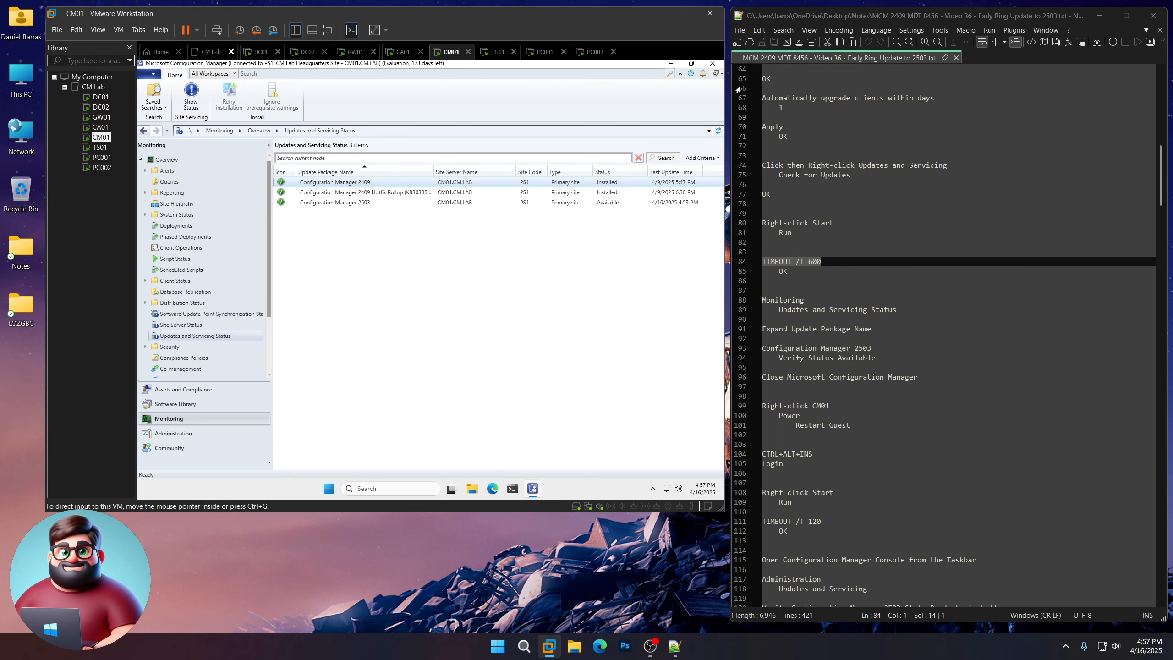
# - Close the Configuration Manager console and restart the CM01 guest from VMware Workstation, marking the restart lines in the notes
pyautogui.click(717, 64)
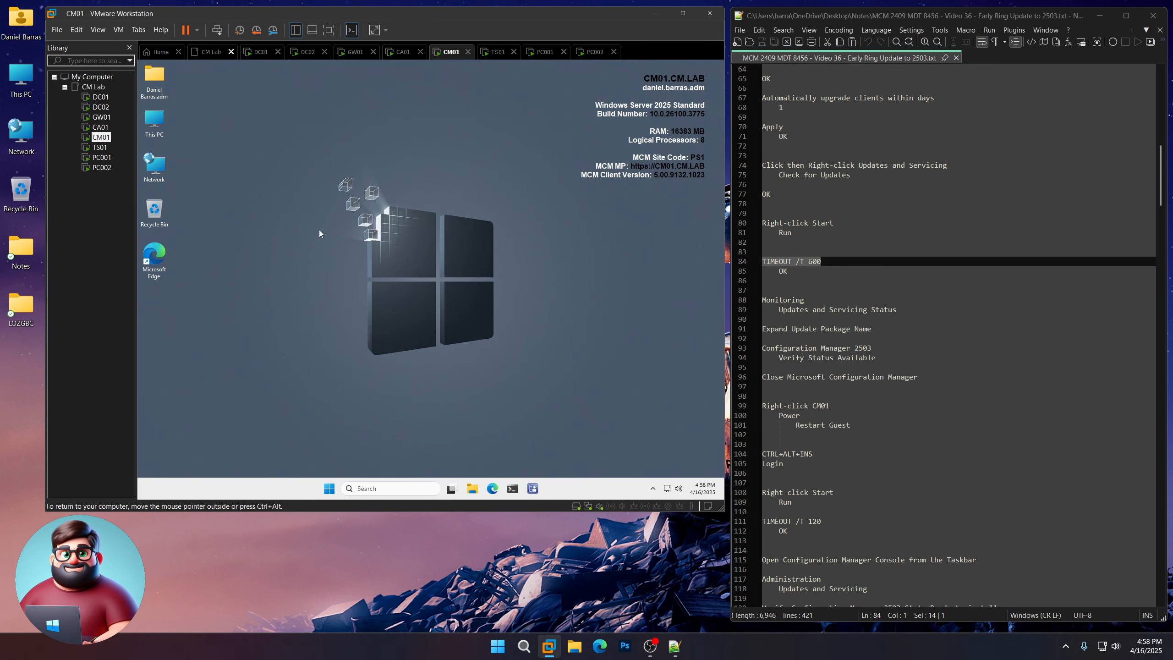
pyautogui.rightClick(103, 138)
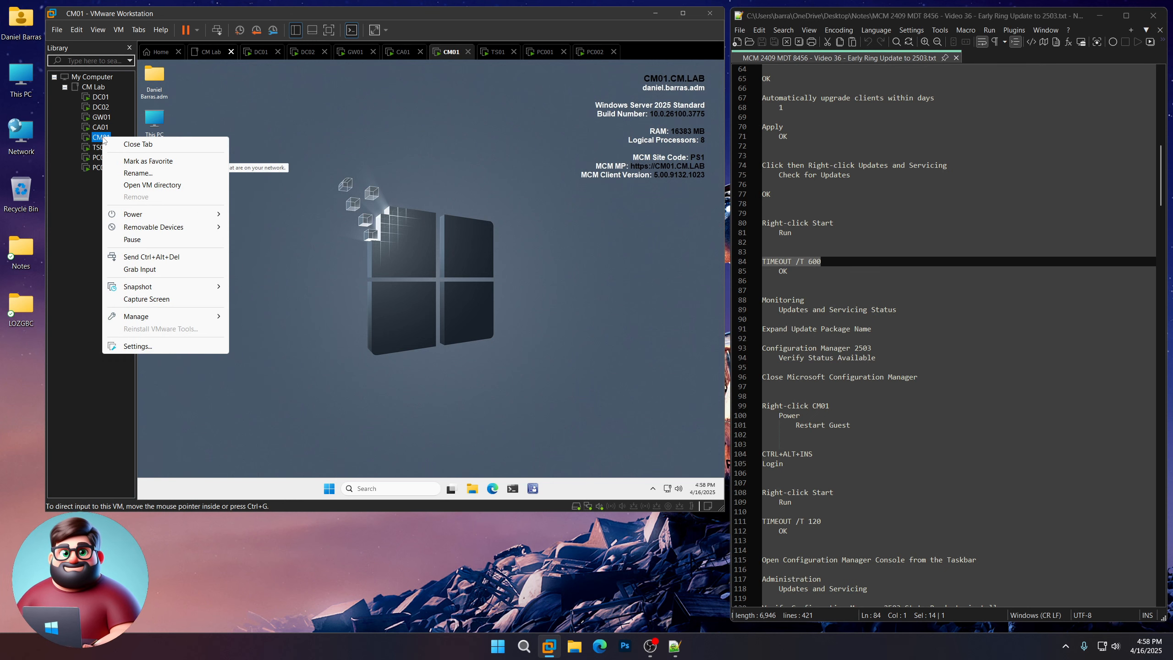
pyautogui.moveTo(145, 213)
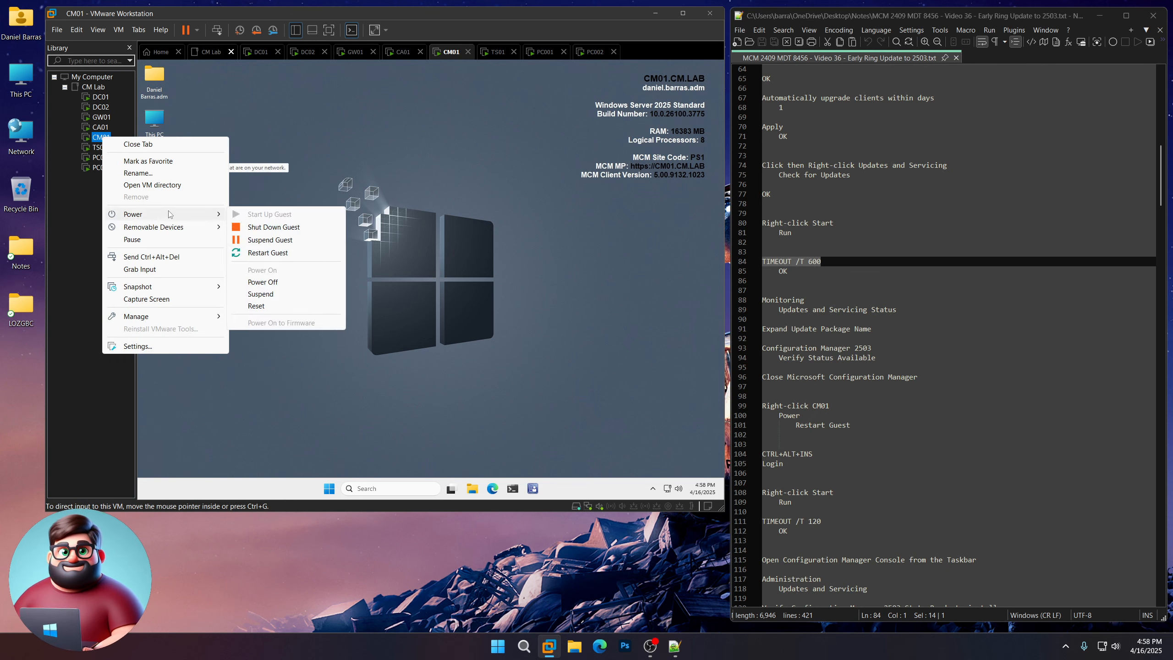
pyautogui.click(271, 253)
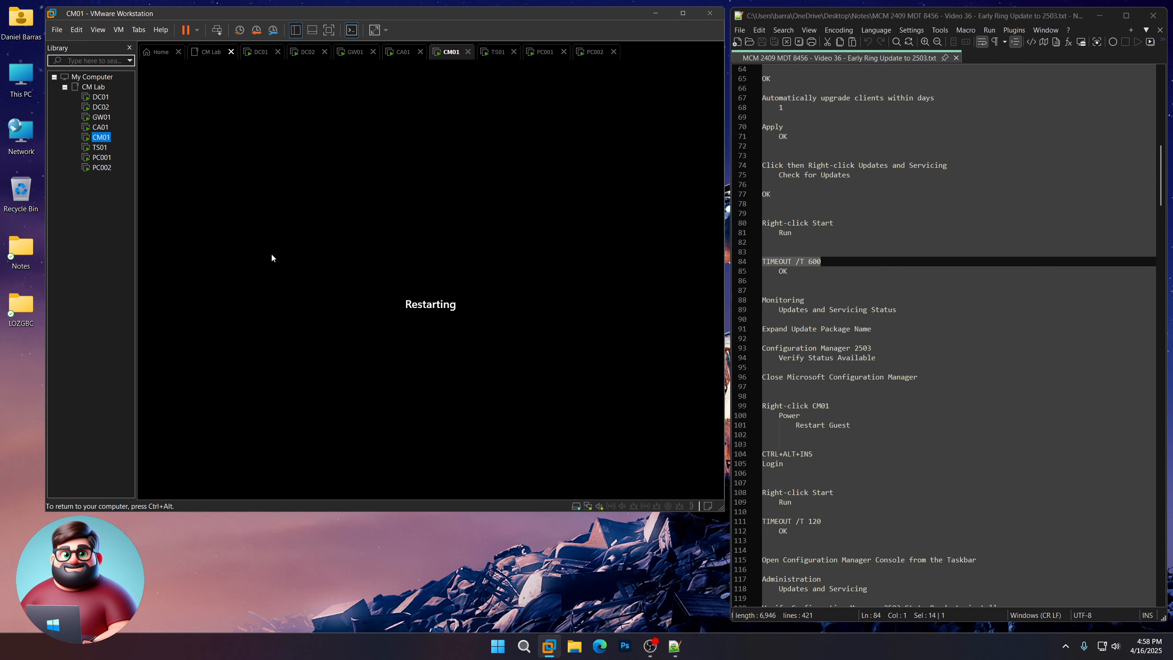
pyautogui.scroll(-6, 861, 273)
pyautogui.moveTo(853, 254); pyautogui.dragTo(752, 235)
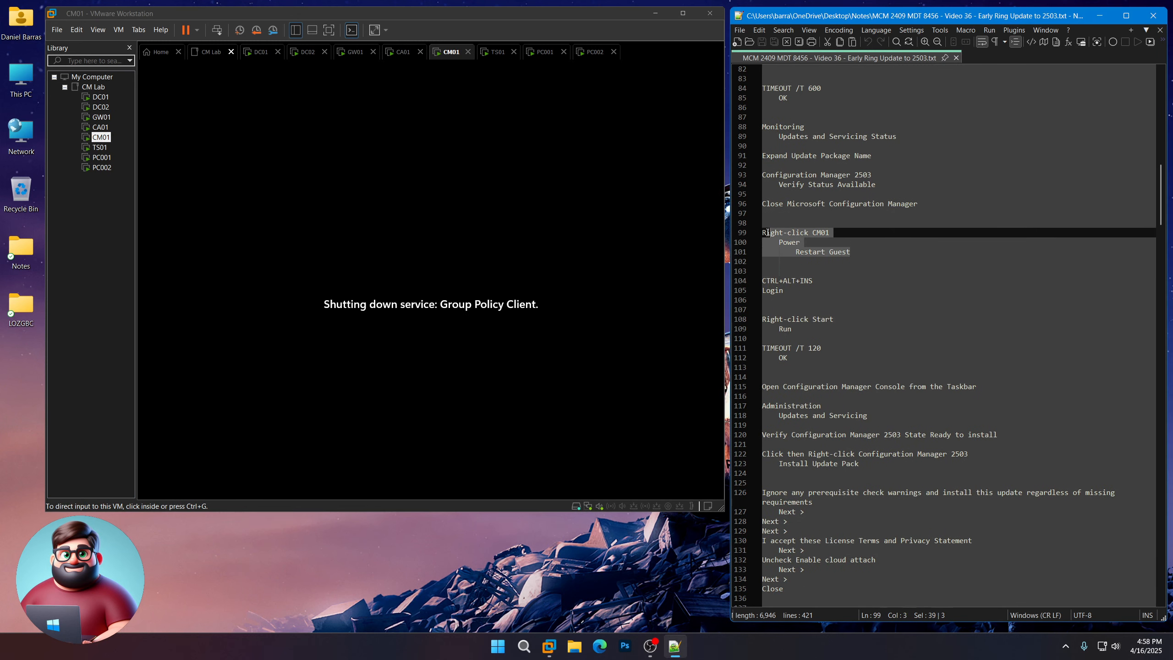
pyautogui.click(612, 557)
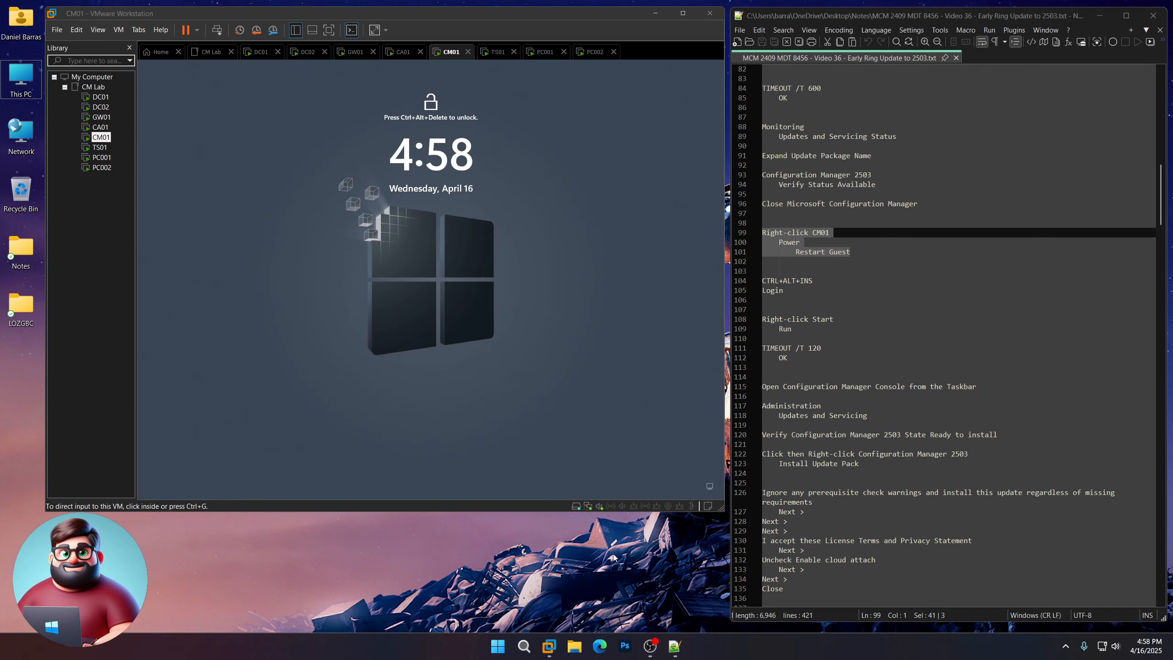
# - Unlock CM01 after the restart and sign in to the admin account with the account password
pyautogui.click(487, 369)
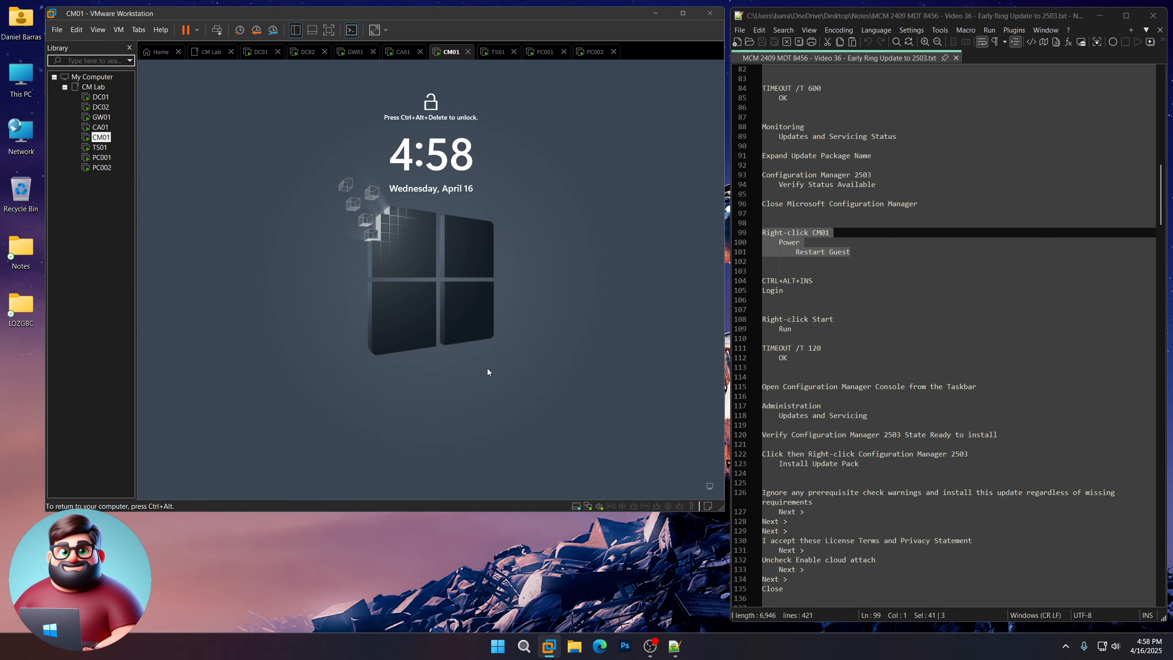
pyautogui.press('ctrl+alt+Insert')
pyautogui.write('*********')
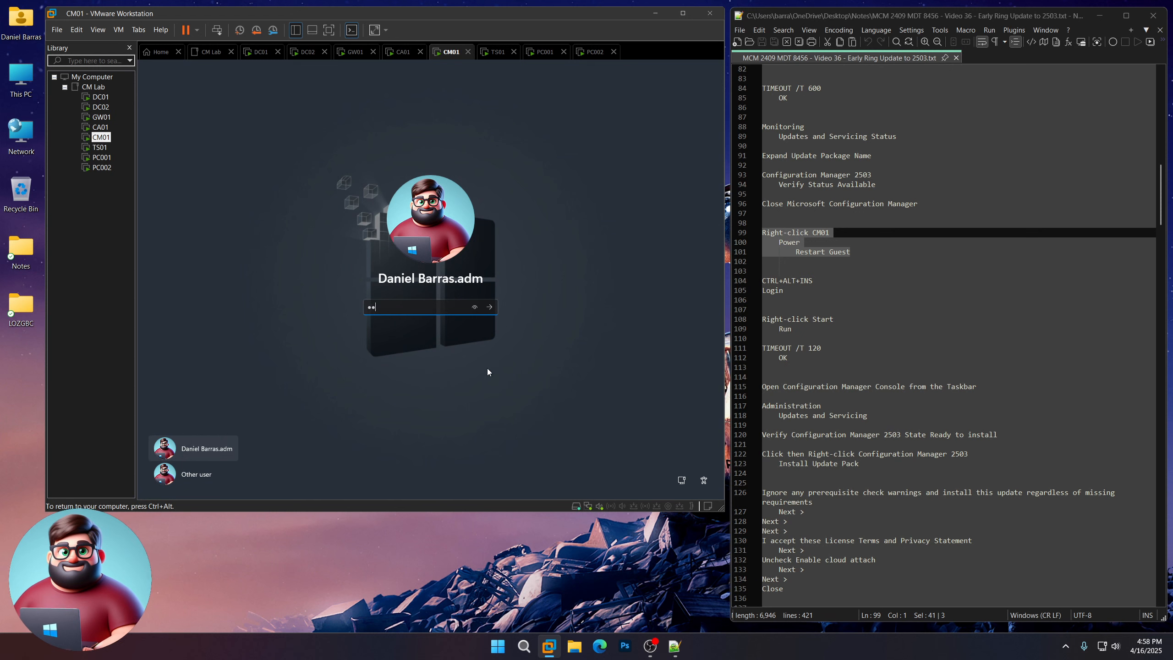
pyautogui.write('********')
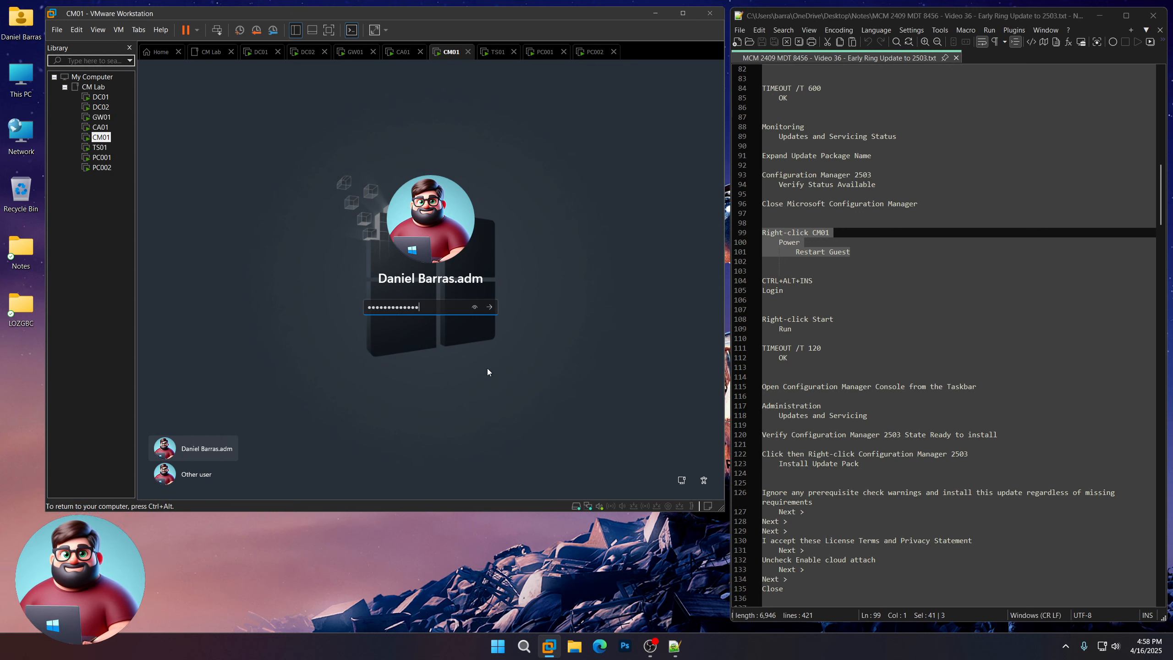
pyautogui.press('Return')
pyautogui.click(414, 341)
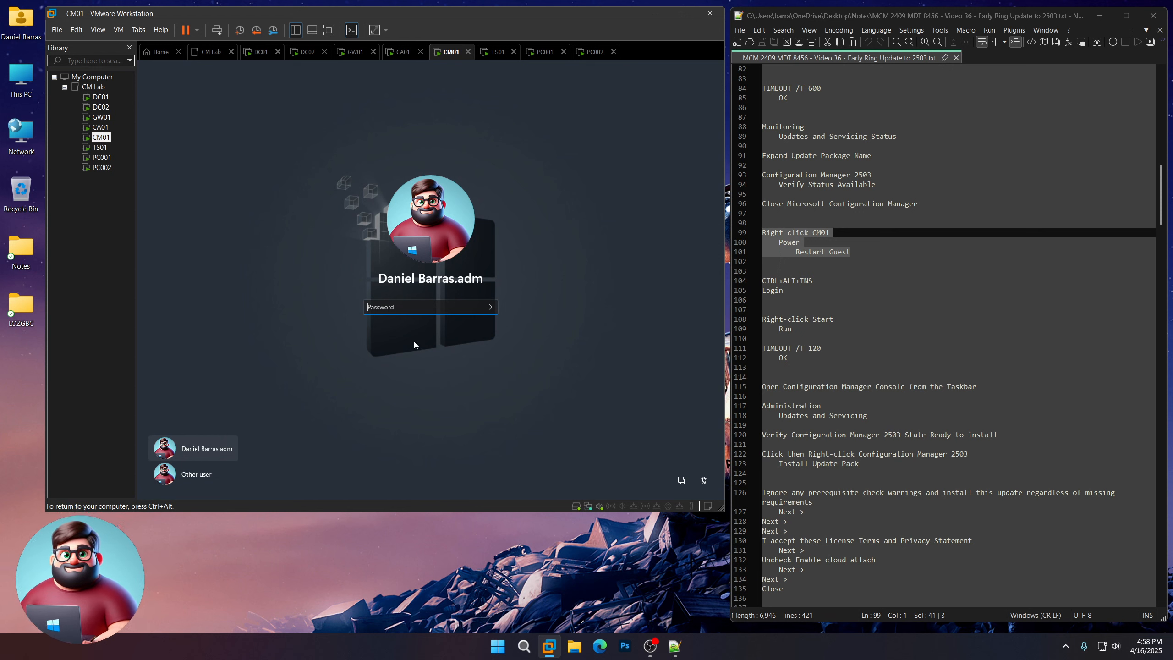
pyautogui.write('**')
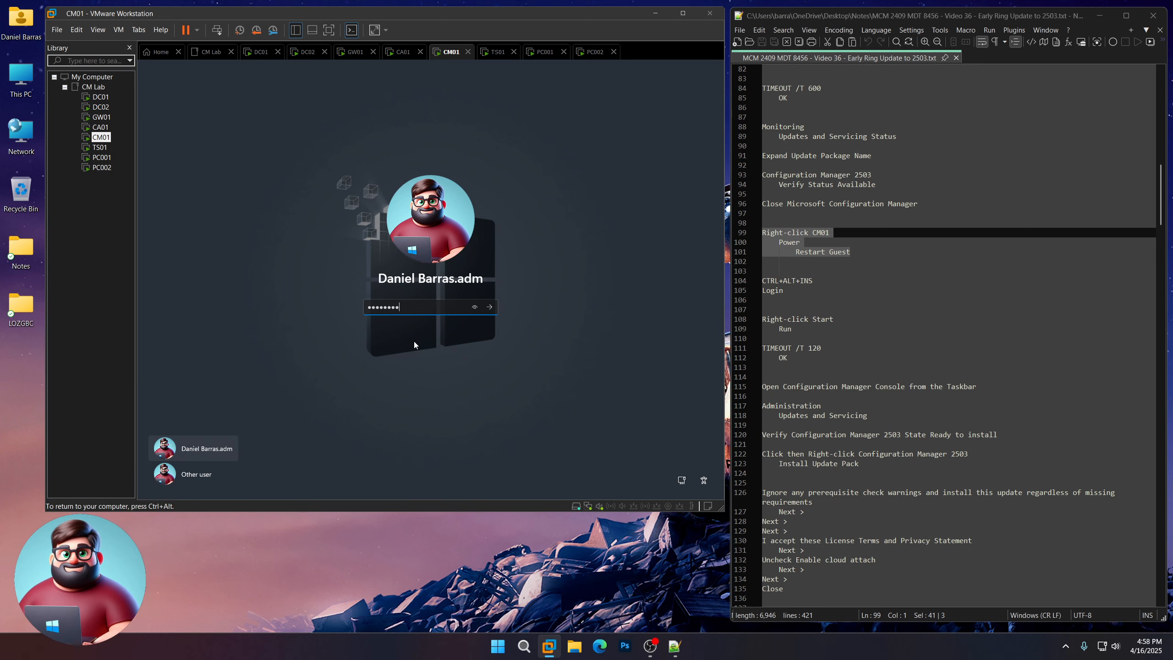
pyautogui.write('*********')
pyautogui.press('Return')
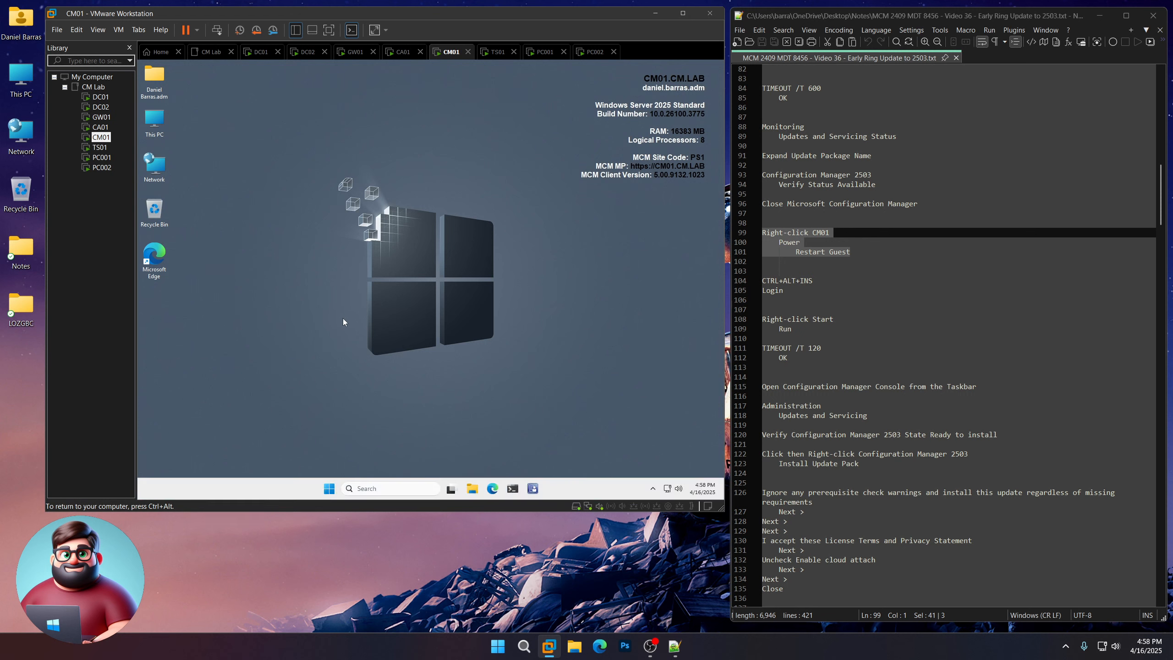
# - Execute TIMEOUT /T 120 through the Run dialog on CM01
pyautogui.rightClick(329, 488)
pyautogui.click(304, 436)
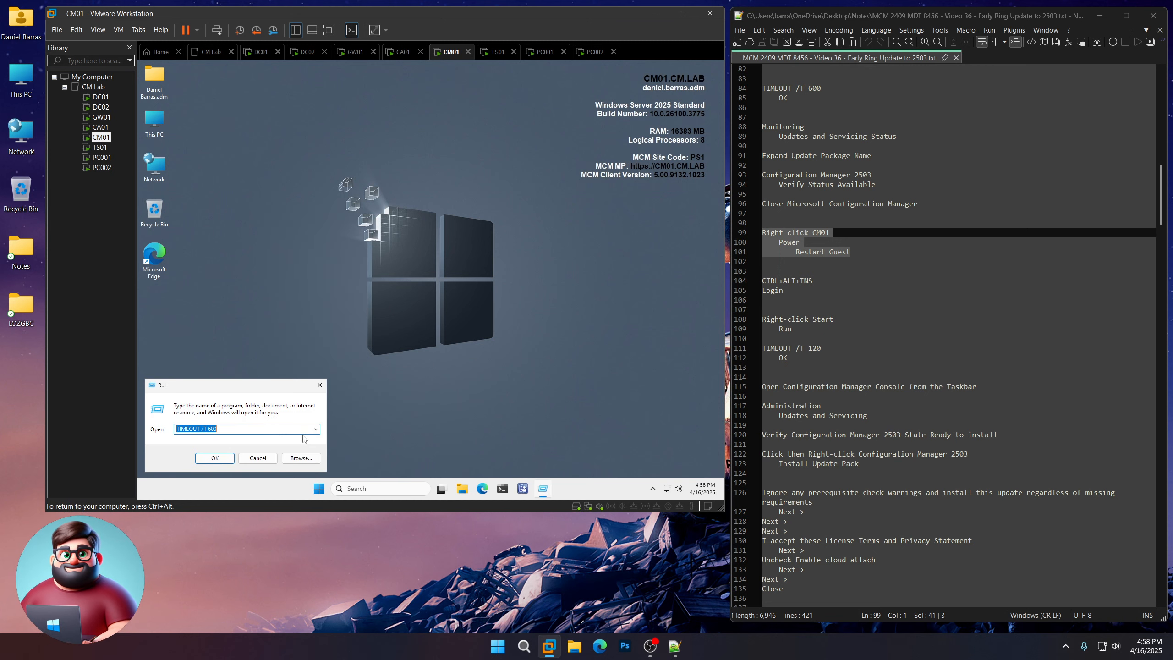
pyautogui.write('TIMEOUT /T 12')
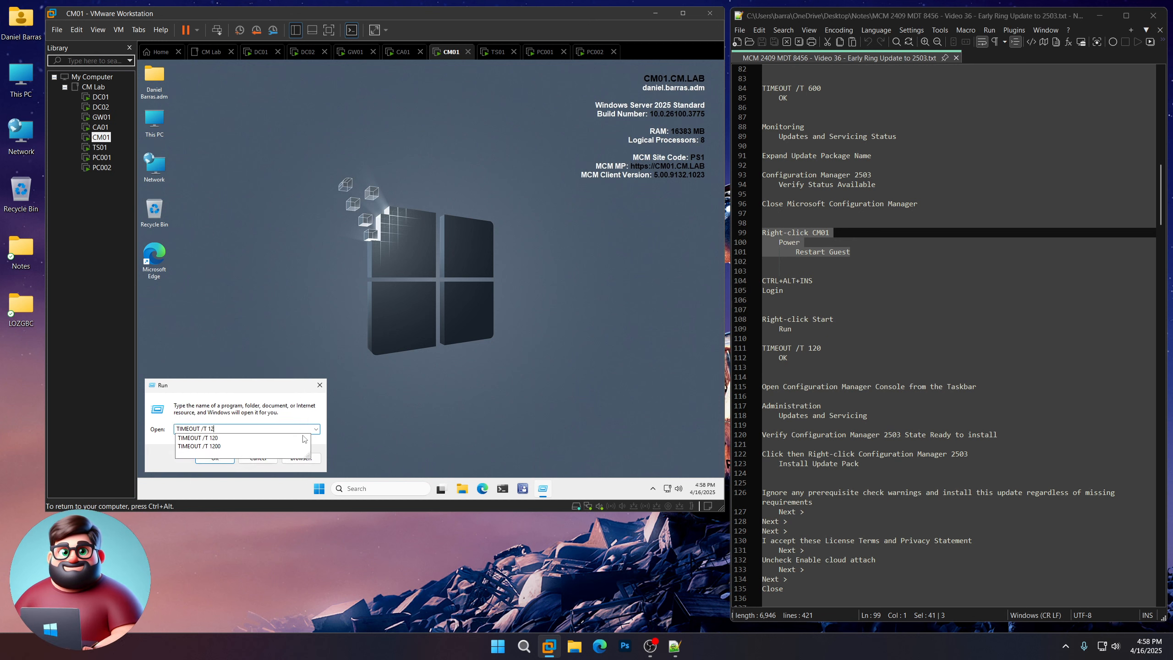
pyautogui.press('Return')
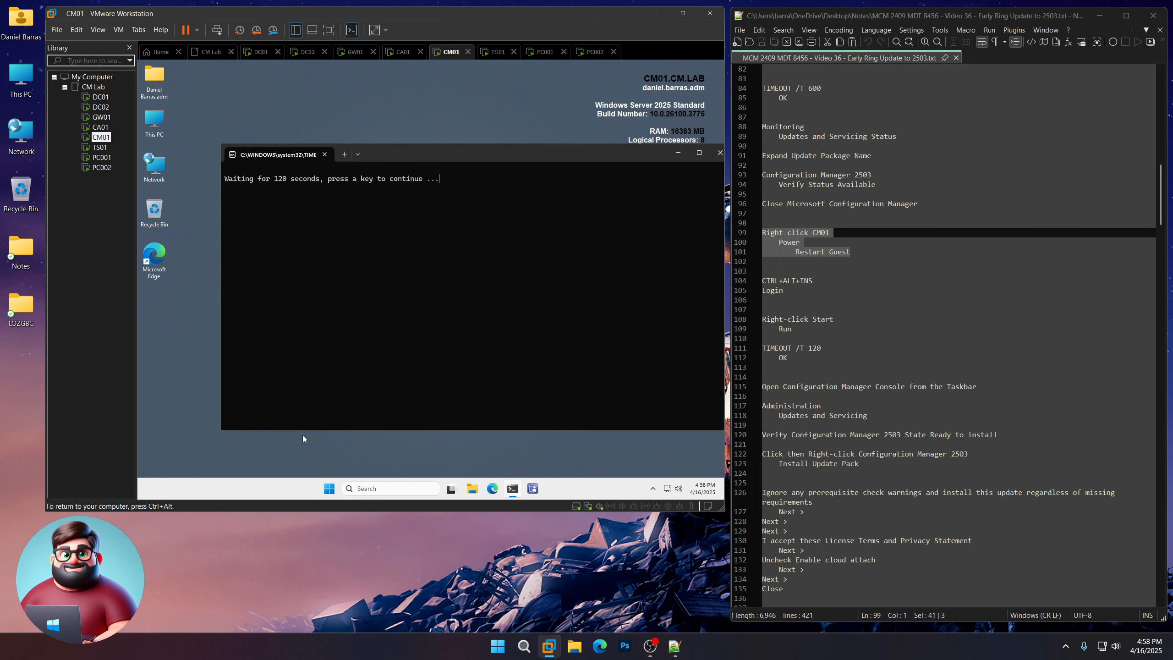
pyautogui.click(553, 583)
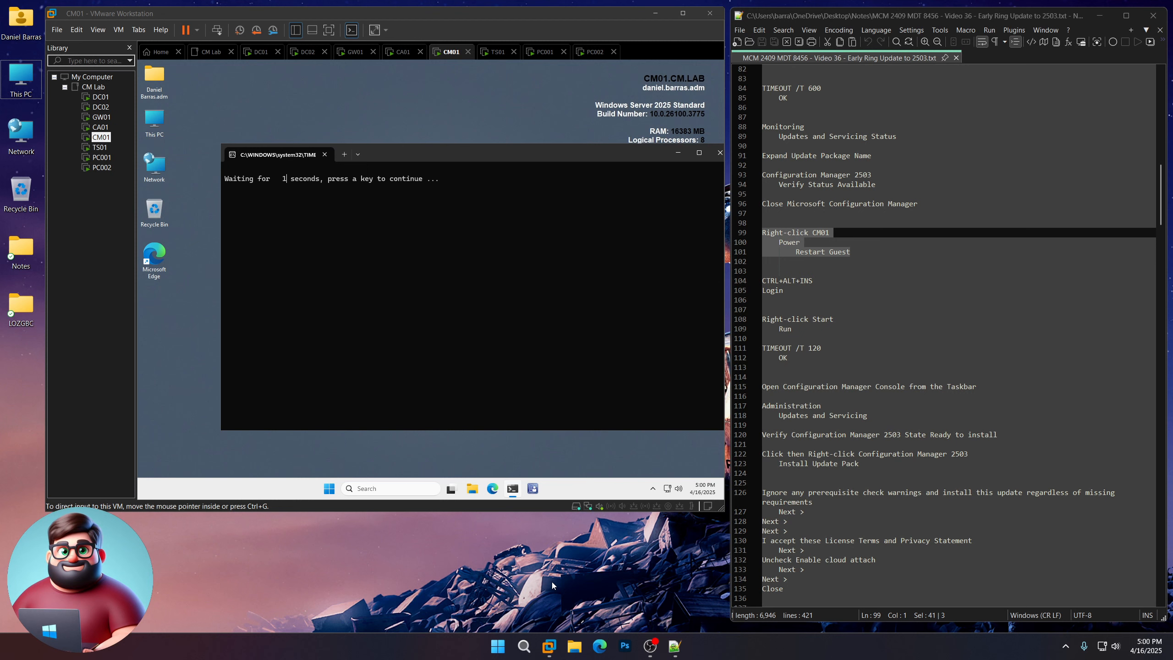
# - Open the Configuration Manager console on CM01 and bring up the Install Update Pack instructions in the notes
pyautogui.scroll(-4, 986, 268)
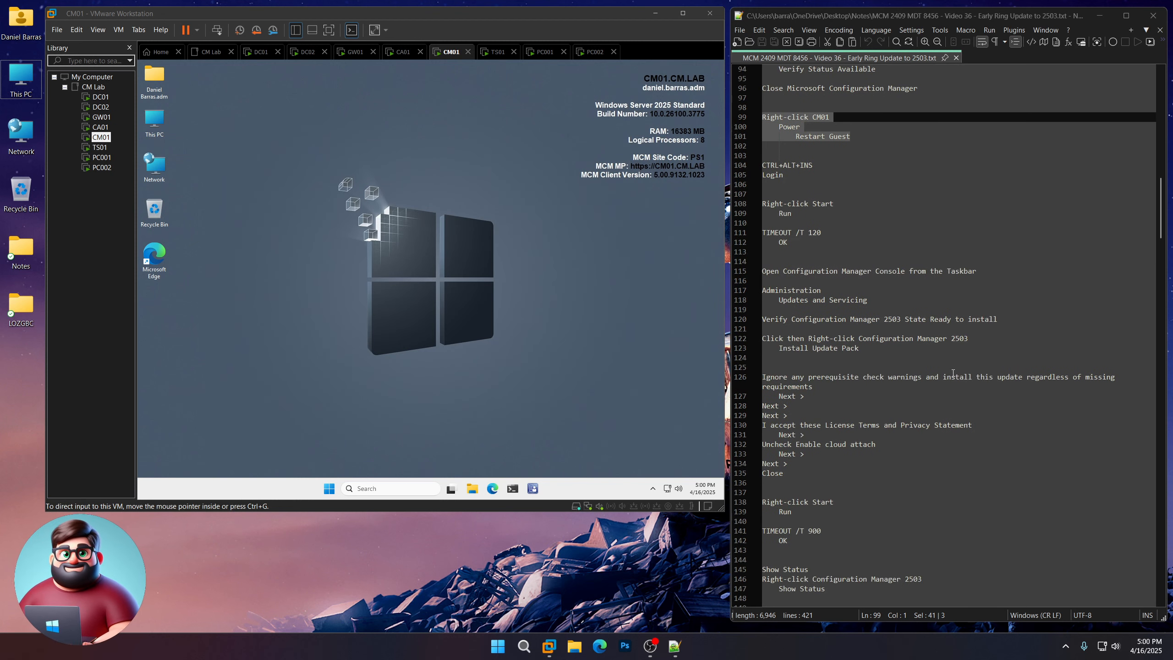
pyautogui.click(555, 333)
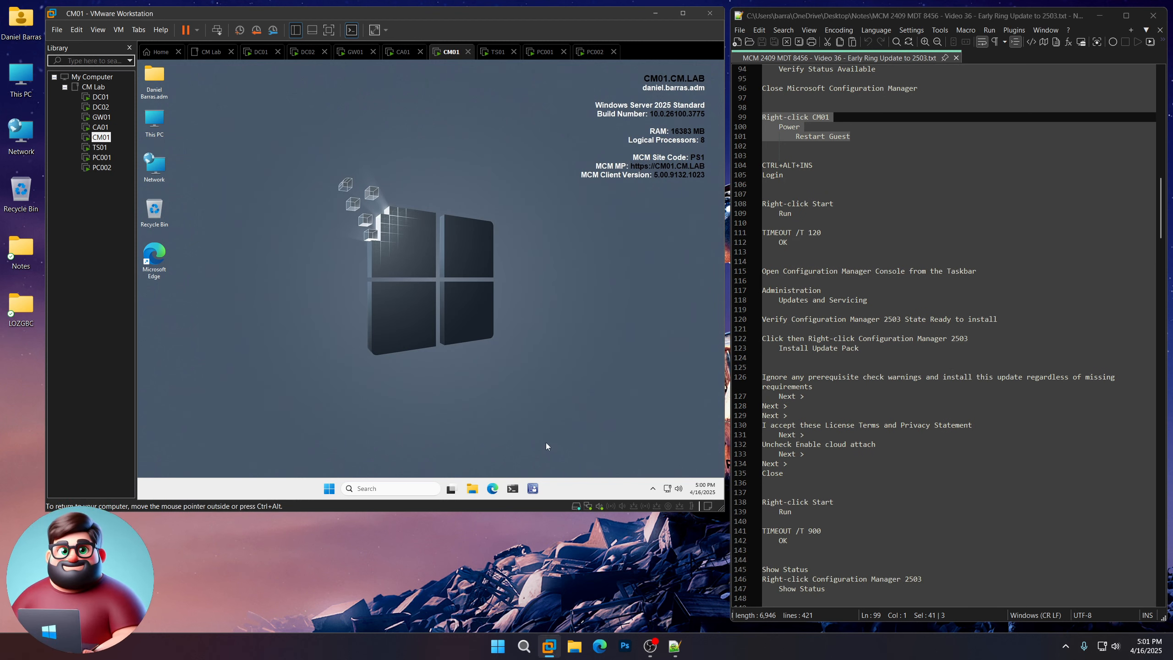
pyautogui.click(533, 487)
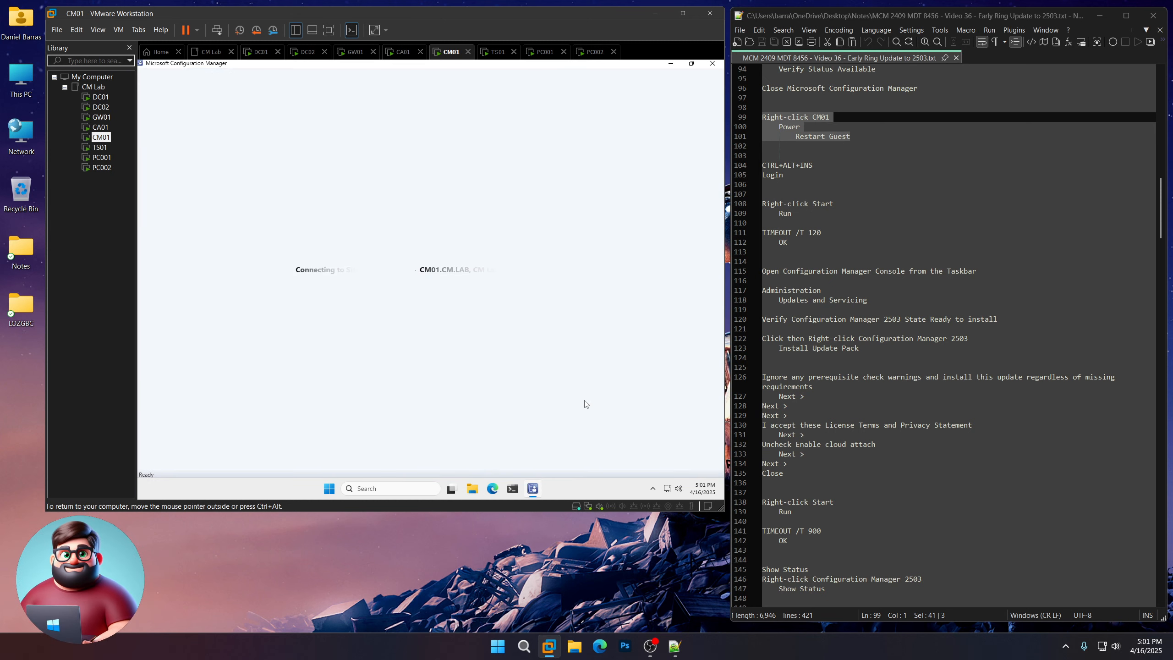
pyautogui.scroll(-3, 816, 275)
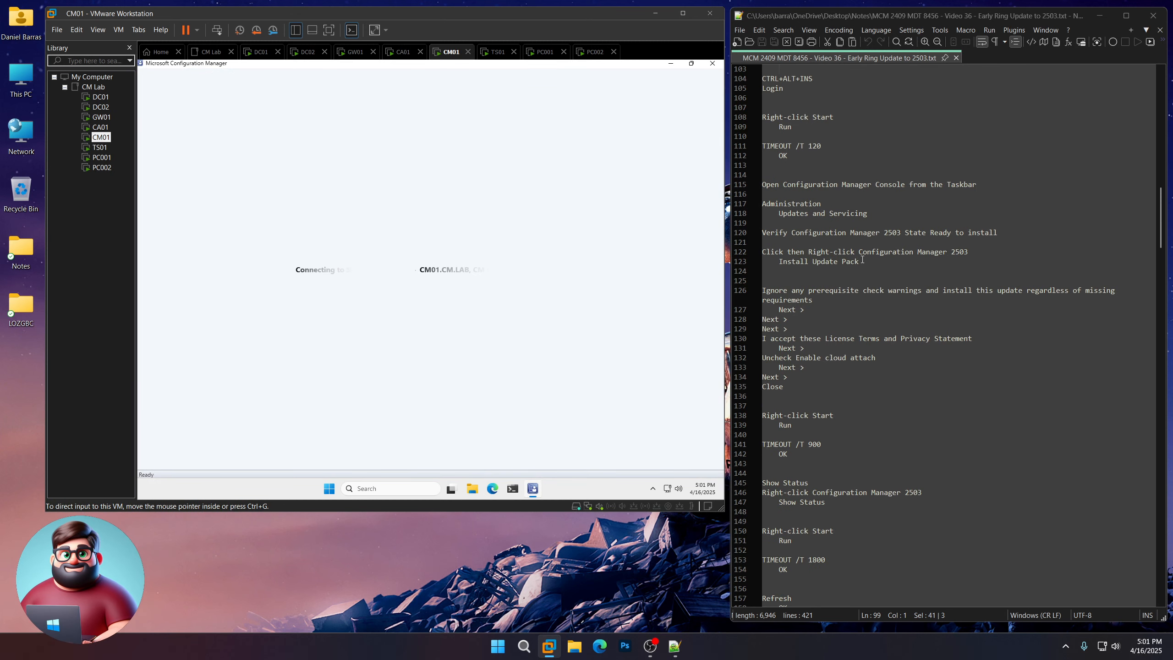
# - Mark the Install Update Pack lines in the notes and start Install Update Pack for Configuration Manager 2503 under Administration's Updates and Servicing
pyautogui.moveTo(859, 261); pyautogui.dragTo(762, 204)
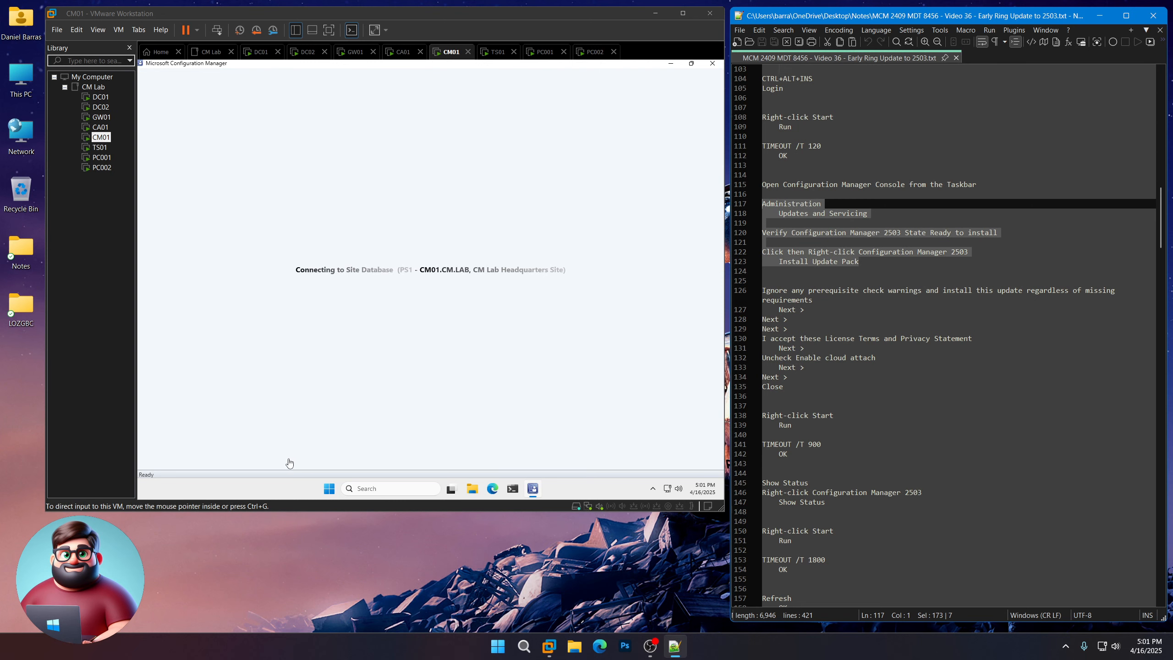
pyautogui.click(311, 454)
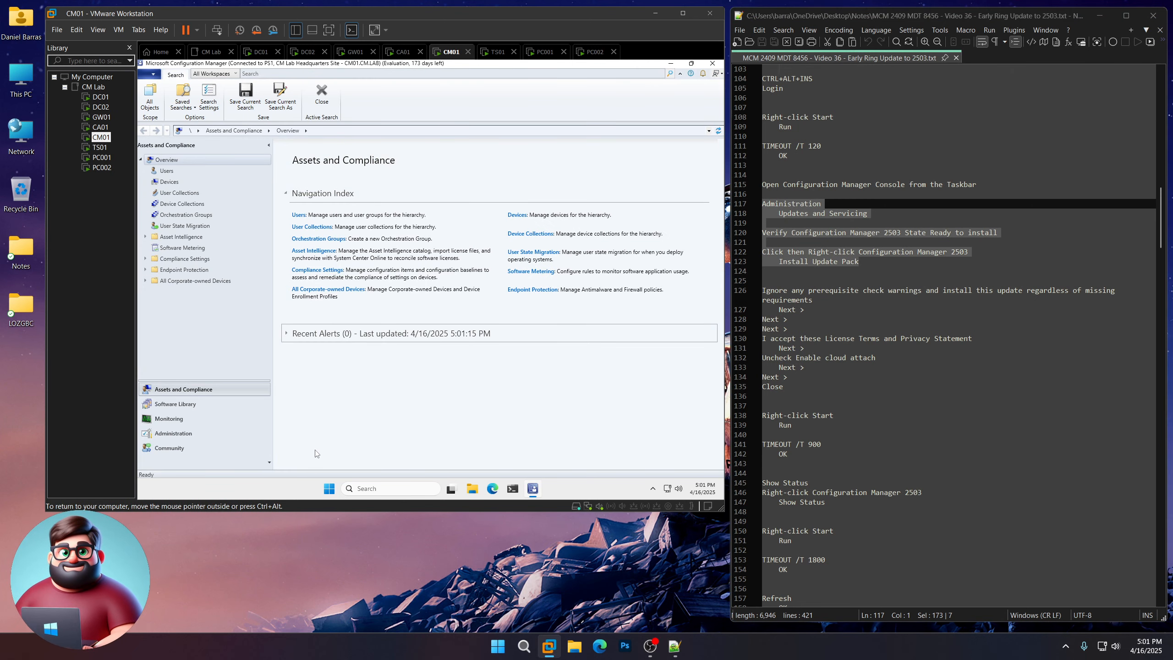
pyautogui.click(159, 434)
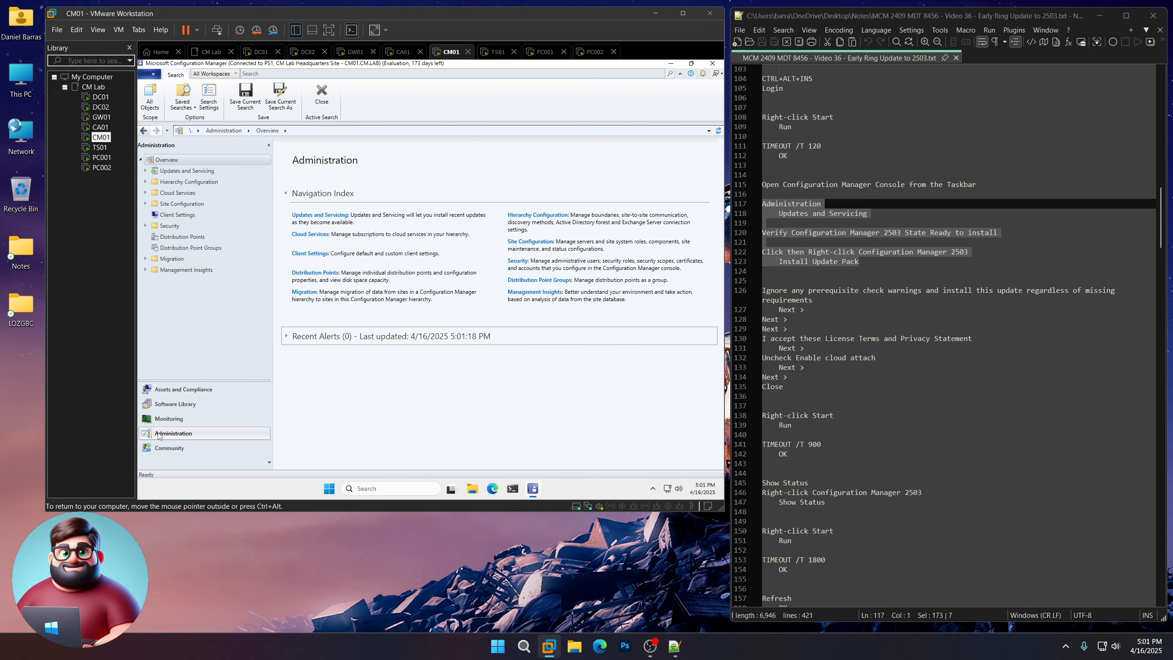
pyautogui.click(190, 171)
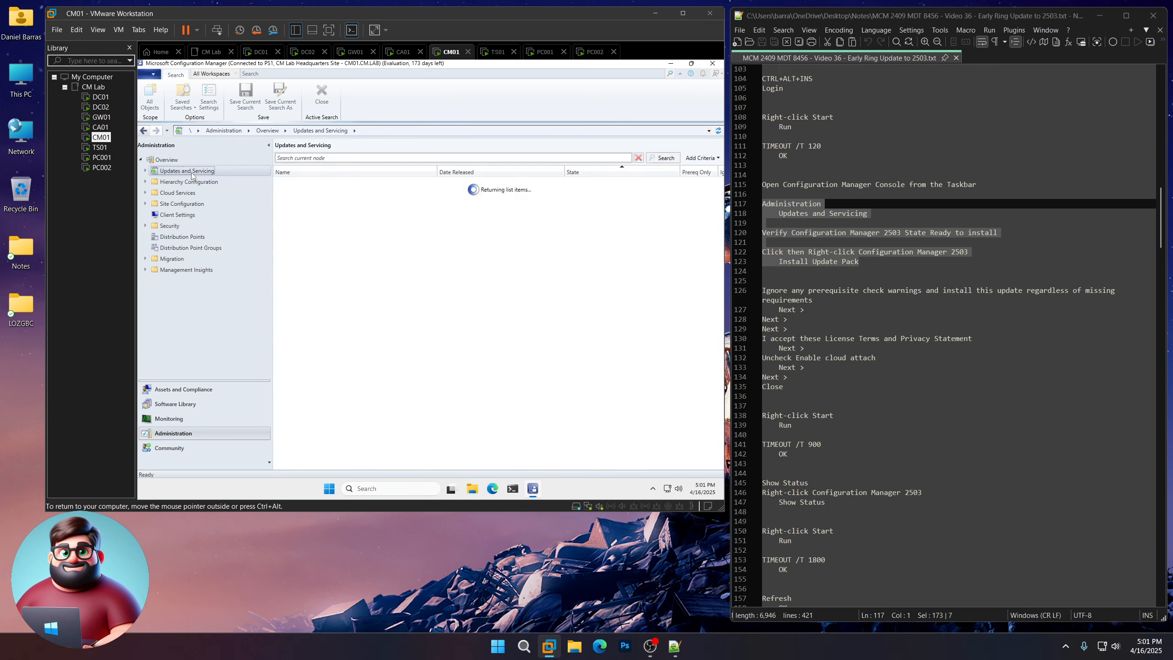
pyautogui.click(303, 204)
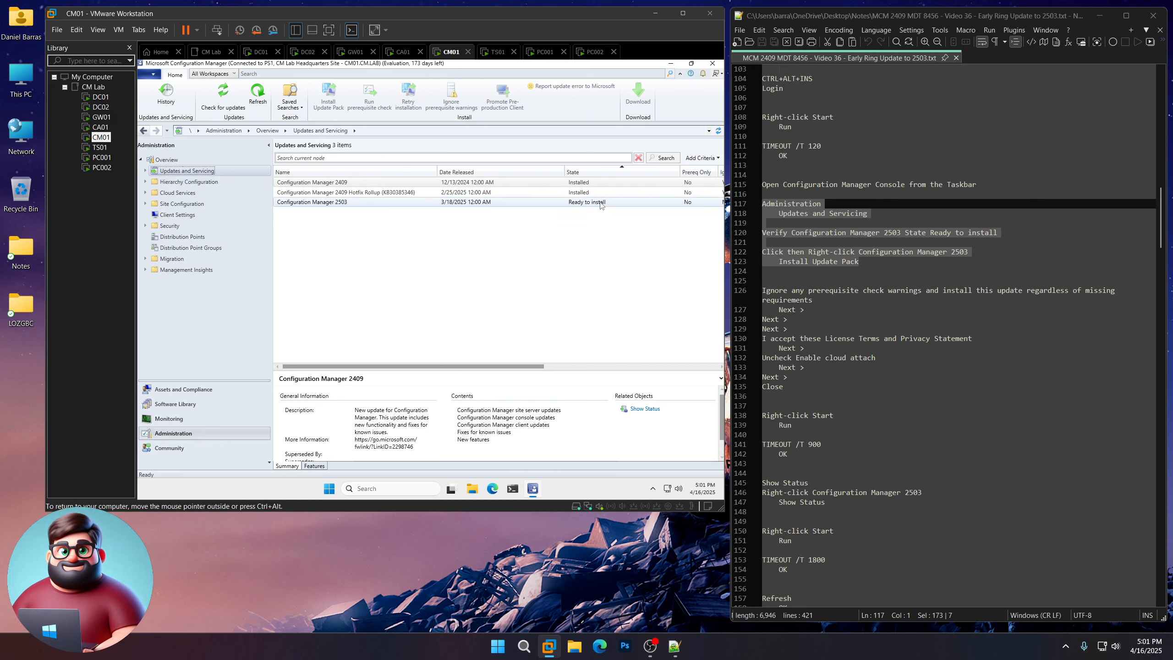
pyautogui.click(346, 204)
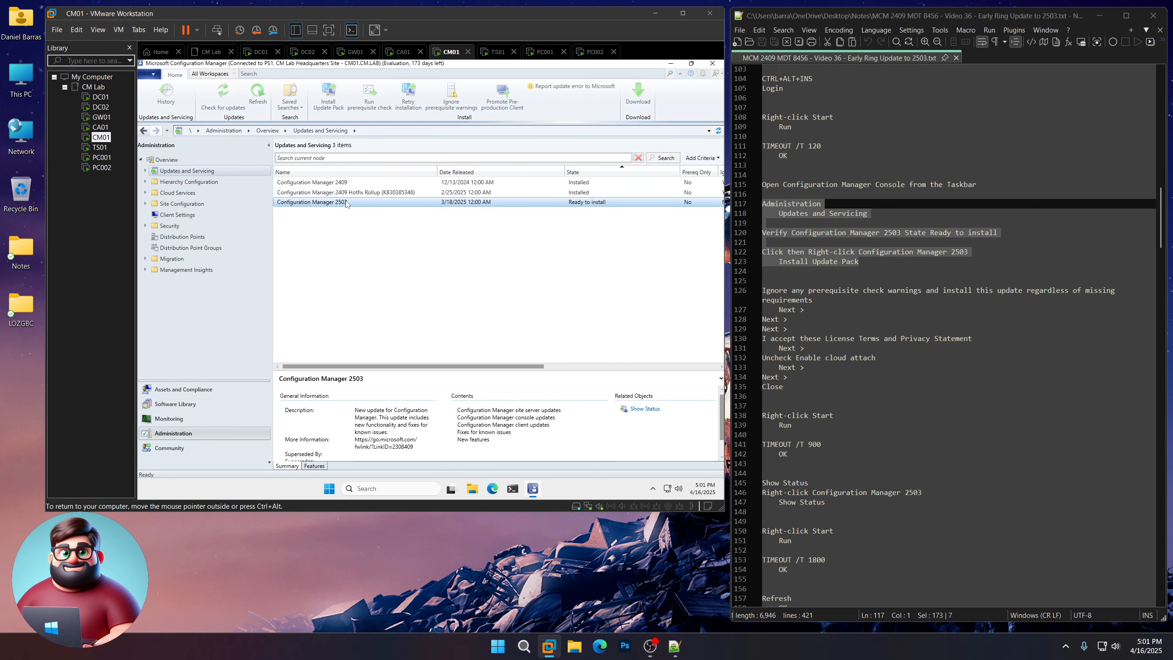
pyautogui.rightClick(346, 203)
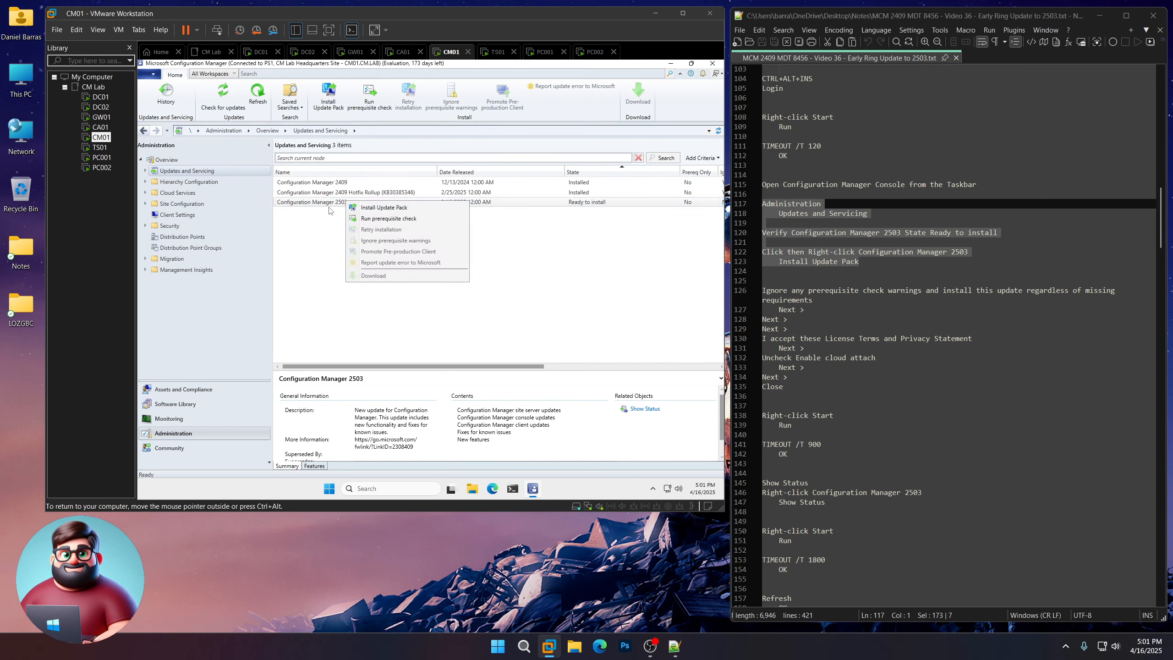
pyautogui.click(395, 207)
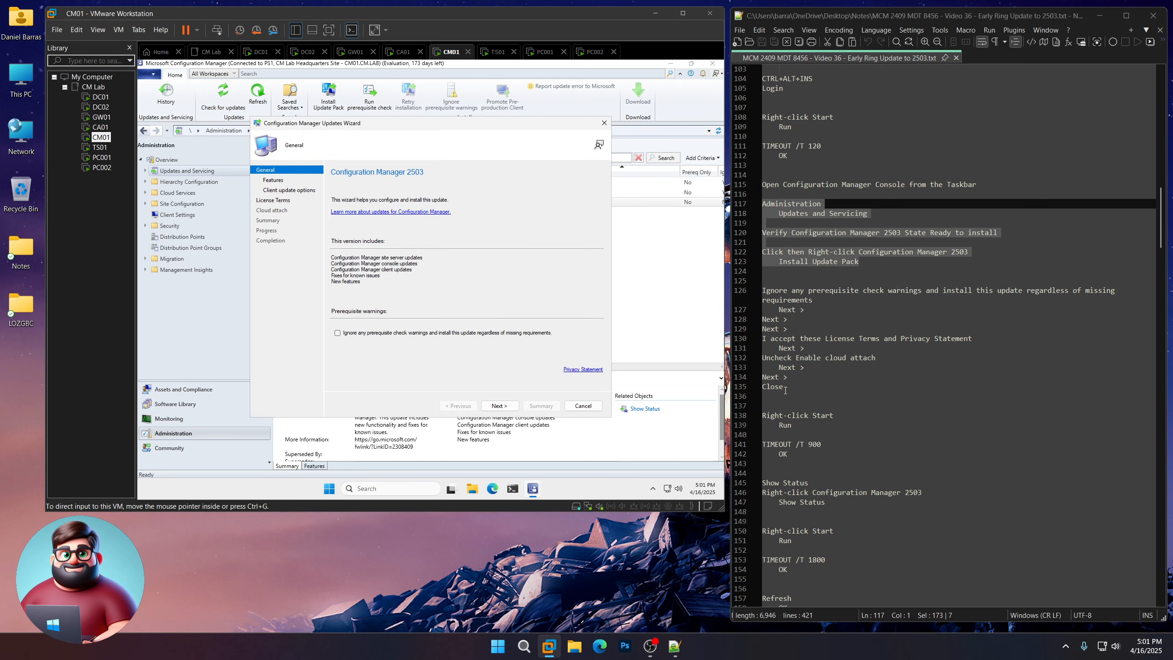
# - Set the update to ignore prerequisite check warnings, and accept the default features and the Upgrade without validating client option
pyautogui.moveTo(784, 387); pyautogui.dragTo(744, 292)
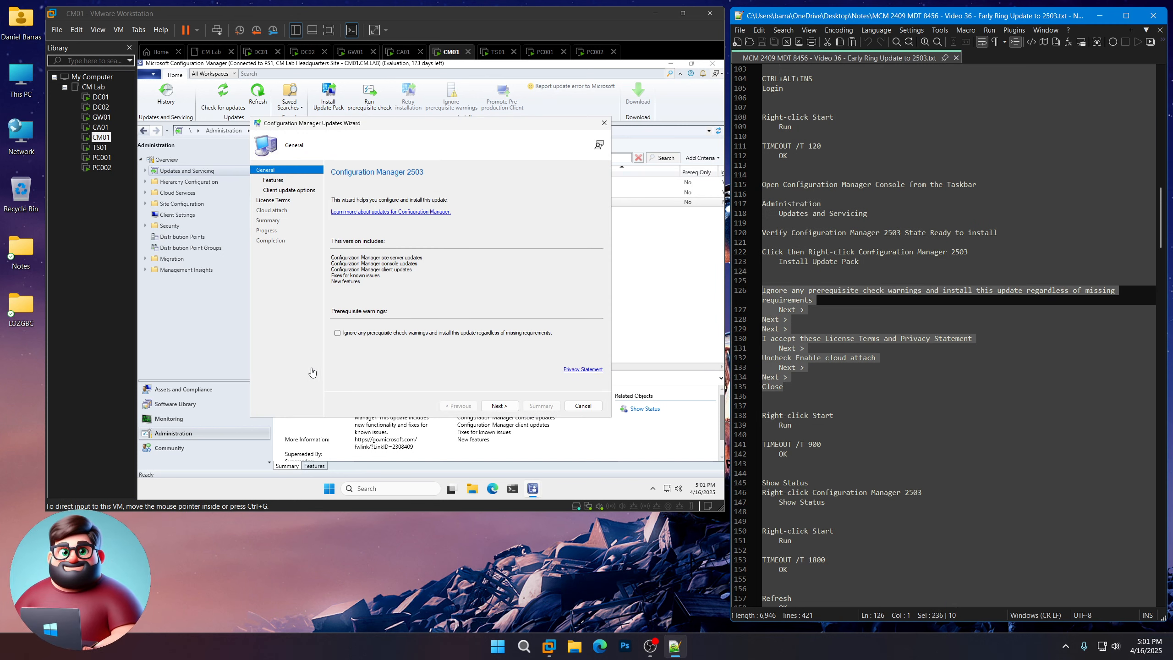
pyautogui.click(338, 333)
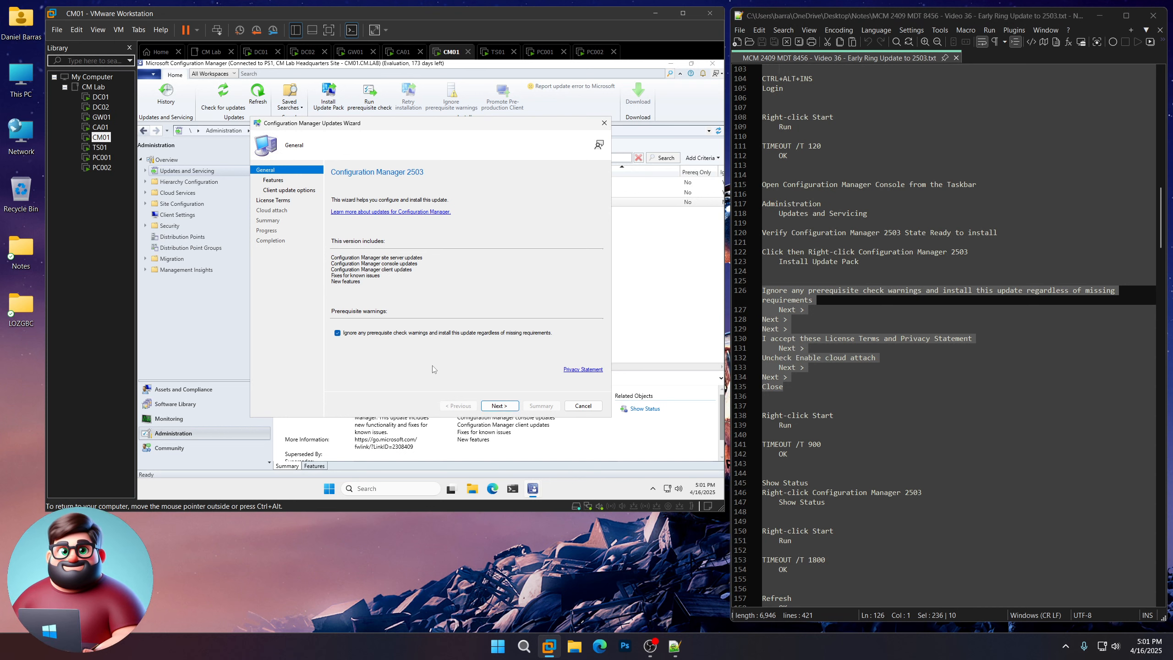
pyautogui.click(500, 406)
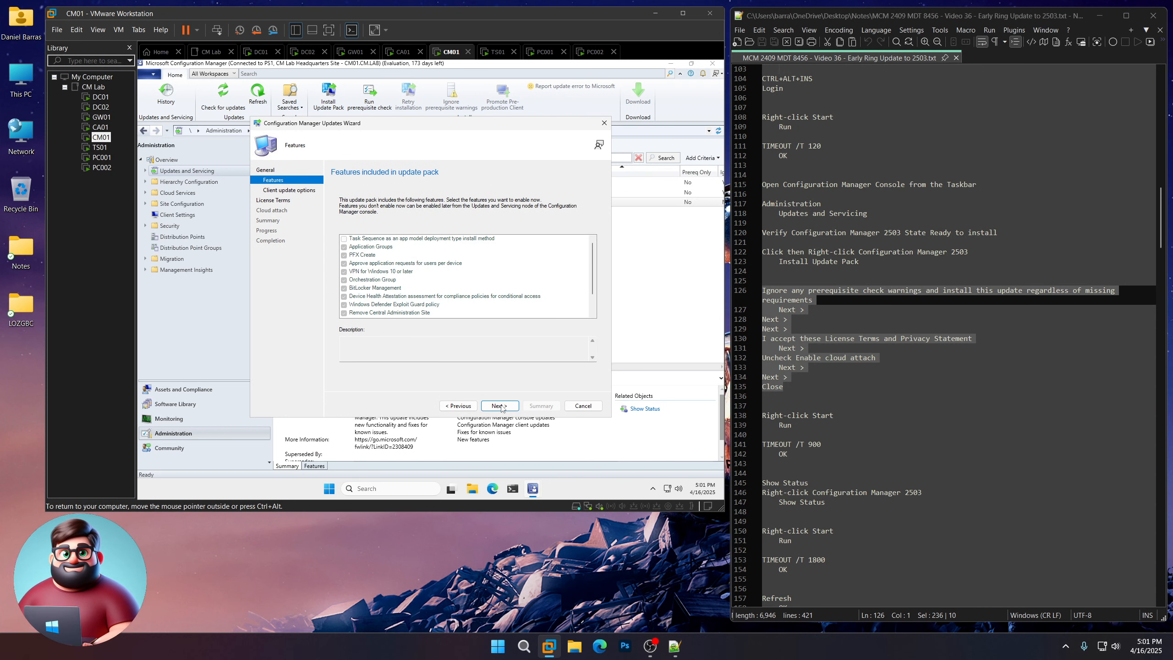
pyautogui.click(500, 405)
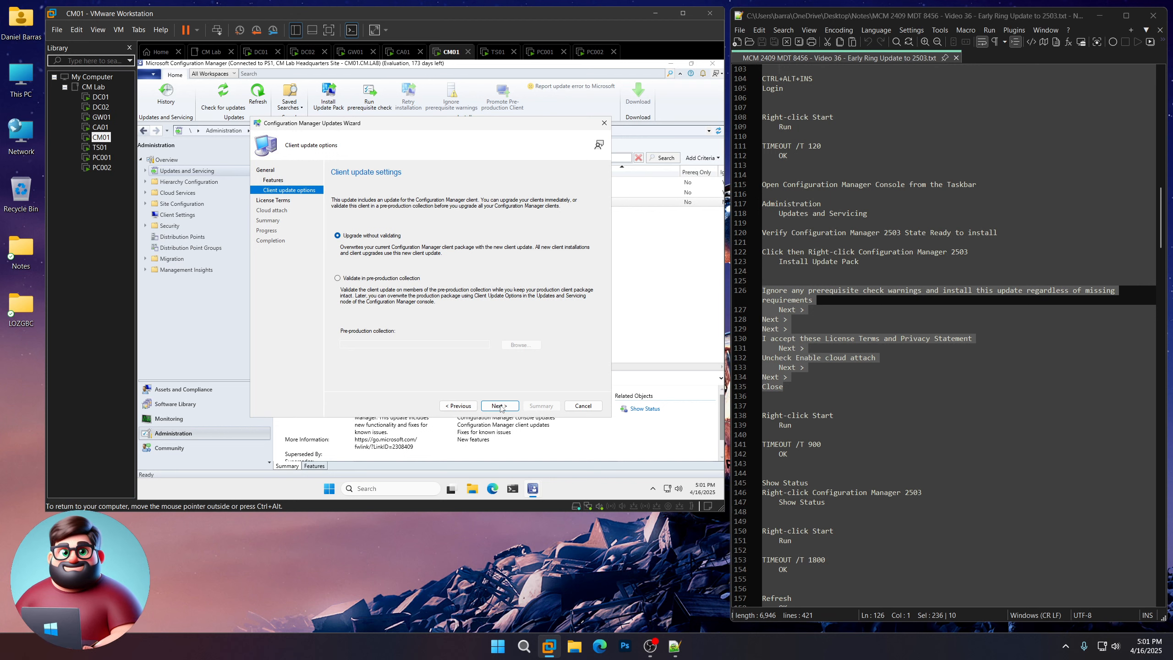
pyautogui.click(501, 405)
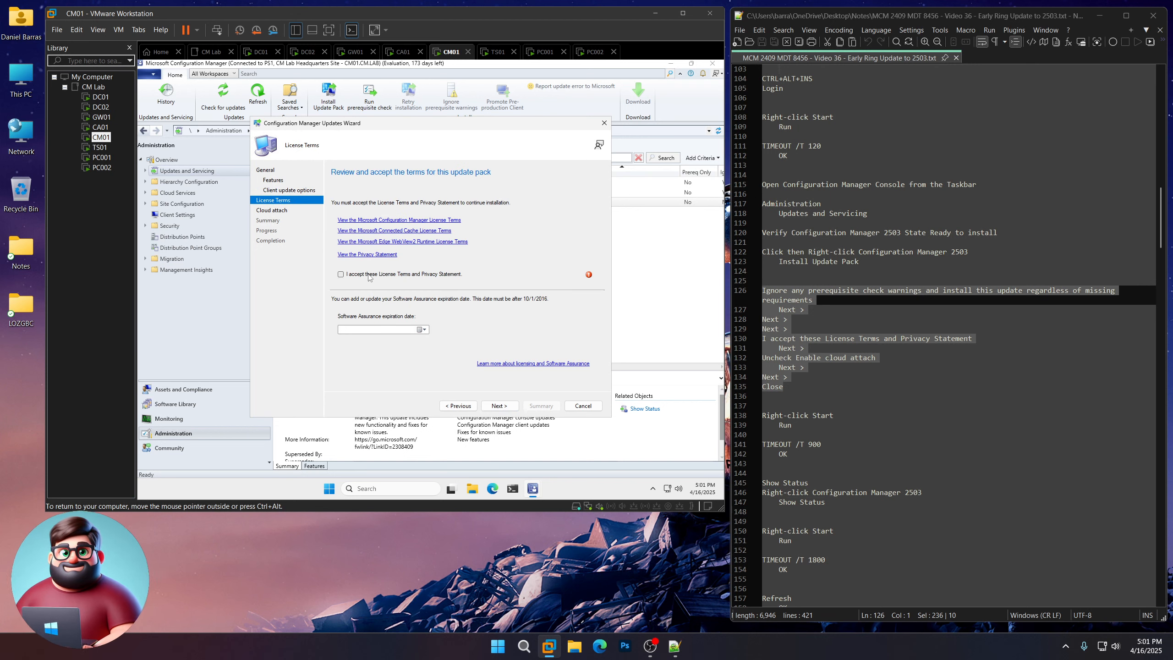
# - Complete the Configuration Manager 2503 updates wizard with the License Terms and Privacy Statement accepted and cloud attach disabled
pyautogui.click(369, 275)
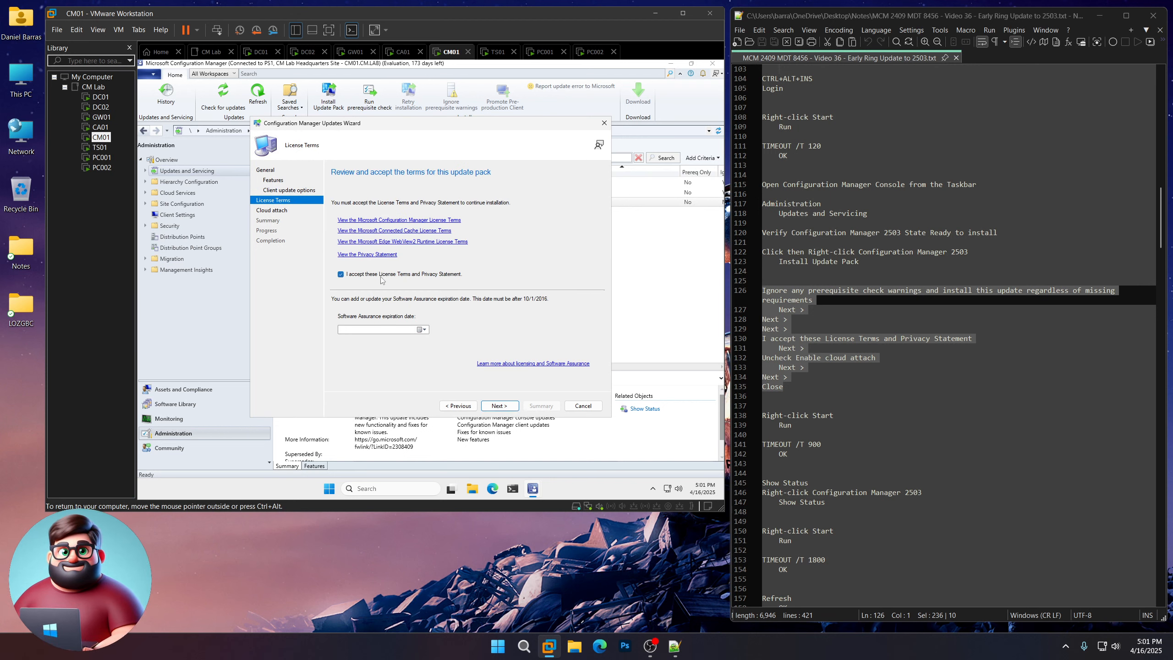
pyautogui.click(507, 407)
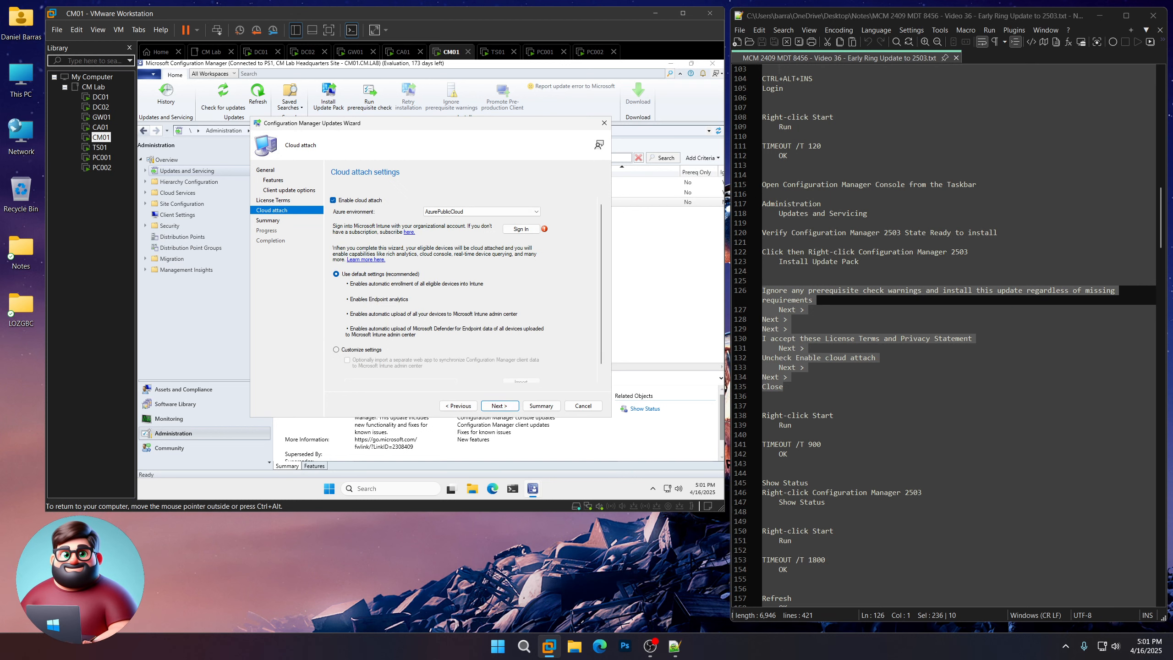
pyautogui.click(353, 201)
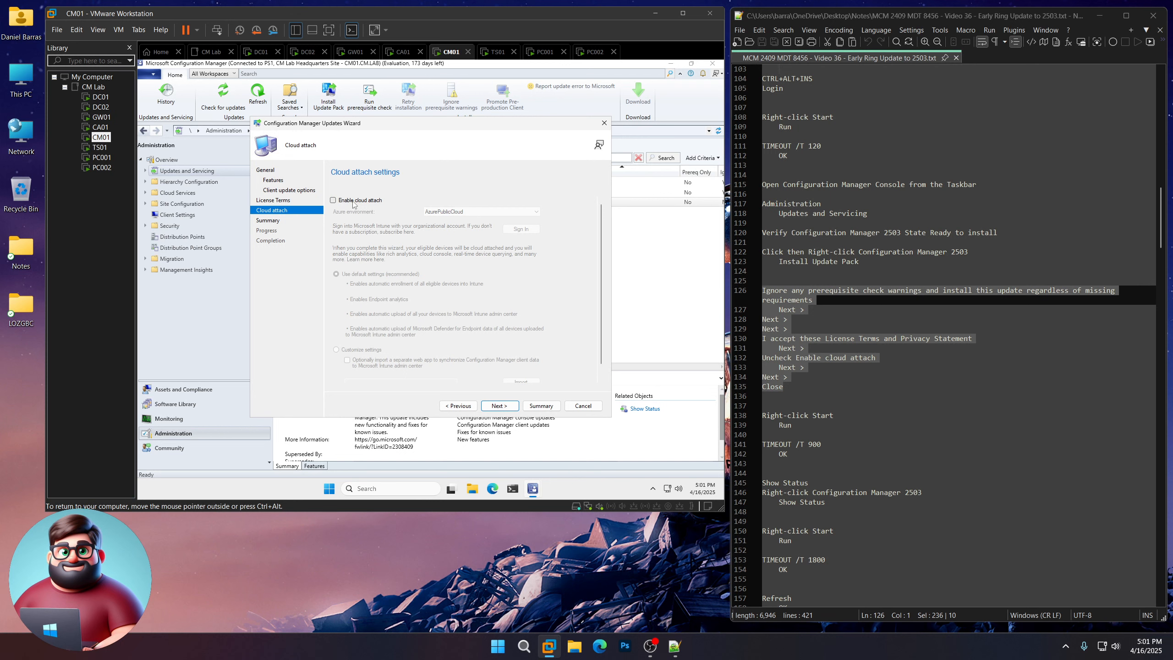
pyautogui.click(500, 407)
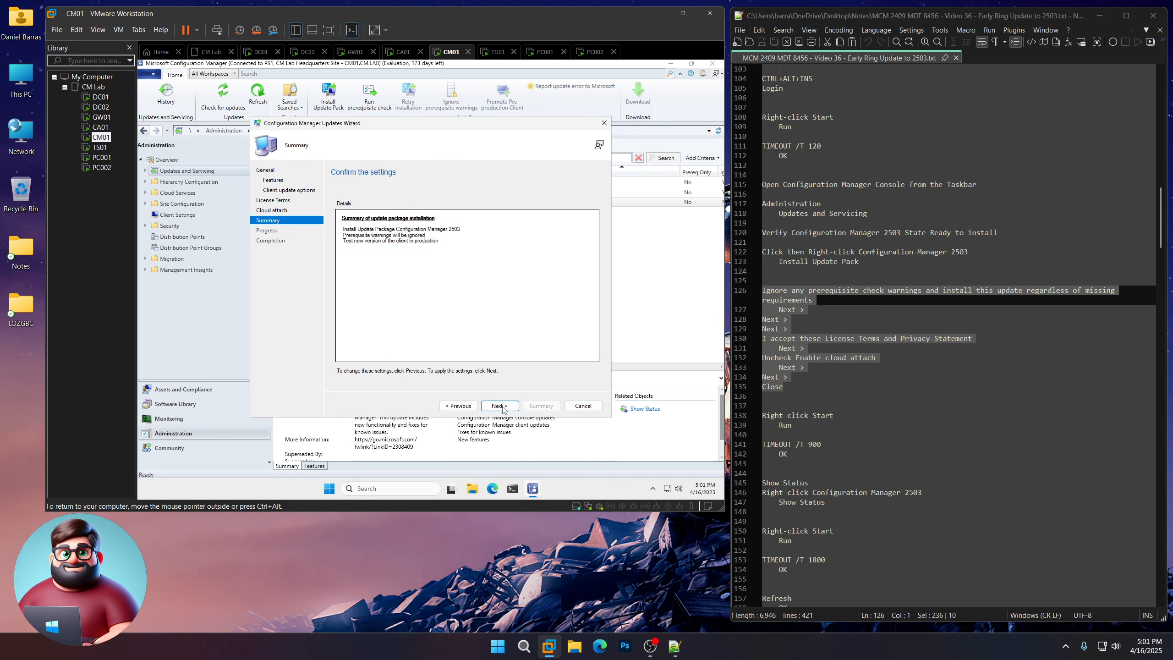
pyautogui.click(501, 406)
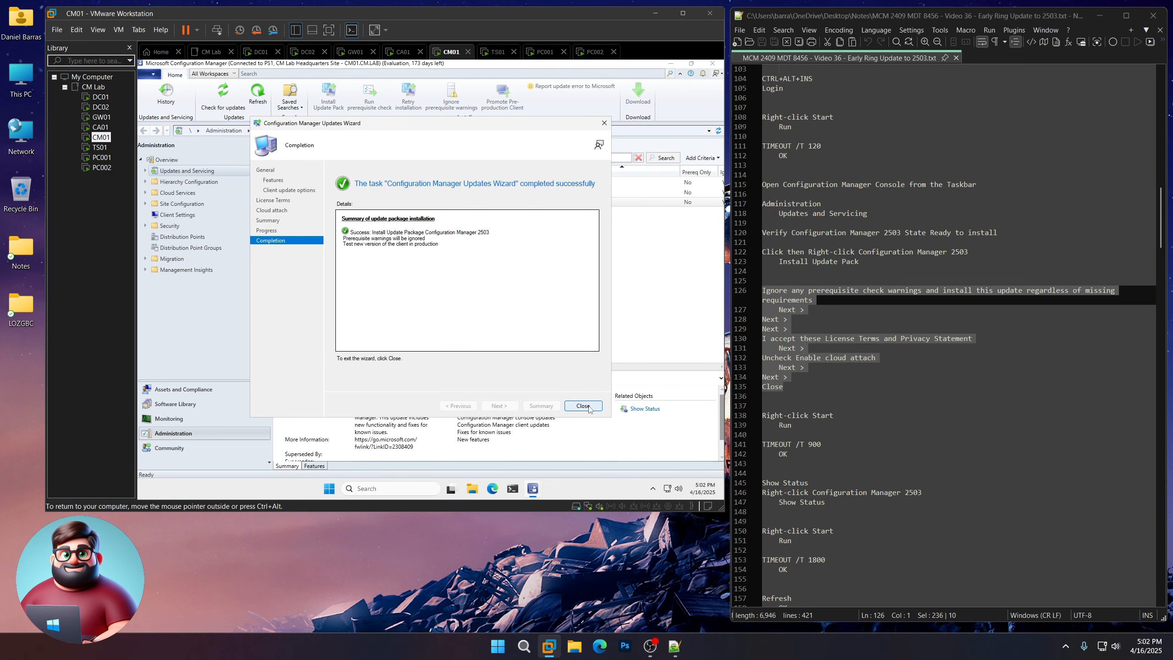
pyautogui.click(584, 405)
# - Execute TIMEOUT /T 900 through the Run dialog on CM01 and bring up the Show Status instructions in the notes
pyautogui.rightClick(331, 490)
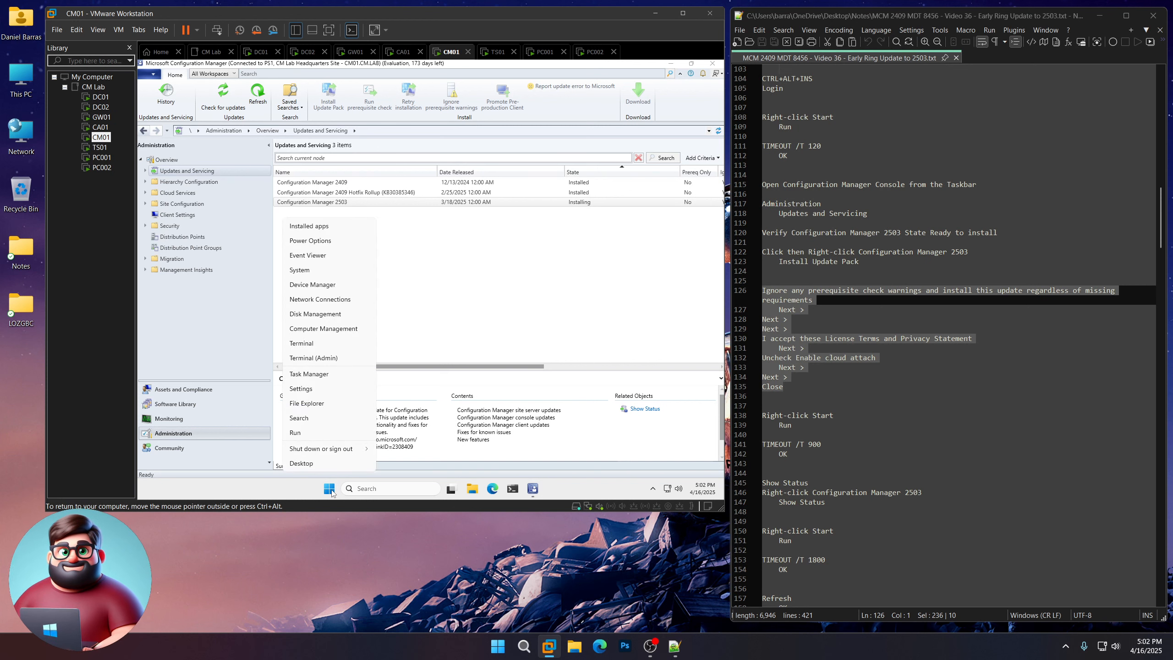
pyautogui.click(321, 436)
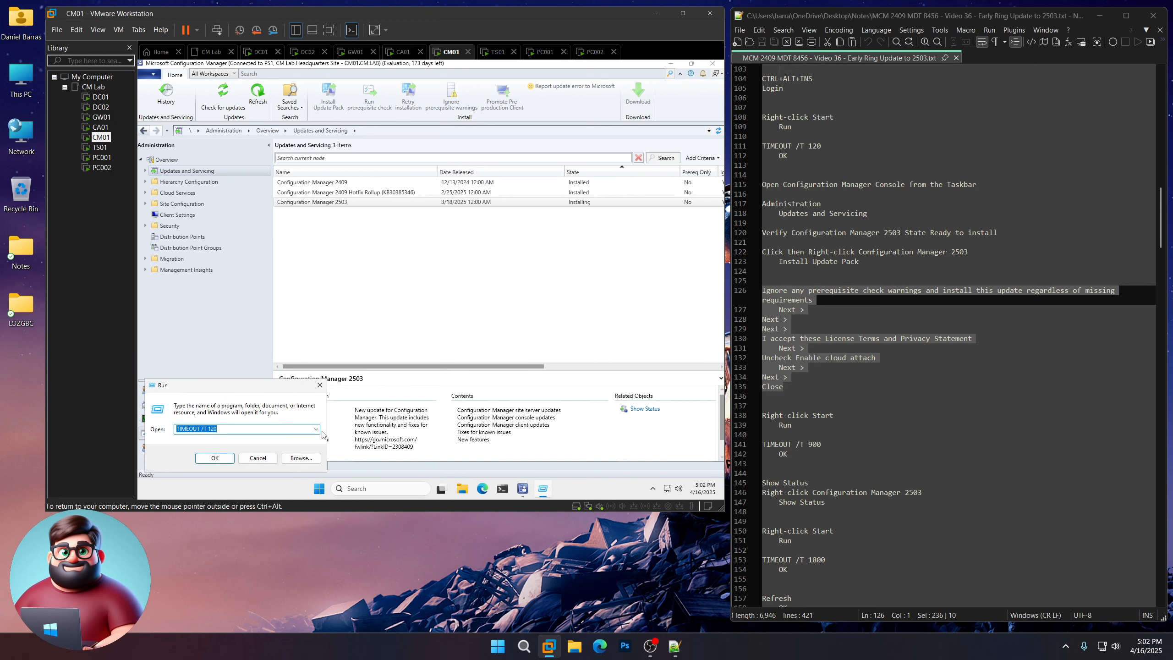
pyautogui.write('TIMEOUT /T 900')
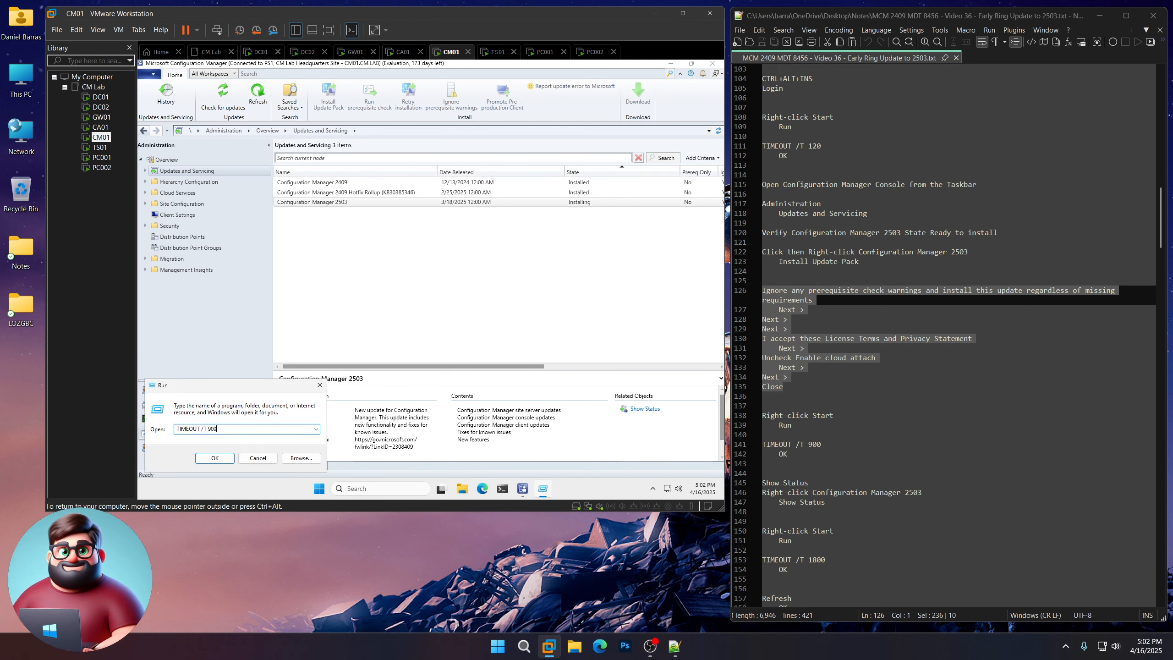
pyautogui.press('Return')
pyautogui.scroll(-8, 826, 437)
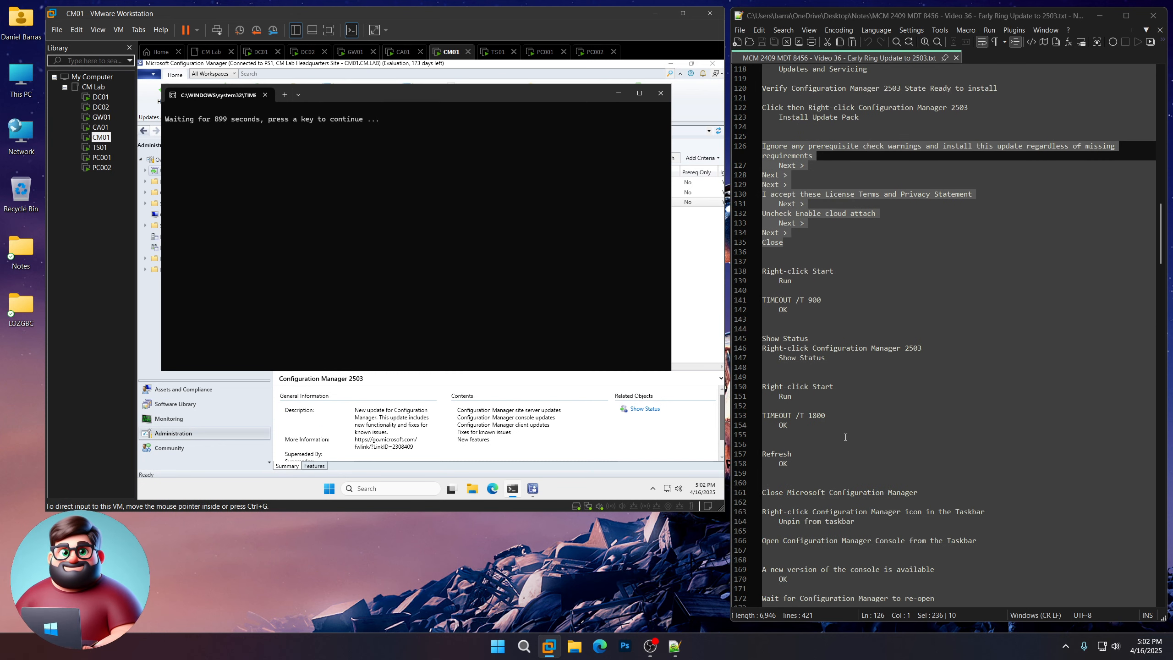
pyautogui.click(542, 605)
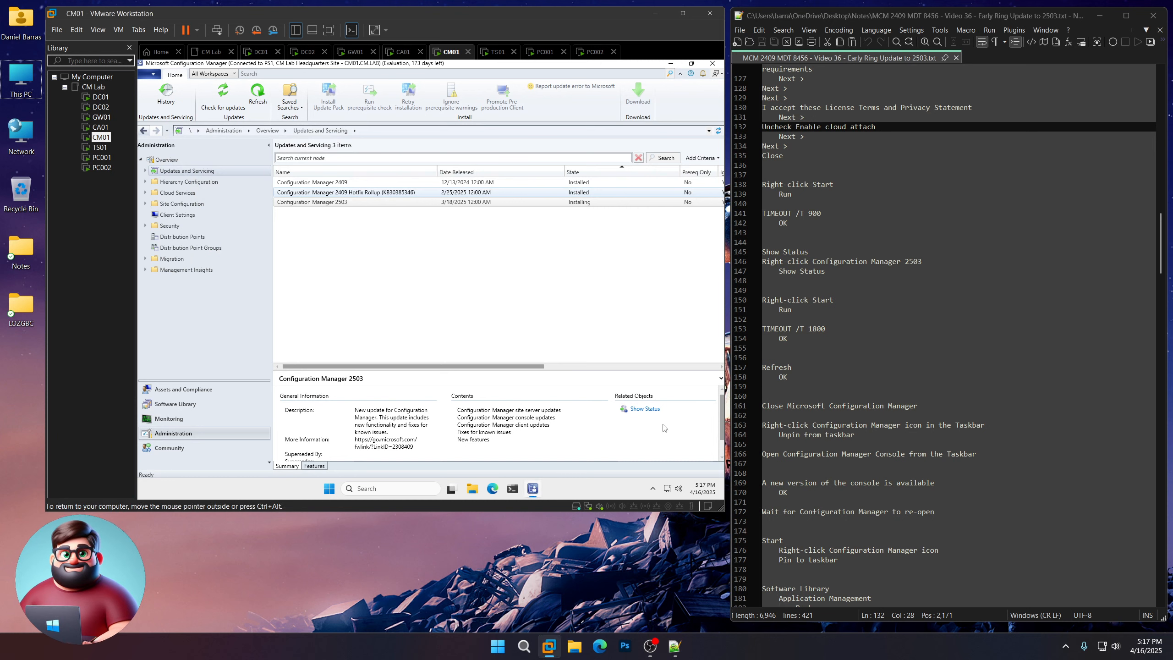
# - Show the detailed Update Pack Installation Status for Configuration Manager 2503 on CM01
pyautogui.click(647, 410)
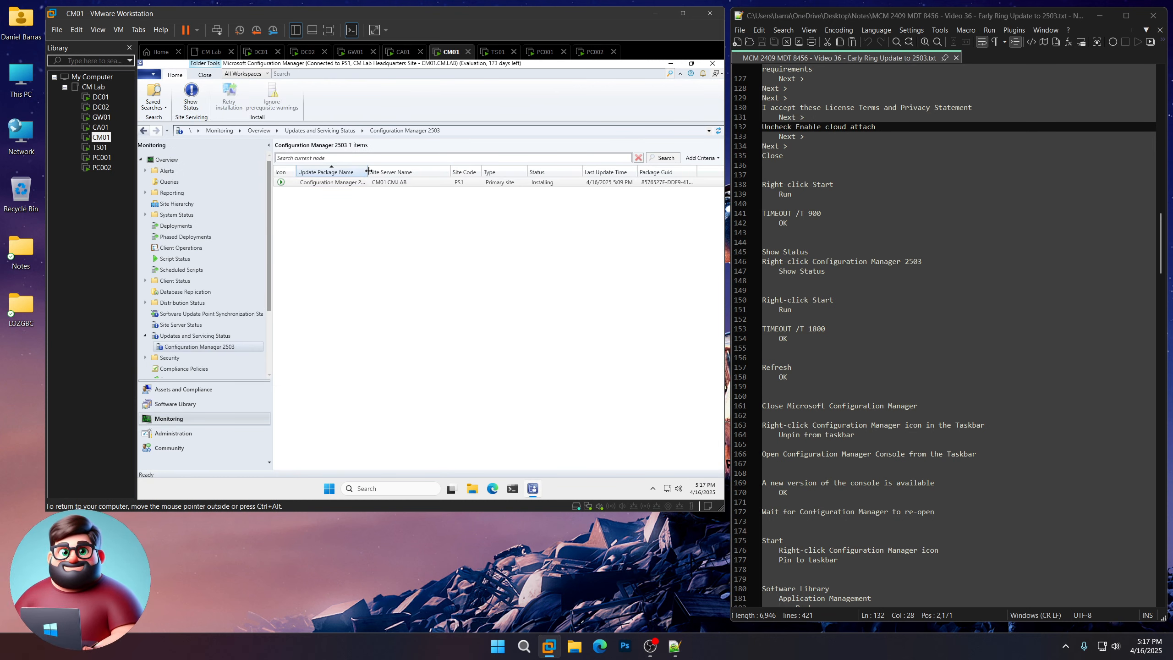
pyautogui.rightClick(367, 187)
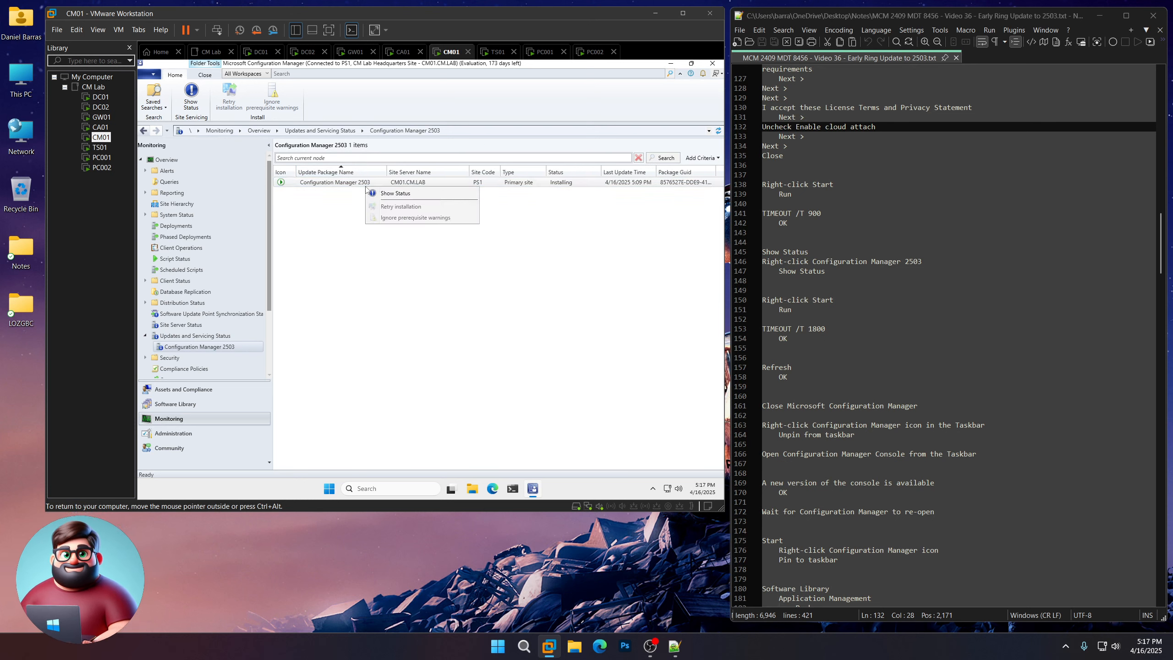
pyautogui.click(396, 198)
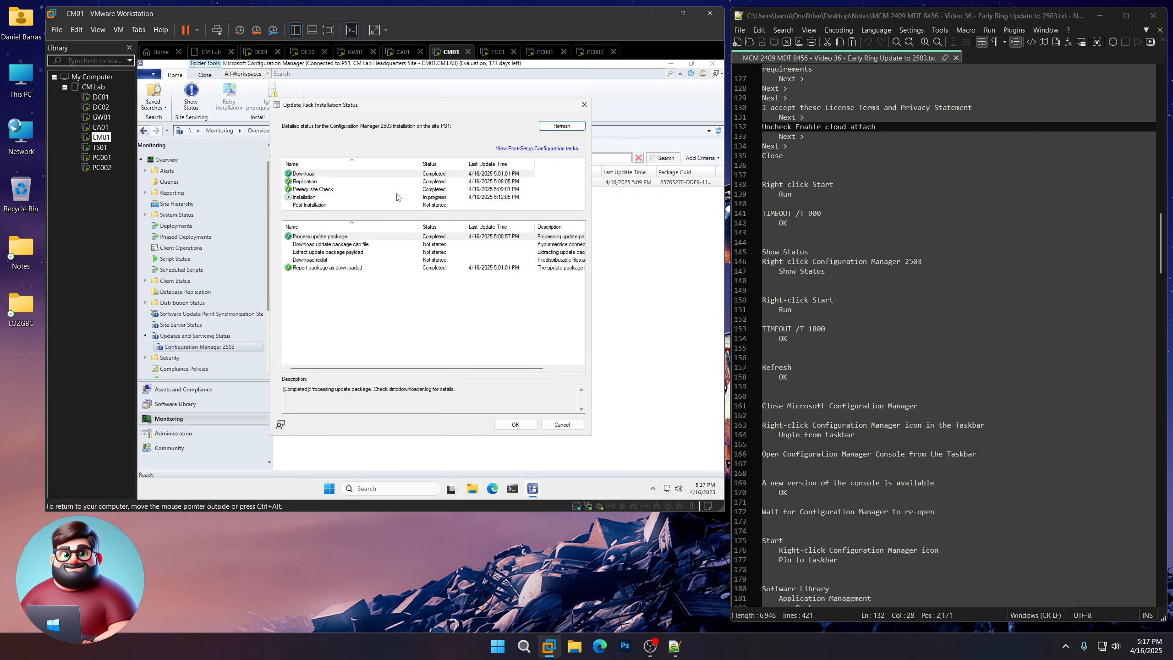
# - Execute TIMEOUT /T 1800 through the Run dialog on CM01 while the update installs
pyautogui.rightClick(329, 488)
pyautogui.click(306, 433)
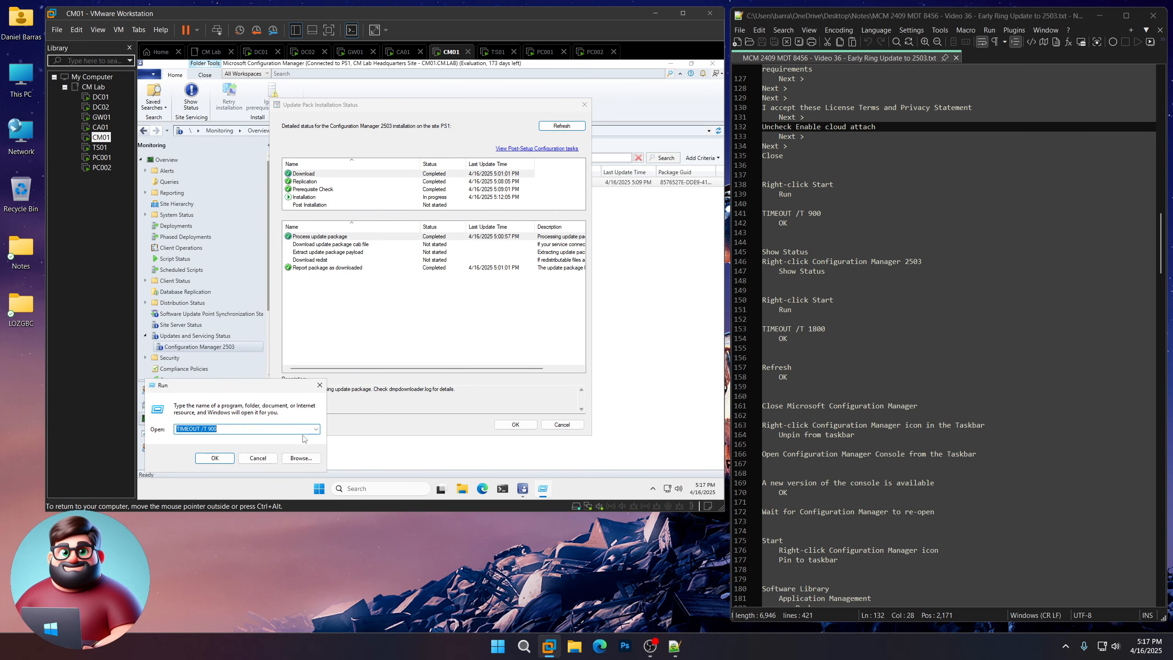
pyautogui.click(211, 429)
pyautogui.doubleClick(211, 429)
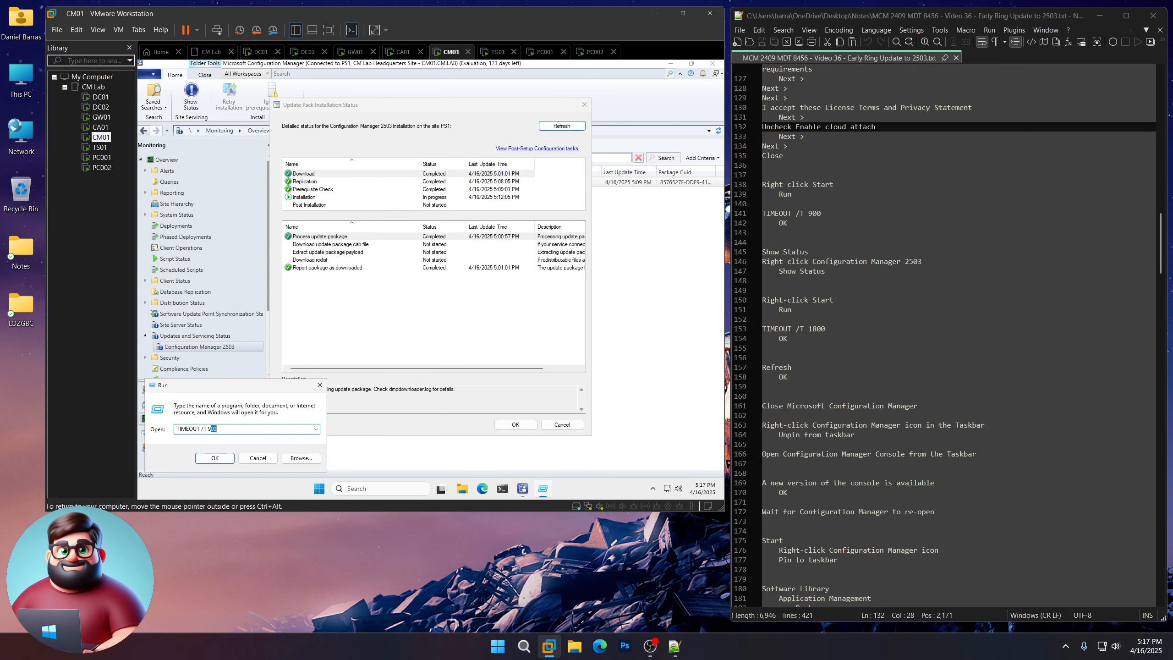
pyautogui.write('1800')
pyautogui.press('Return')
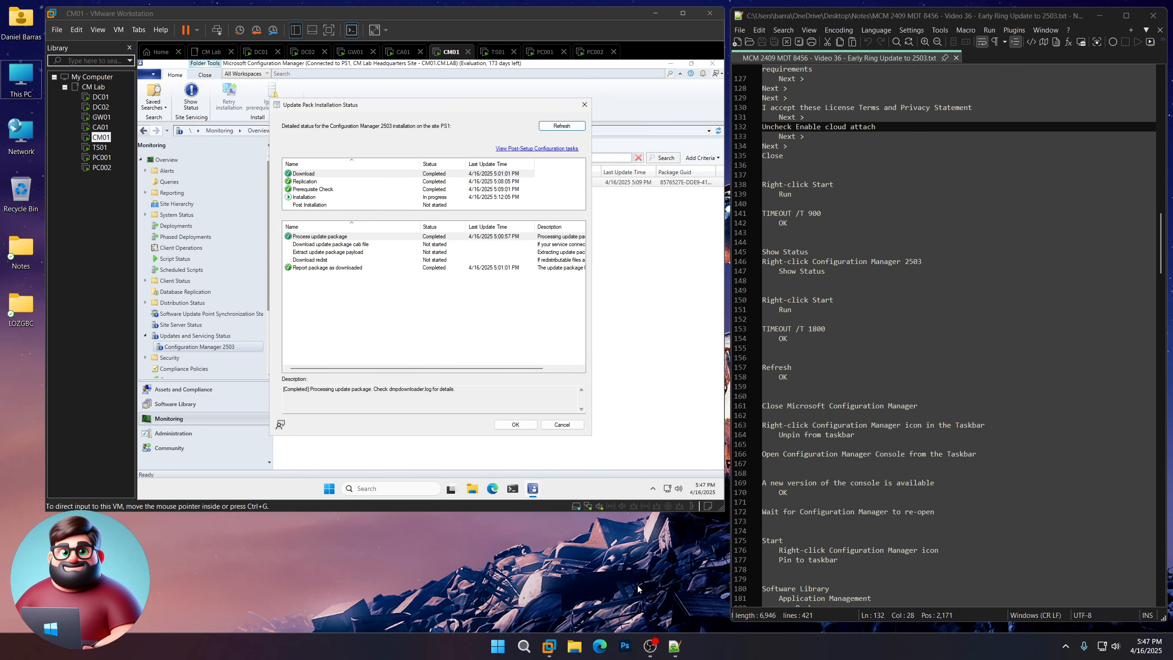
# - Refresh the update pack installation status, examine the Installation and Post Installation task details, and close the status window
pyautogui.click(558, 129)
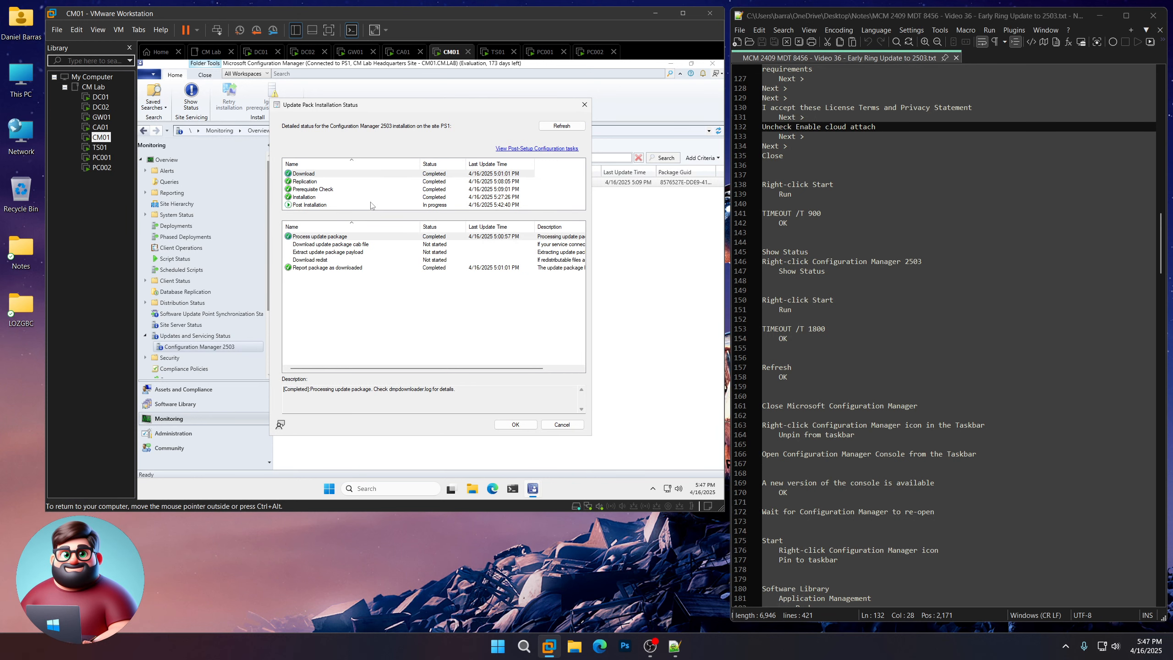
pyautogui.click(320, 201)
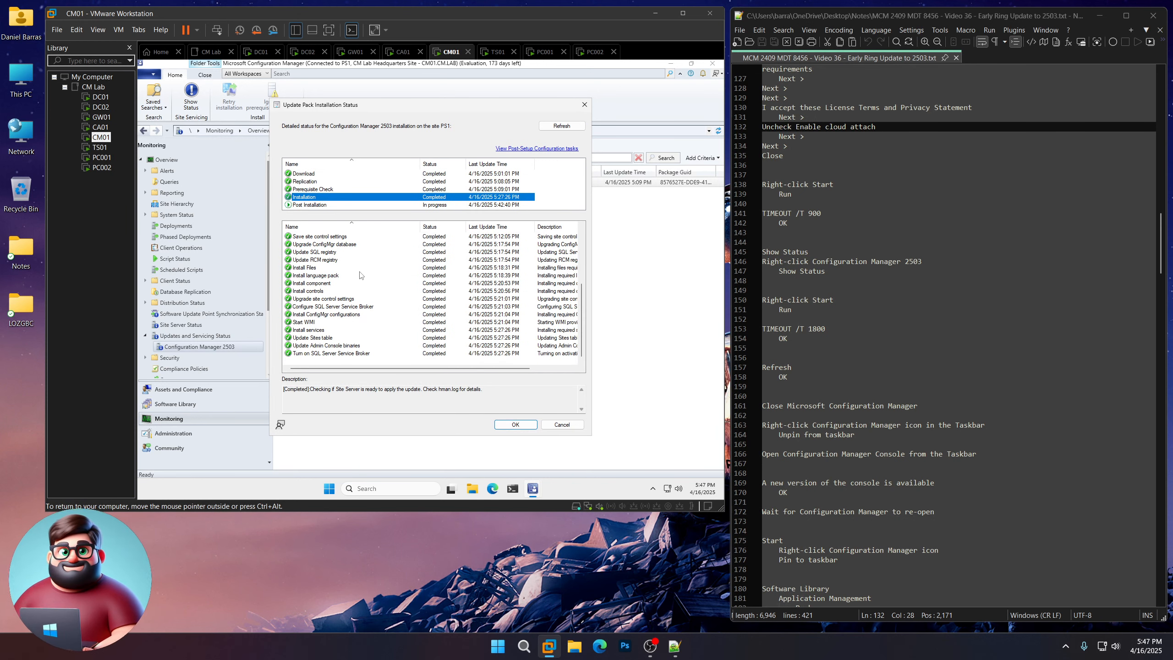
pyautogui.click(317, 205)
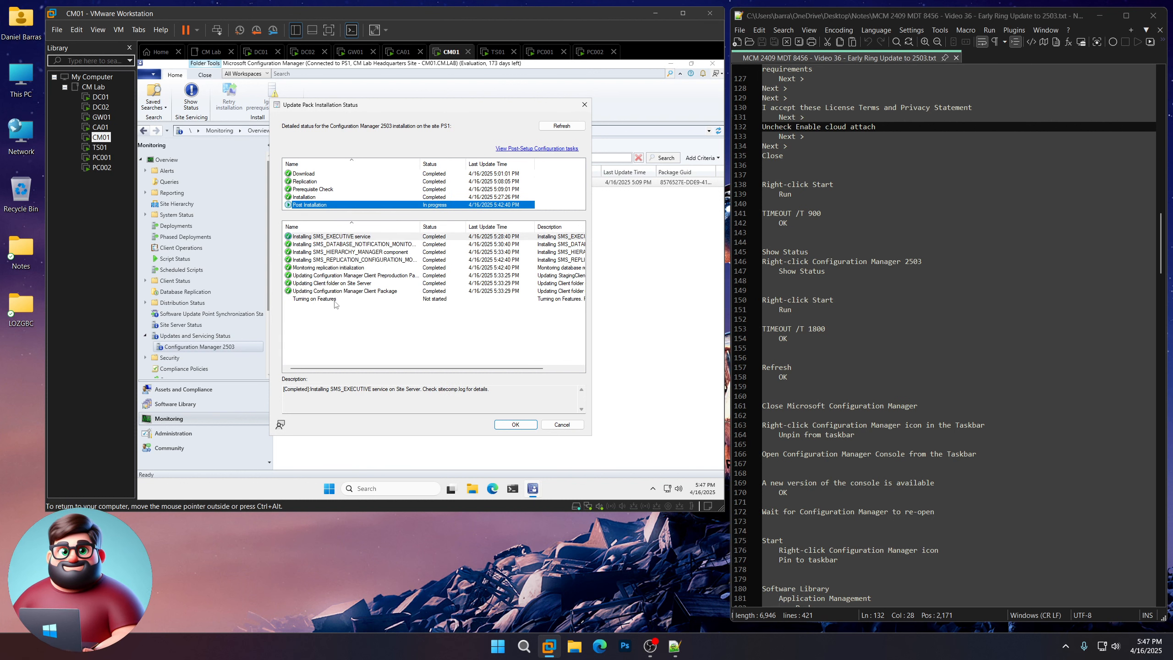
pyautogui.click(515, 425)
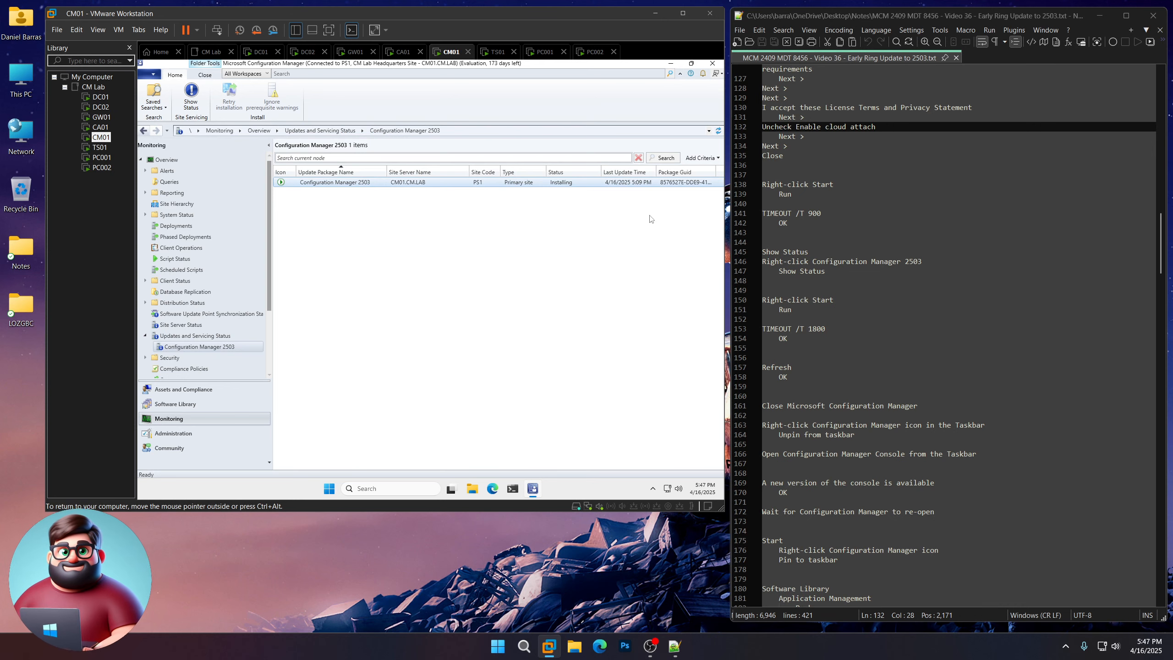
# - Close the Configuration Manager console on CM01 and mark the Close Microsoft Configuration Manager line in the notes
pyautogui.click(712, 63)
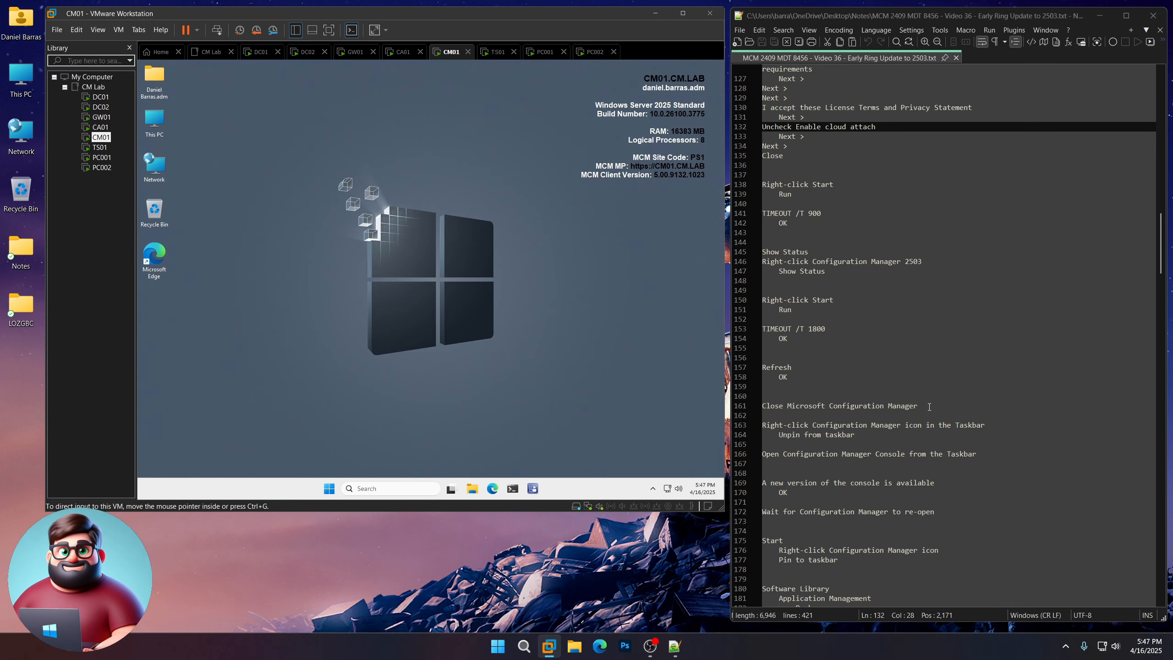
pyautogui.moveTo(929, 406); pyautogui.dragTo(762, 406)
pyautogui.scroll(-6, 762, 406)
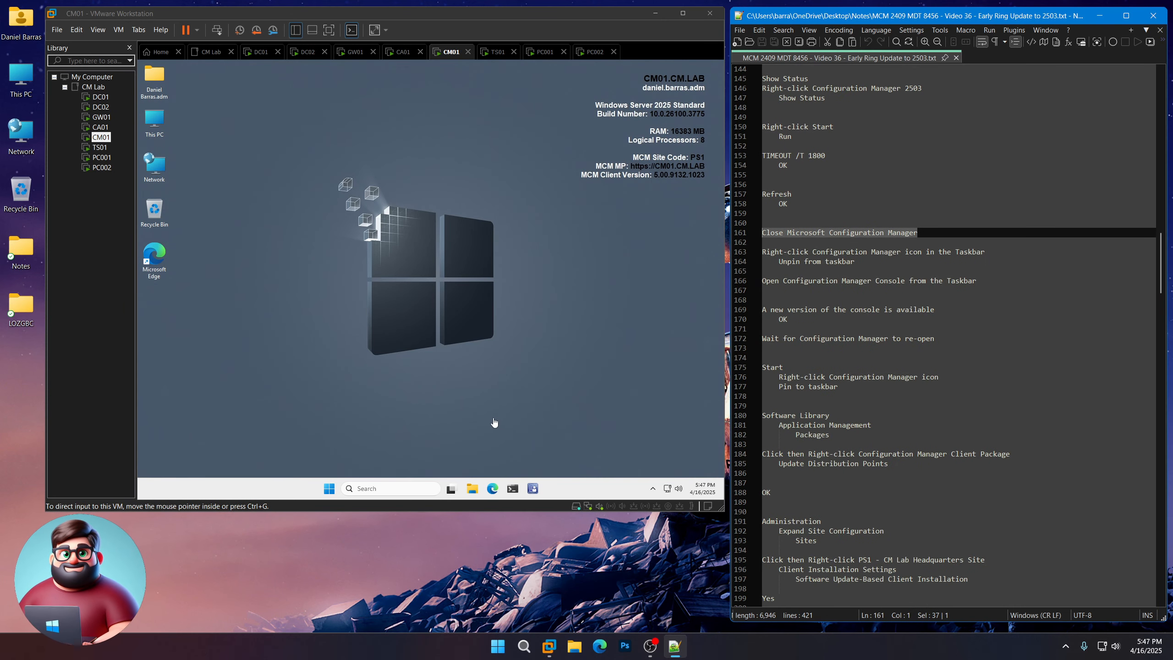
# - Unpin the Configuration Manager Console from the taskbar on CM01
pyautogui.click(493, 423)
pyautogui.rightClick(533, 488)
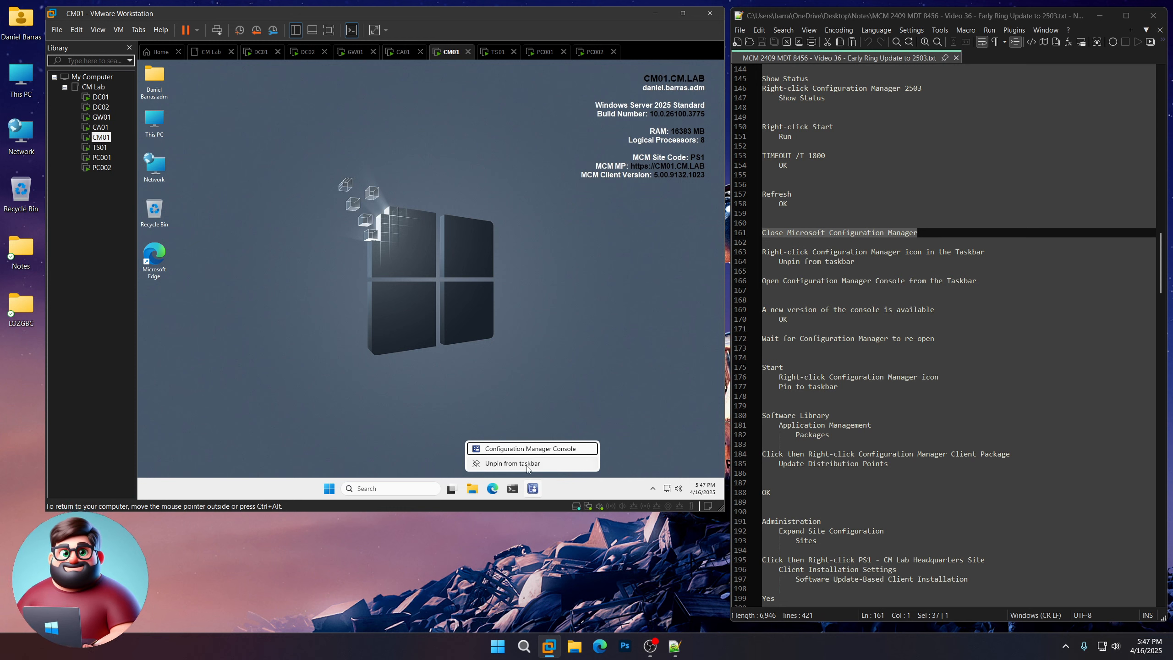
pyautogui.click(527, 464)
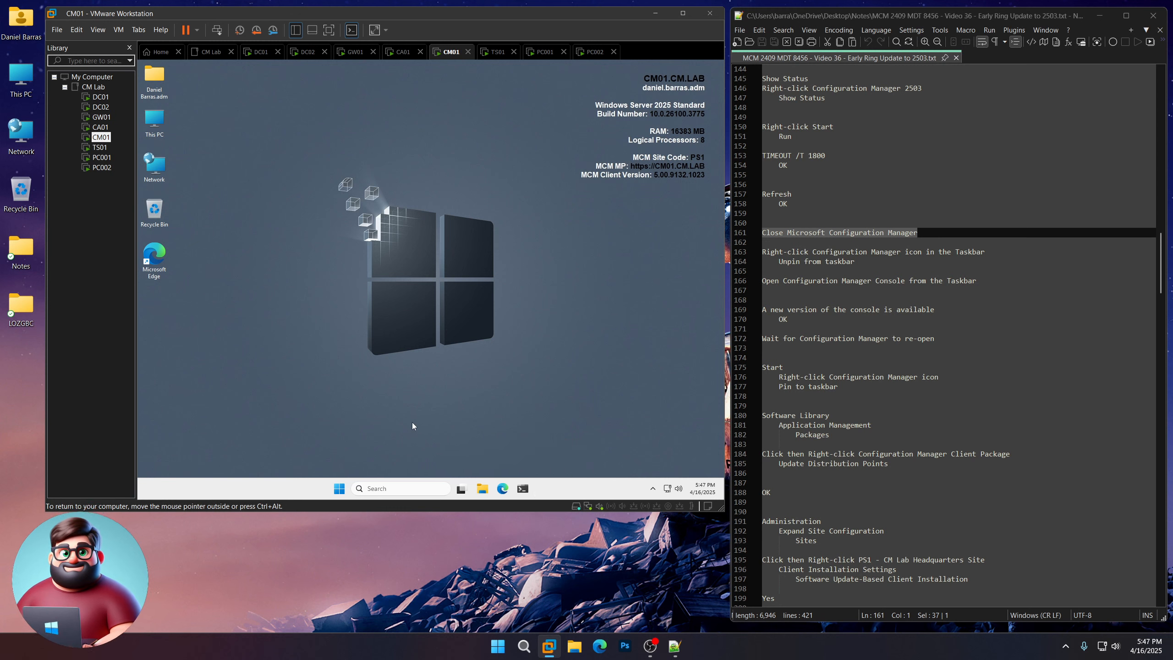
# - Launch the Configuration Manager Console on CM01 and accept installing the new console version
pyautogui.click(340, 492)
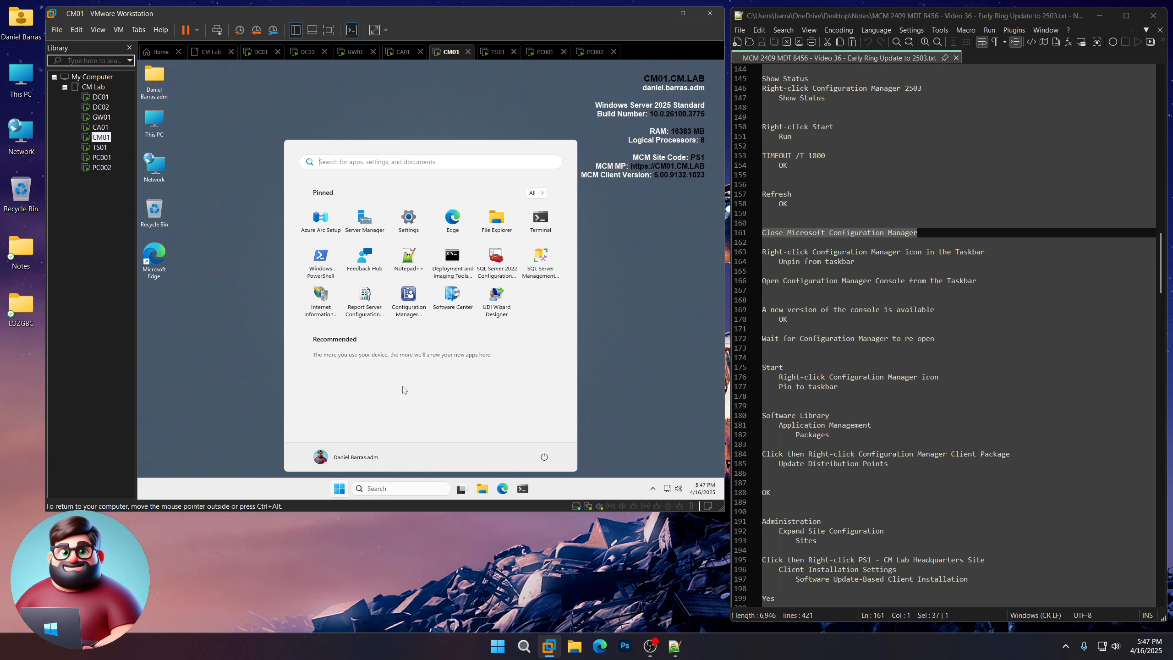
pyautogui.click(409, 298)
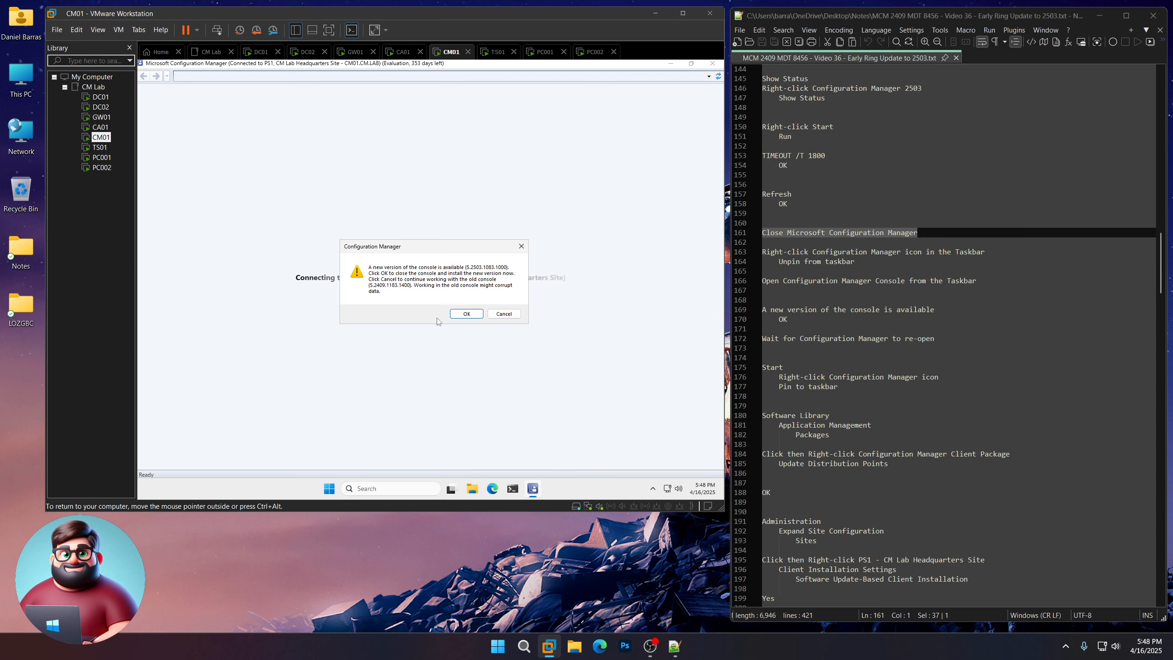
pyautogui.click(464, 317)
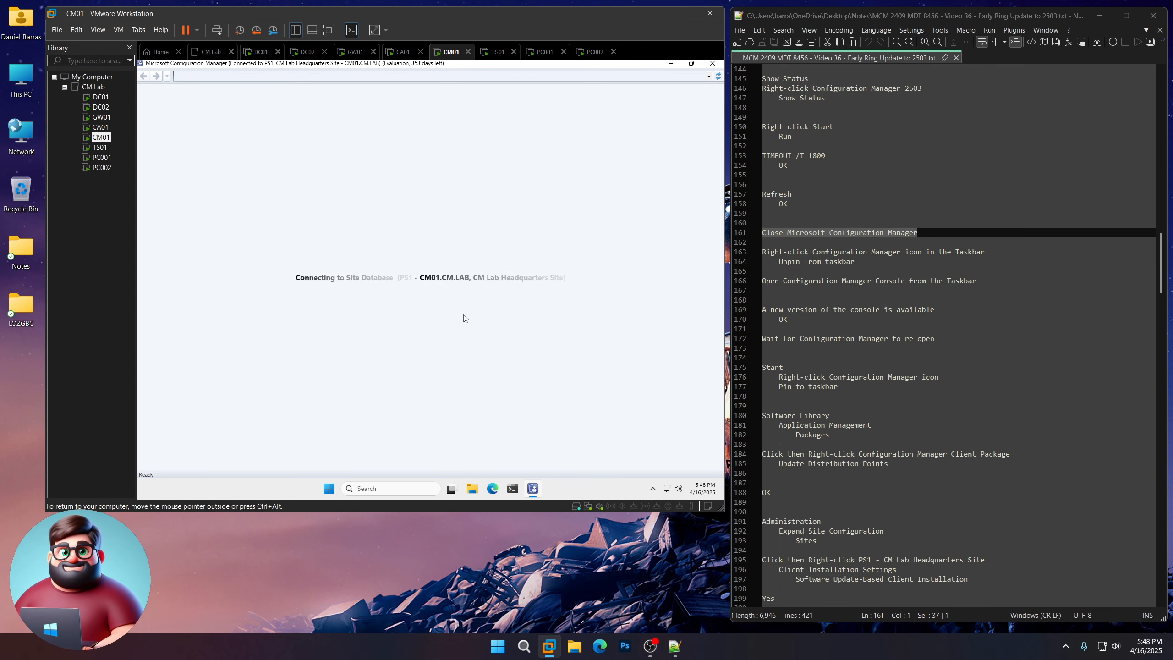
# - In the notes line about opening the Configuration Manager Console, replace Taskbar with Start Menu and save the file
pyautogui.click(948, 281)
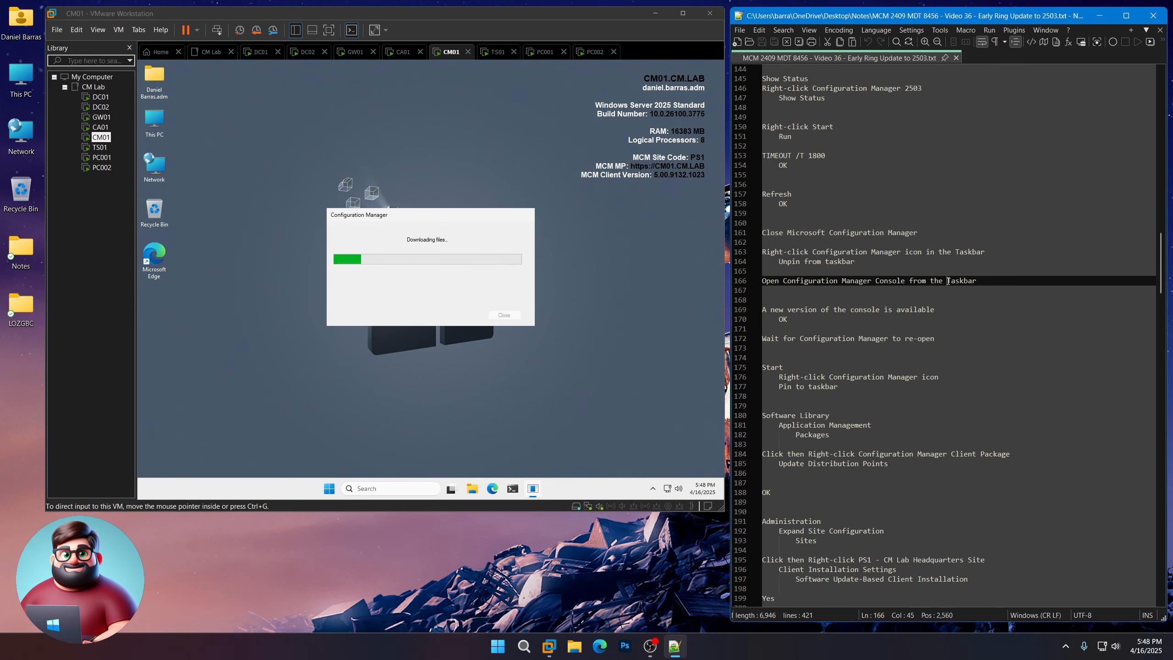
pyautogui.doubleClick(947, 281)
pyautogui.write('Start ')
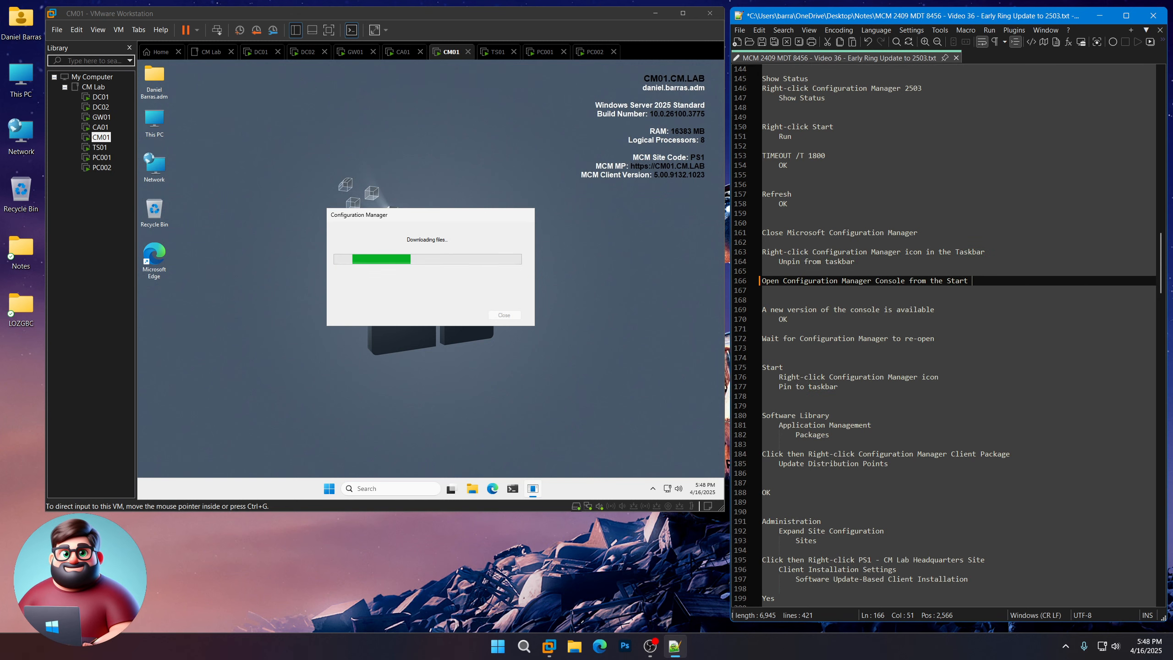
pyautogui.write('Menu')
pyautogui.hotkey('ctrl', 's')
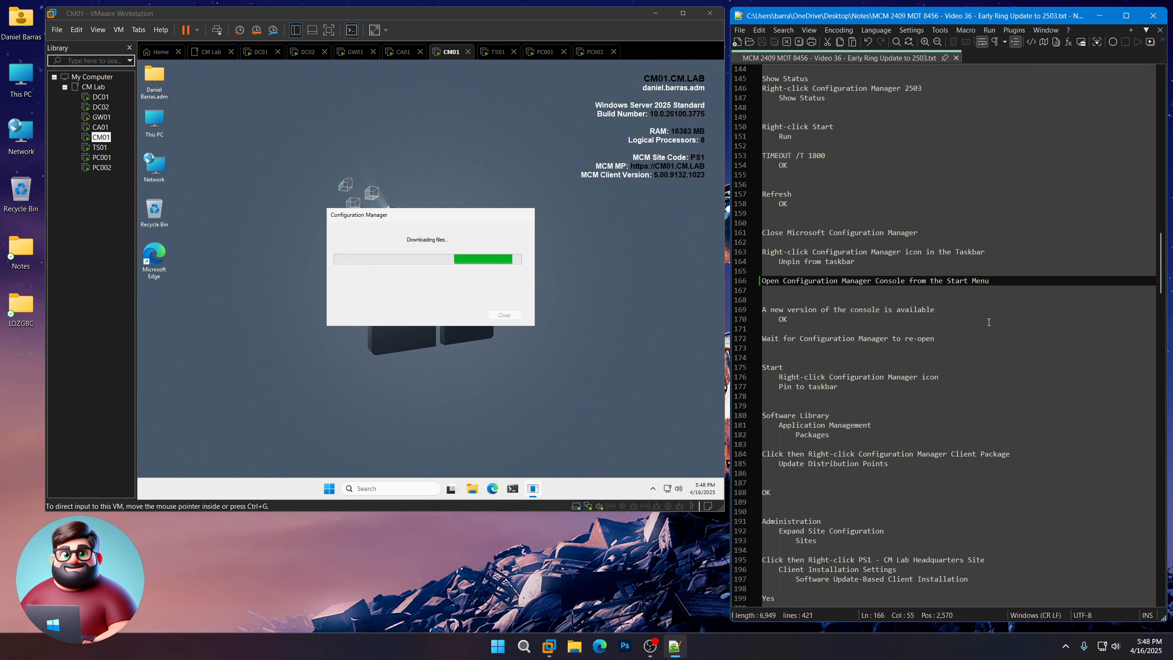
# - Mark the notes from A new version of the console is available to Wait for Configuration Manager to re-open, and return to CM01
pyautogui.scroll(-2, 975, 319)
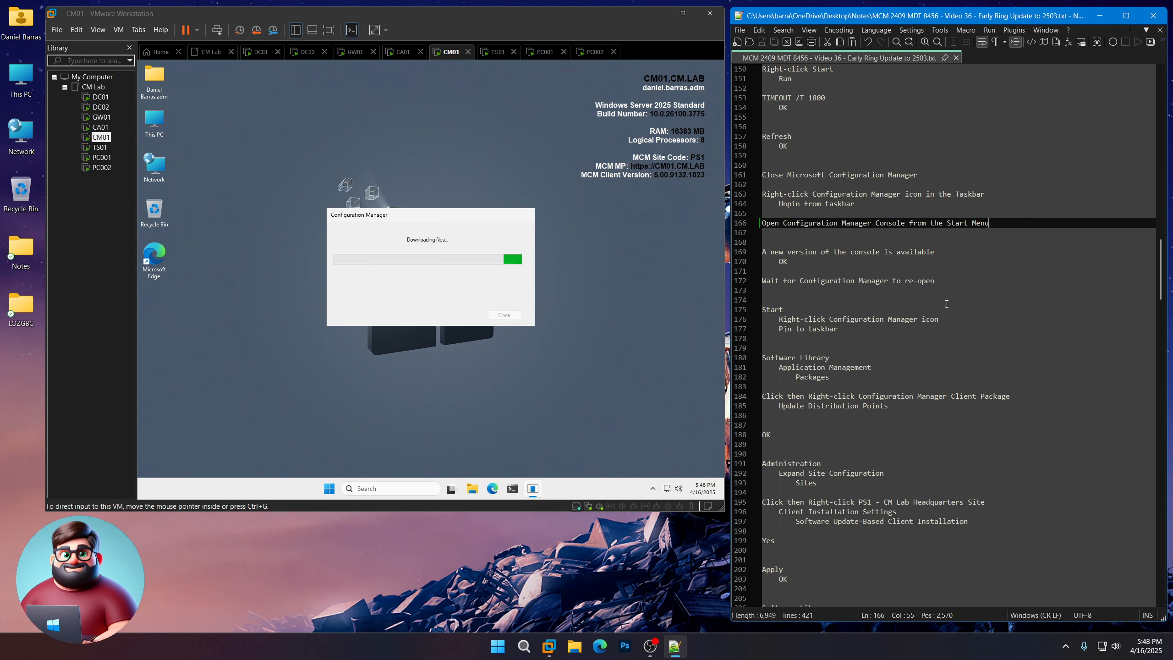
pyautogui.moveTo(936, 282); pyautogui.dragTo(762, 252)
pyautogui.click(546, 576)
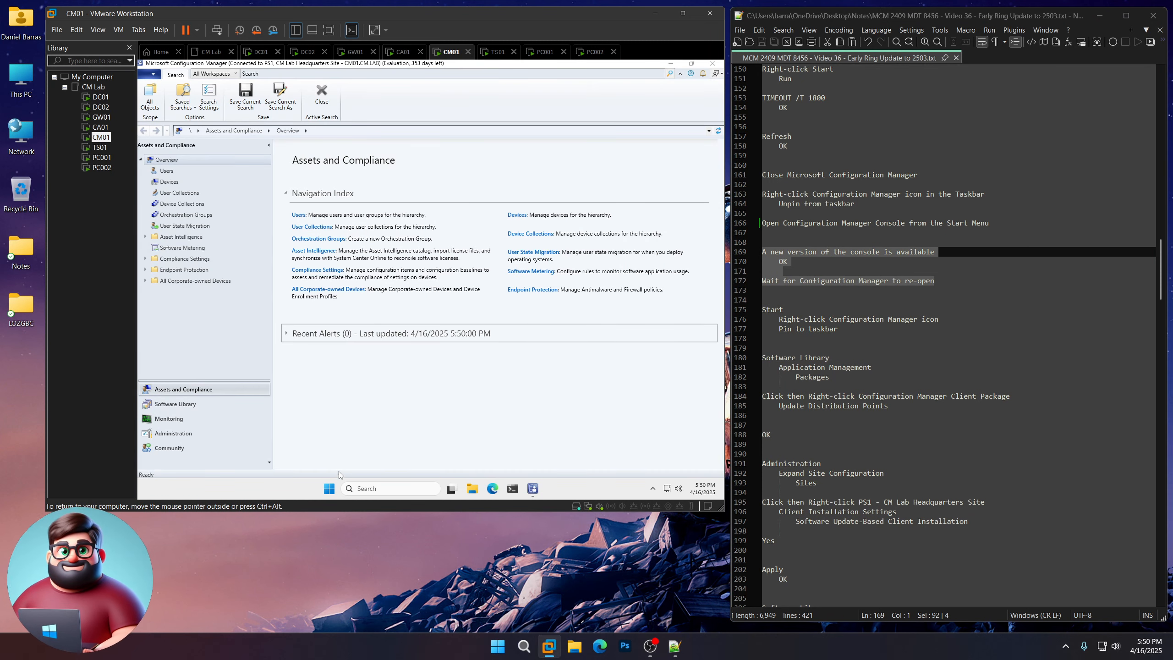
# - Pin the updated Configuration Manager Console to the taskbar on CM01
pyautogui.click(329, 492)
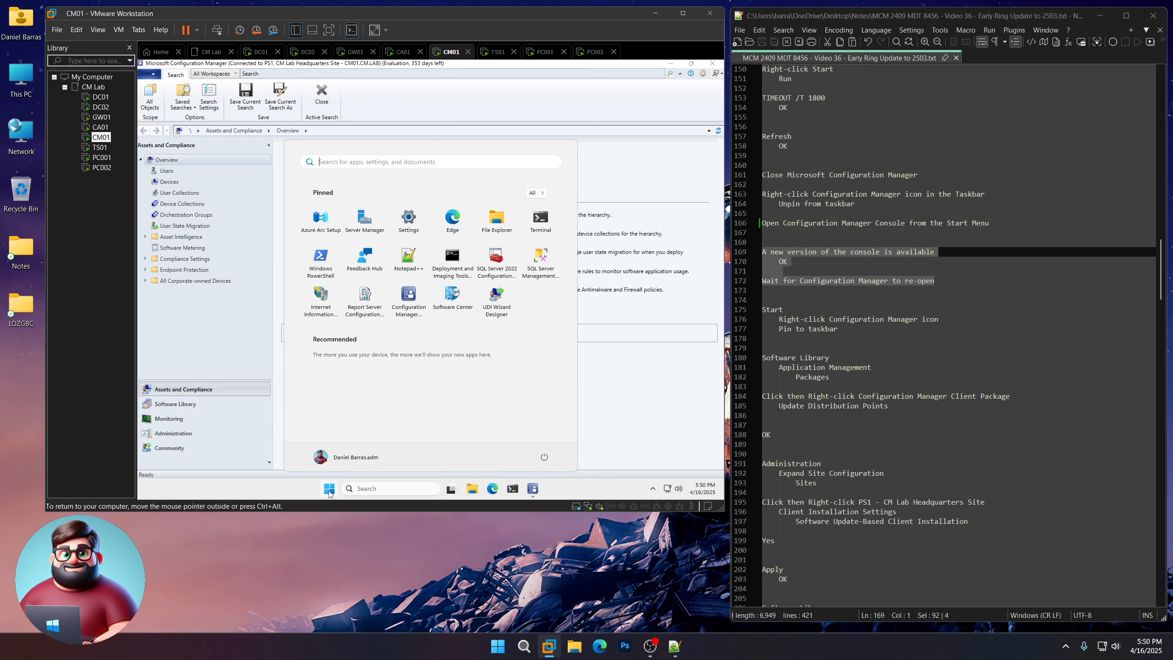
pyautogui.rightClick(408, 297)
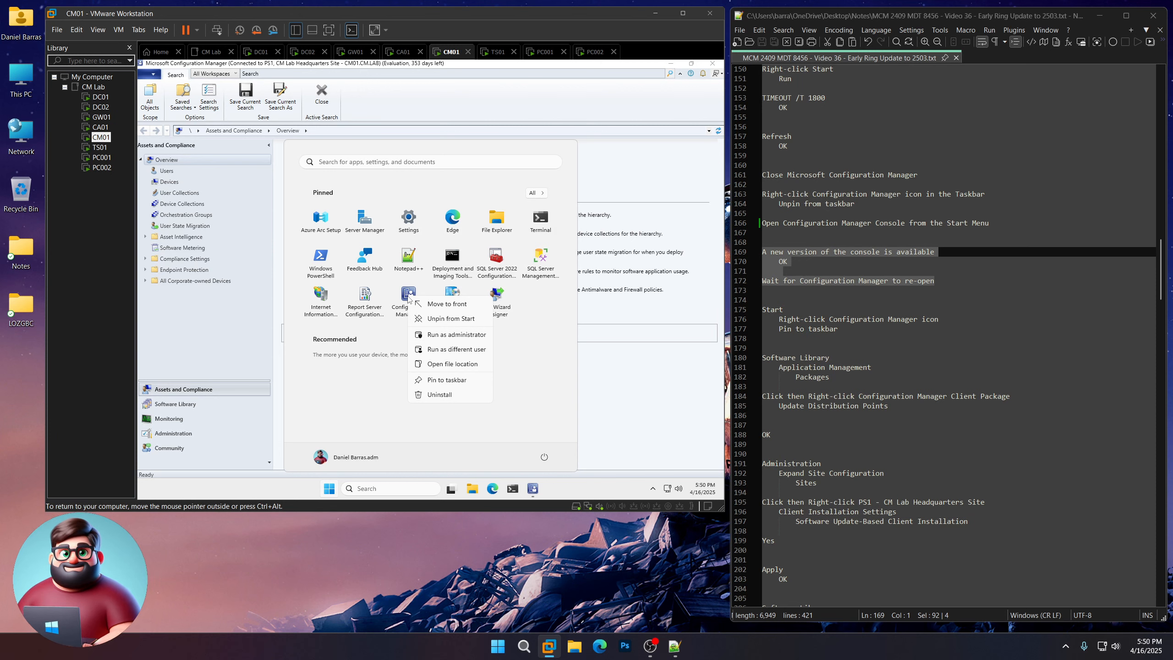
pyautogui.click(445, 380)
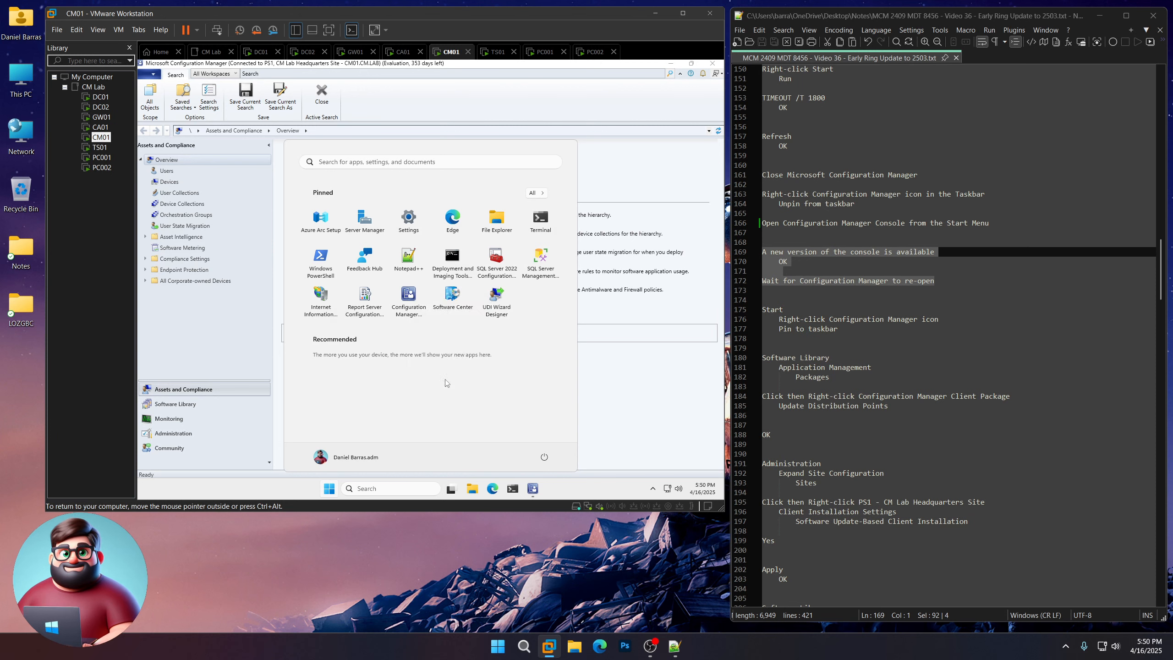
pyautogui.click(570, 494)
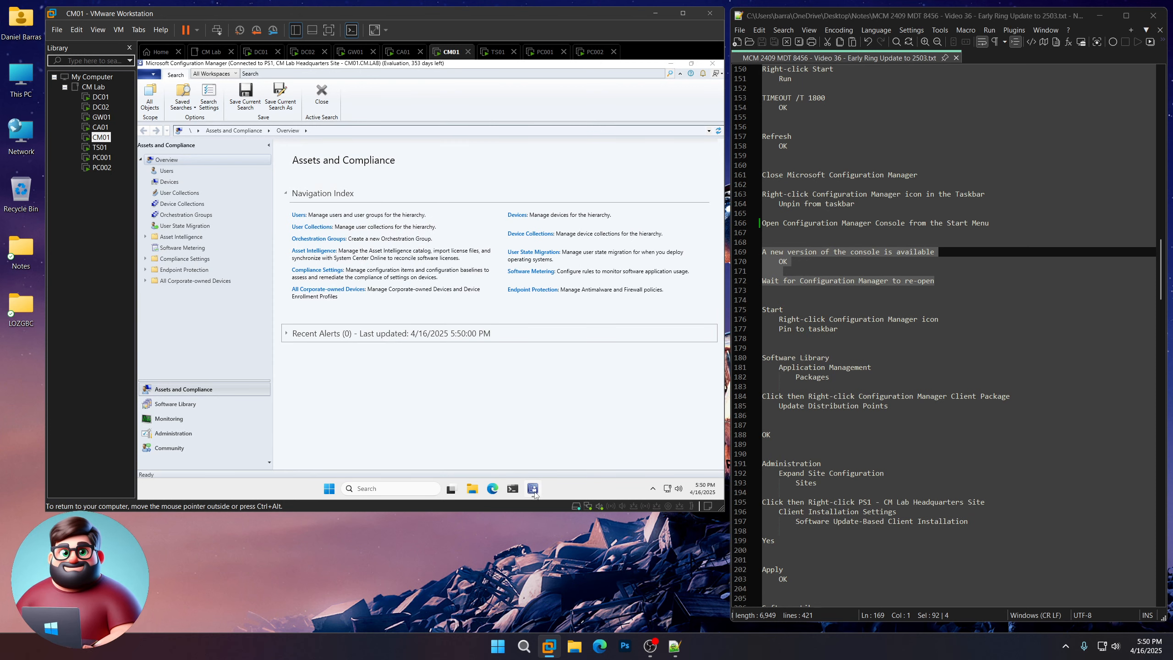
# - Mark the Software Library, Application Management, Packages lines in the notes and open the Packages node in the console
pyautogui.scroll(-6, 837, 202)
pyautogui.moveTo(838, 202); pyautogui.dragTo(761, 186)
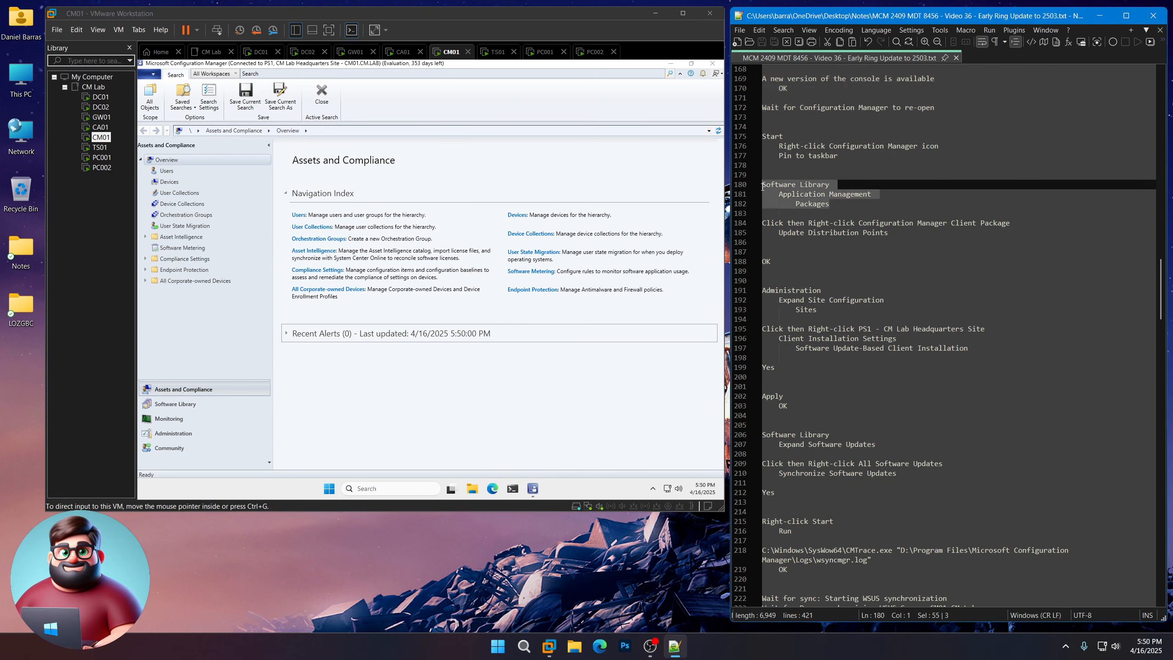
pyautogui.click(177, 404)
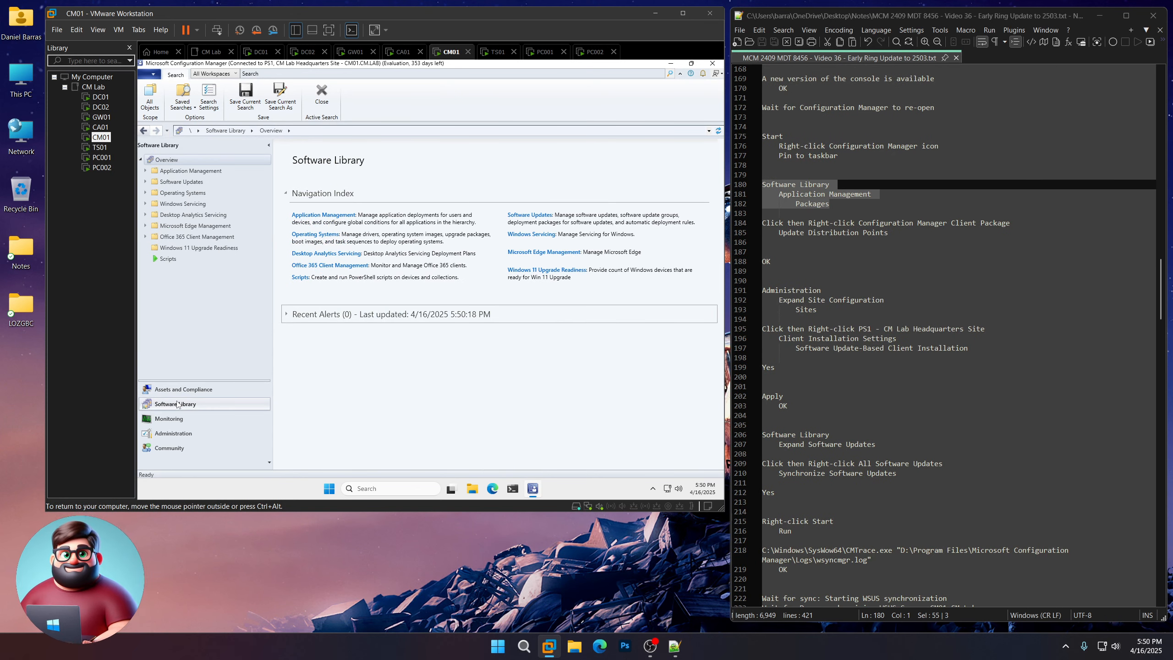
pyautogui.click(145, 170)
pyautogui.click(176, 215)
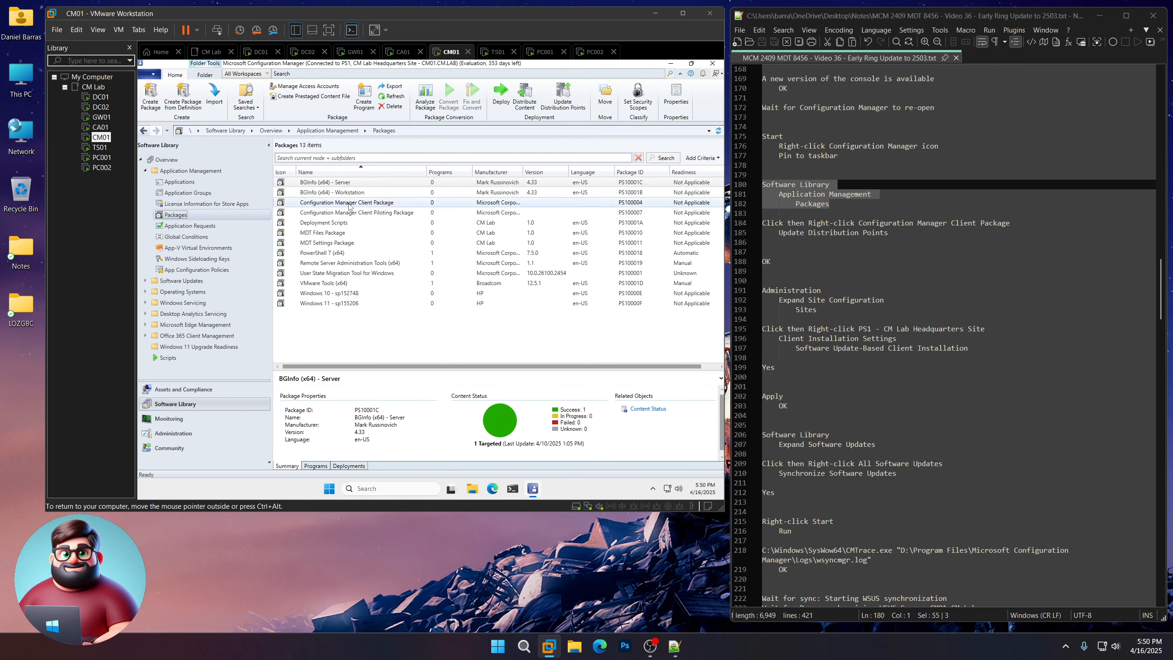
# - Update the distribution points for the Configuration Manager Client Package and confirm the action
pyautogui.click(349, 203)
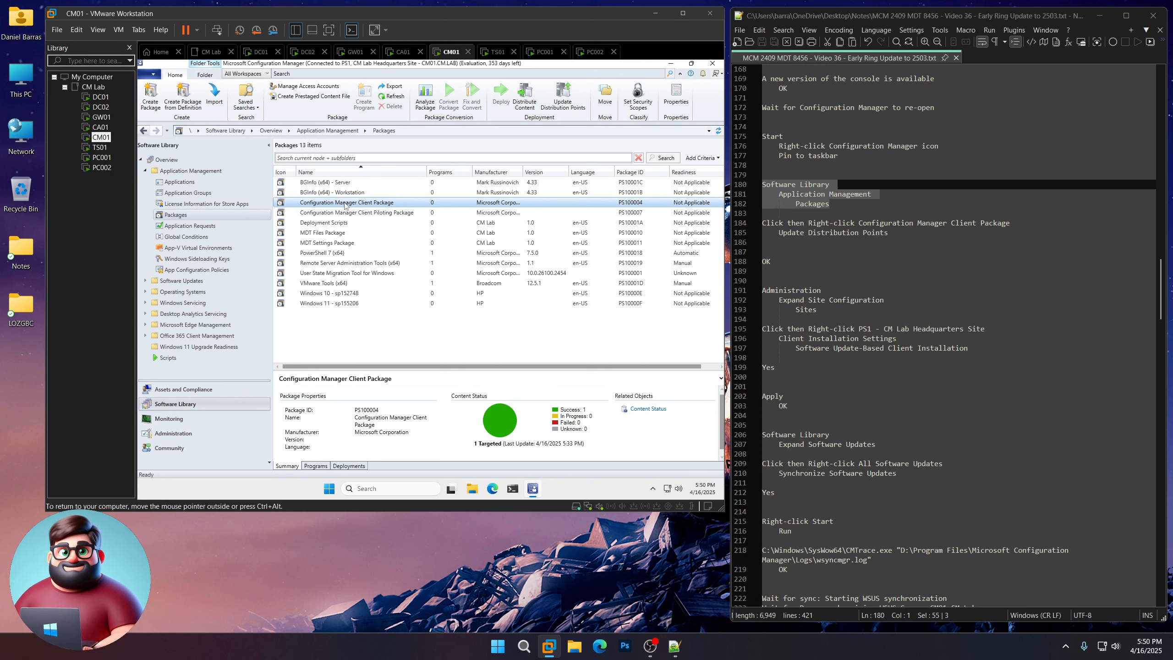
pyautogui.rightClick(346, 205)
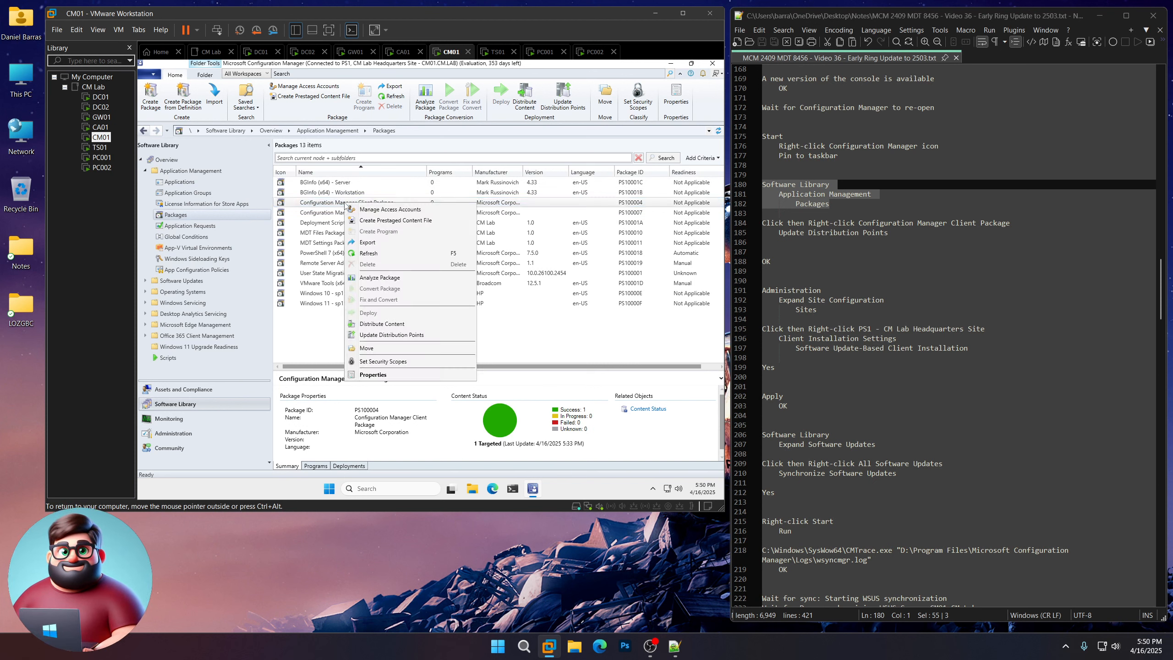
pyautogui.click(391, 335)
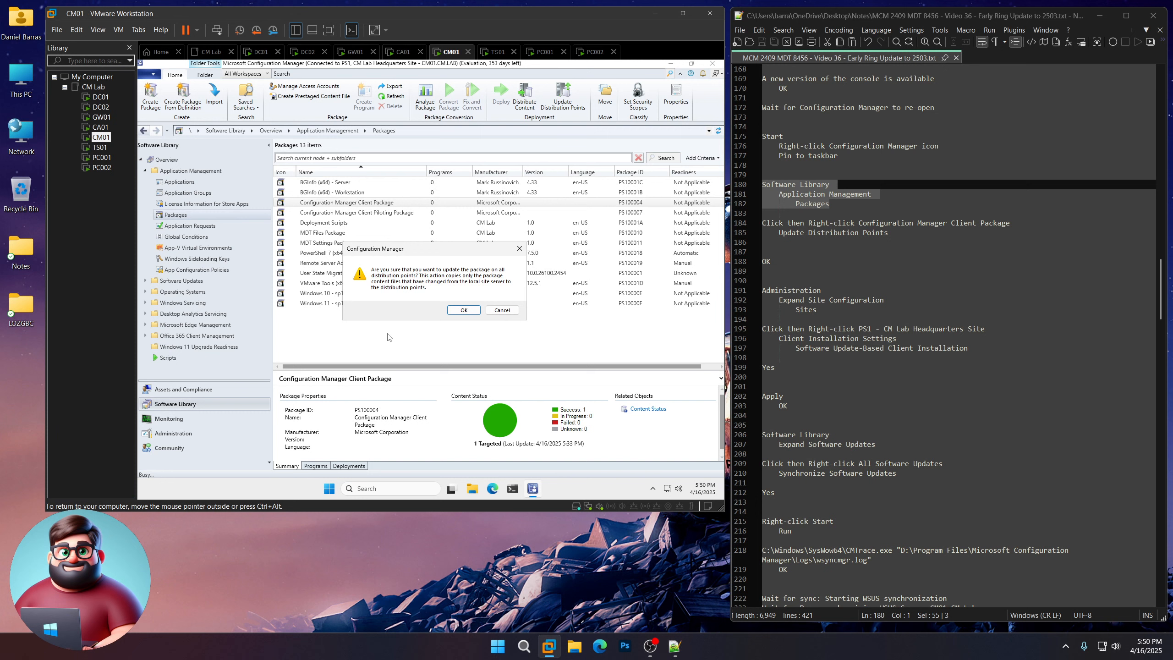
pyautogui.click(468, 310)
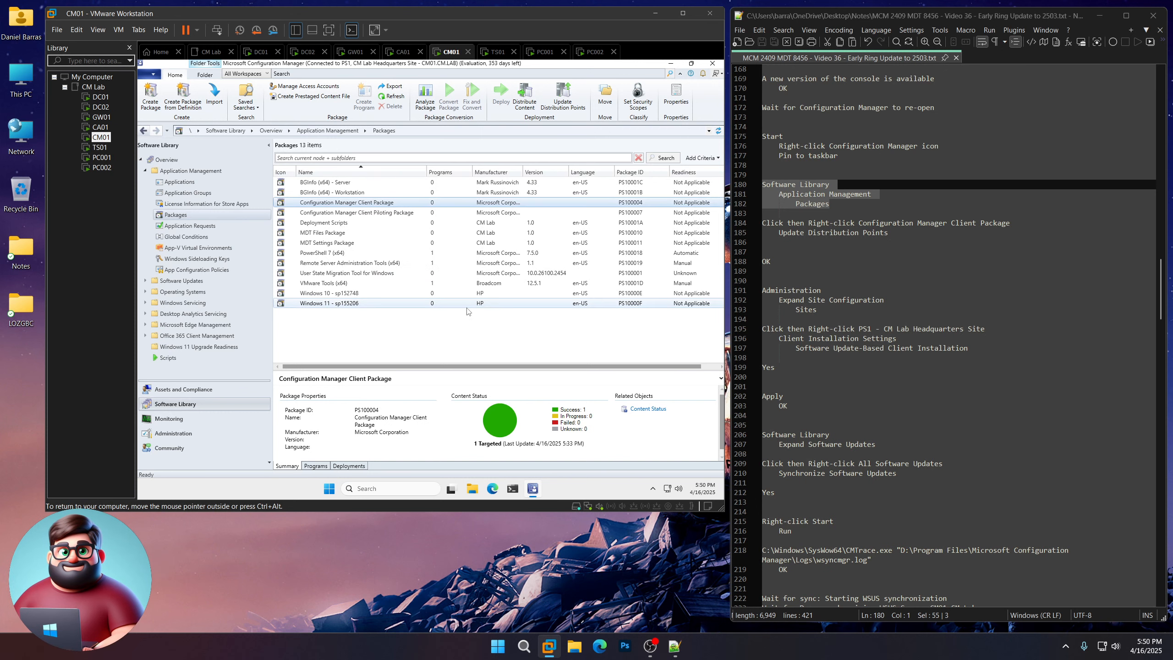
# - Accept the later client package version in Software Update-Based Client Installation for site PS1 - CM Lab Headquarters Site and apply the properties
pyautogui.click(180, 434)
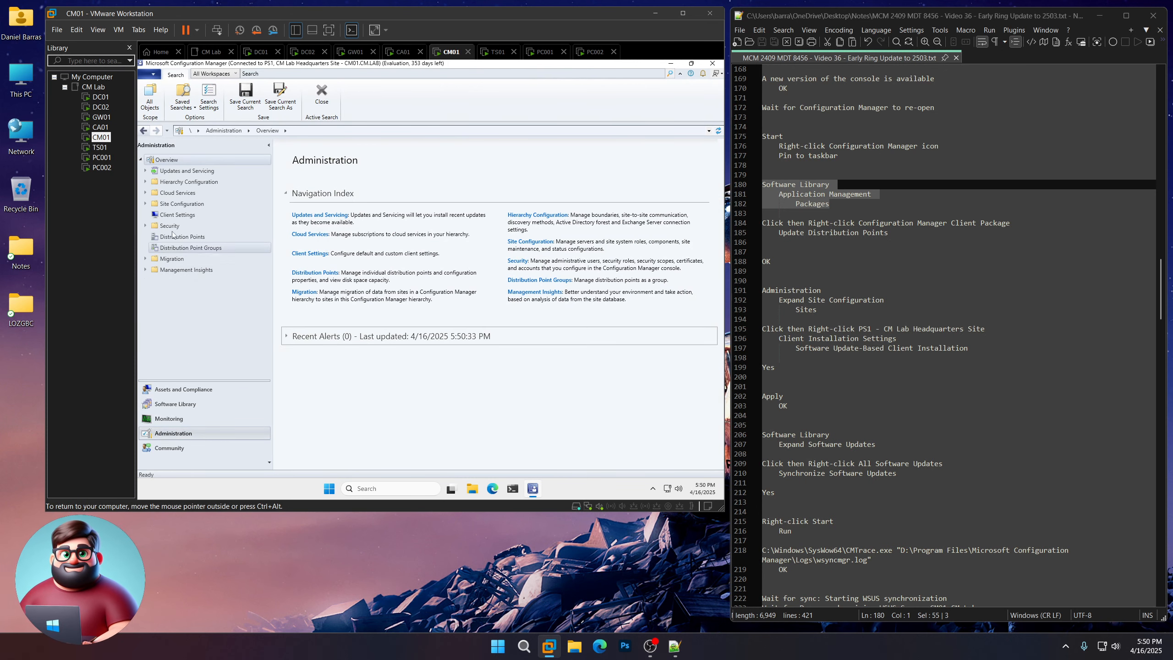
pyautogui.click(145, 204)
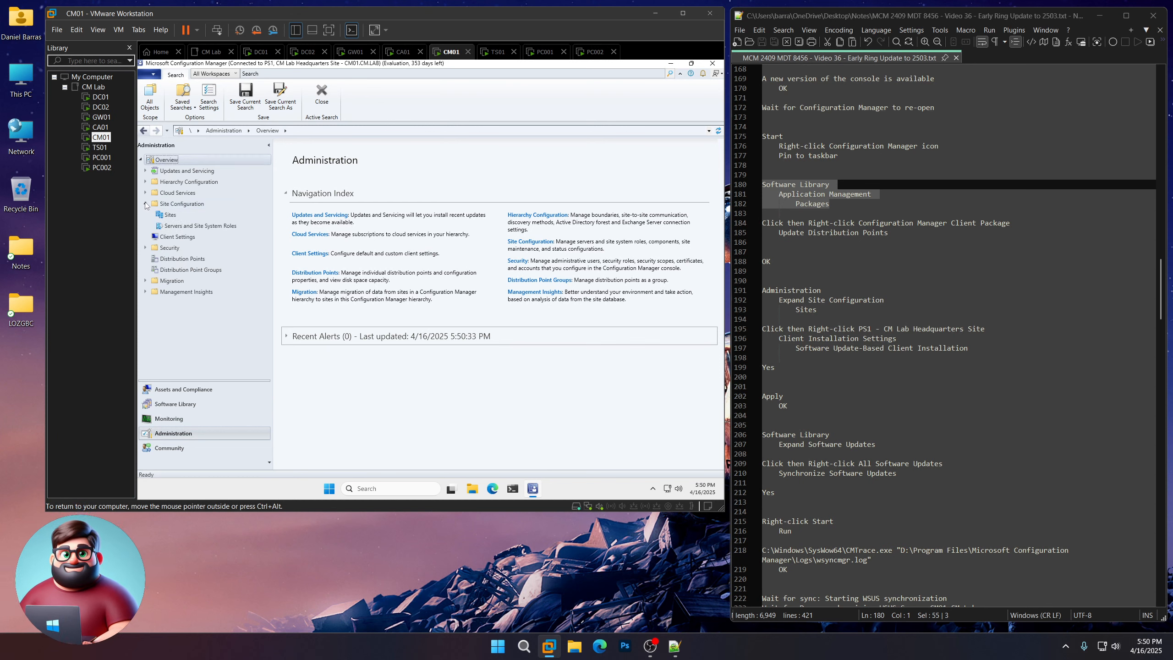
pyautogui.click(169, 214)
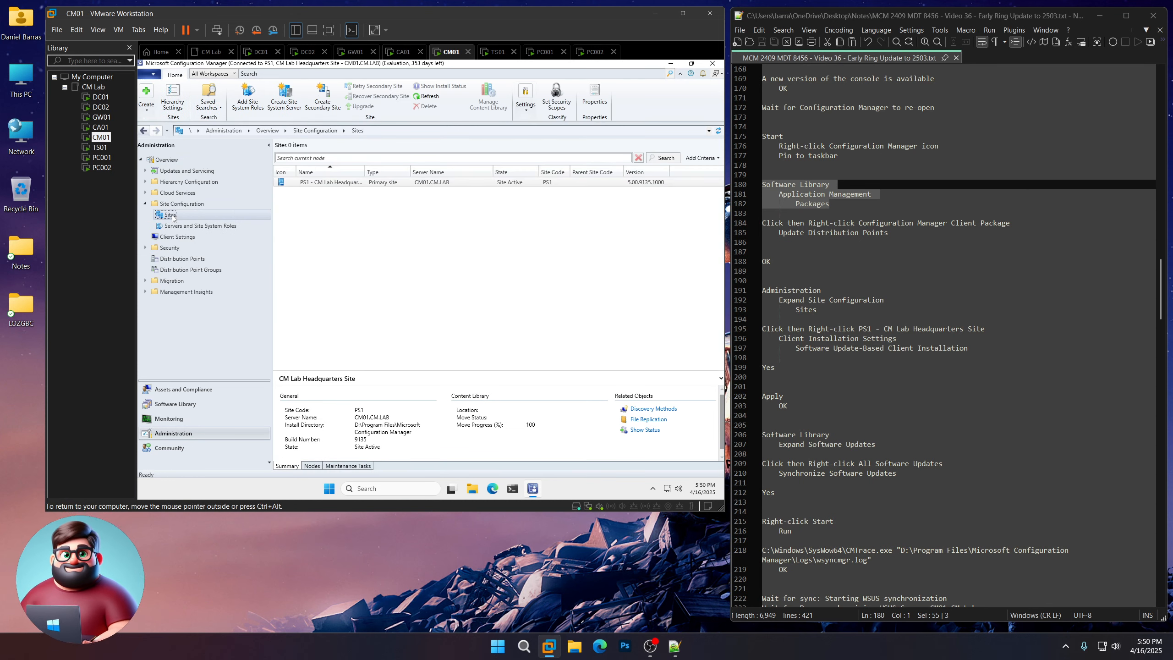
pyautogui.click(330, 184)
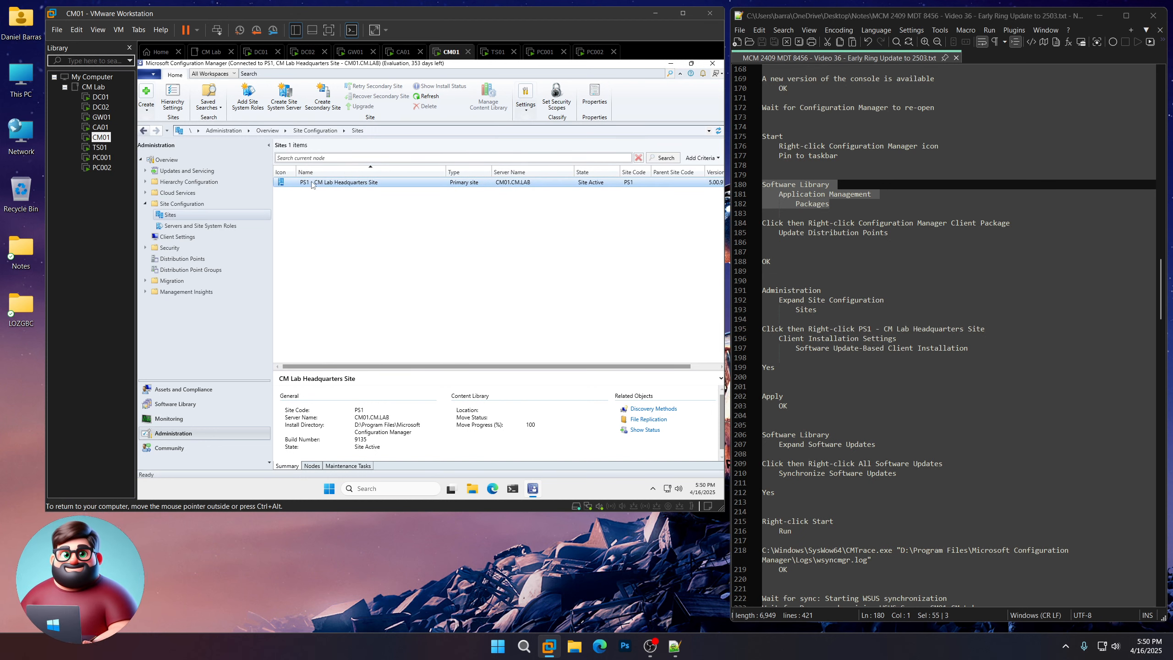
pyautogui.rightClick(338, 183)
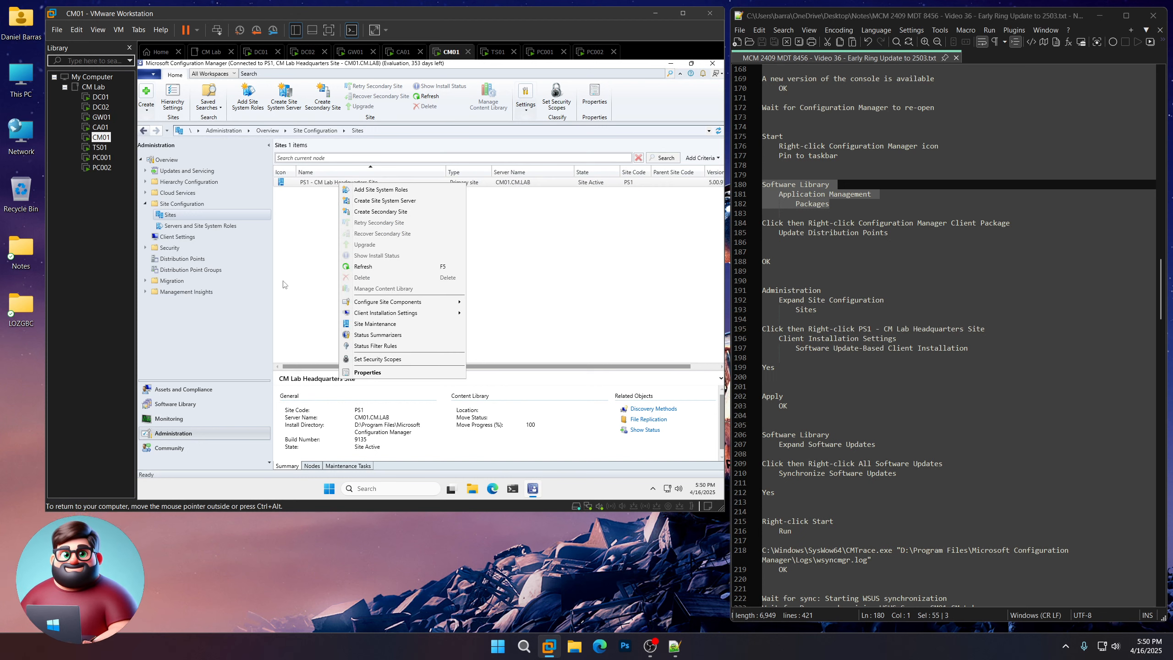
pyautogui.moveTo(377, 317)
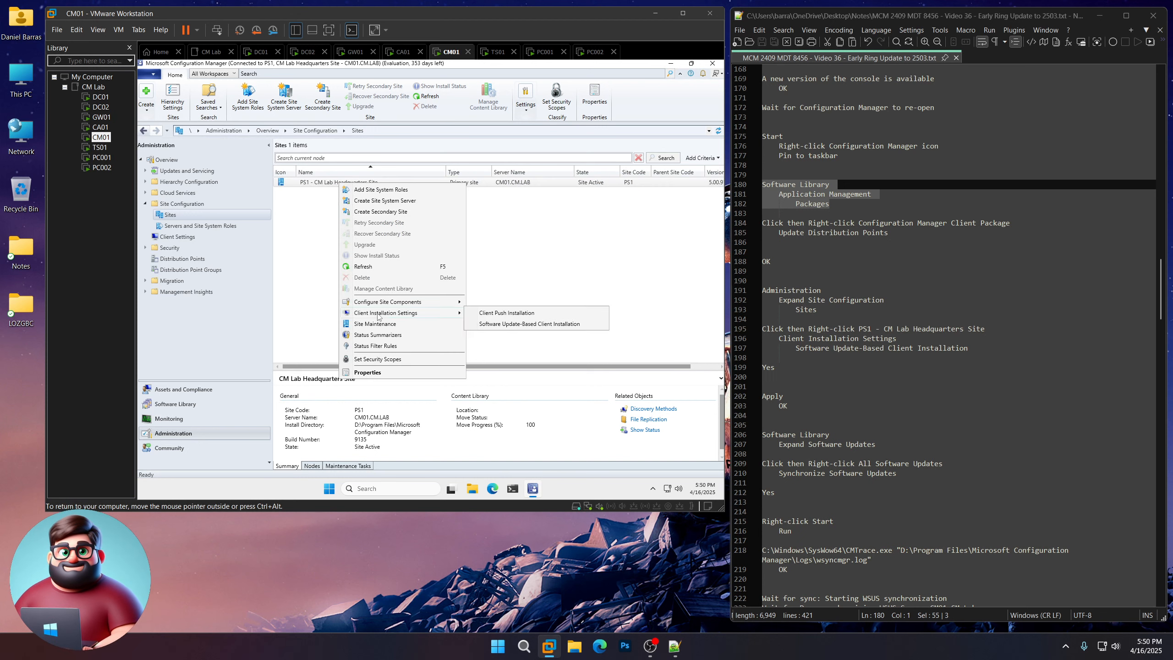
pyautogui.click(524, 325)
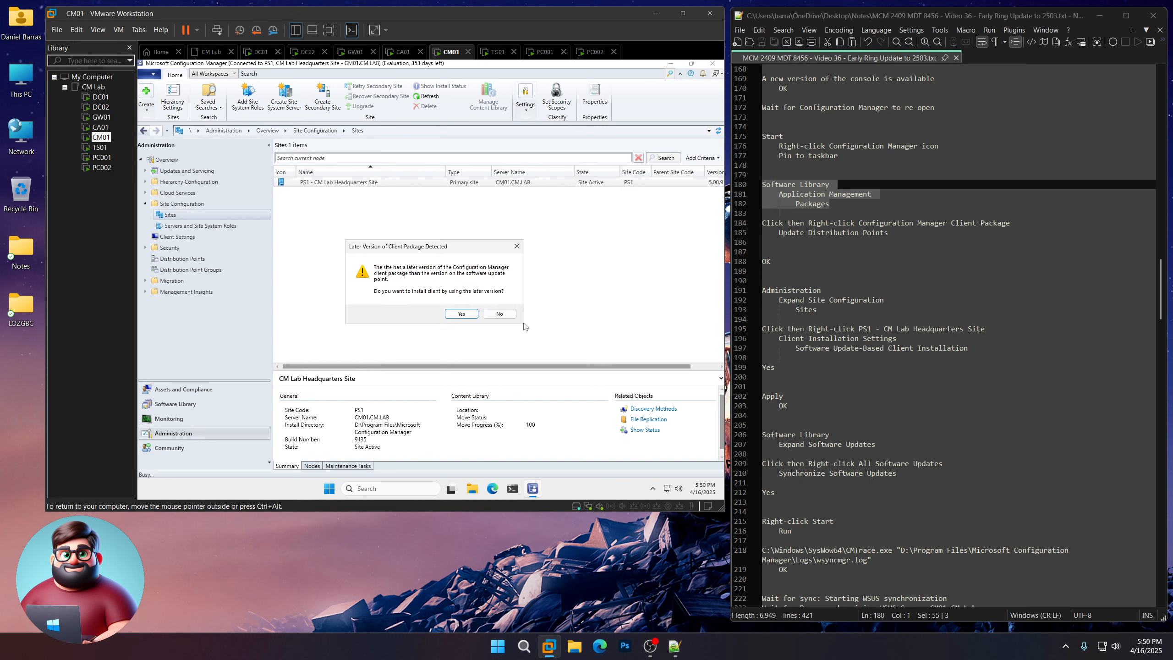
pyautogui.click(461, 314)
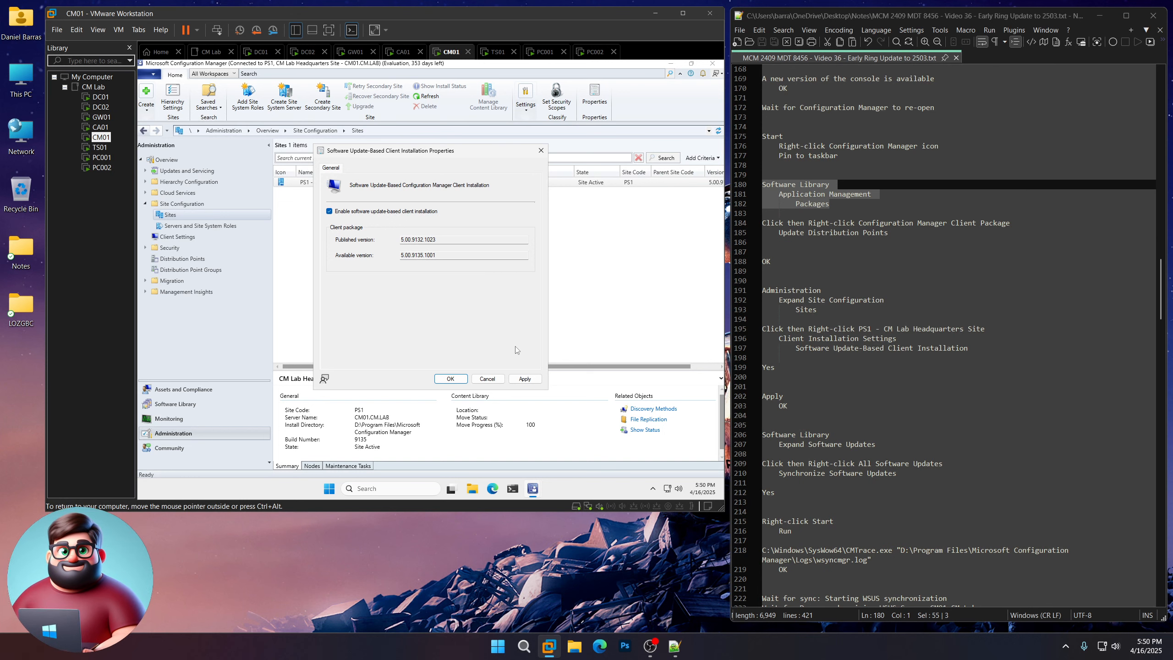
pyautogui.click(524, 379)
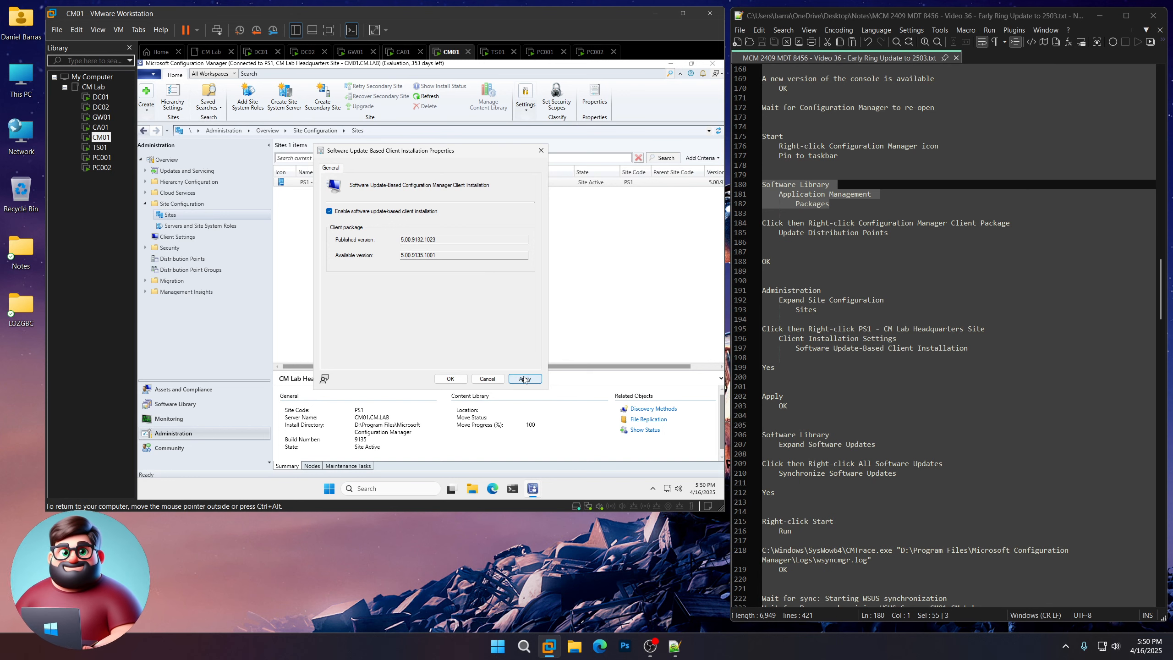
pyautogui.click(450, 378)
# - Start a site-wide Synchronize Software Updates run from All Software Updates in the Software Library and confirm it
pyautogui.scroll(-8, 889, 407)
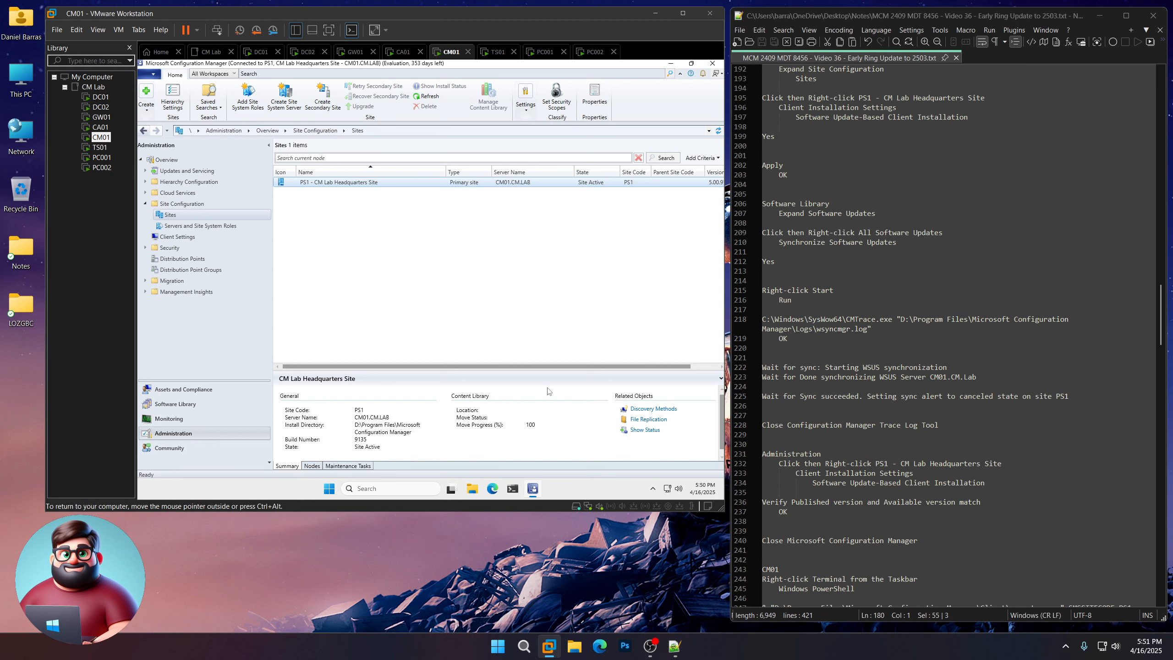
pyautogui.click(187, 405)
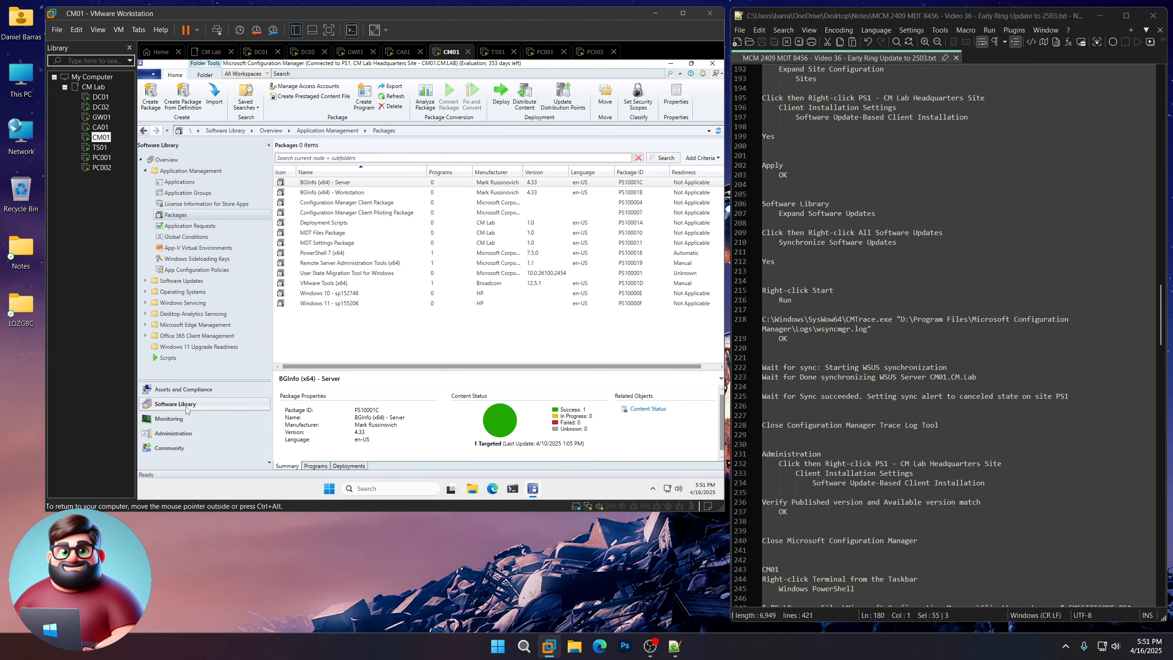
pyautogui.click(145, 280)
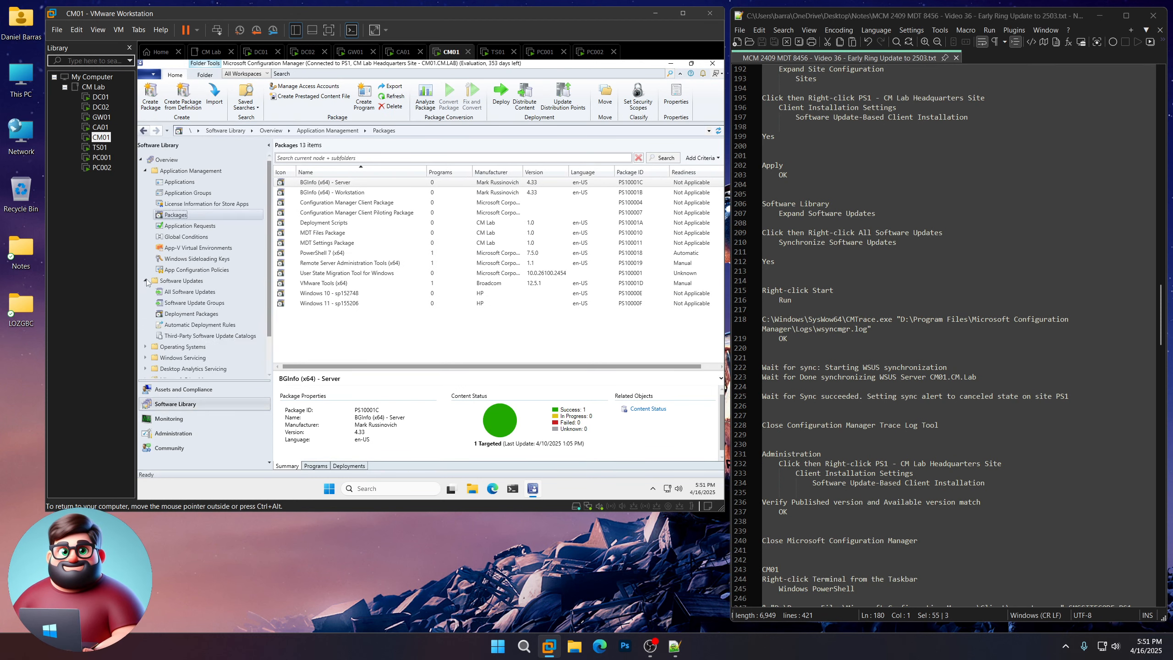
pyautogui.click(203, 293)
pyautogui.rightClick(204, 293)
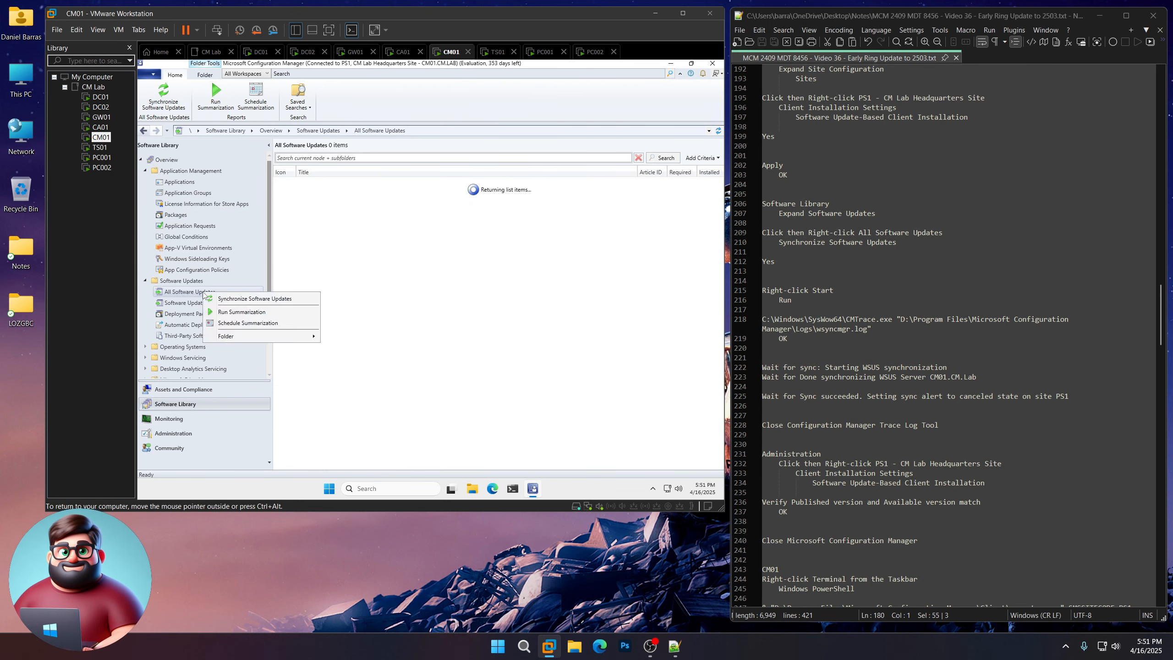
pyautogui.click(236, 298)
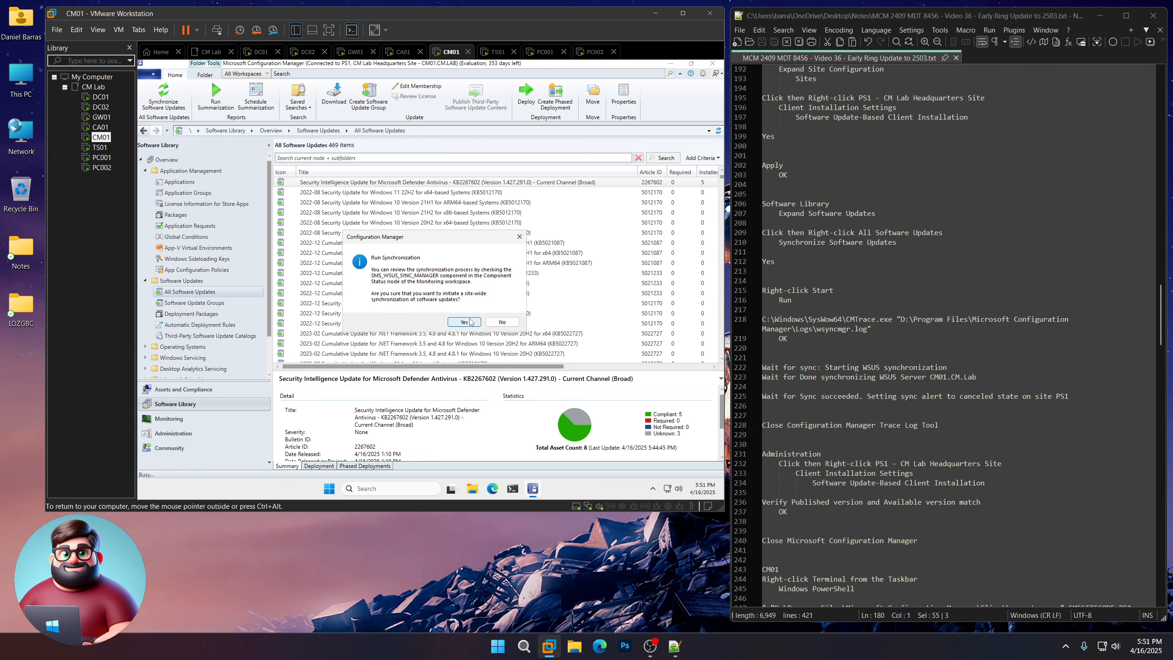
pyautogui.click(464, 322)
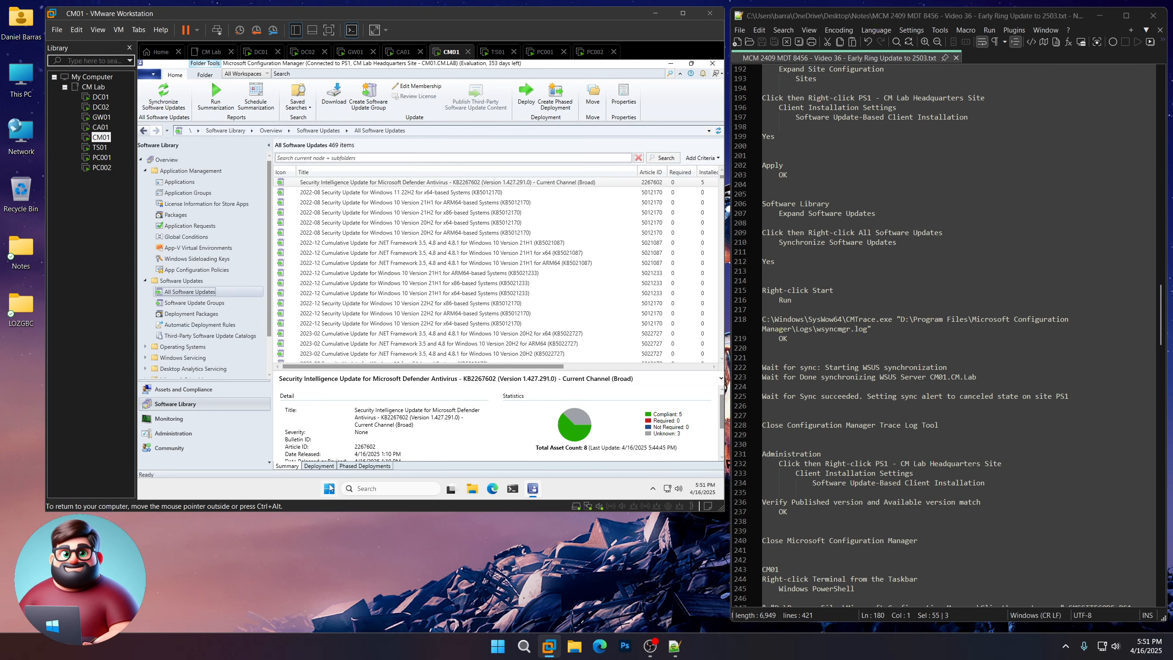
# - Copy the CMTrace command for wsyncmgr.log from the notes and run it on CM01 from the Run dialog
pyautogui.rightClick(329, 489)
pyautogui.click(292, 435)
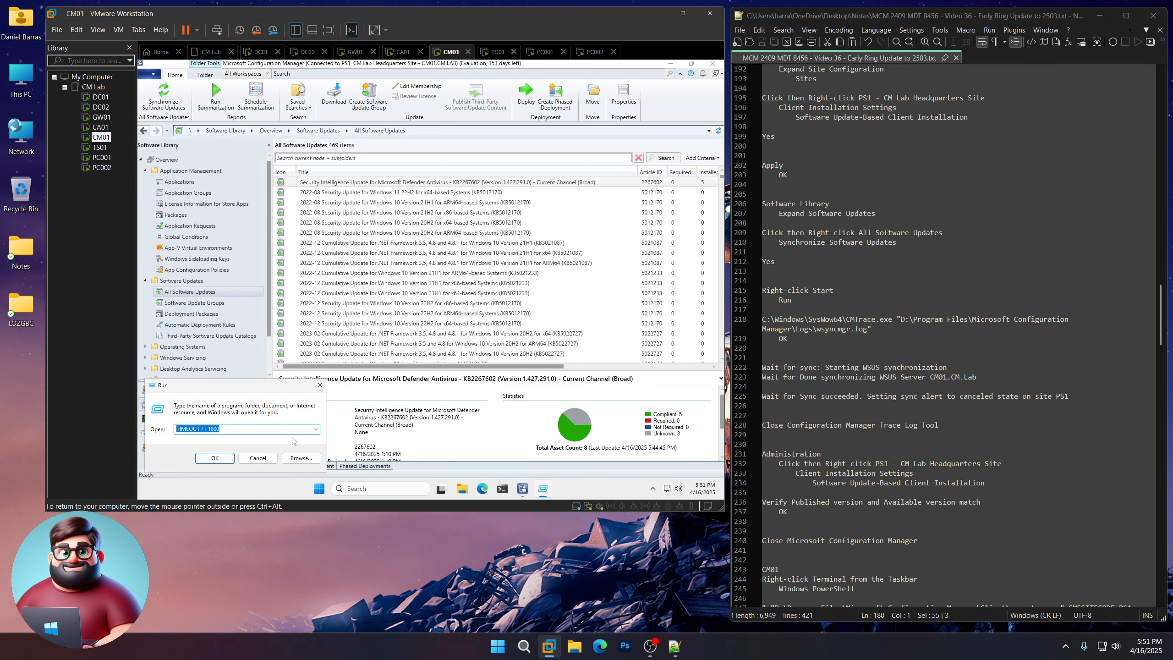
pyautogui.moveTo(893, 328); pyautogui.dragTo(751, 320)
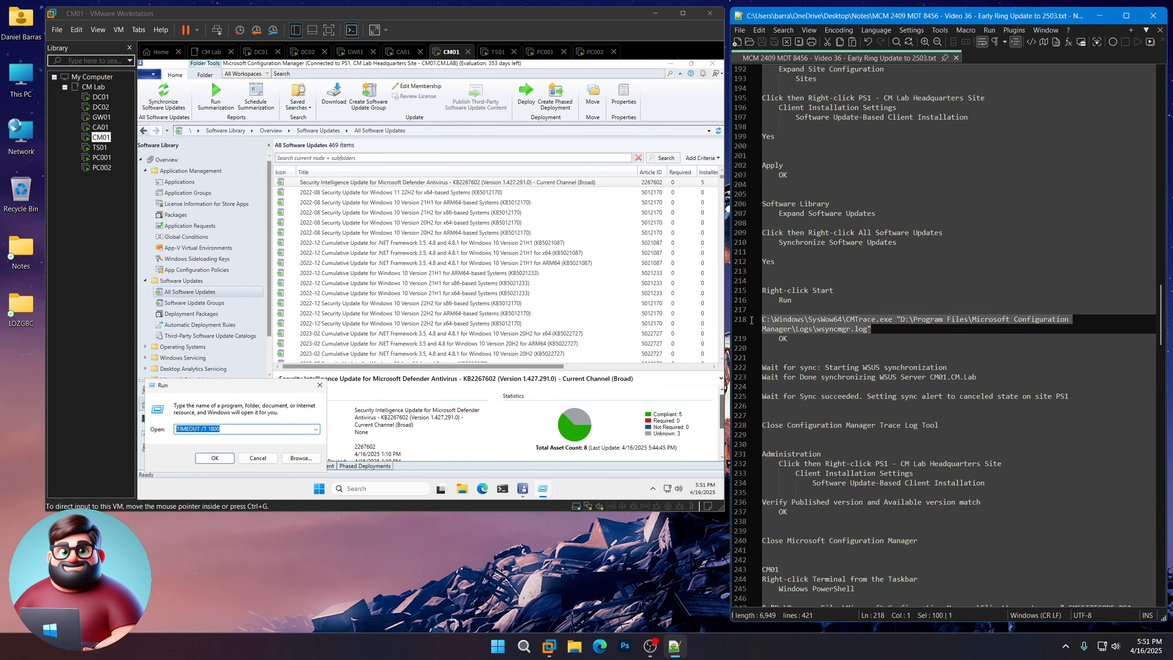
pyautogui.rightClick(819, 325)
pyautogui.click(843, 341)
pyautogui.click(253, 387)
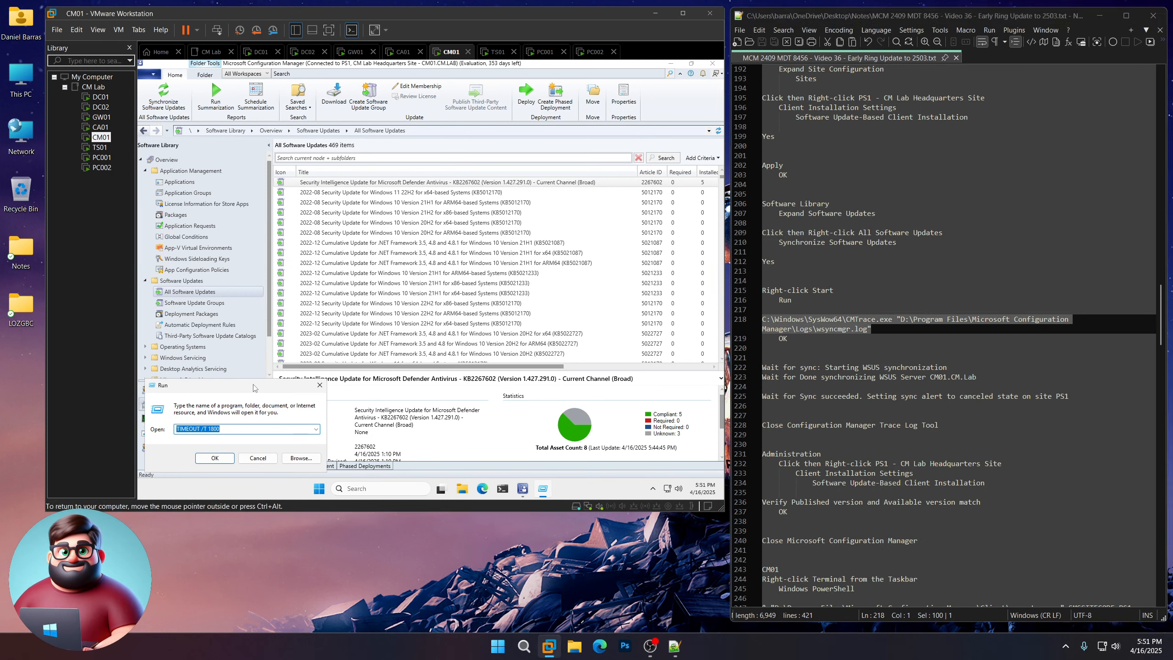
pyautogui.hotkey('ctrl', 'v')
pyautogui.press('Return')
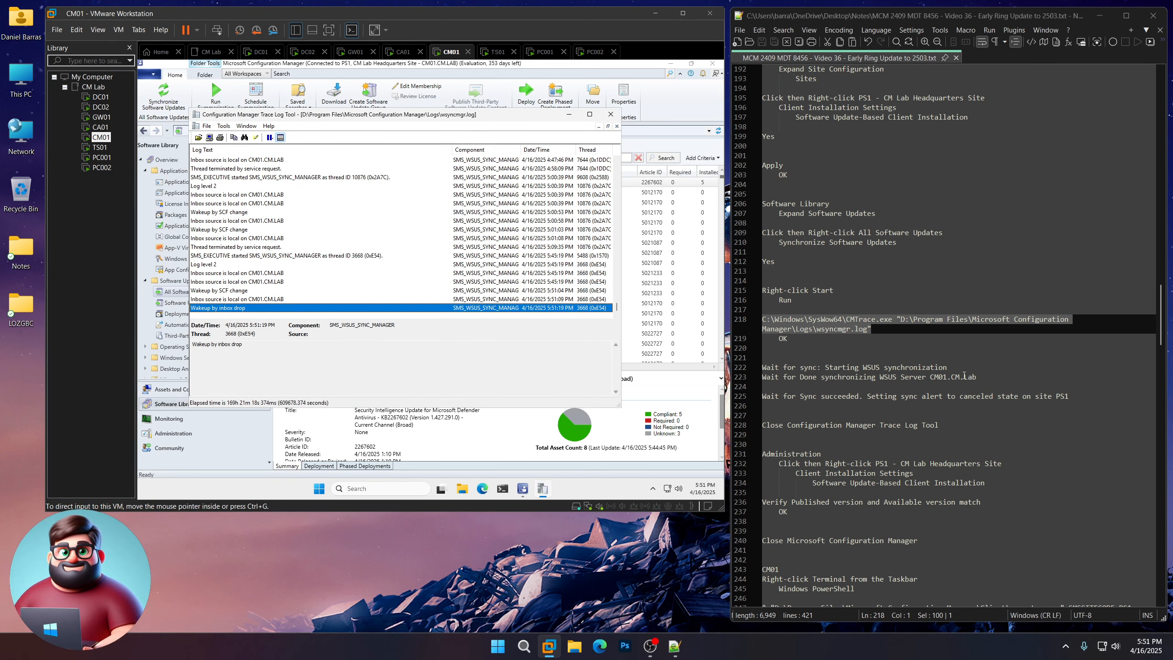
# - Mark the WSUS synchronization wait lines in the notes and check the log for the "Done synchronizing WSUS Server CM01.CM.LAB" entry
pyautogui.moveTo(977, 377); pyautogui.dragTo(742, 367)
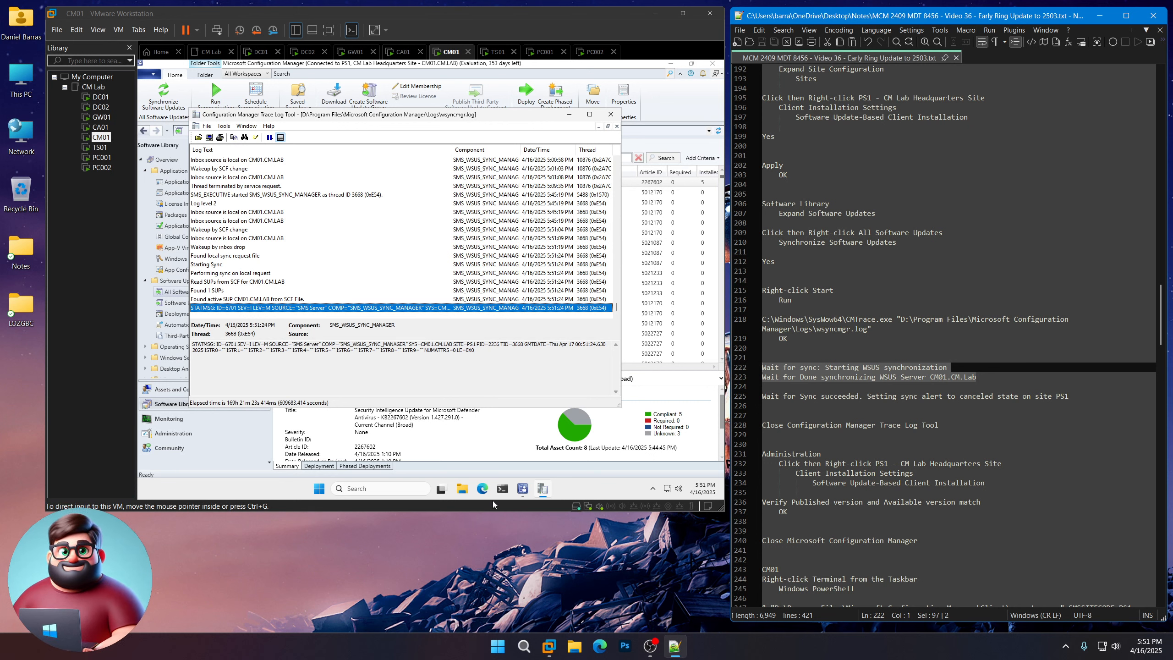
pyautogui.click(501, 554)
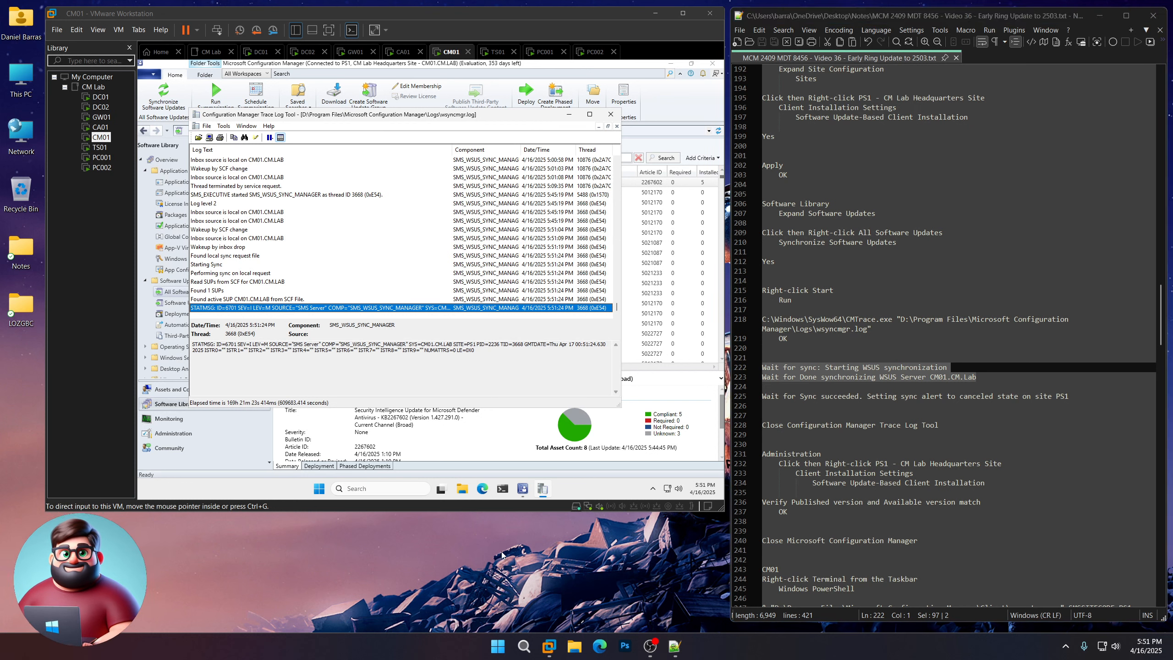
pyautogui.press('alt')
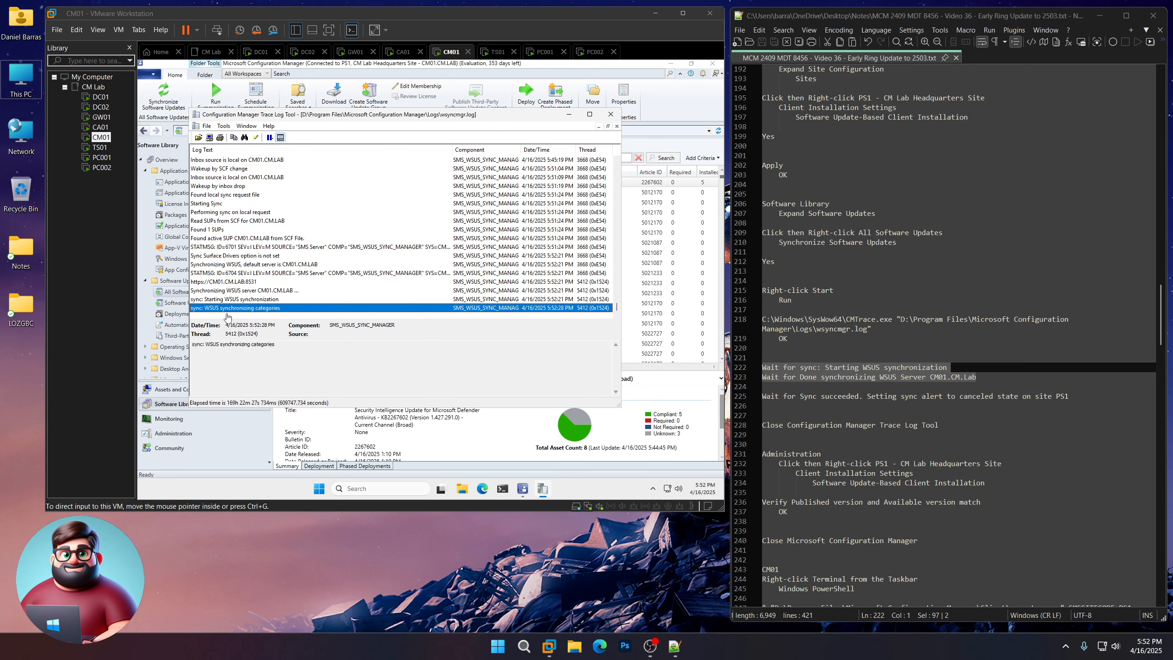
pyautogui.moveTo(987, 376); pyautogui.dragTo(748, 368)
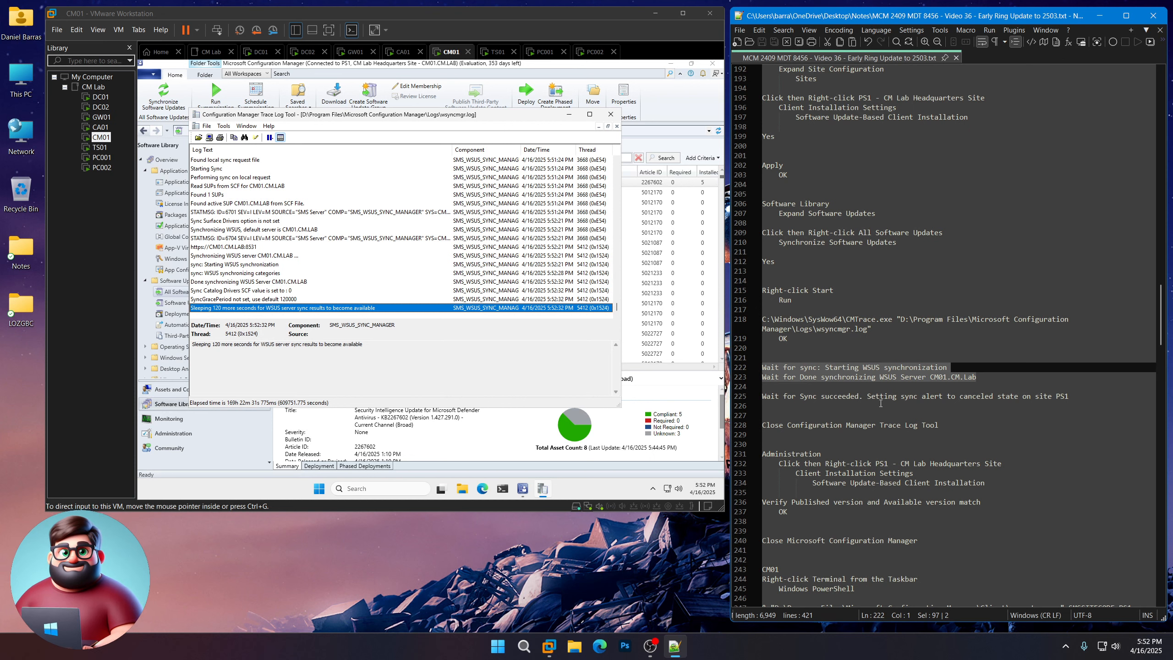
pyautogui.click(879, 384)
pyautogui.moveTo(987, 375); pyautogui.dragTo(758, 378)
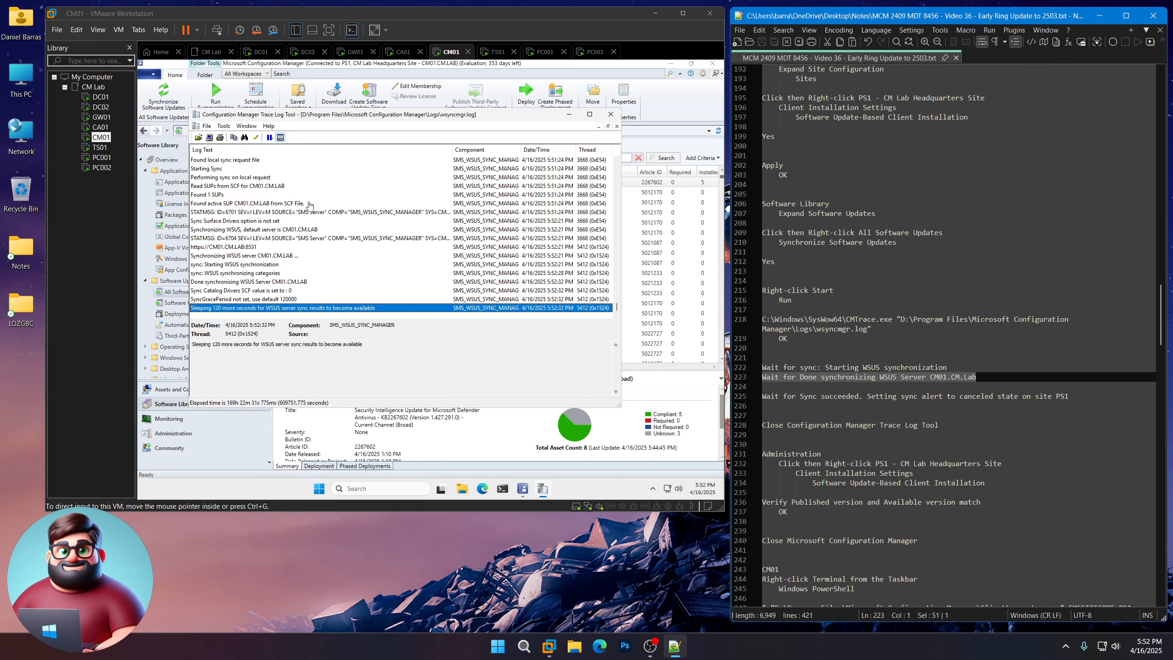
pyautogui.click(296, 284)
pyautogui.click(279, 282)
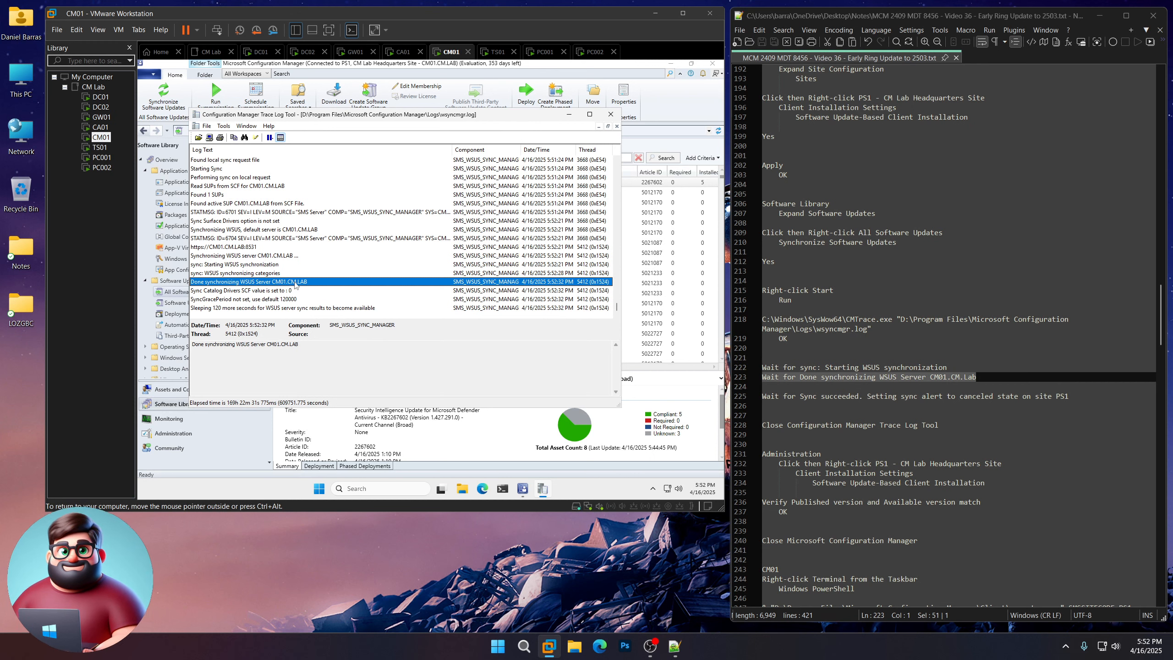
# - Check the log for the "Sync succeeded. Setting sync alert to canceled state on site PS1" entry and close Configuration Manager Trace Log Tool
pyautogui.moveTo(1069, 397); pyautogui.dragTo(756, 399)
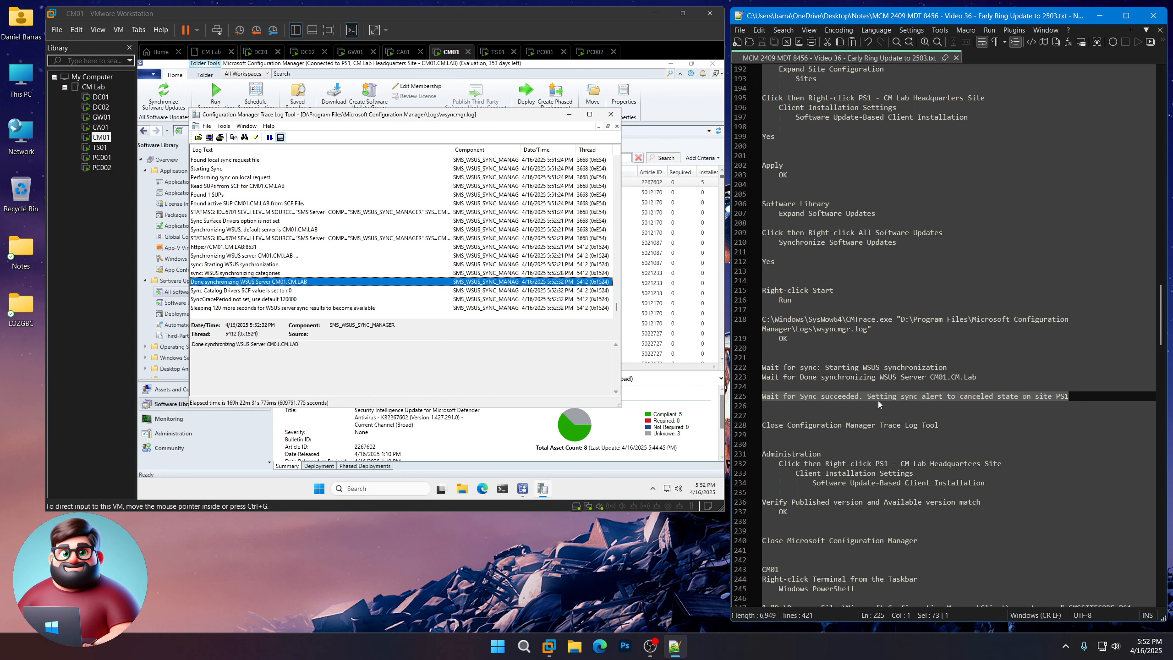
pyautogui.click(544, 611)
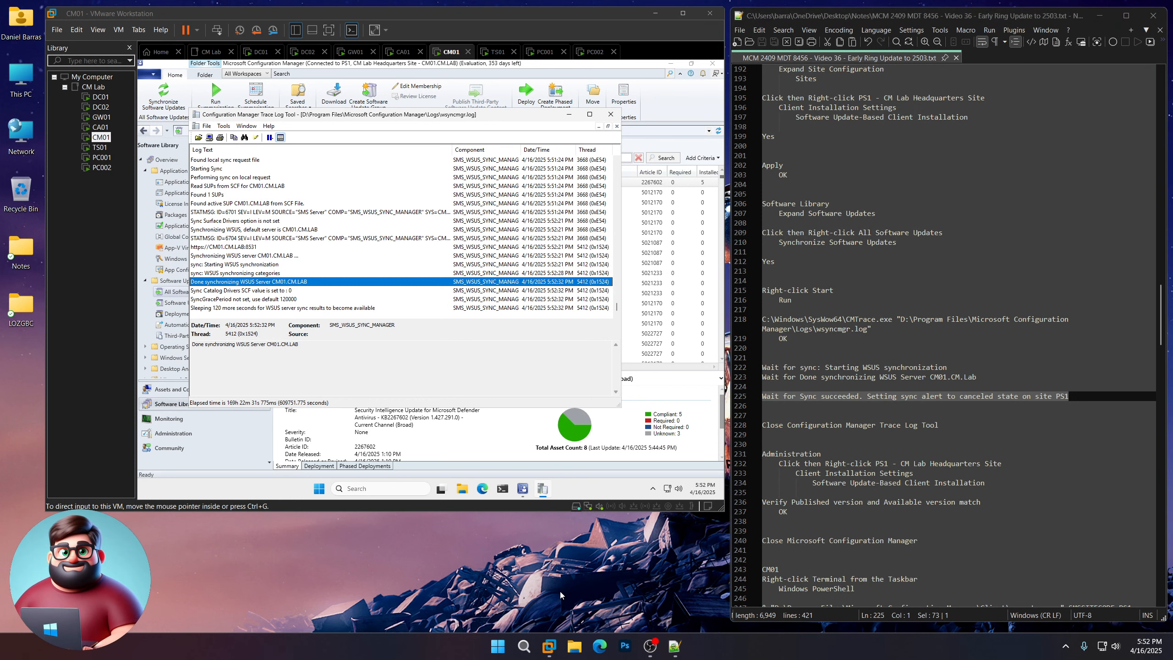
pyautogui.press('ctrl')
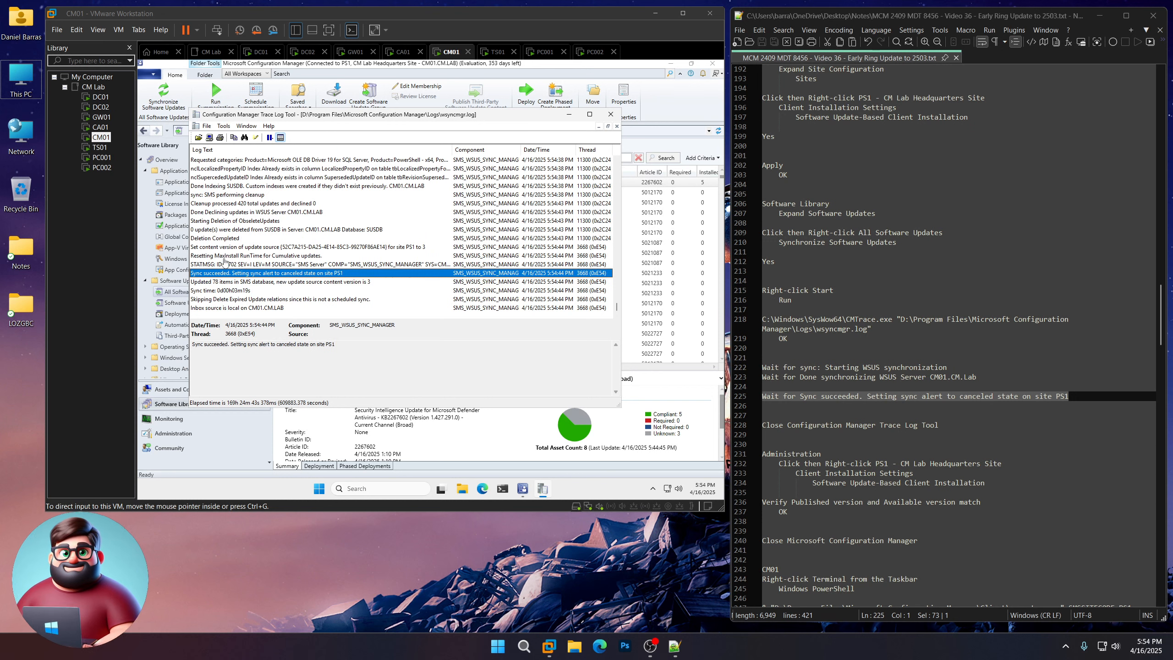
pyautogui.click(270, 277)
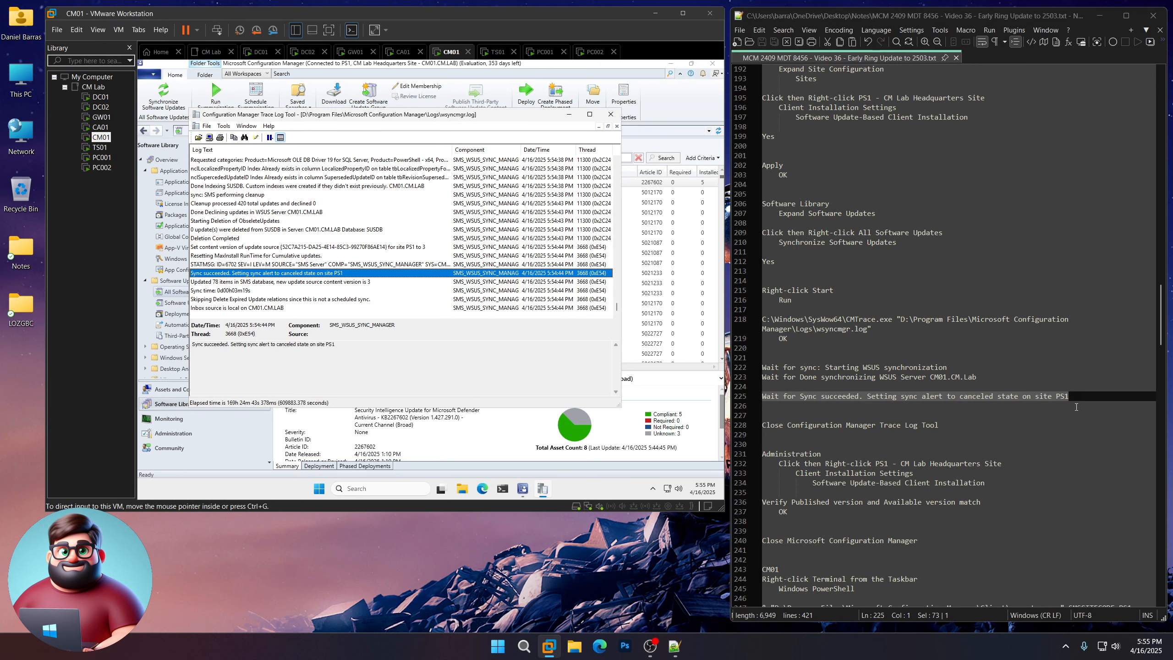
pyautogui.scroll(-4, 1076, 406)
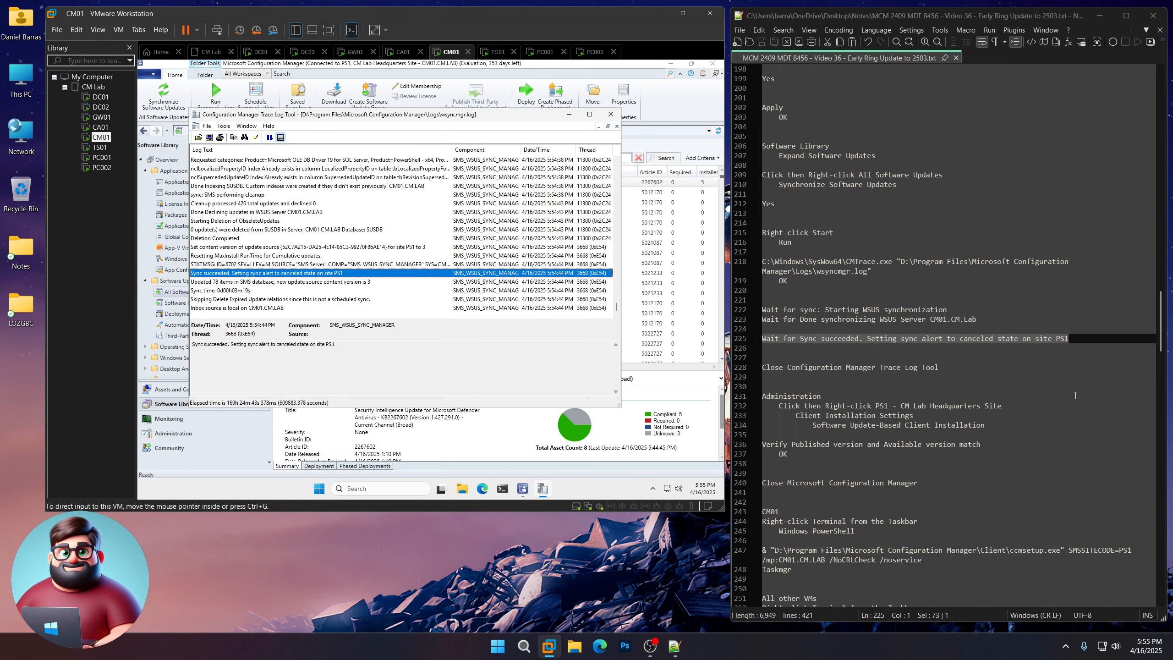
pyautogui.click(611, 115)
# - Compare the published and available client versions in Software Update-Based Client Installation for site PS1, accept the dialog and close the console
pyautogui.scroll(-3, 923, 286)
pyautogui.moveTo(986, 281)
pyautogui.mouseDown()
pyautogui.moveTo(875, 280)
pyautogui.moveTo(762, 252)
pyautogui.mouseUp()
pyautogui.click(177, 436)
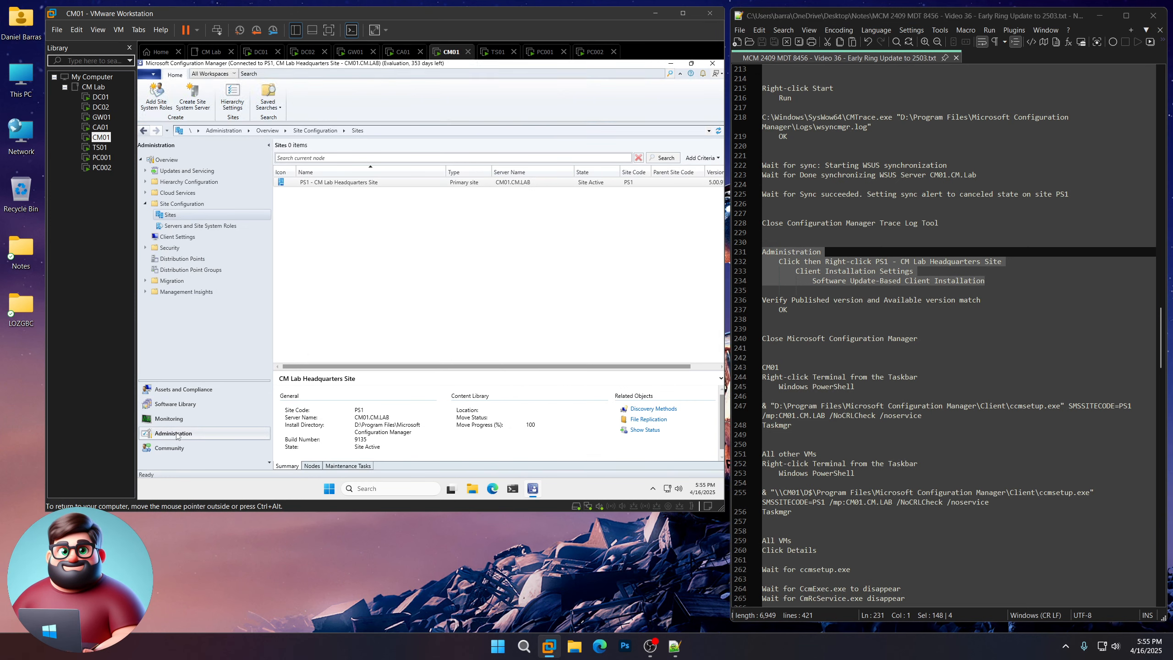
pyautogui.click(345, 183)
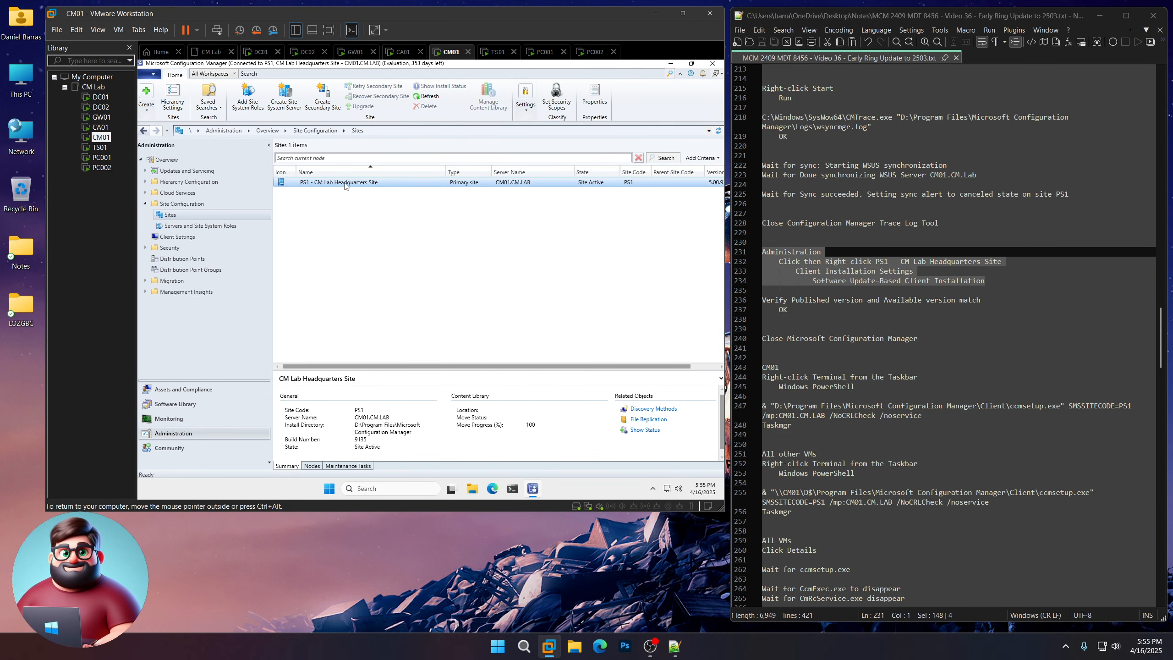
pyautogui.rightClick(345, 186)
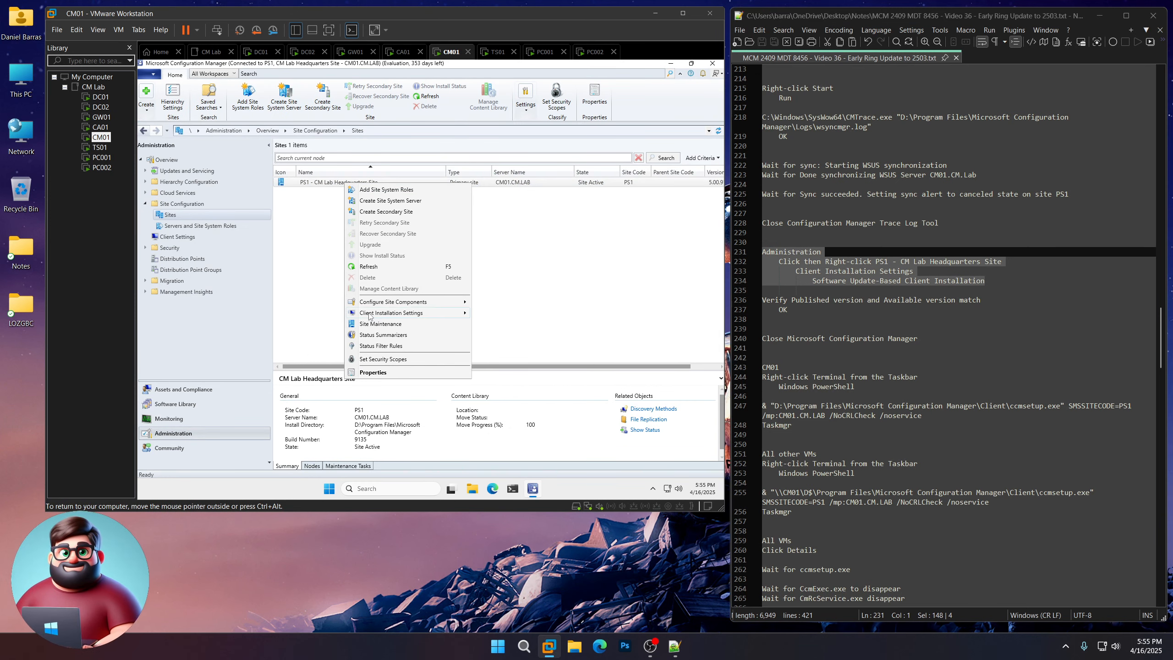
pyautogui.moveTo(371, 314)
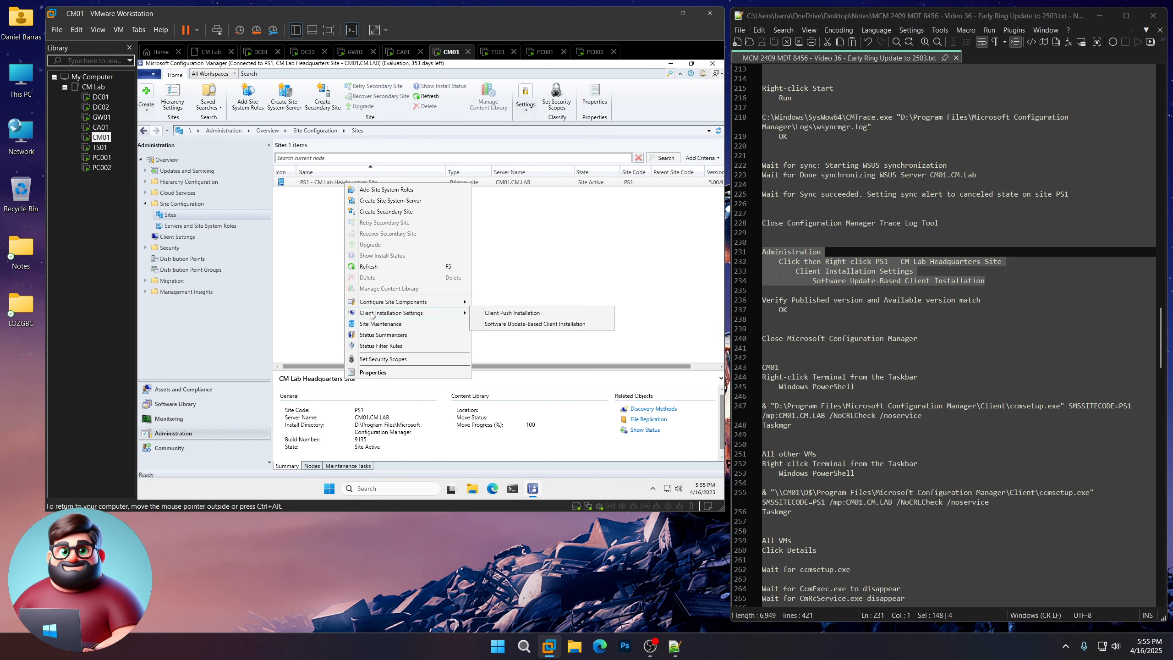
pyautogui.click(513, 327)
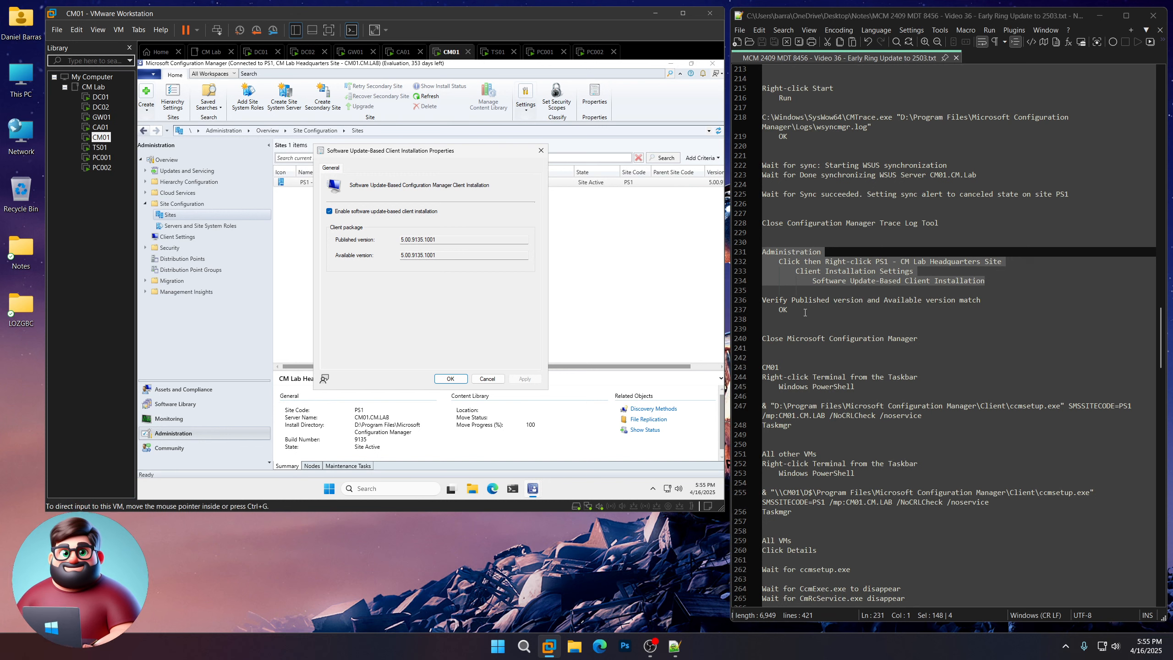
pyautogui.moveTo(804, 312); pyautogui.dragTo(762, 300)
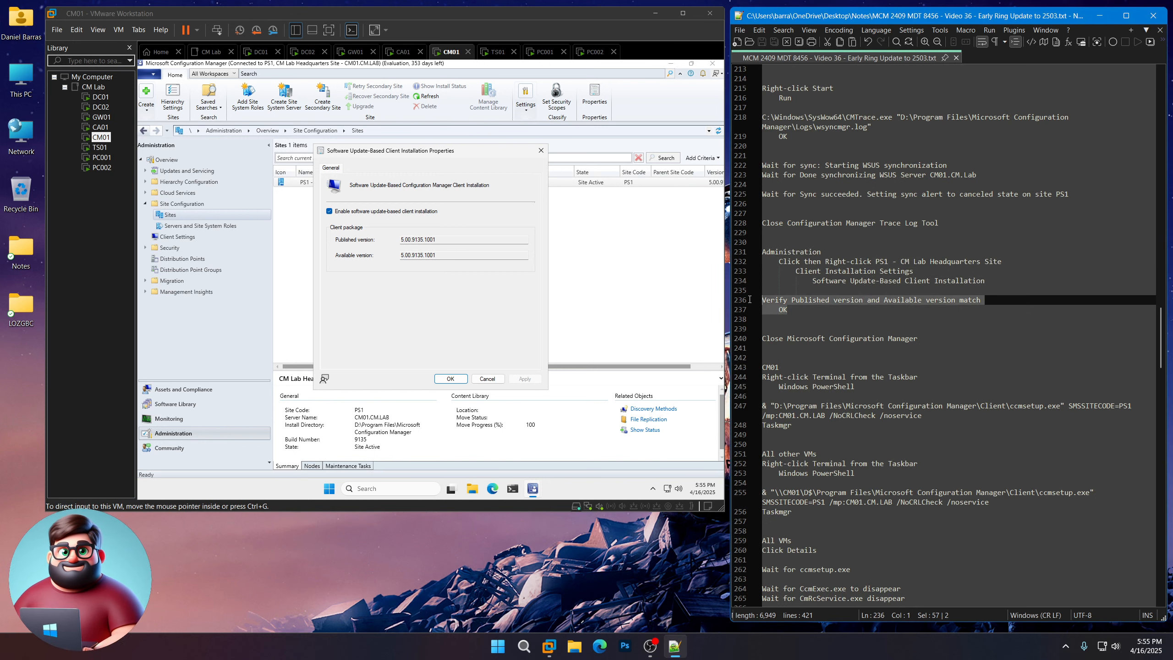
pyautogui.click(444, 379)
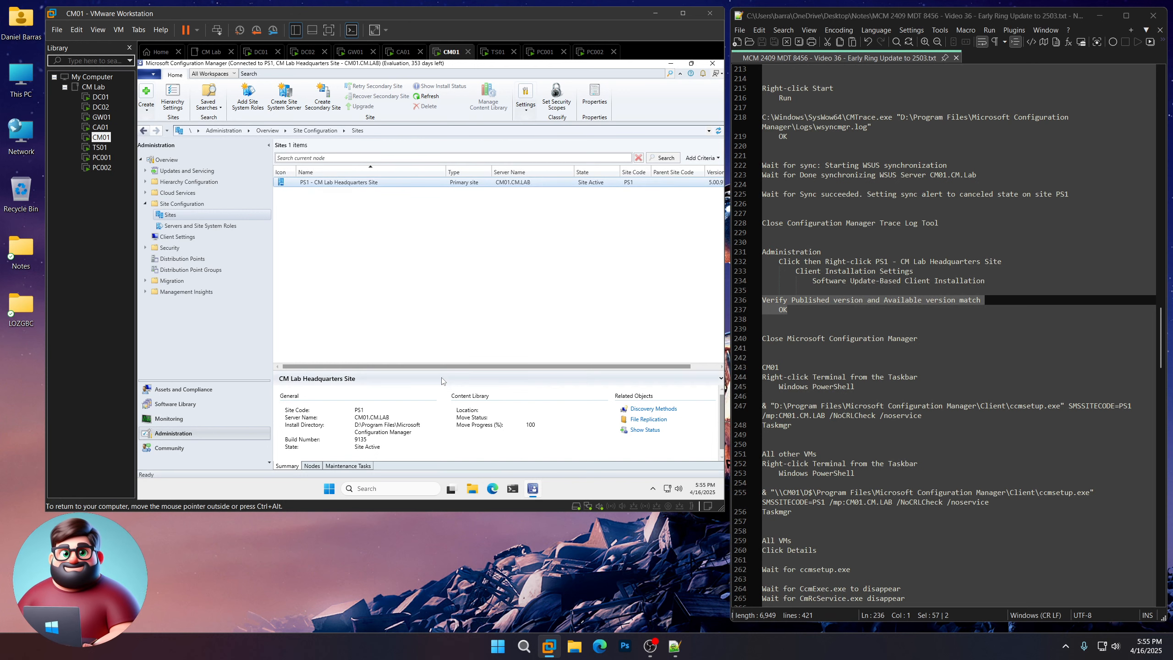
pyautogui.click(712, 65)
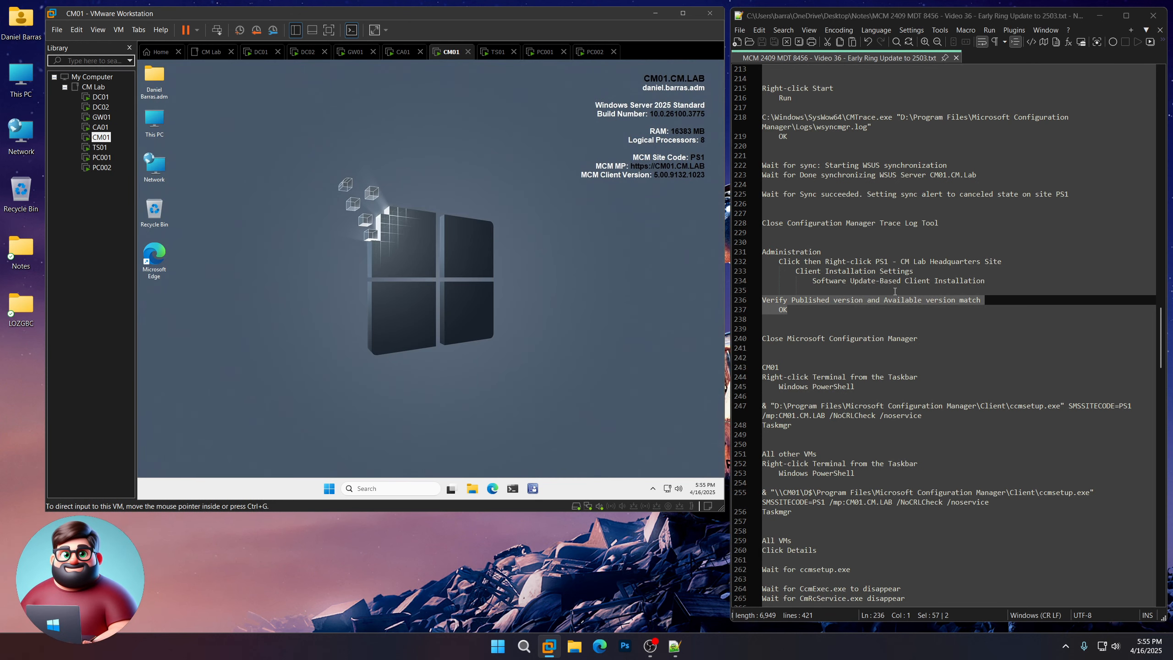
# - Open Windows PowerShell on CM01 and run the notes' local ccmsetup.exe command with SMSSITECODE=PS1 /mp:CM01.CM.LAB /NoCRLCheck /noservice, followed by Taskmgr
pyautogui.scroll(-5, 891, 322)
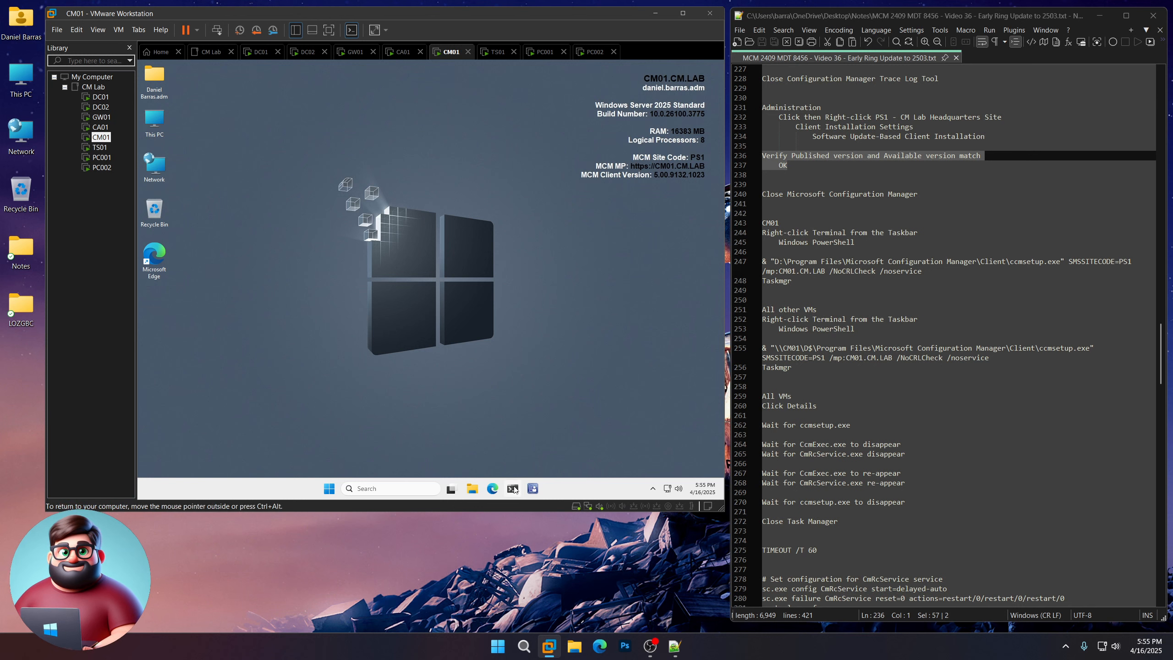
pyautogui.rightClick(514, 487)
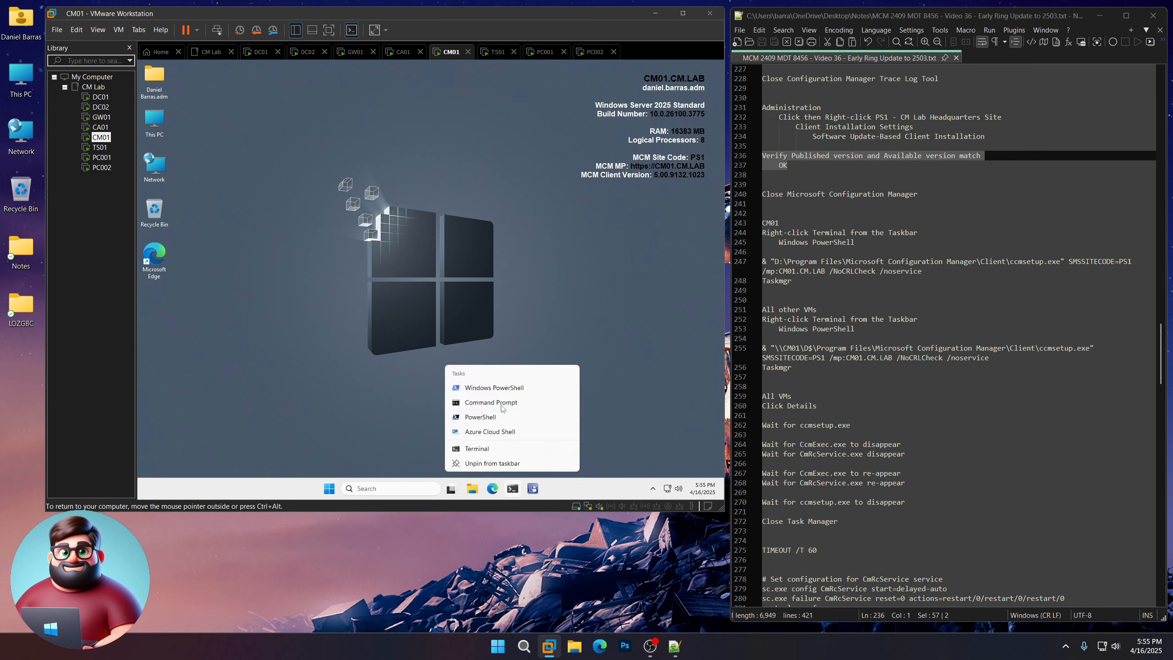
pyautogui.click(501, 387)
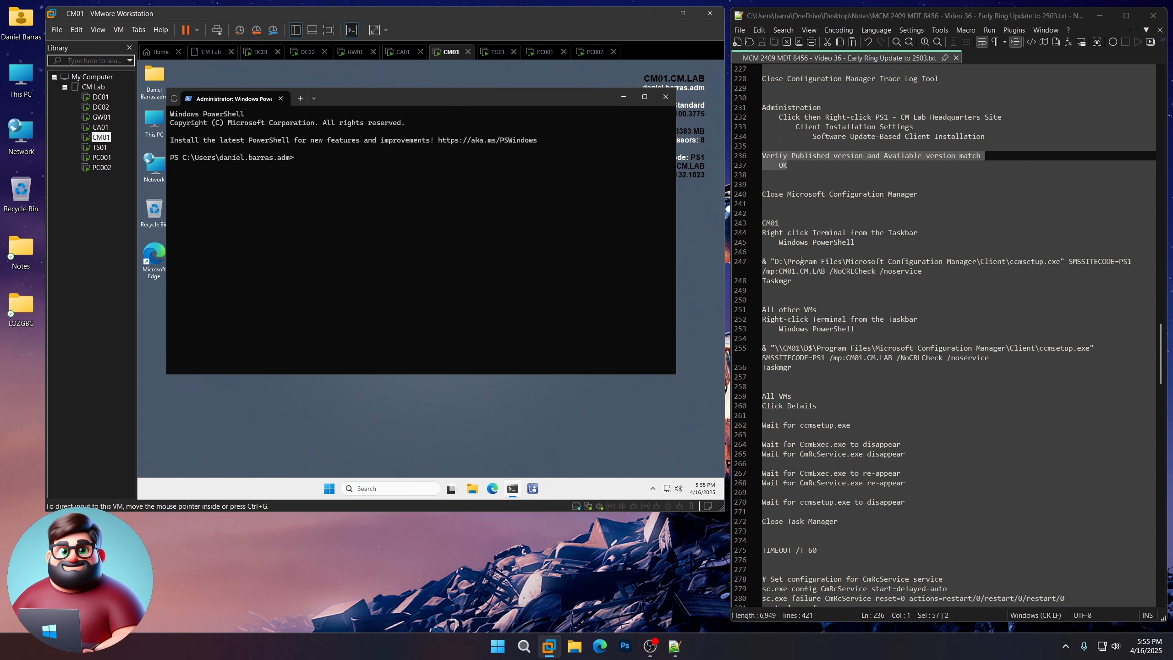
pyautogui.moveTo(798, 280); pyautogui.dragTo(748, 262)
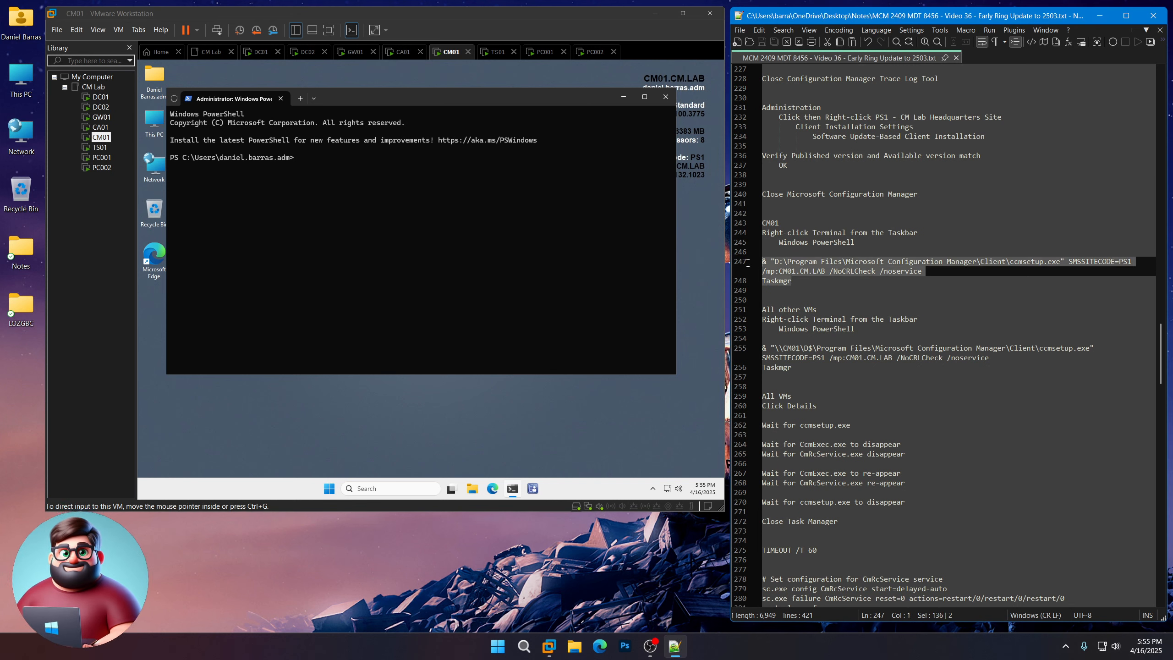
pyautogui.rightClick(774, 267)
pyautogui.click(801, 283)
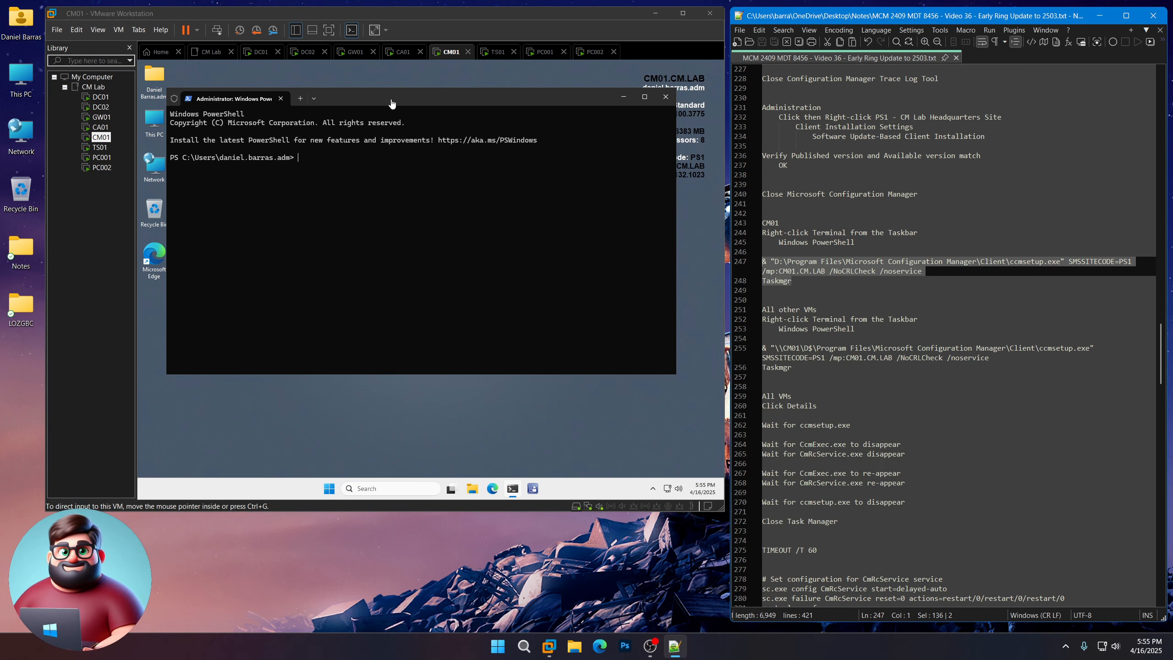
pyautogui.rightClick(392, 182)
pyautogui.press('Return')
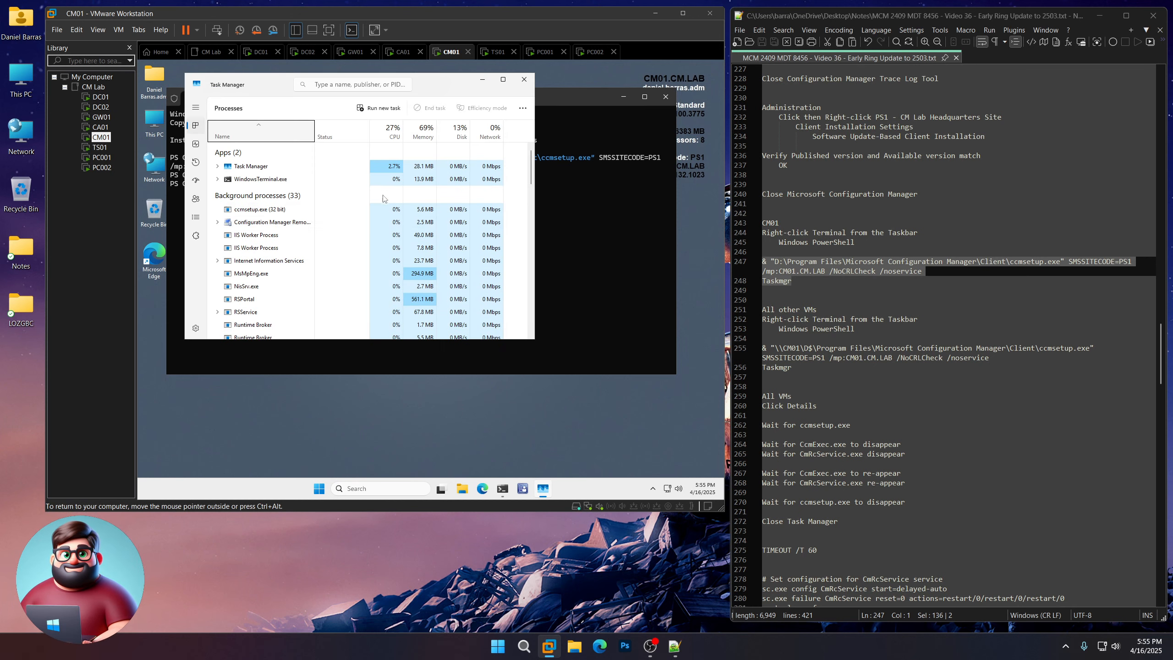
# - List the detailed processes in Task Manager on CM01, and open Windows PowerShell on DC01 and DC02
pyautogui.click(196, 217)
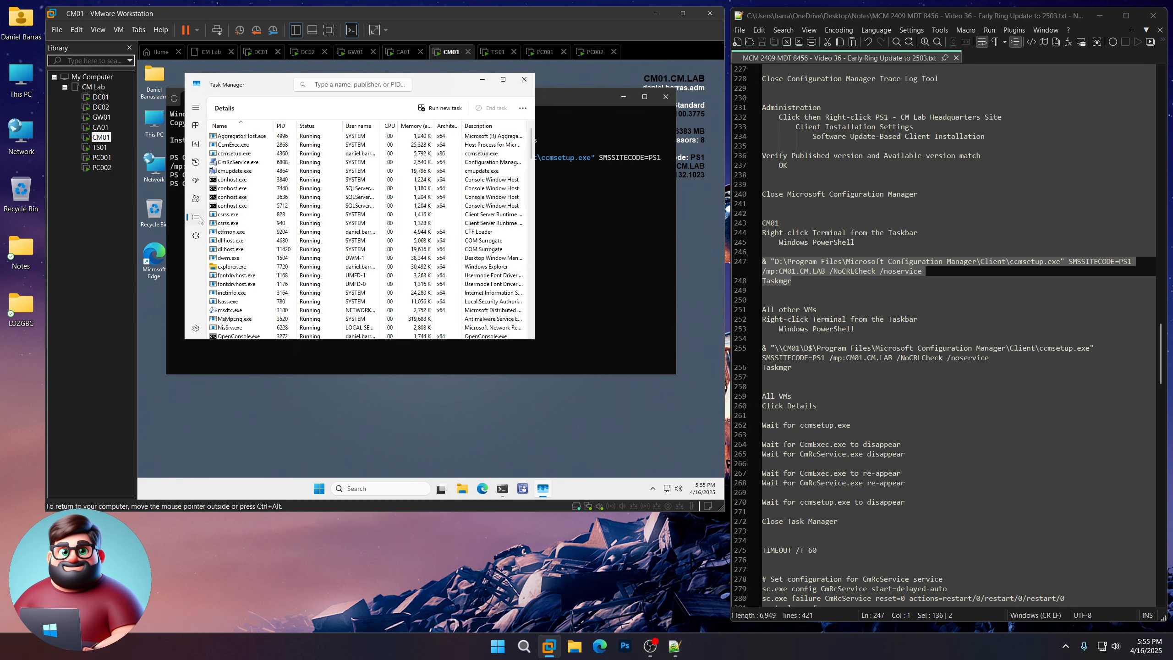
pyautogui.click(101, 98)
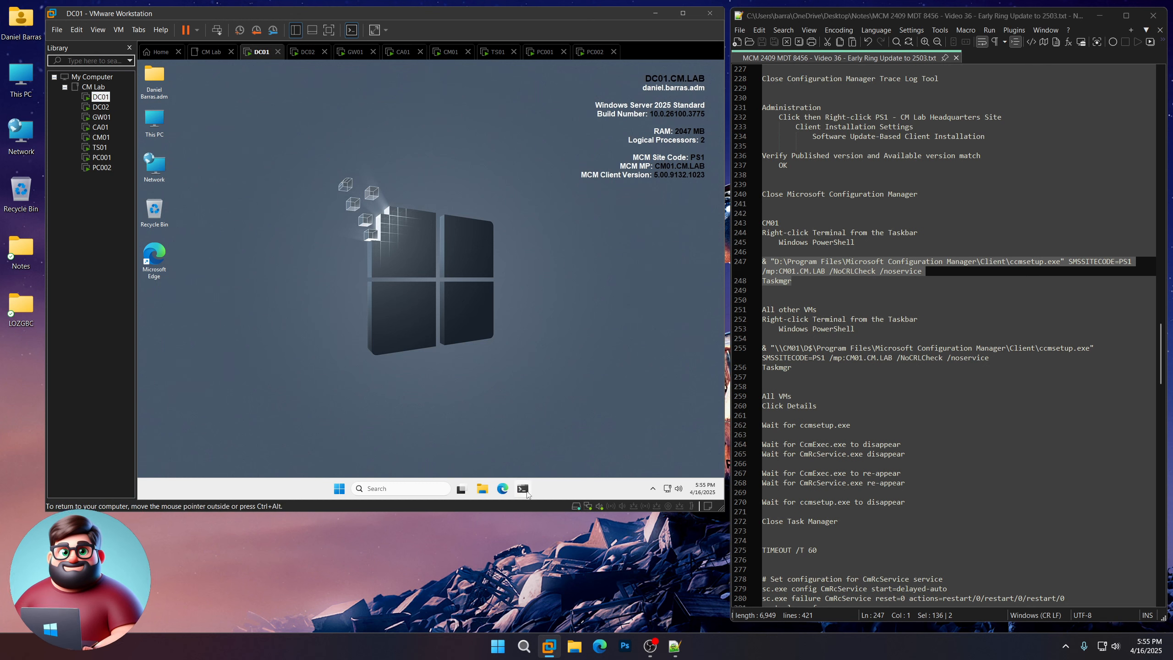
pyautogui.rightClick(527, 494)
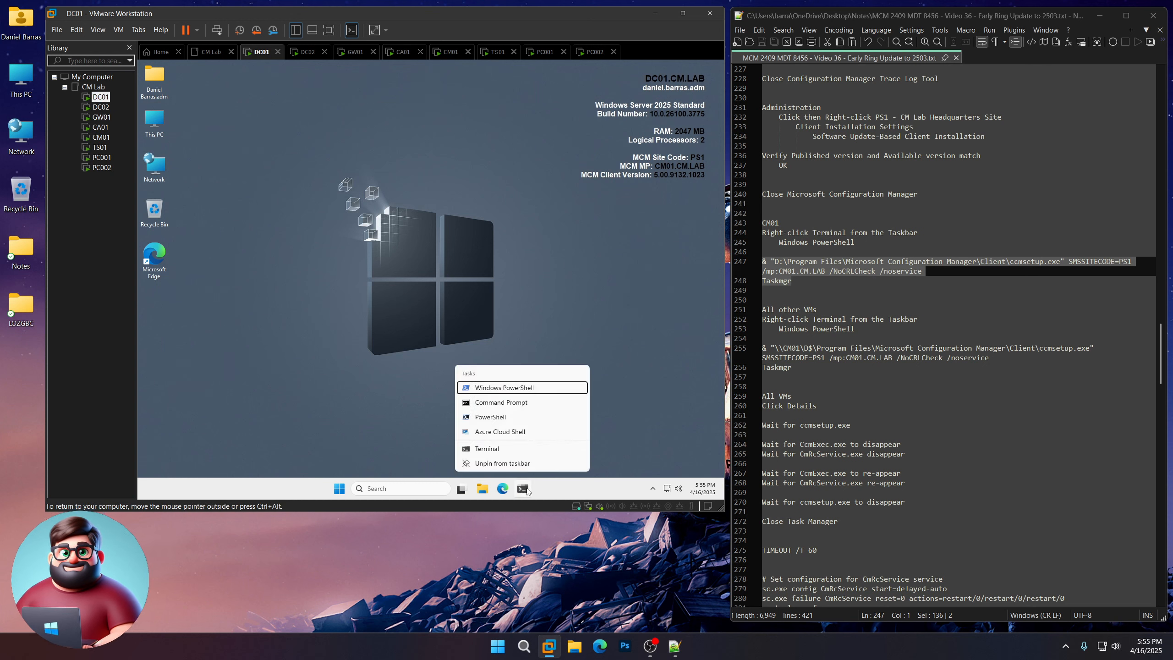
pyautogui.click(521, 392)
pyautogui.click(100, 107)
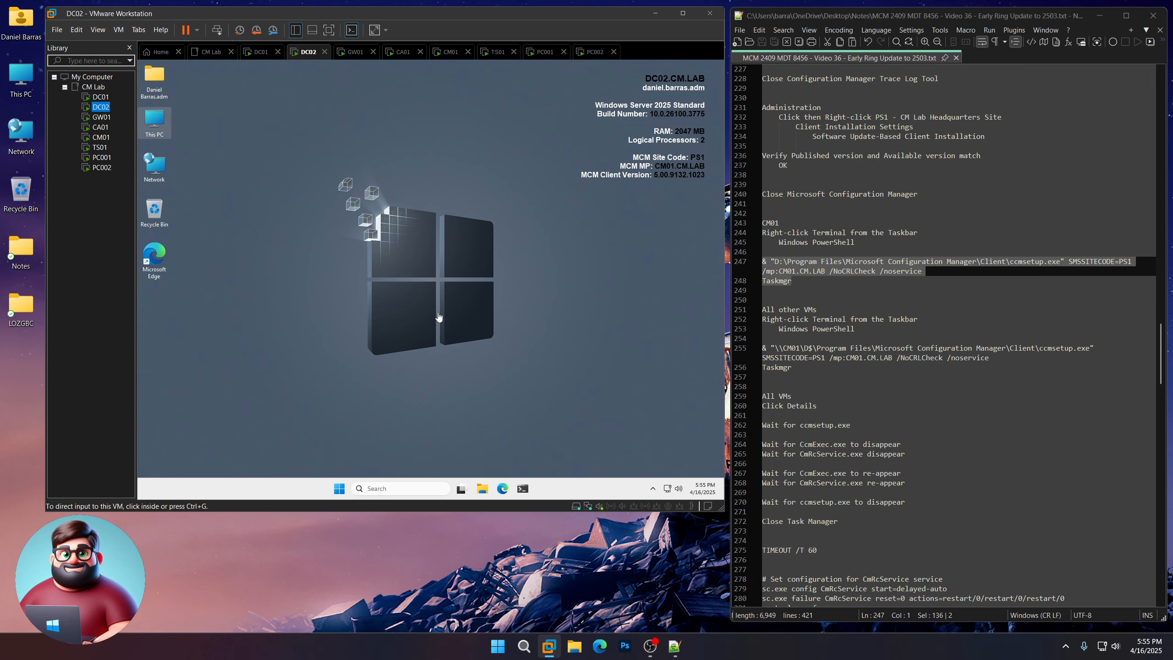
pyautogui.rightClick(528, 492)
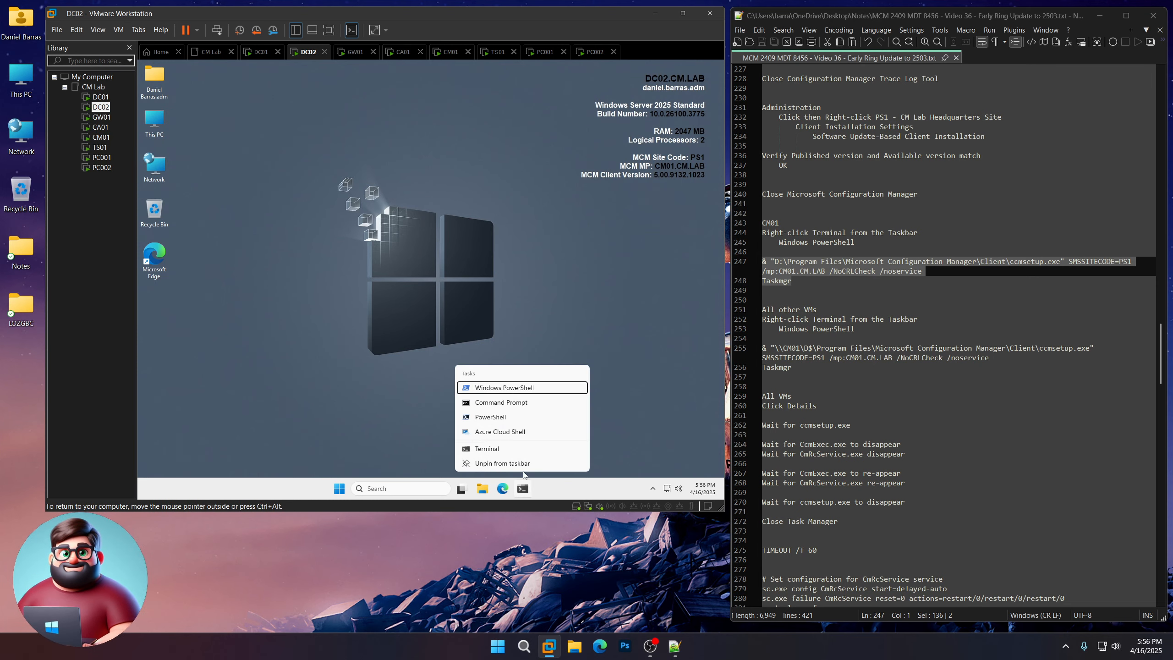
pyautogui.click(513, 390)
# - Open Windows PowerShell on the GW01 and CA01 virtual machines
pyautogui.click(101, 117)
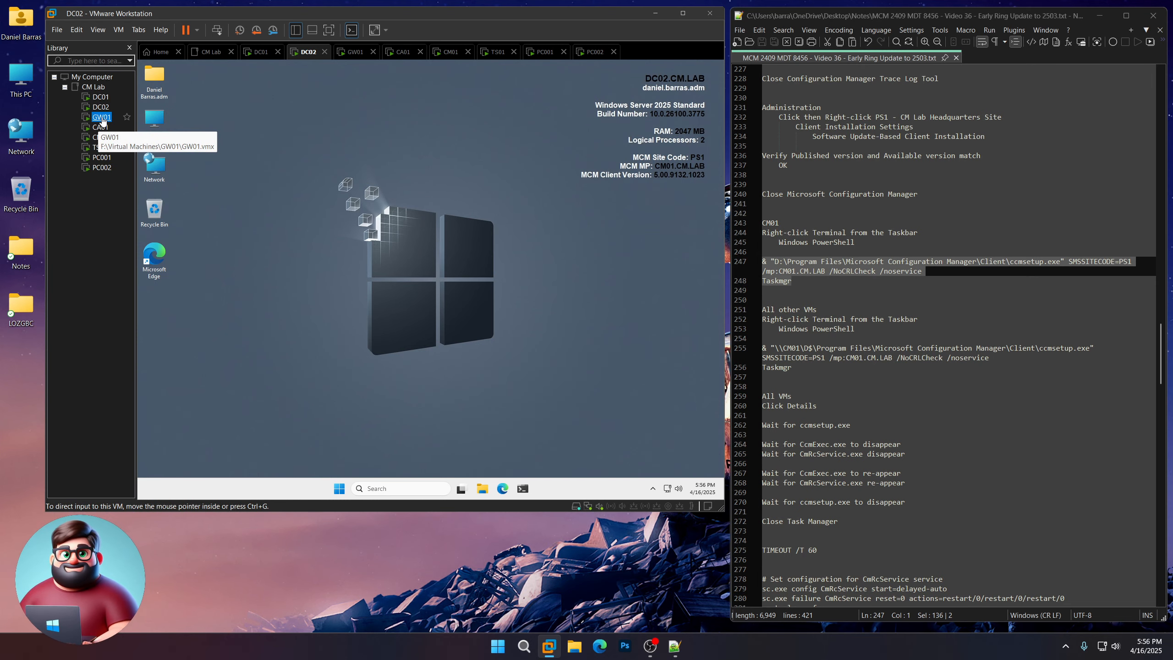
pyautogui.rightClick(524, 490)
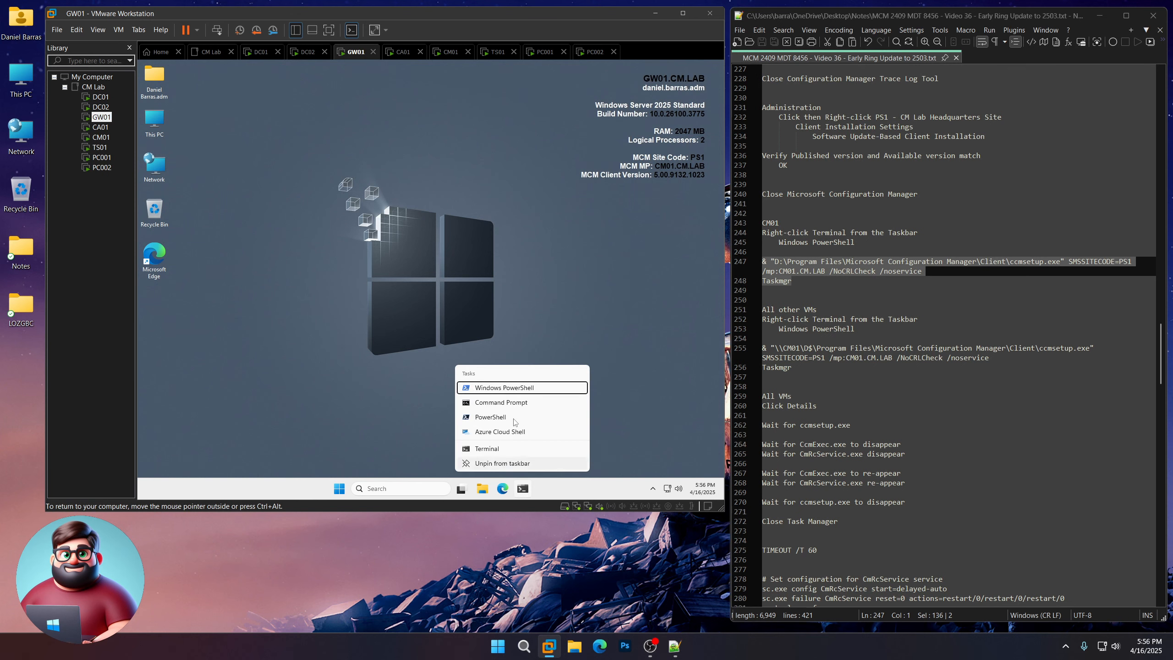
pyautogui.click(513, 388)
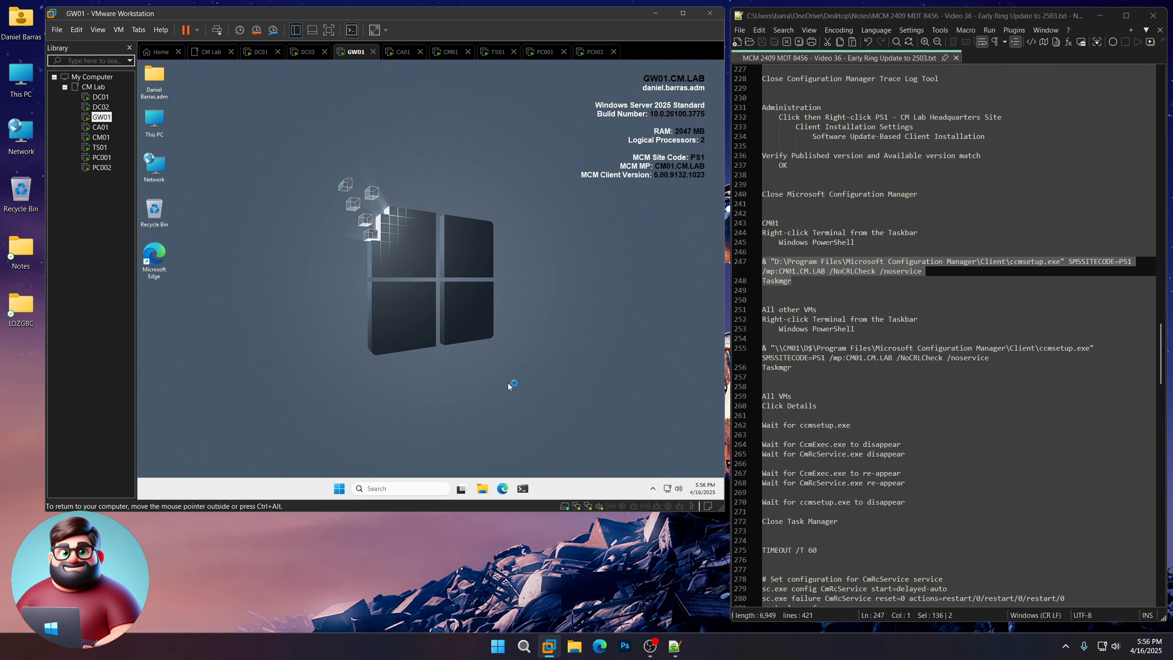
pyautogui.click(100, 127)
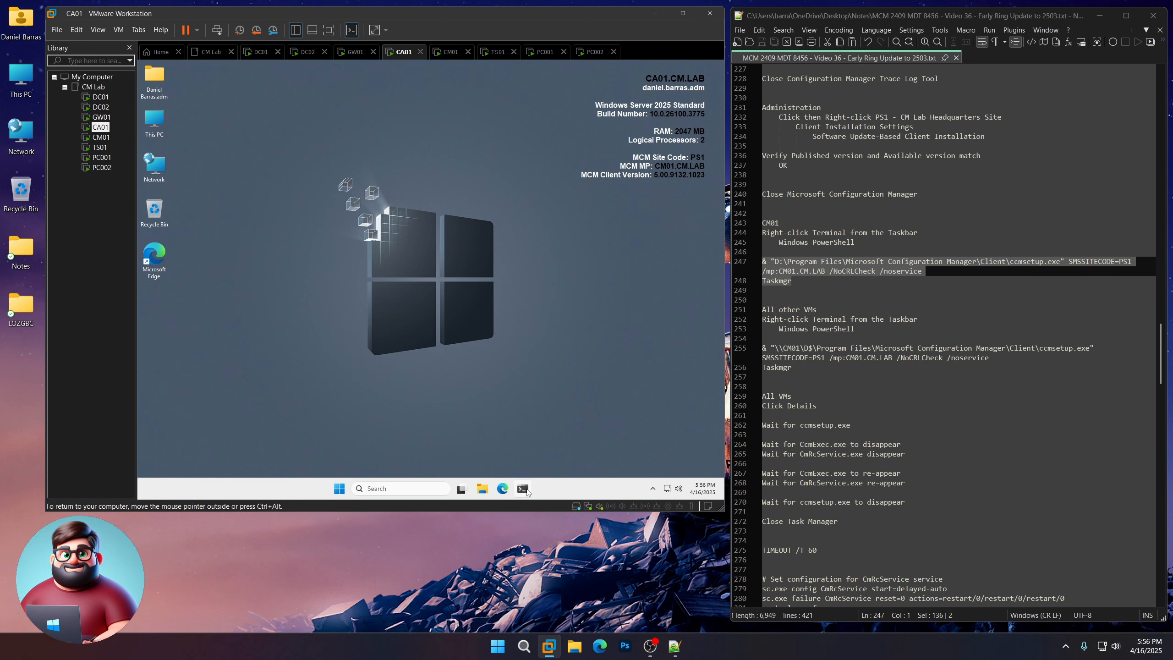
pyautogui.rightClick(524, 490)
pyautogui.click(513, 388)
# - Open Windows PowerShell on the TS01, PC001 and PC002 virtual machines
pyautogui.click(100, 147)
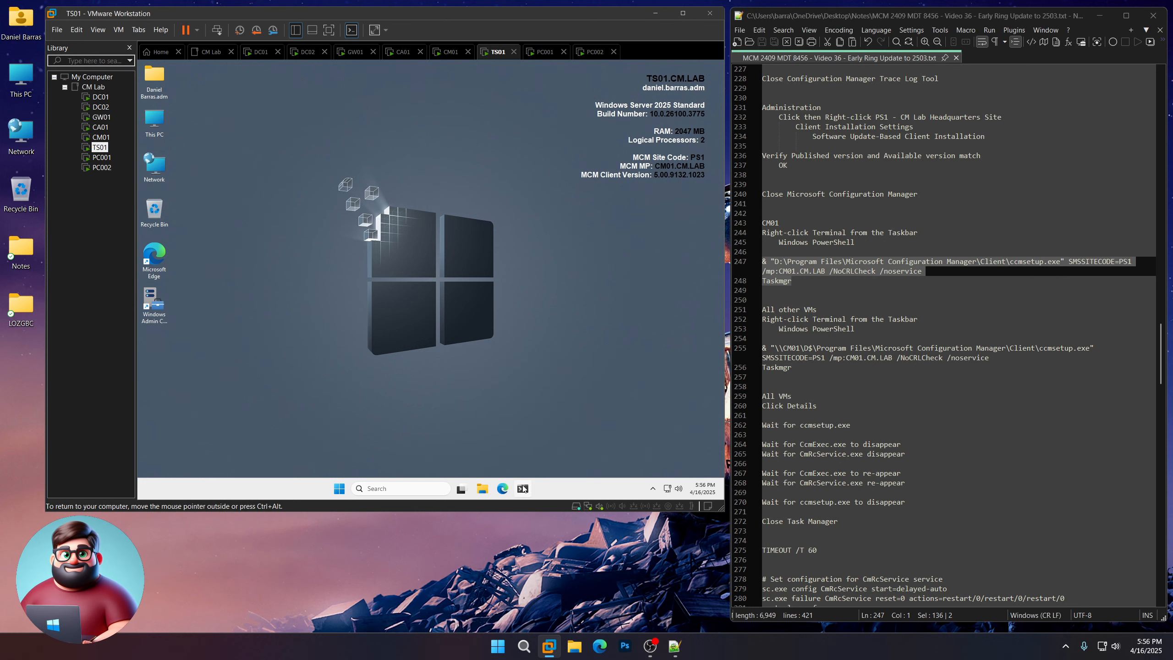
pyautogui.rightClick(523, 488)
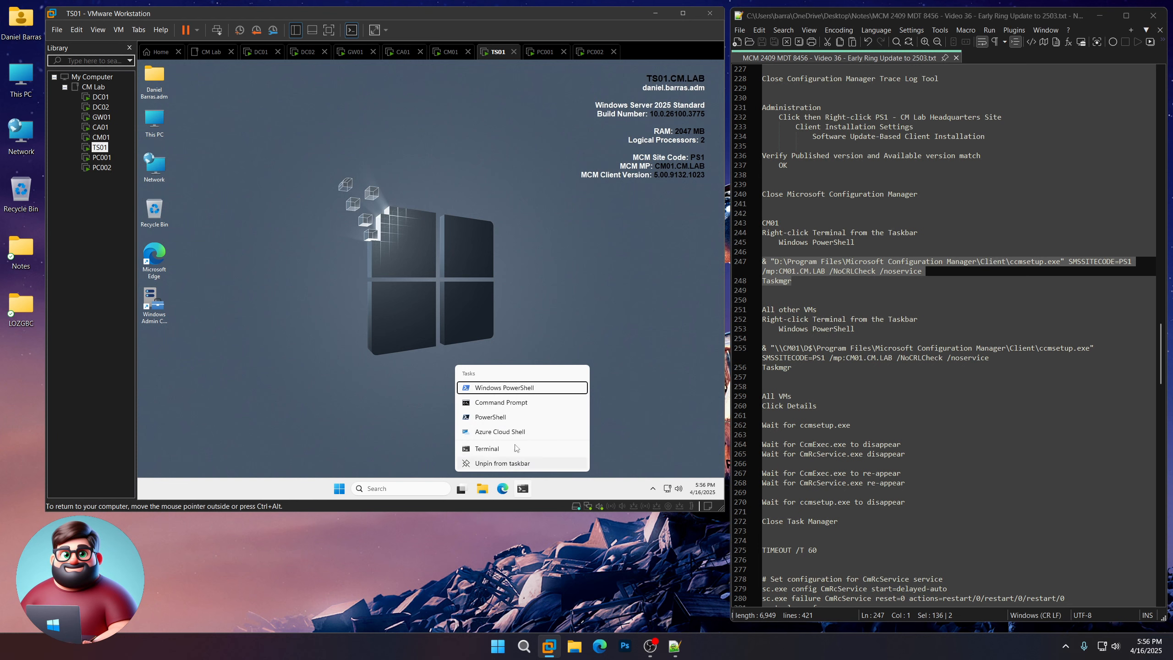
pyautogui.click(513, 388)
pyautogui.click(102, 158)
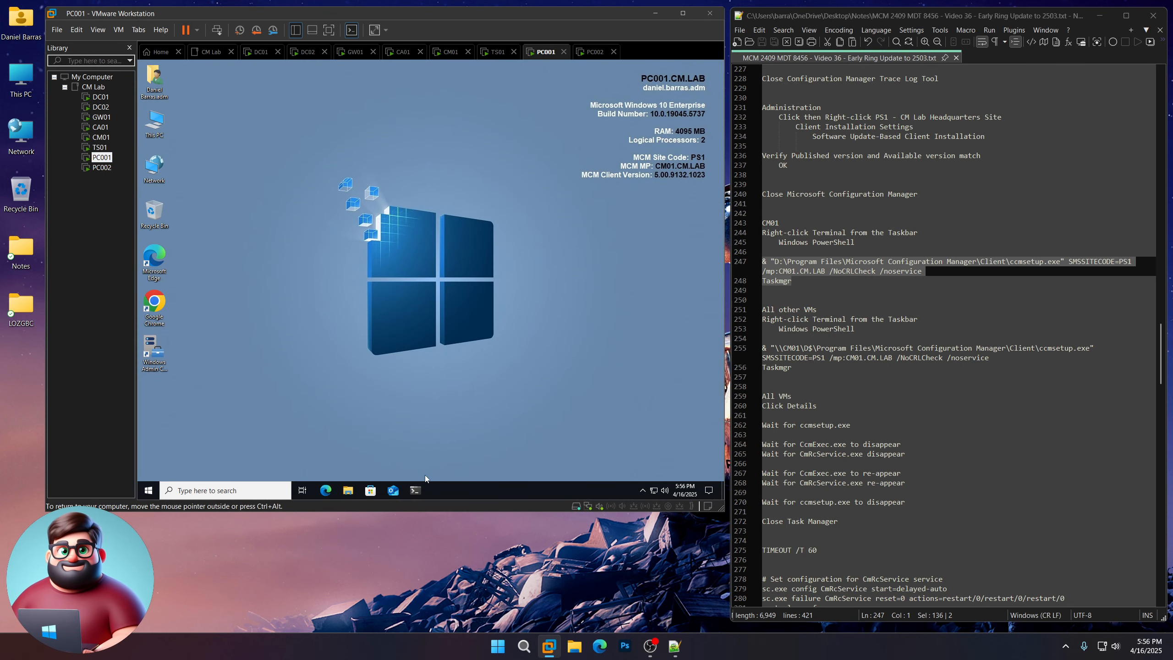
pyautogui.rightClick(418, 489)
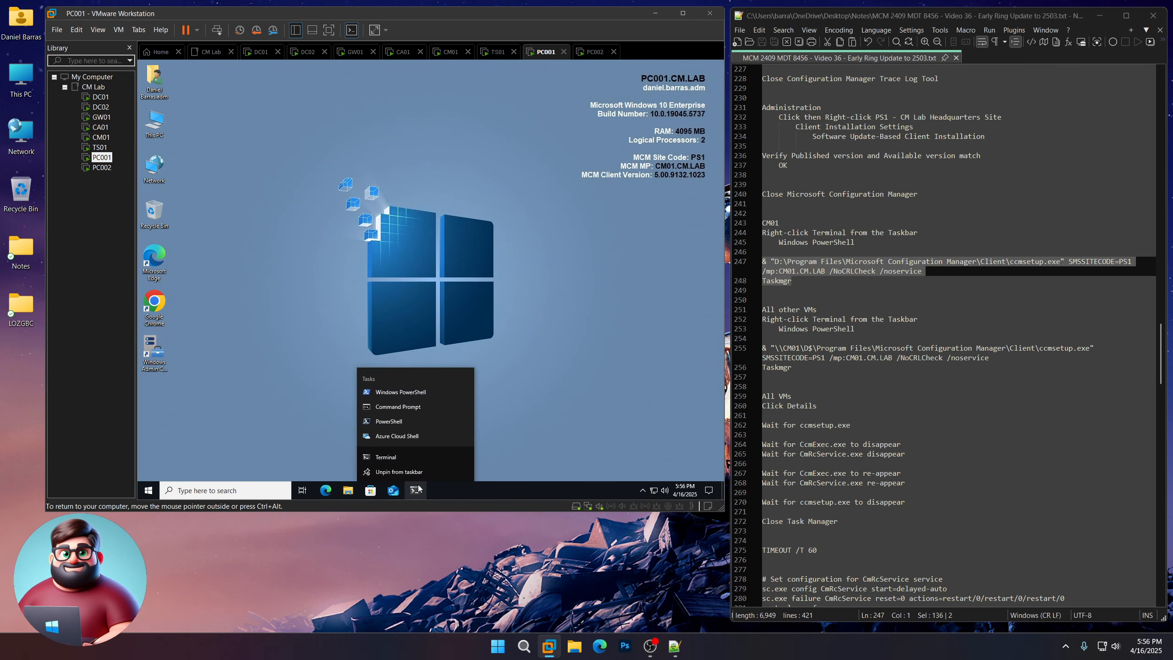
pyautogui.click(401, 394)
pyautogui.click(103, 167)
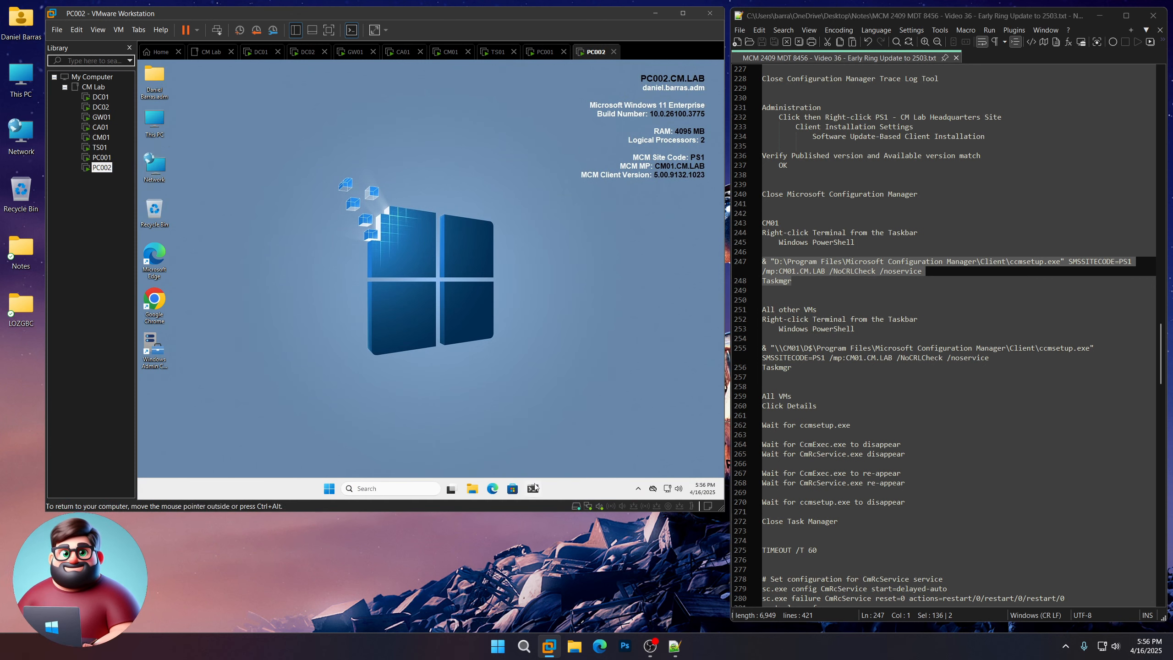
pyautogui.rightClick(534, 488)
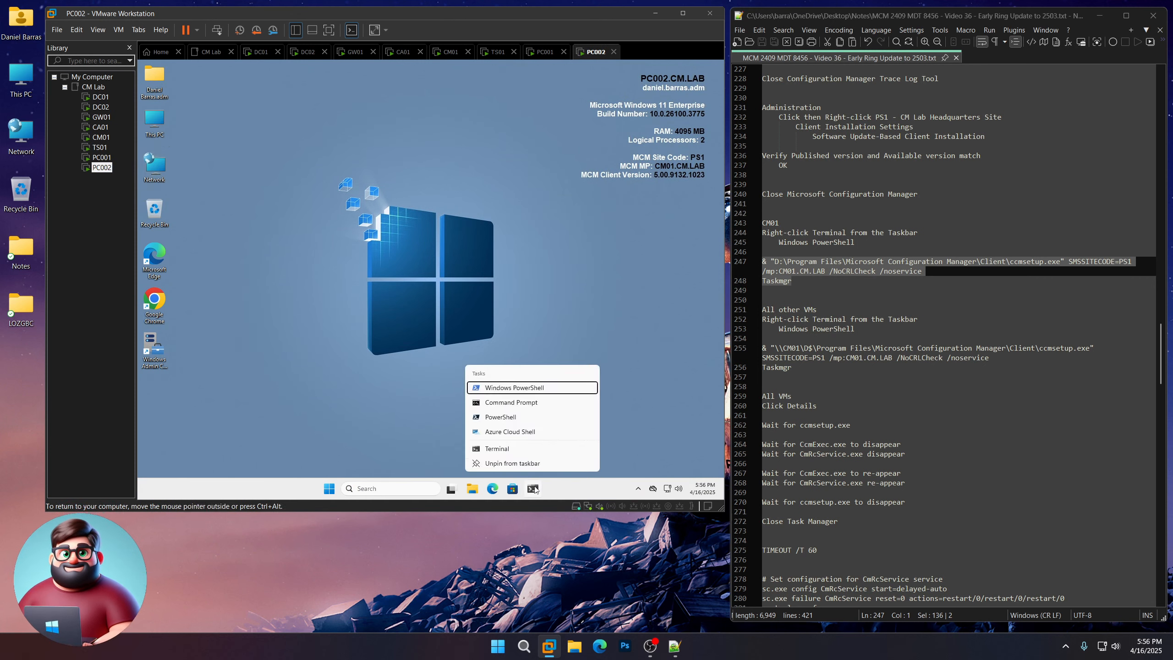
pyautogui.click(516, 390)
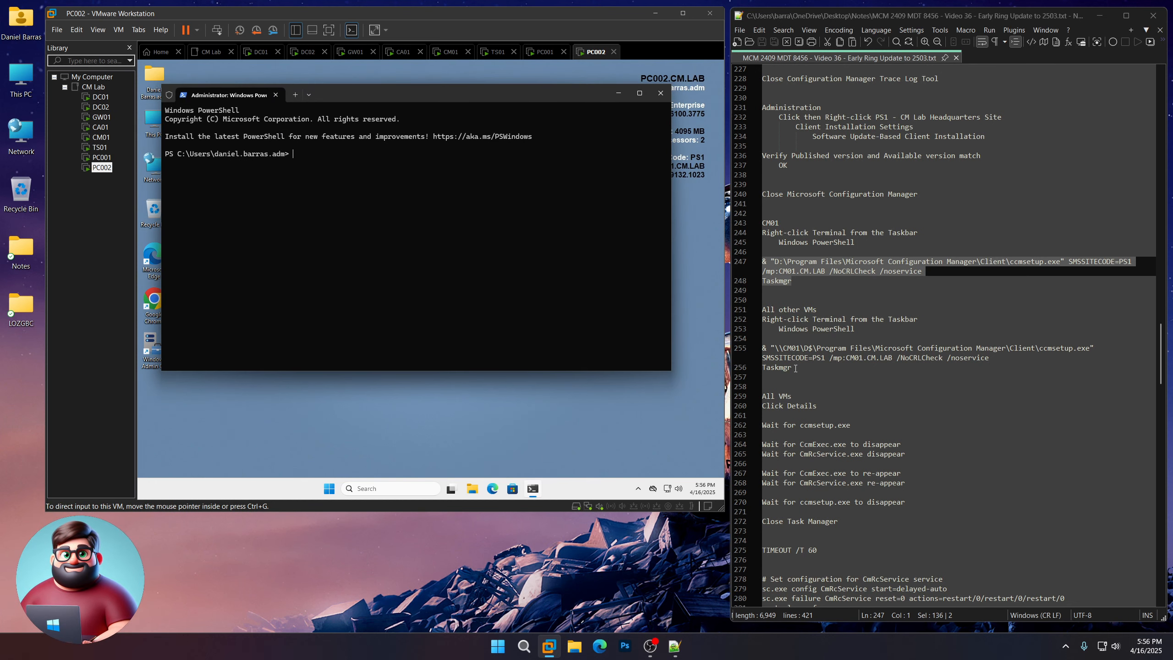
# - Copy the \\CM01\D$ ccmsetup.exe command and the Taskmgr line from the "All other VMs" section of the notes
pyautogui.moveTo(795, 368); pyautogui.dragTo(750, 354)
pyautogui.hotkey('ctrl', 'c')
pyautogui.rightClick(779, 355)
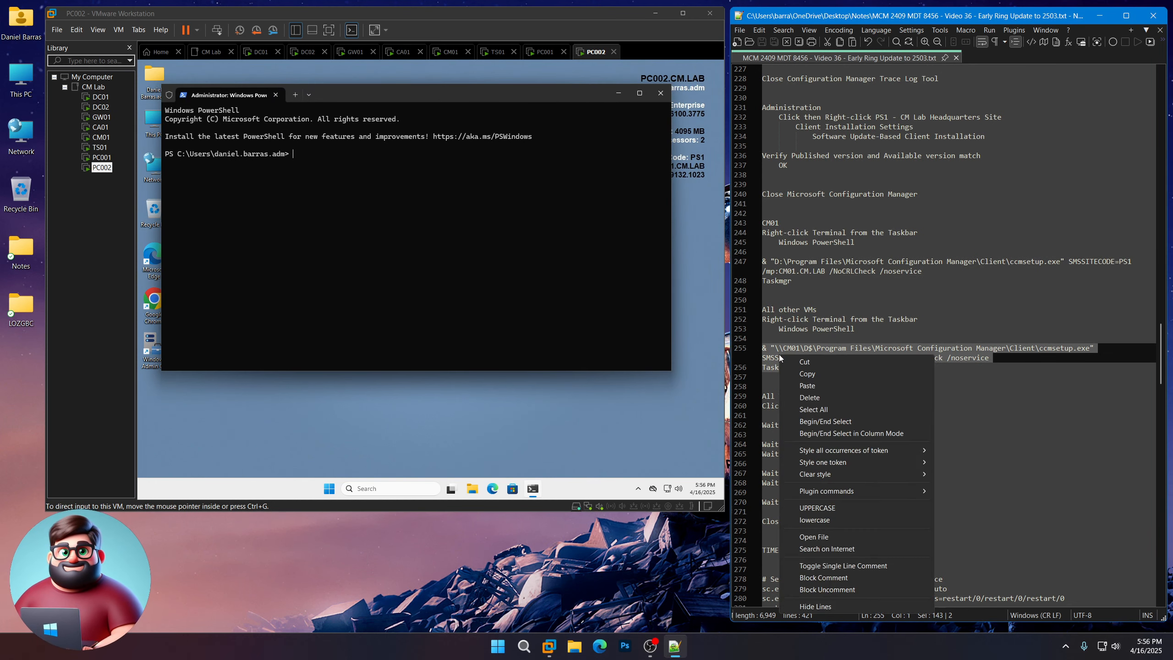
pyautogui.click(807, 374)
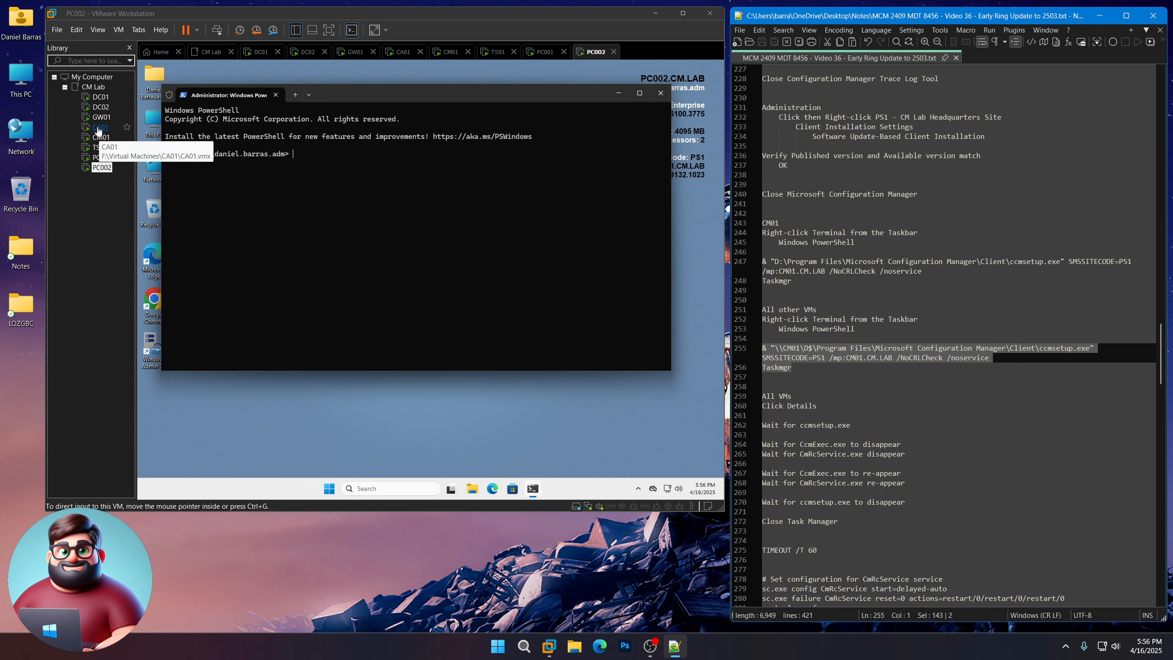
# - Run the copied ccmsetup.exe and Taskmgr commands in PowerShell on DC01 and list the detailed processes in Task Manager
pyautogui.click(101, 96)
pyautogui.rightClick(302, 206)
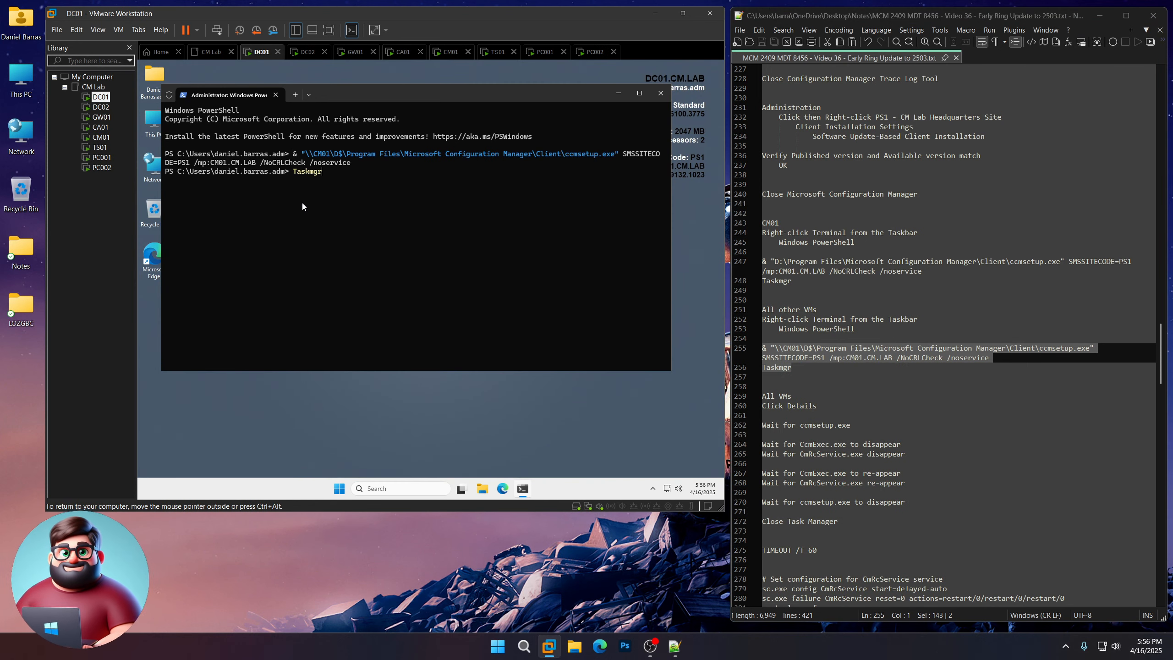
pyautogui.press('Return')
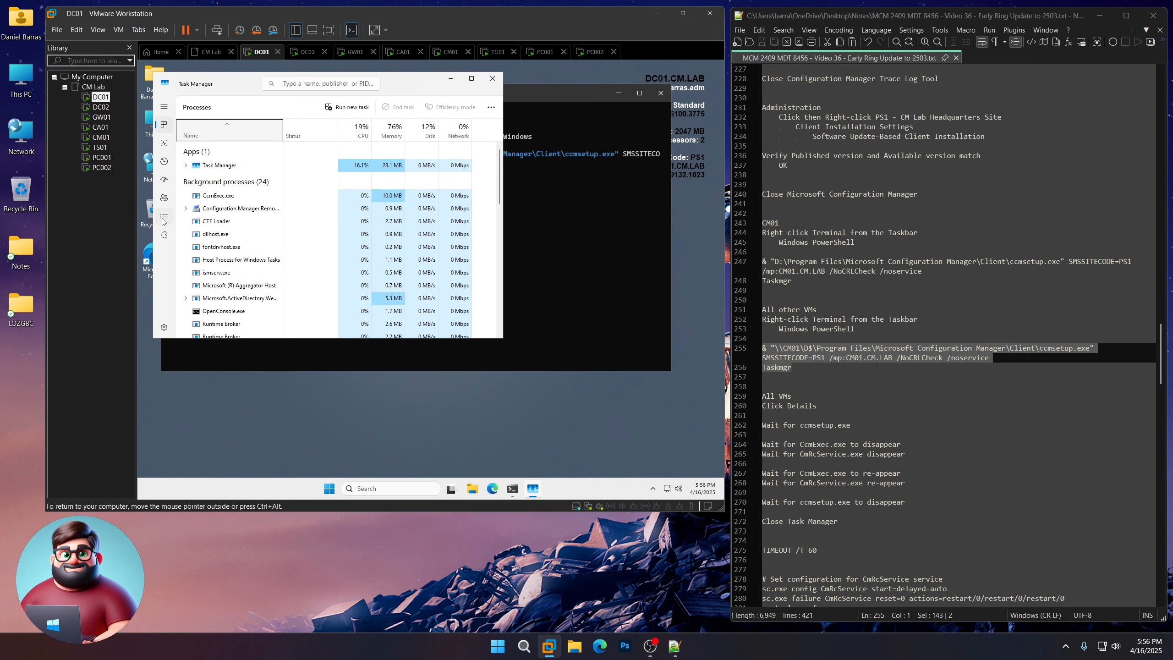
pyautogui.click(164, 216)
# - Run the copied ccmsetup.exe and Taskmgr commands on DC02 and GW01, listing the detailed processes in Task Manager on each
pyautogui.click(101, 107)
pyautogui.rightClick(333, 273)
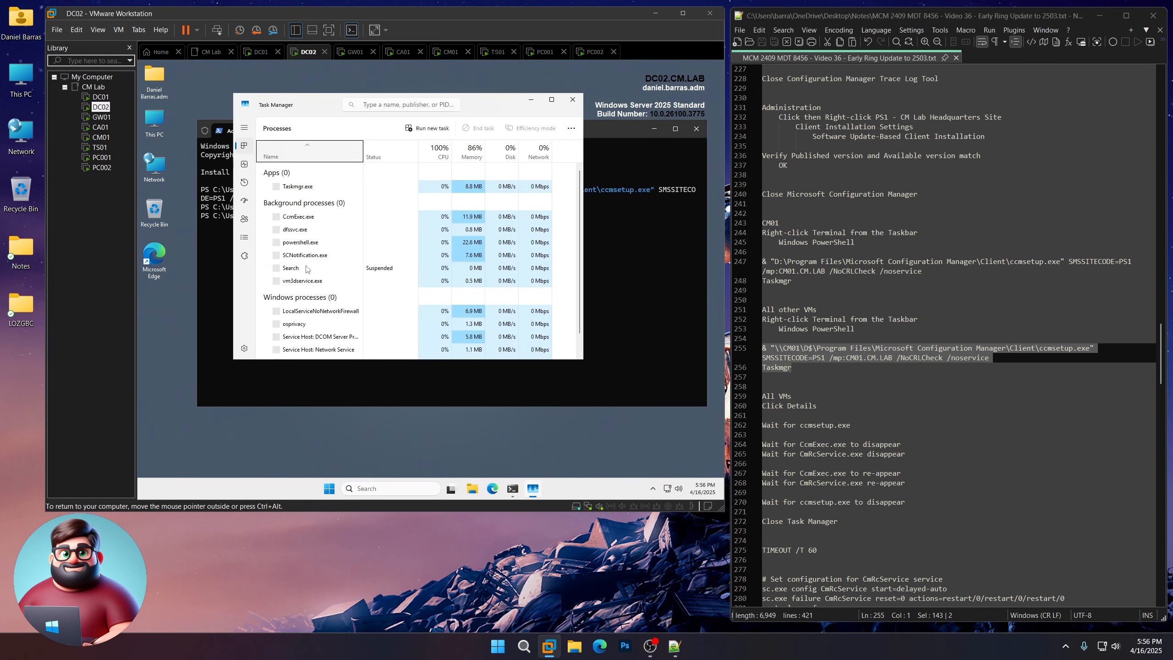
pyautogui.click(244, 237)
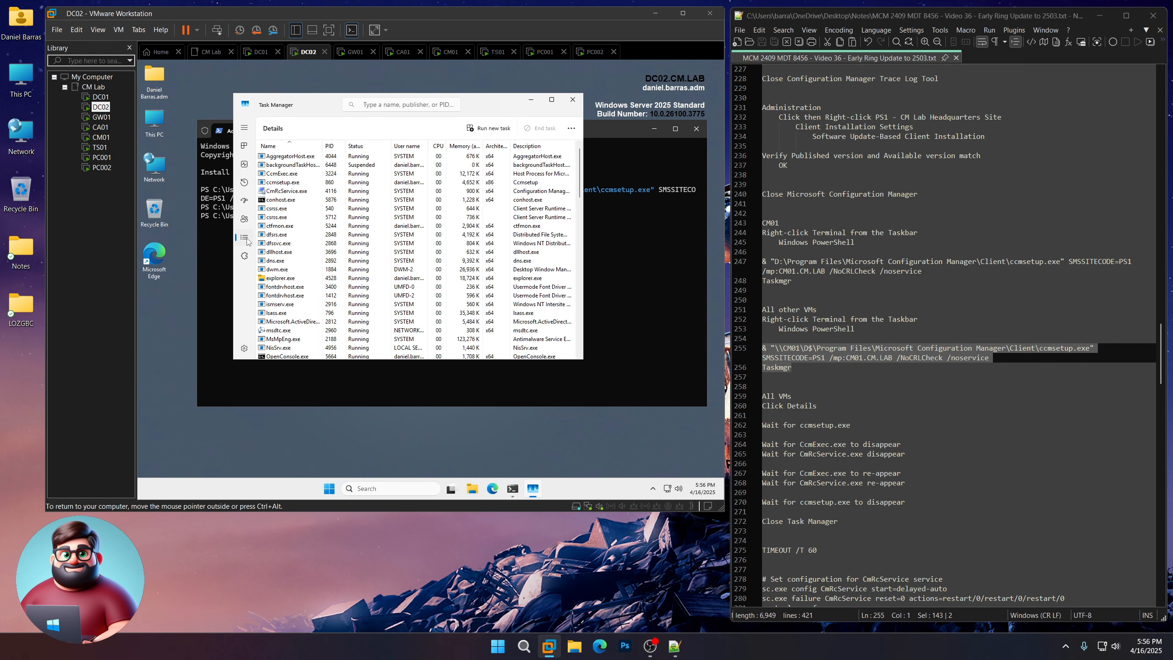
pyautogui.click(102, 116)
pyautogui.rightClick(355, 273)
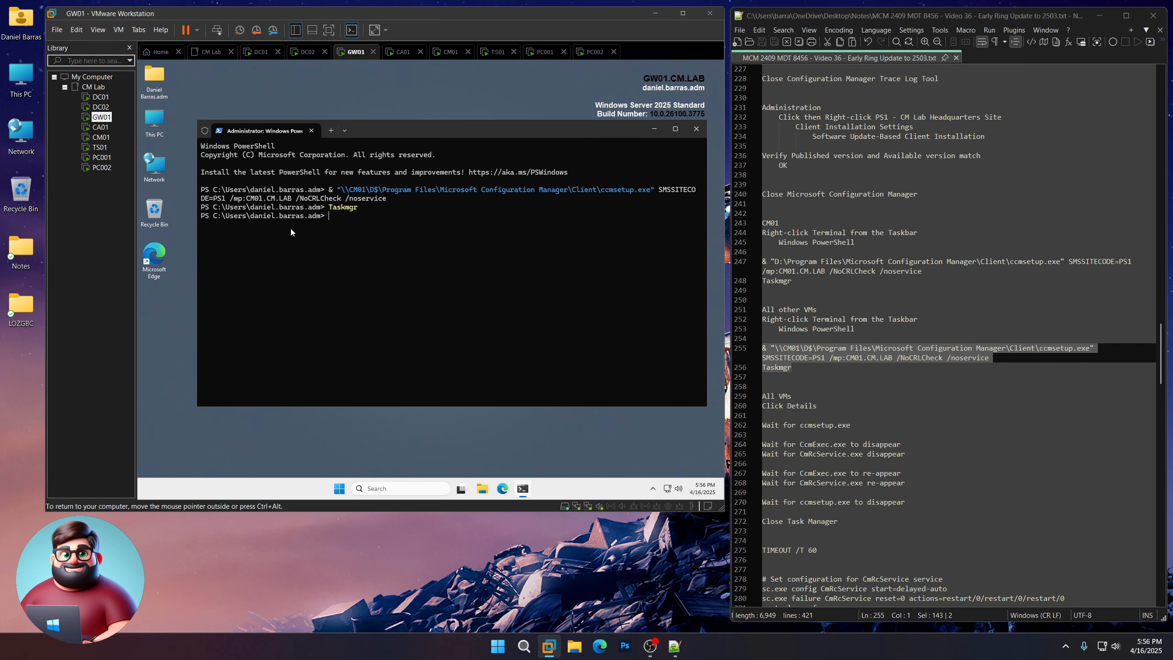
pyautogui.click(187, 208)
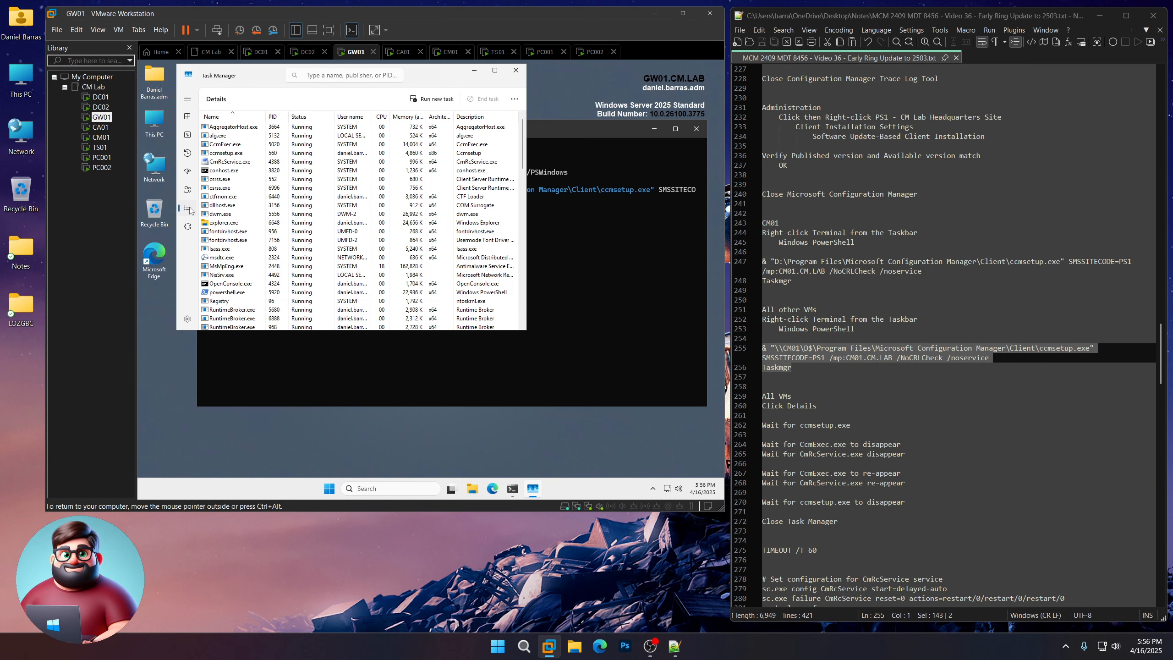
# - Run the copied ccmsetup.exe and Taskmgr commands on CA01 and TS01, listing the detailed processes in Task Manager on each
pyautogui.click(109, 131)
pyautogui.rightClick(348, 291)
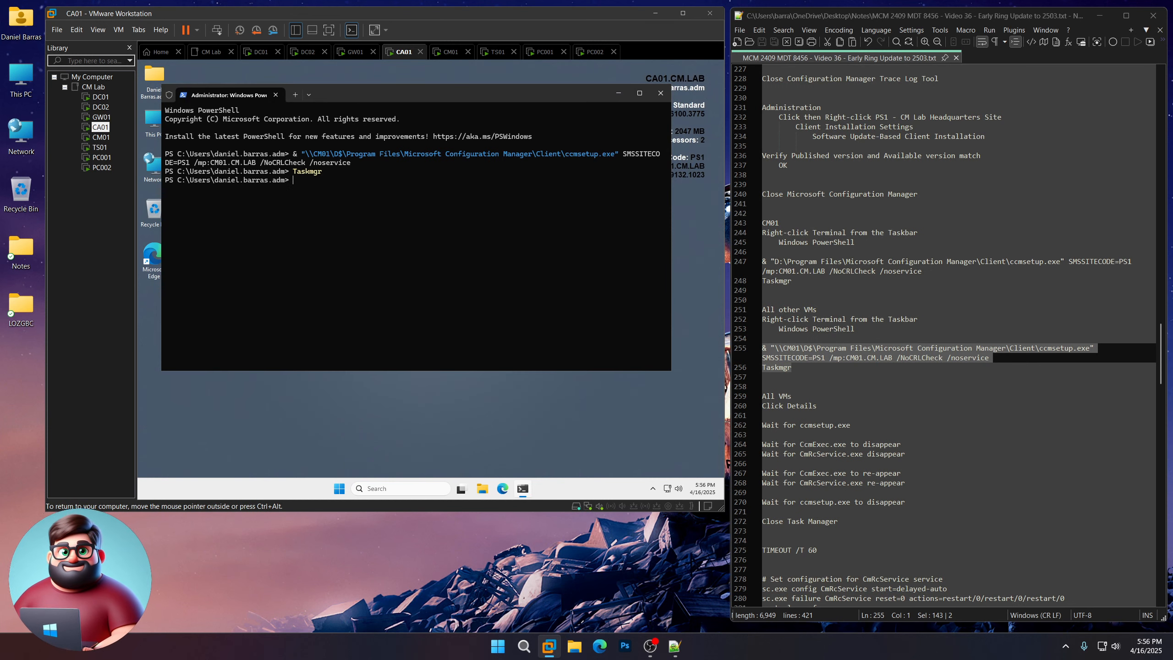
pyautogui.click(212, 254)
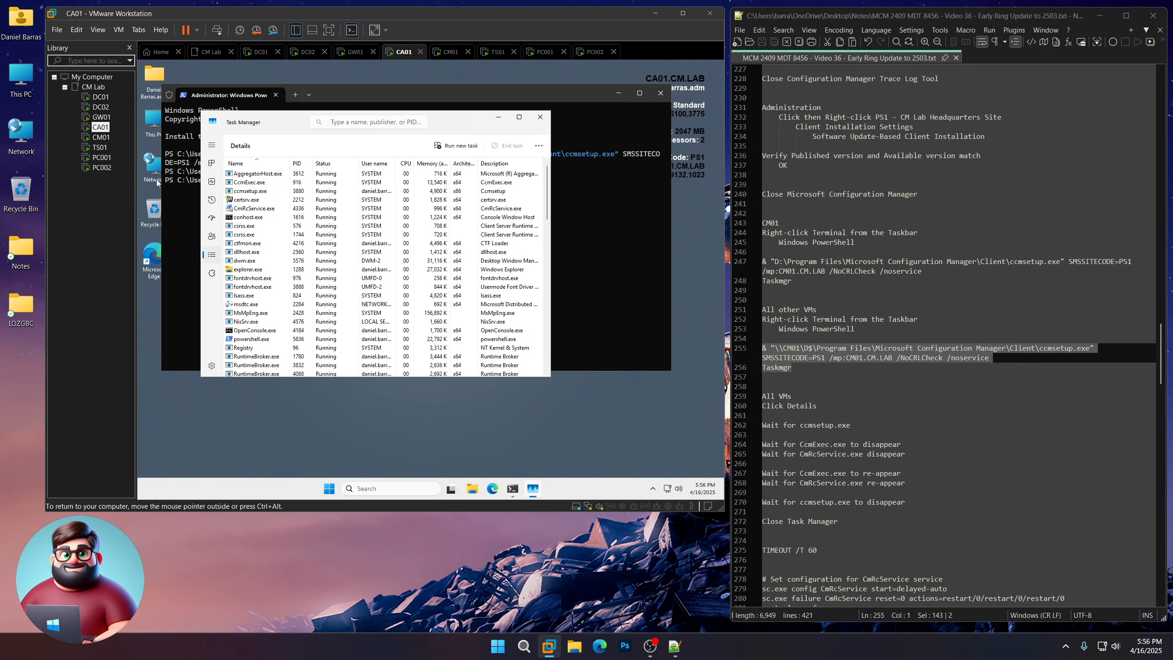
pyautogui.click(100, 147)
pyautogui.rightClick(310, 235)
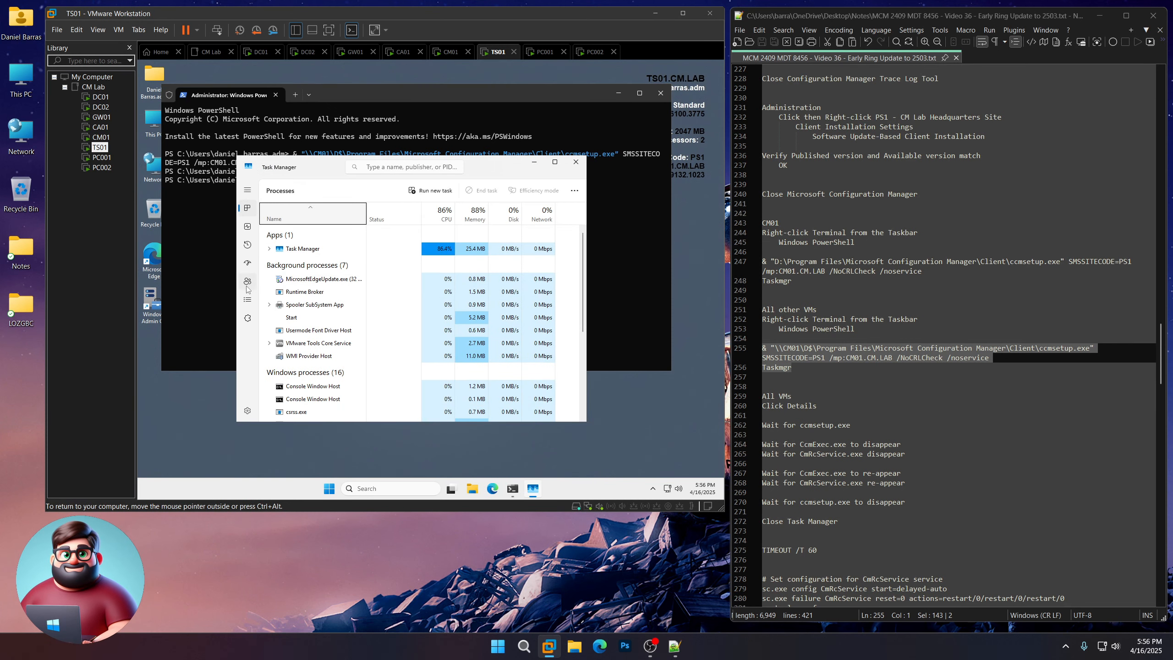
pyautogui.click(248, 298)
# - Run the copied ccmsetup.exe and Taskmgr commands on PC001 and PC002, listing the detailed processes in Task Manager on each
pyautogui.click(102, 157)
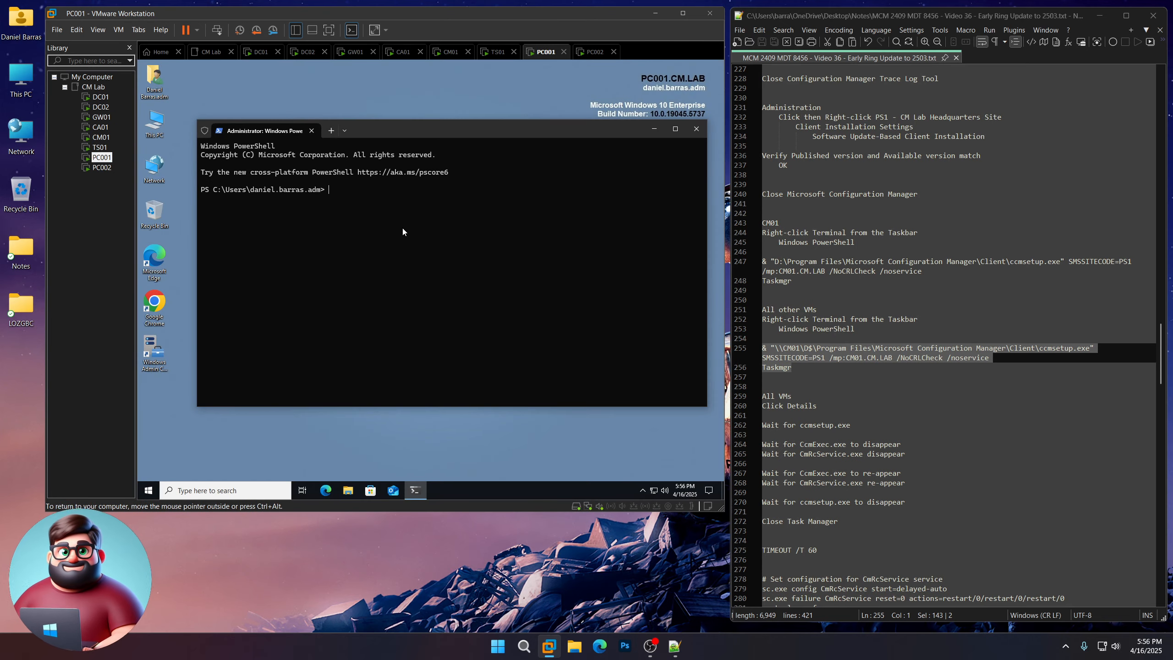
pyautogui.rightClick(402, 231)
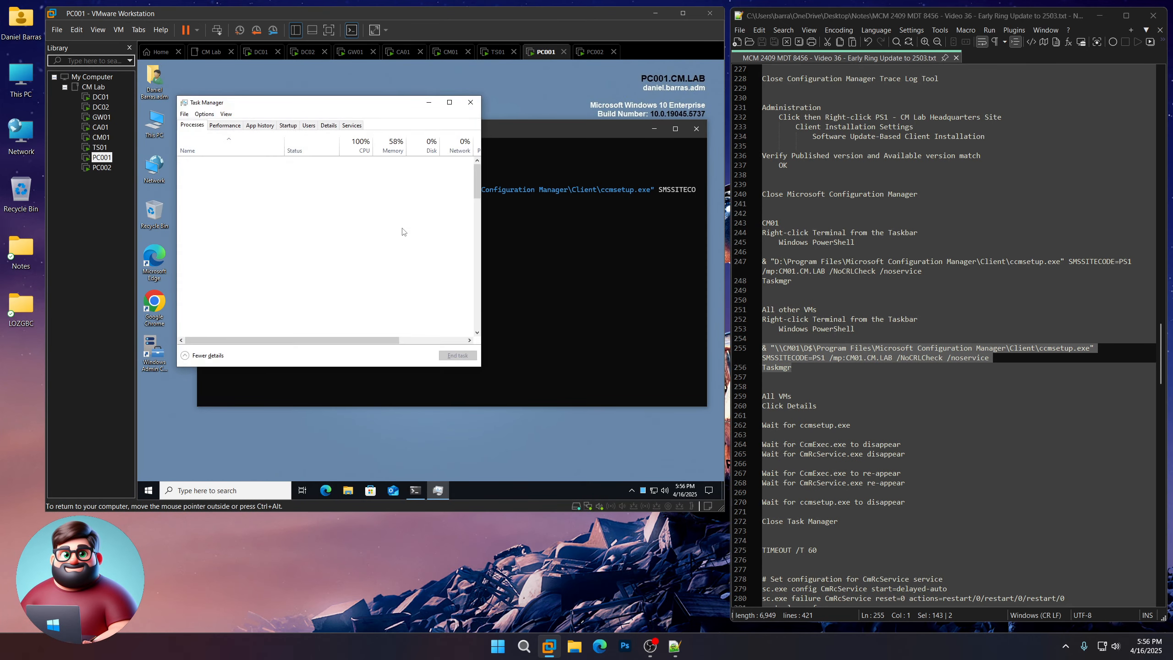
pyautogui.click(329, 126)
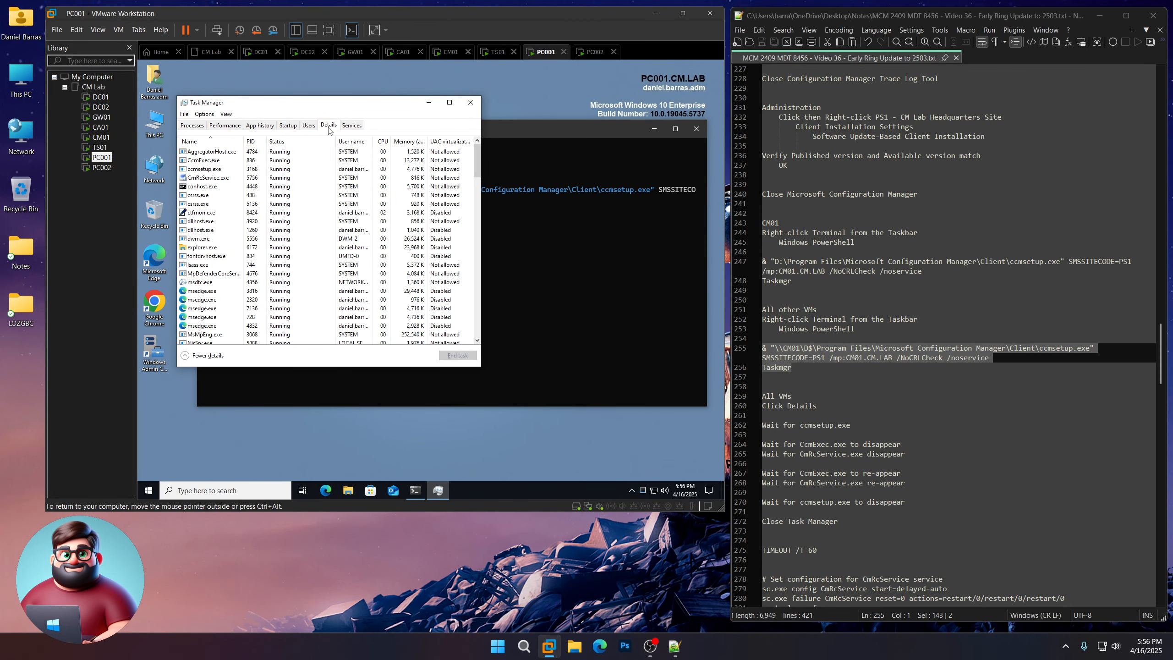
pyautogui.click(102, 167)
pyautogui.rightClick(442, 261)
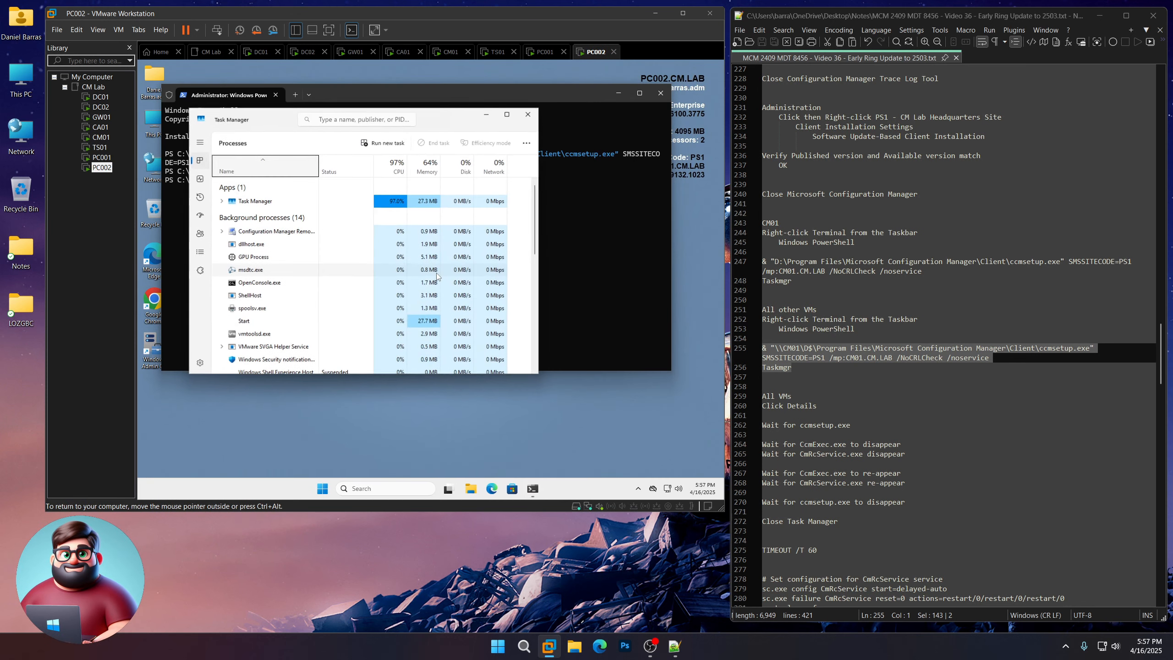
pyautogui.click(201, 255)
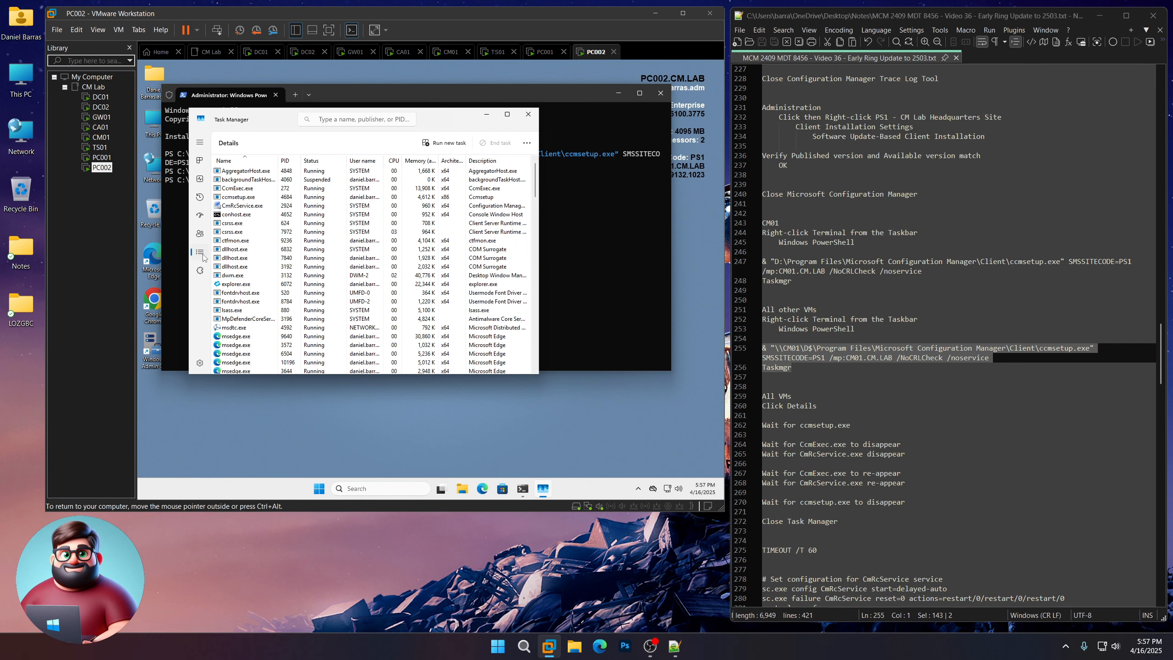
# - Return to DC01, mark the "Wait for ccmsetup.exe" line in the notes and check for that process in Task Manager
pyautogui.click(101, 96)
pyautogui.scroll(-4, 876, 373)
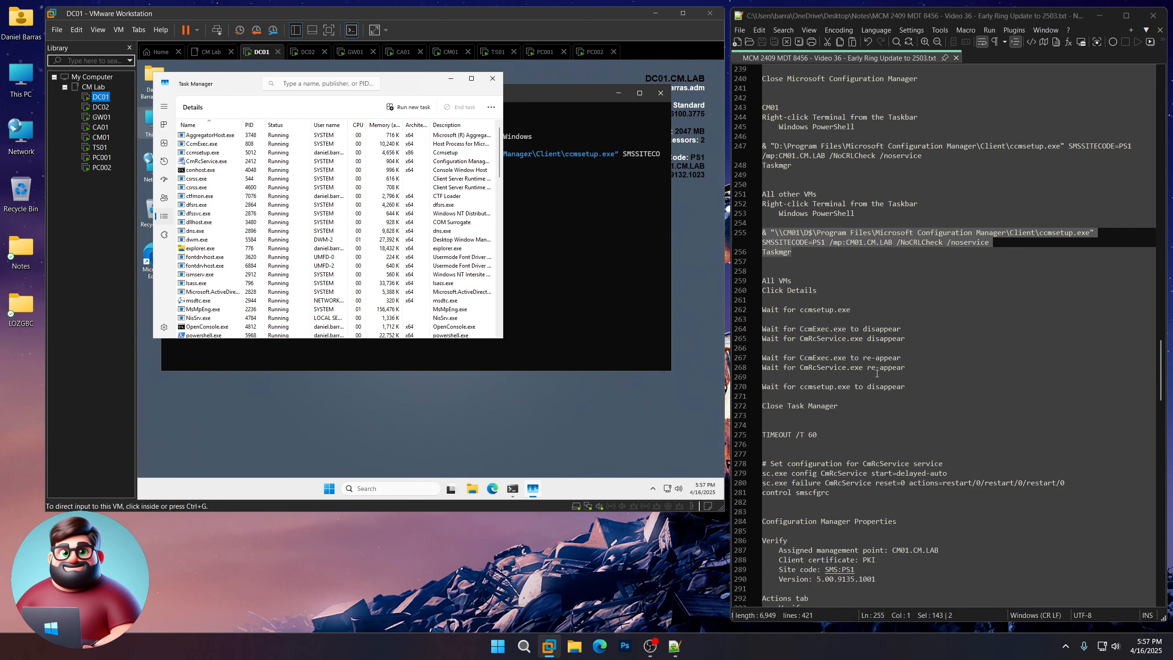
pyautogui.scroll(-5, 875, 372)
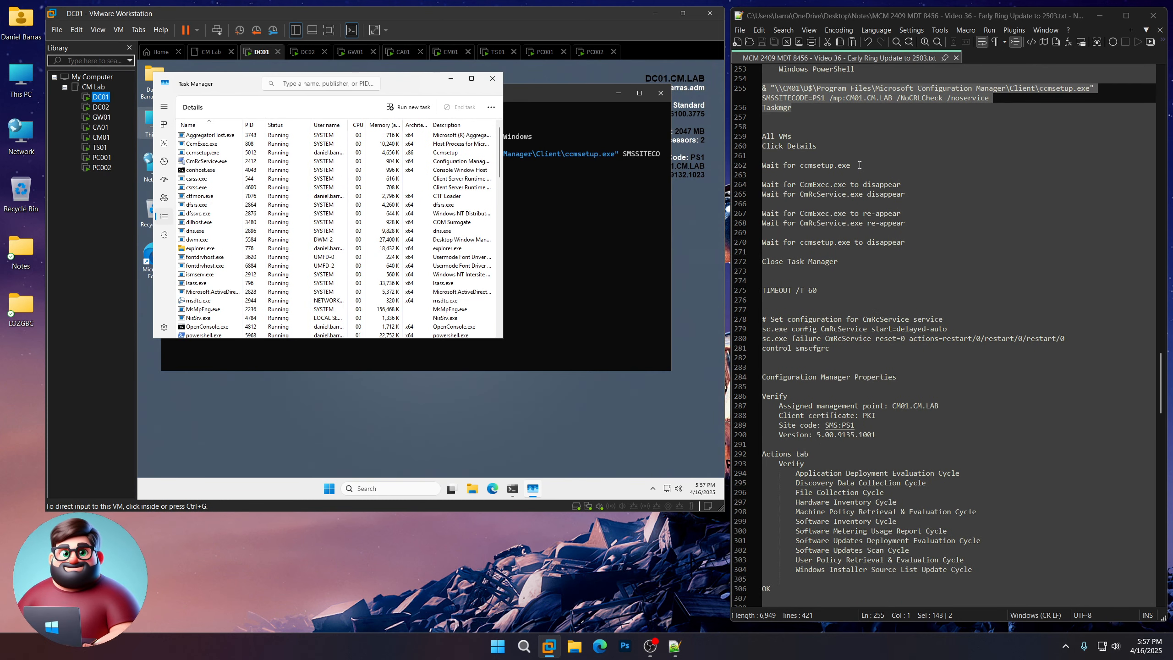
pyautogui.moveTo(859, 165); pyautogui.dragTo(743, 163)
pyautogui.click(208, 153)
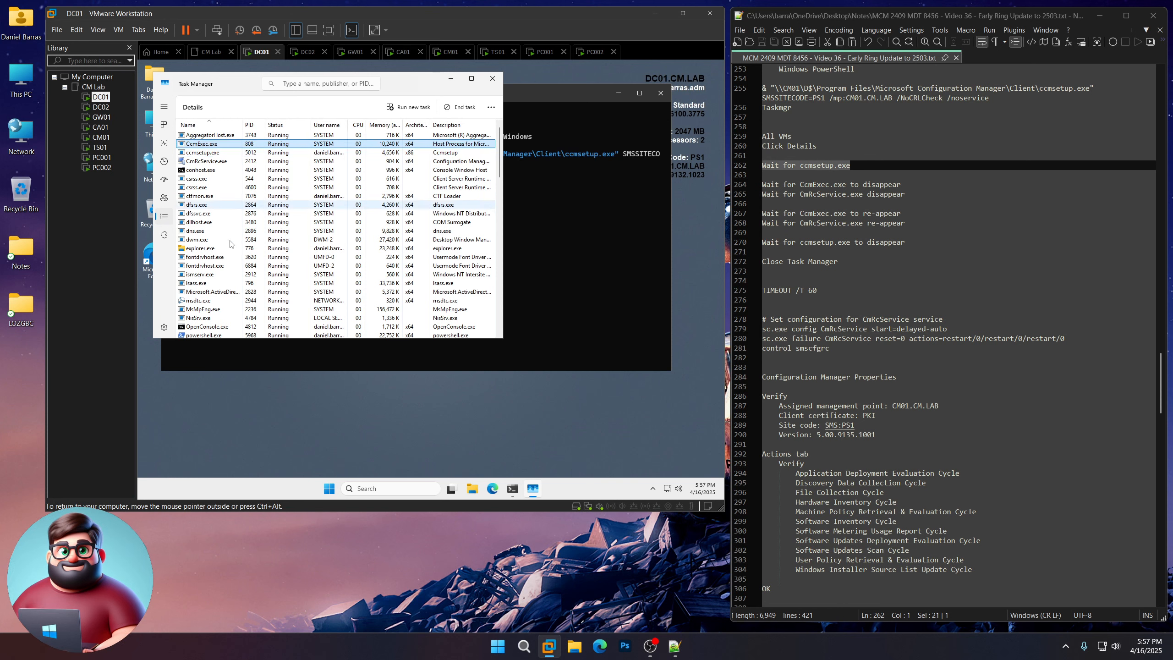
# - Check CmRcService.exe in DC01's Task Manager and mark the notes on waiting for CcmExec.exe, CmRcService.exe and ccmsetup.exe to disappear
pyautogui.click(203, 162)
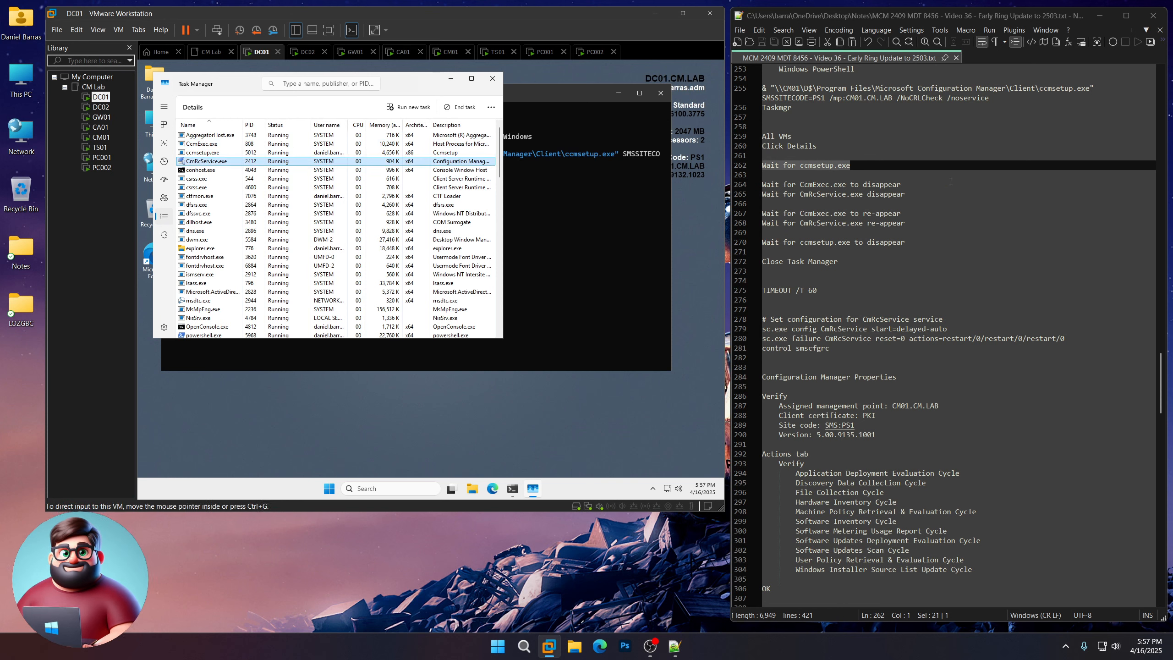
pyautogui.moveTo(905, 194); pyautogui.dragTo(742, 182)
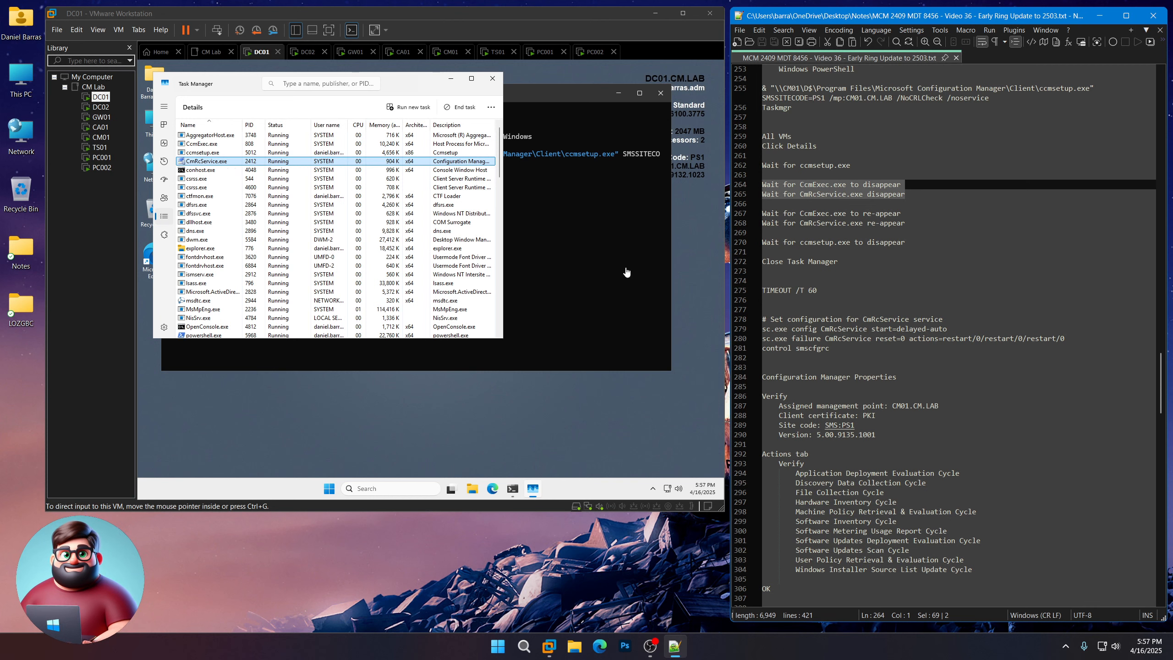
pyautogui.moveTo(801, 242); pyautogui.dragTo(851, 240)
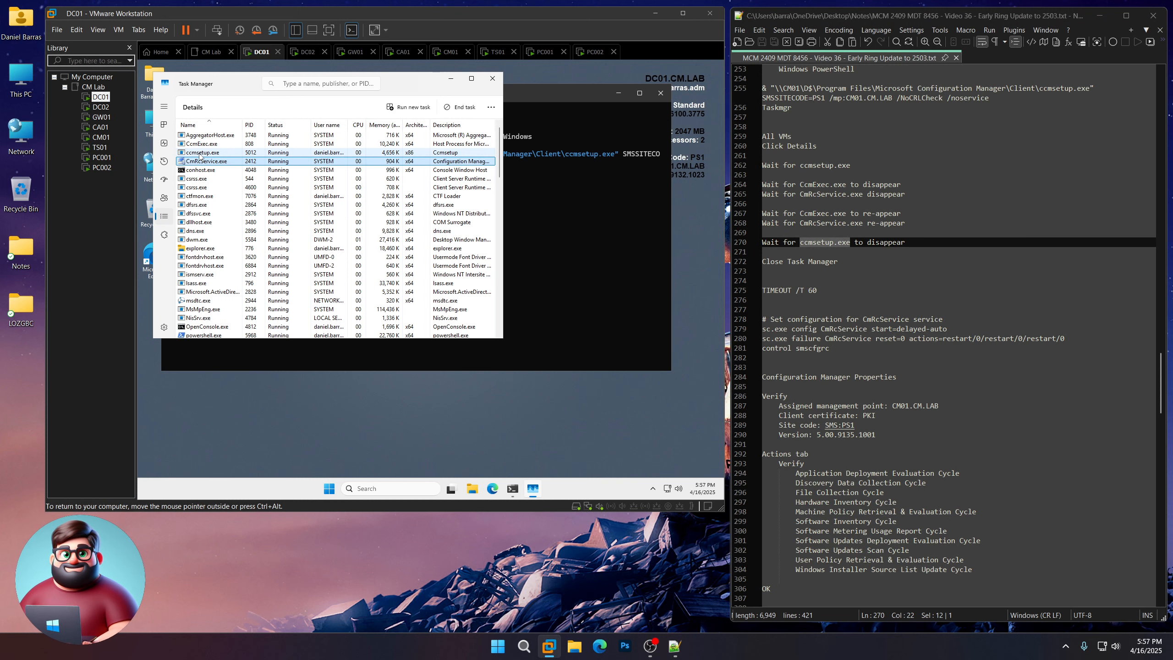
# - Mark the "TIMEOUT /T 60" command and the expected client version 5.00.9135.1001 in the notes
pyautogui.moveTo(825, 286); pyautogui.dragTo(756, 286)
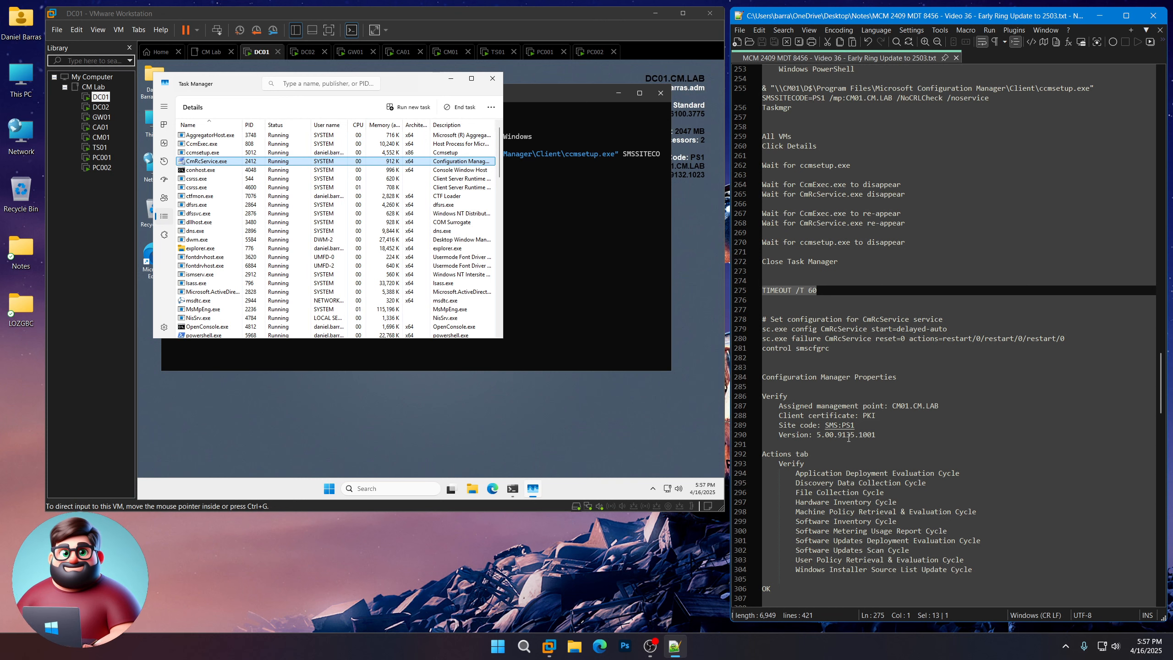
pyautogui.moveTo(882, 435); pyautogui.dragTo(815, 434)
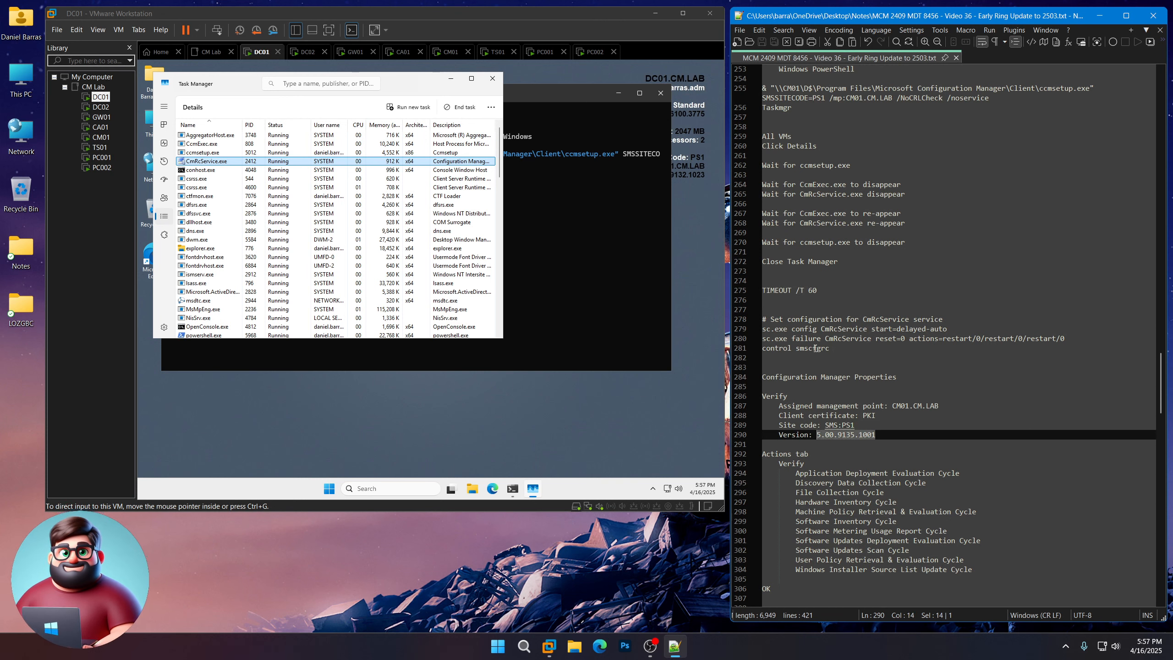
pyautogui.moveTo(820, 292); pyautogui.dragTo(743, 287)
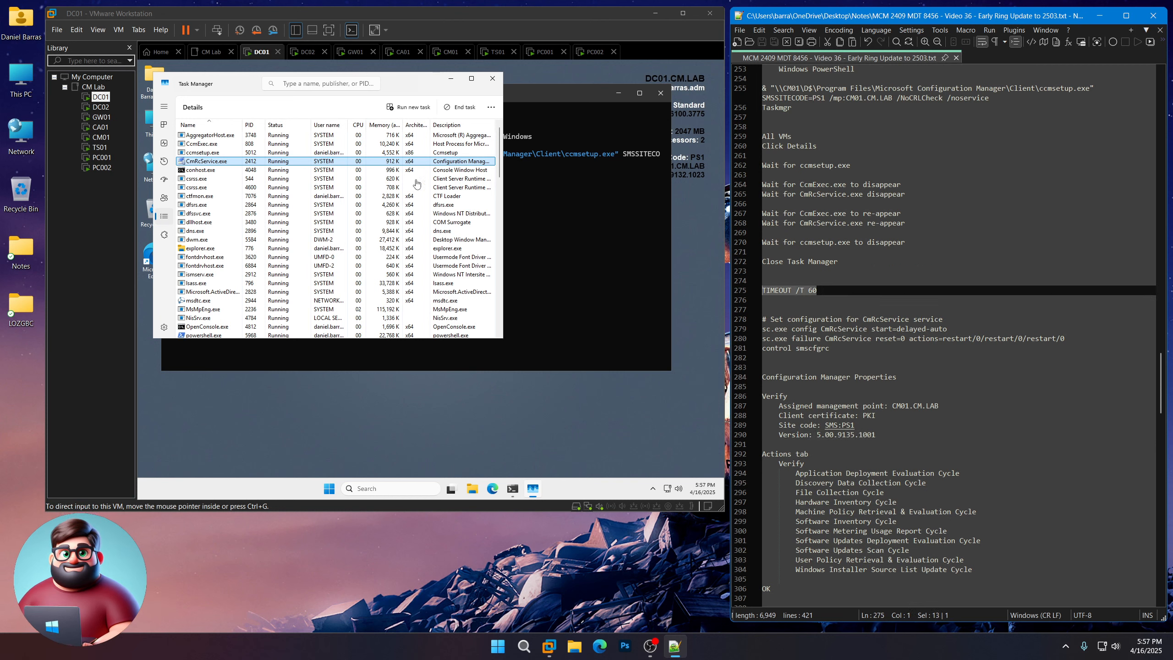
# - Check DC01's processes against the "Wait for ccmsetup.exe to disappear" line in the notes and close Task Manager there
pyautogui.click(399, 87)
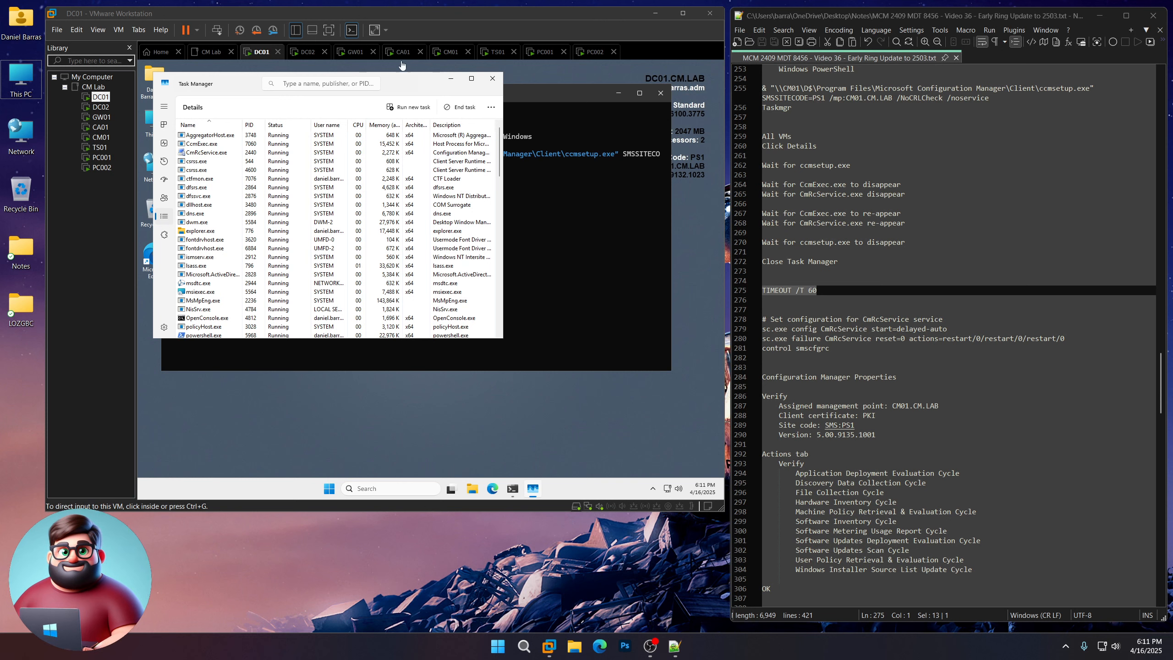
pyautogui.moveTo(910, 240); pyautogui.dragTo(761, 242)
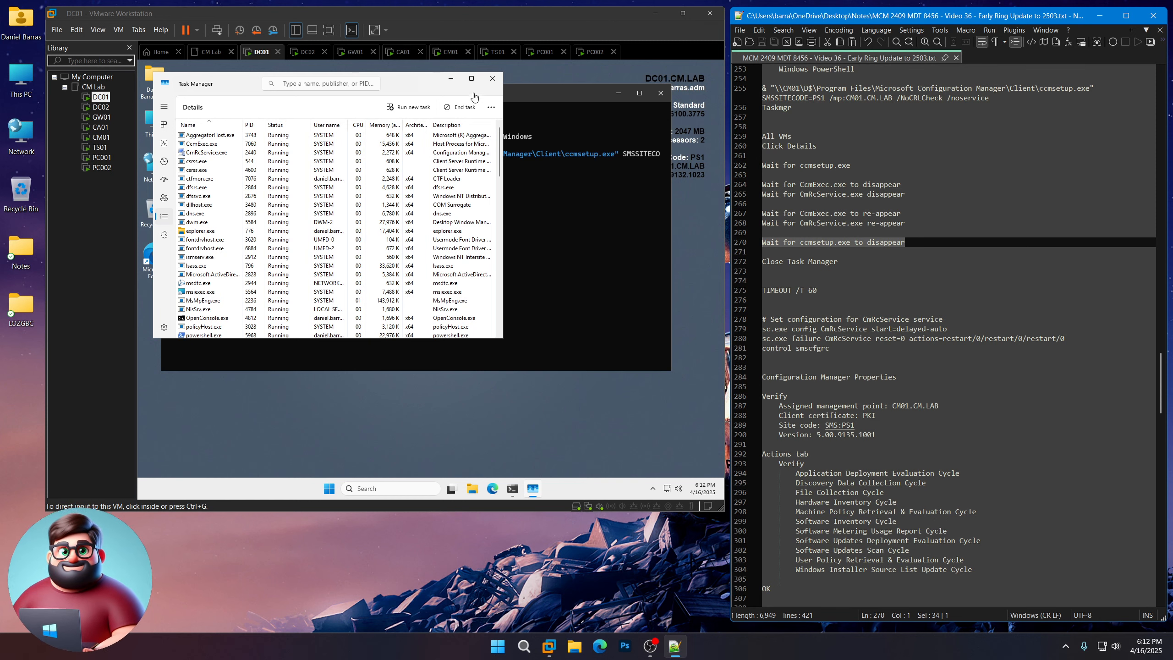
pyautogui.click(492, 81)
pyautogui.click(492, 82)
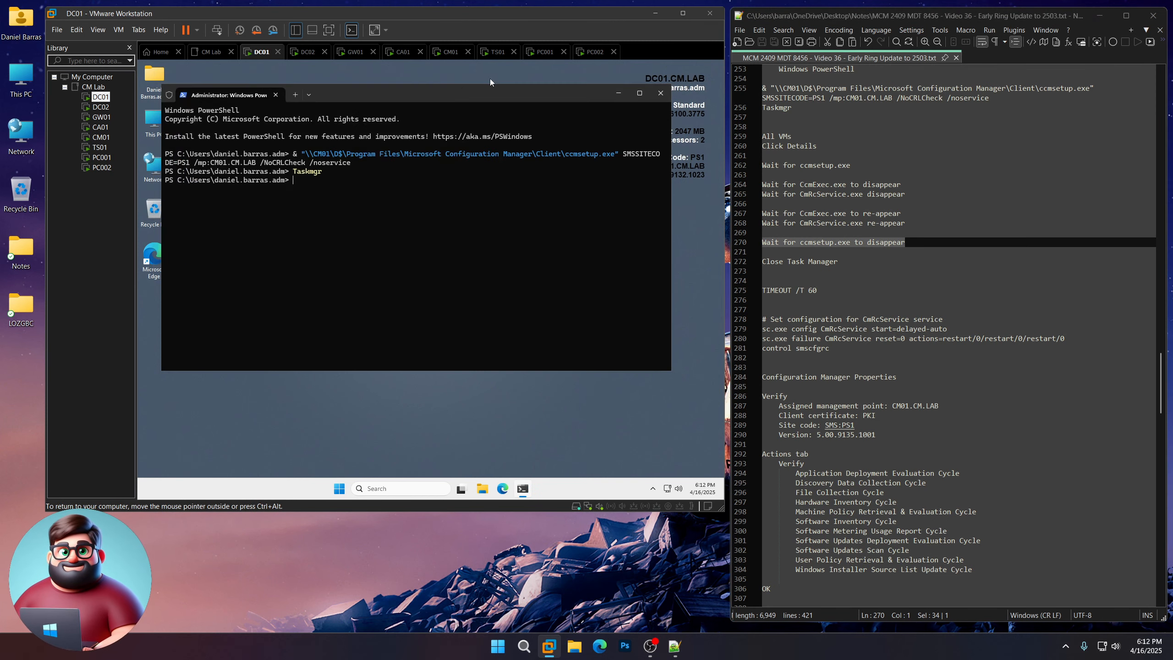
# - Check the running processes on DC02, close its Task Manager and switch to GW01
pyautogui.click(101, 107)
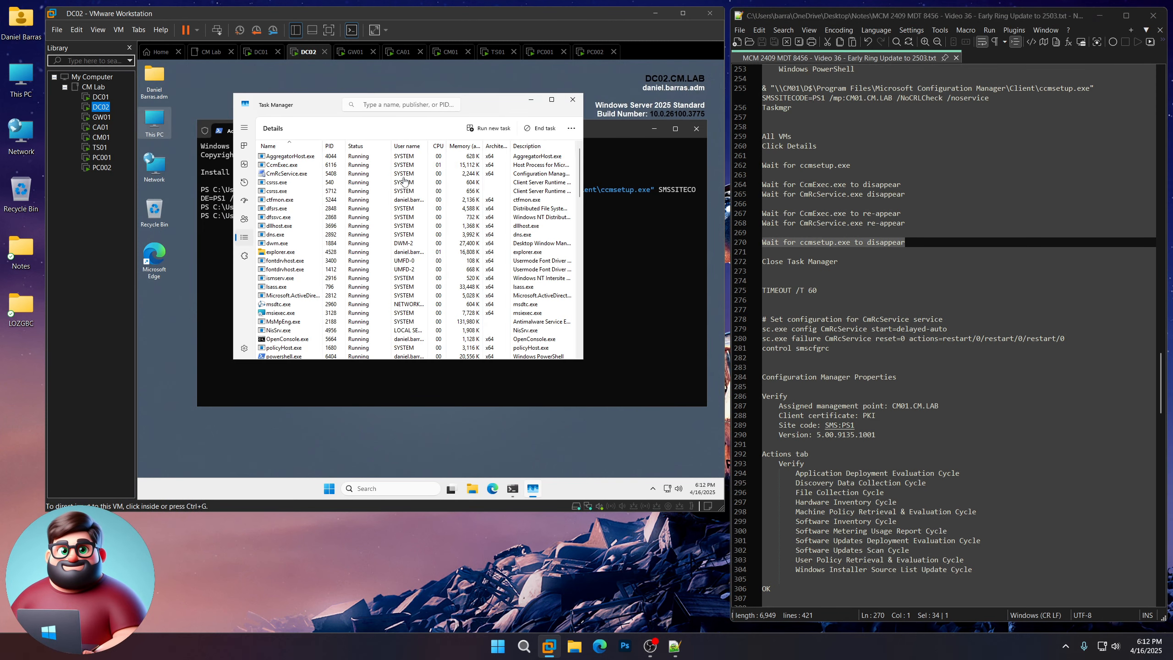
pyautogui.click(572, 100)
pyautogui.click(104, 120)
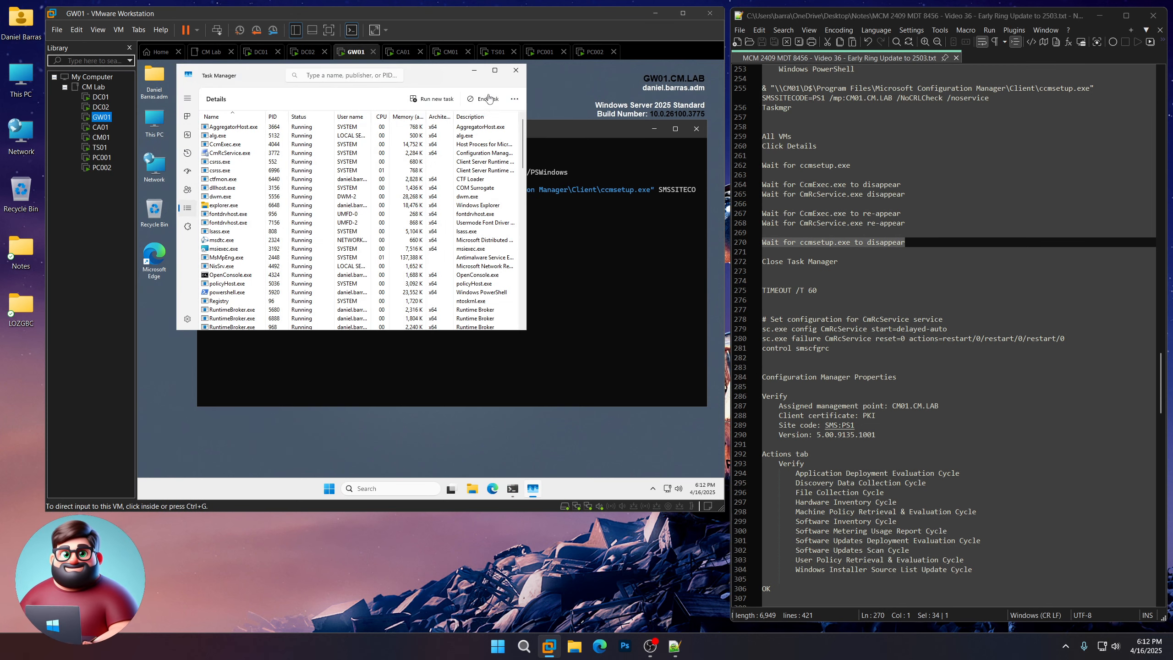
# - Close Task Manager on GW01, CA01 and CM01, and confirm that ccmsetup.exe installed correctly on CM01
pyautogui.click(516, 72)
pyautogui.click(102, 128)
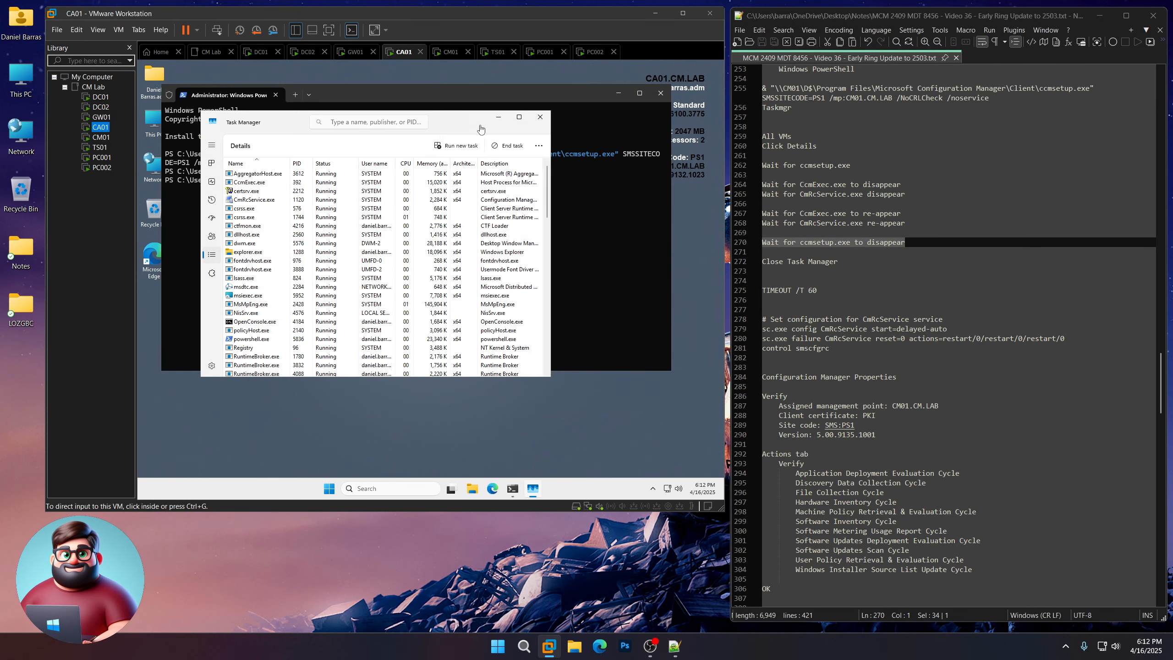
pyautogui.click(548, 123)
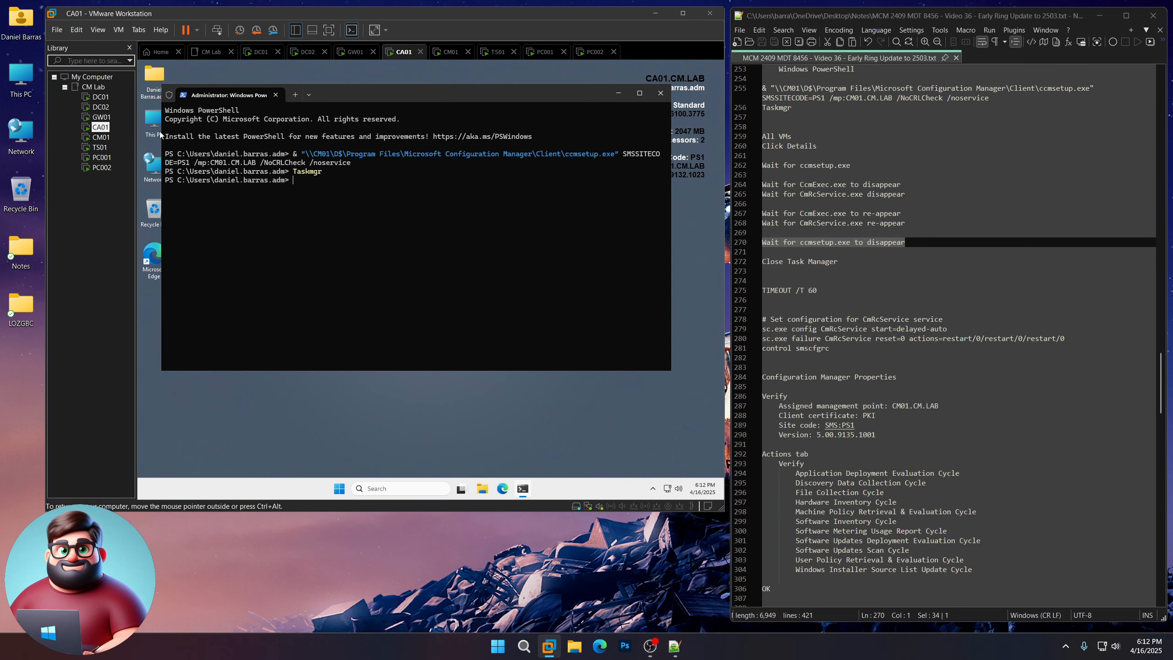
pyautogui.click(102, 137)
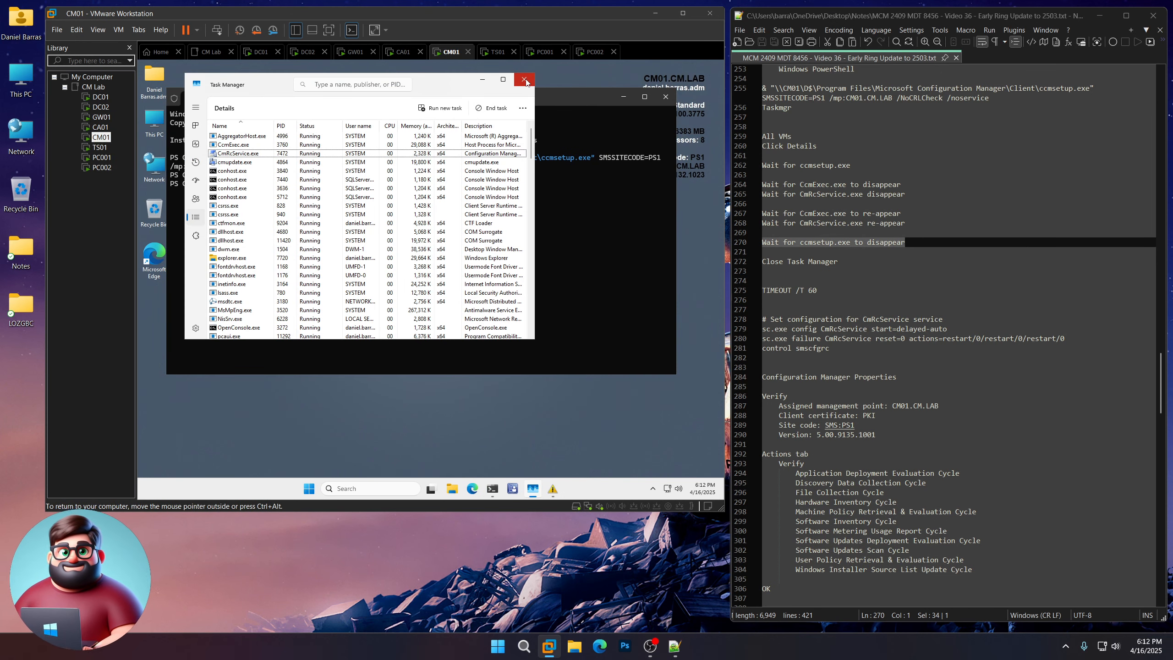
pyautogui.click(524, 80)
pyautogui.click(338, 230)
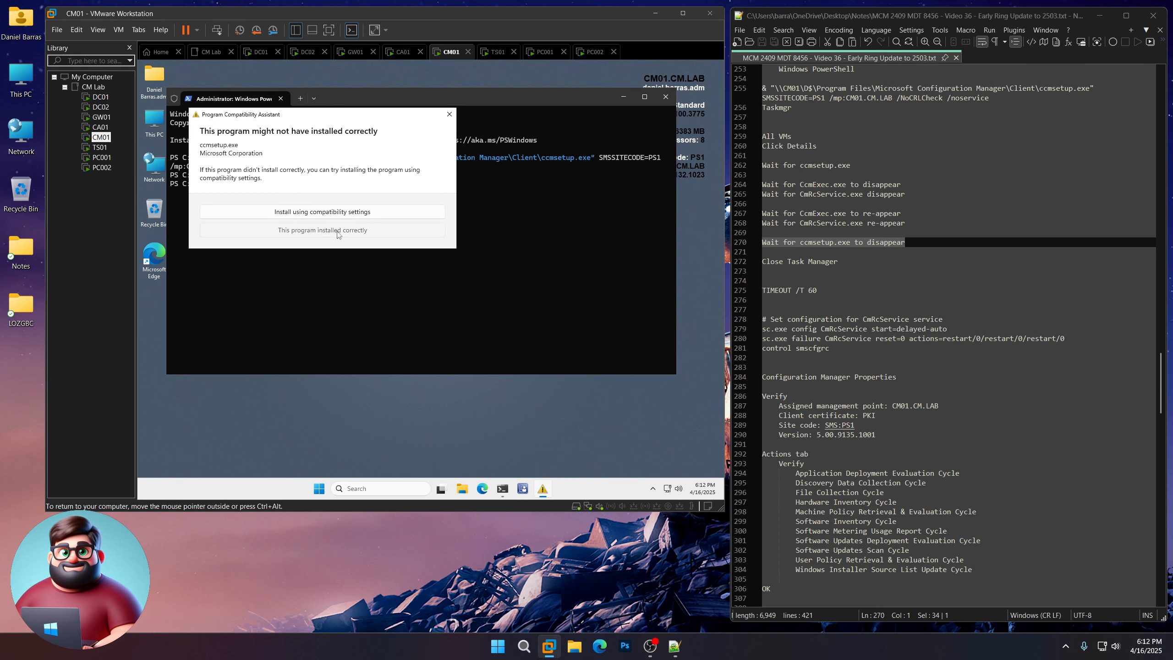
# - Close Task Manager on the TS01, PC001 and PC002 virtual machines
pyautogui.click(99, 148)
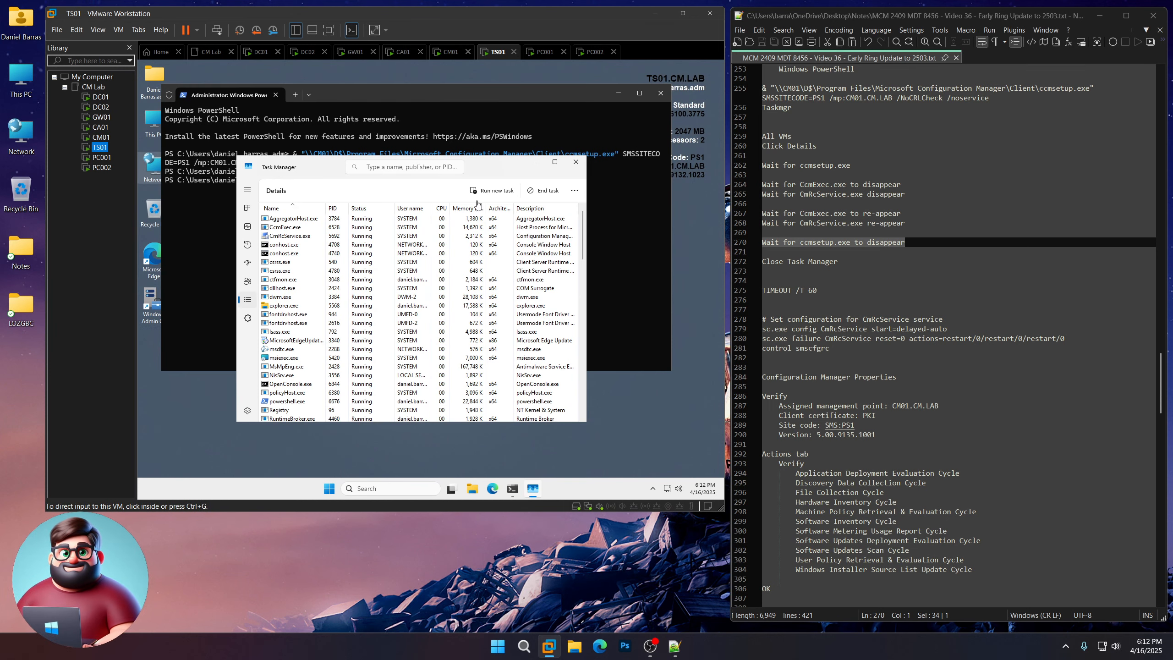
pyautogui.click(575, 162)
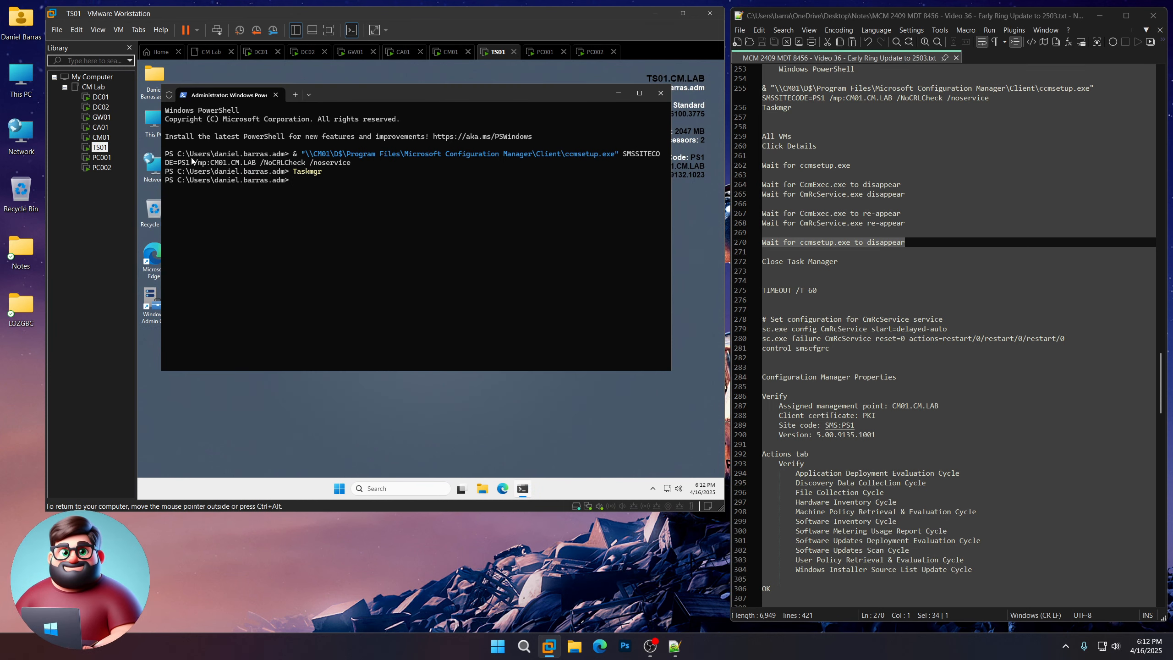
pyautogui.click(102, 157)
pyautogui.click(470, 102)
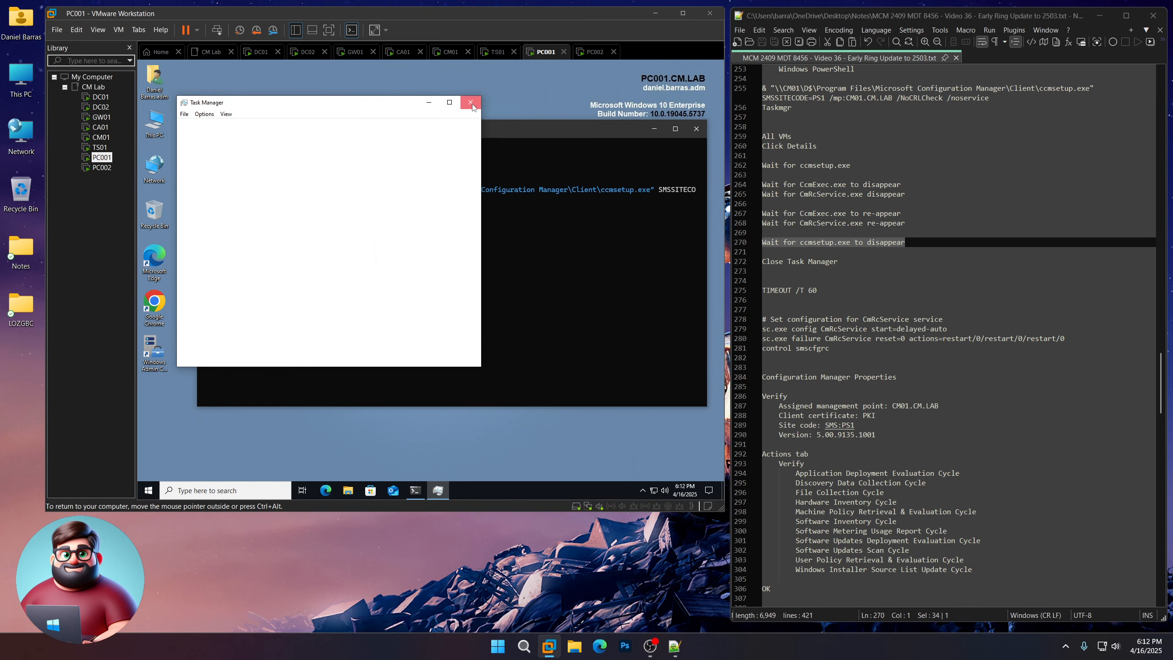
pyautogui.click(102, 167)
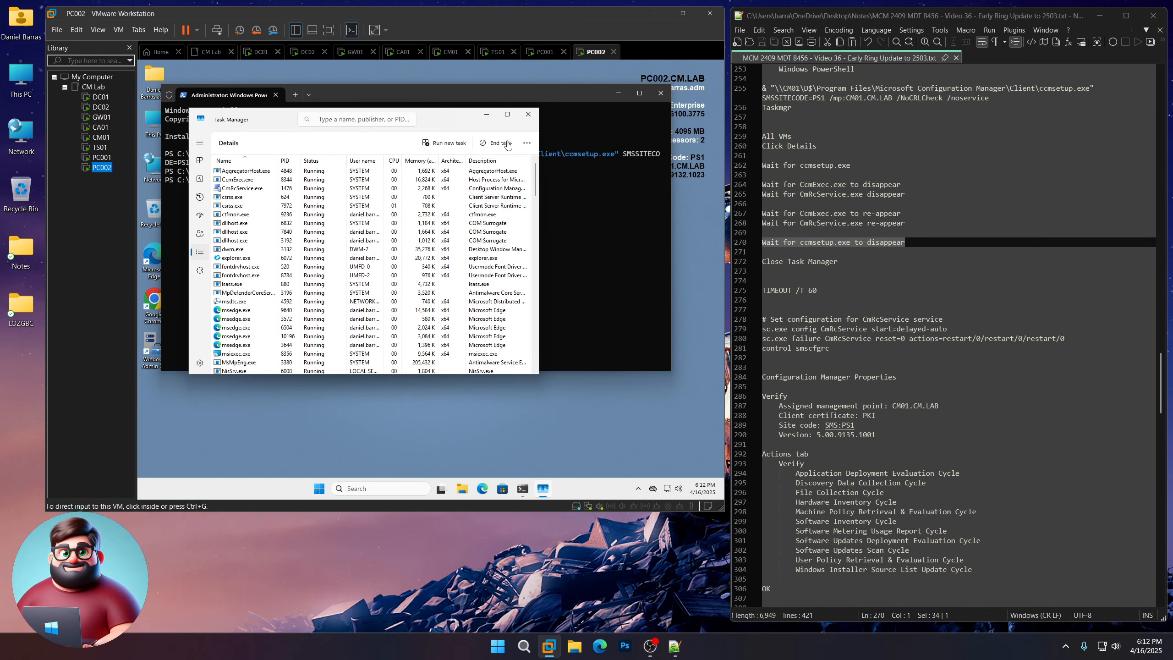
pyautogui.click(527, 113)
# - Copy the TIMEOUT /T 60 command from the notes and run it in PowerShell on PC002
pyautogui.click(748, 291)
pyautogui.hotkey('ctrl', 'c')
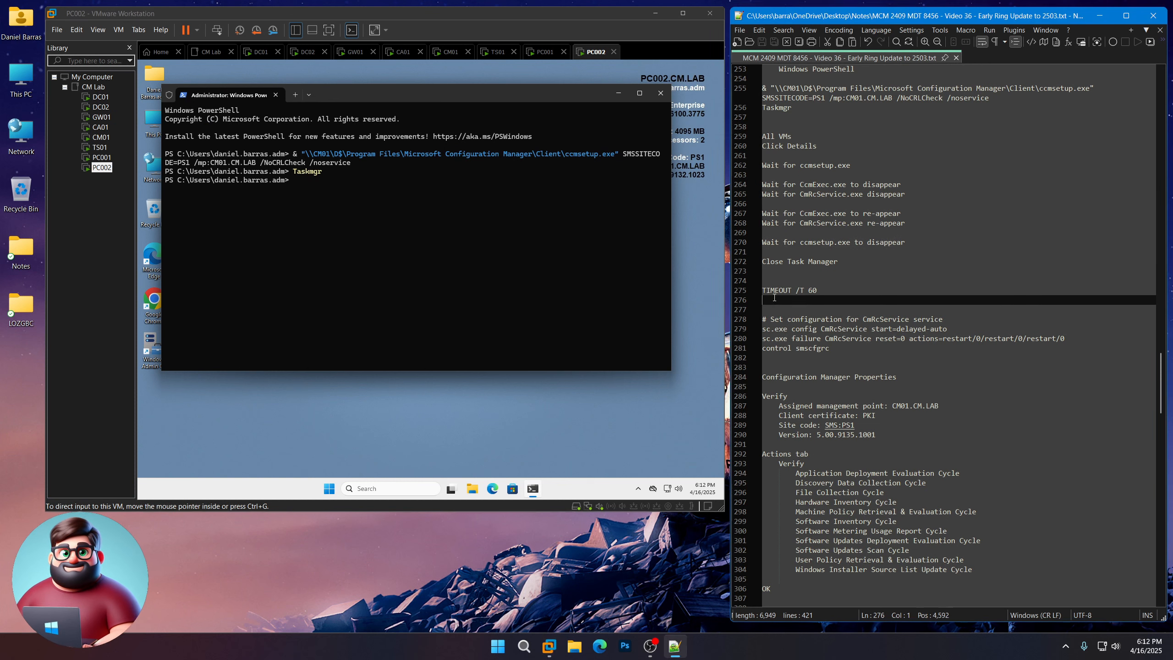
pyautogui.rightClick(784, 290)
pyautogui.click(804, 311)
pyautogui.click(398, 224)
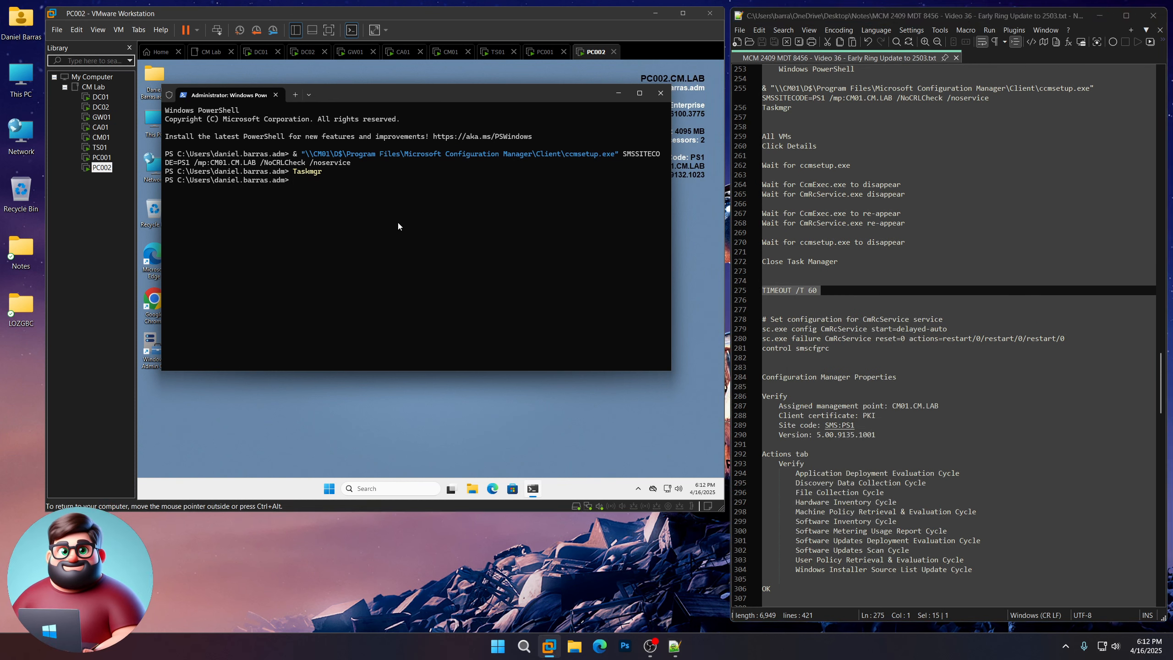
pyautogui.rightClick(398, 226)
pyautogui.press('Return')
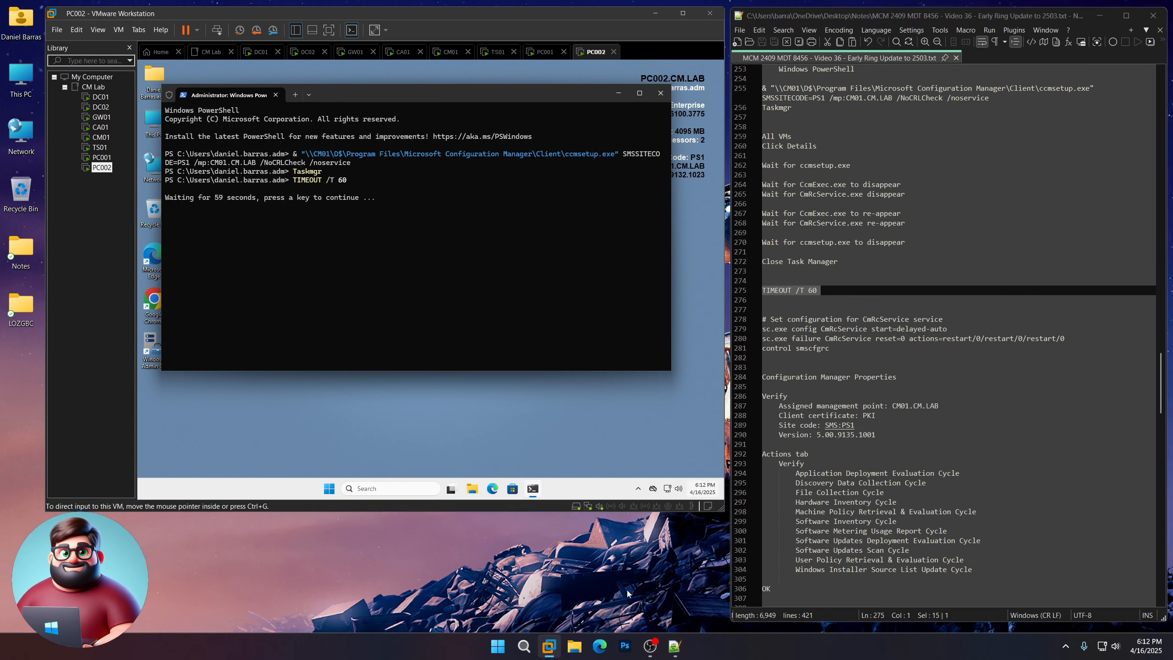
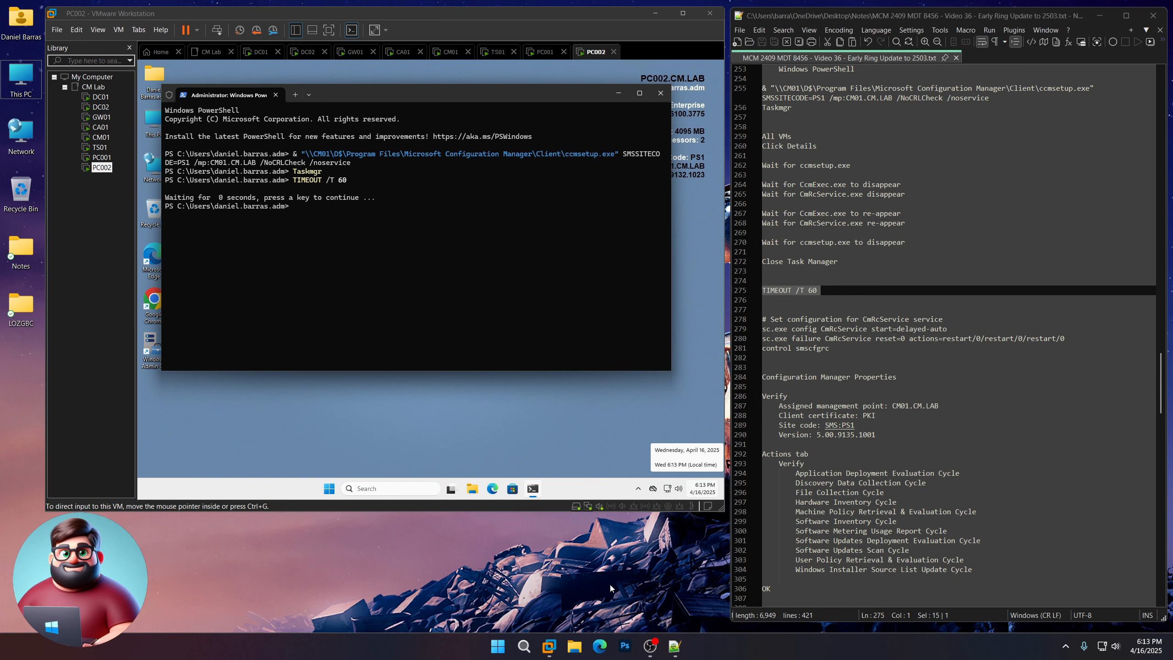
# - Copy the CmRcService configuration block, including control smscfgrc, from the notes and run it in PowerShell on DC01
pyautogui.moveTo(768, 356); pyautogui.dragTo(760, 321)
pyautogui.rightClick(795, 329)
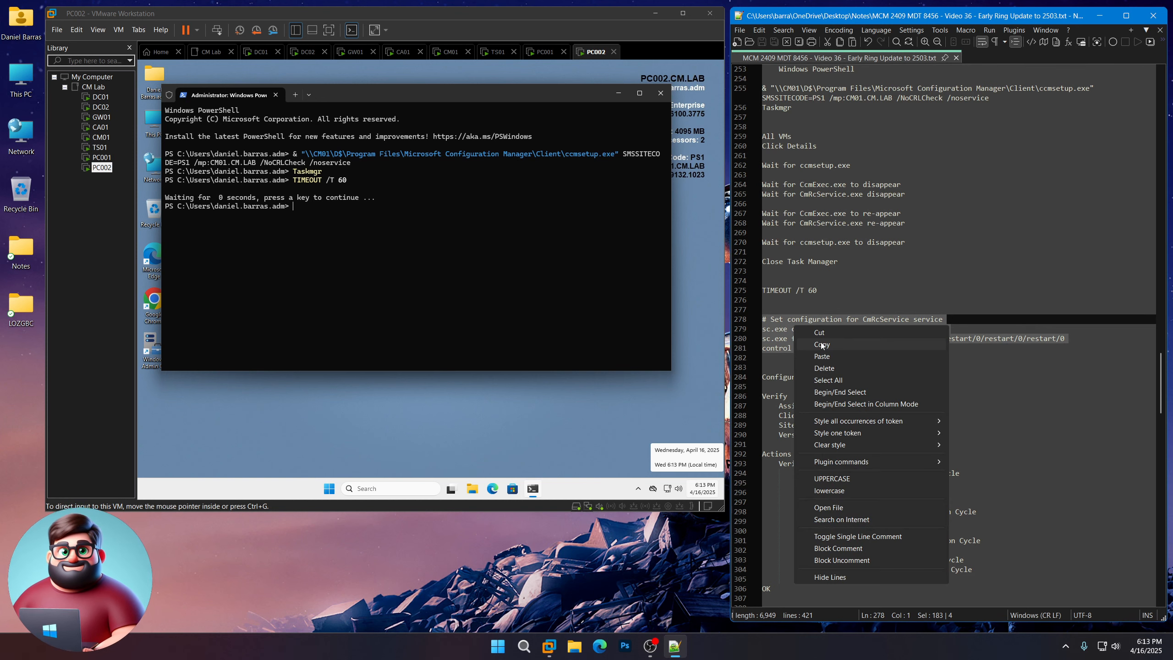
pyautogui.click(813, 344)
pyautogui.click(108, 102)
pyautogui.click(108, 102)
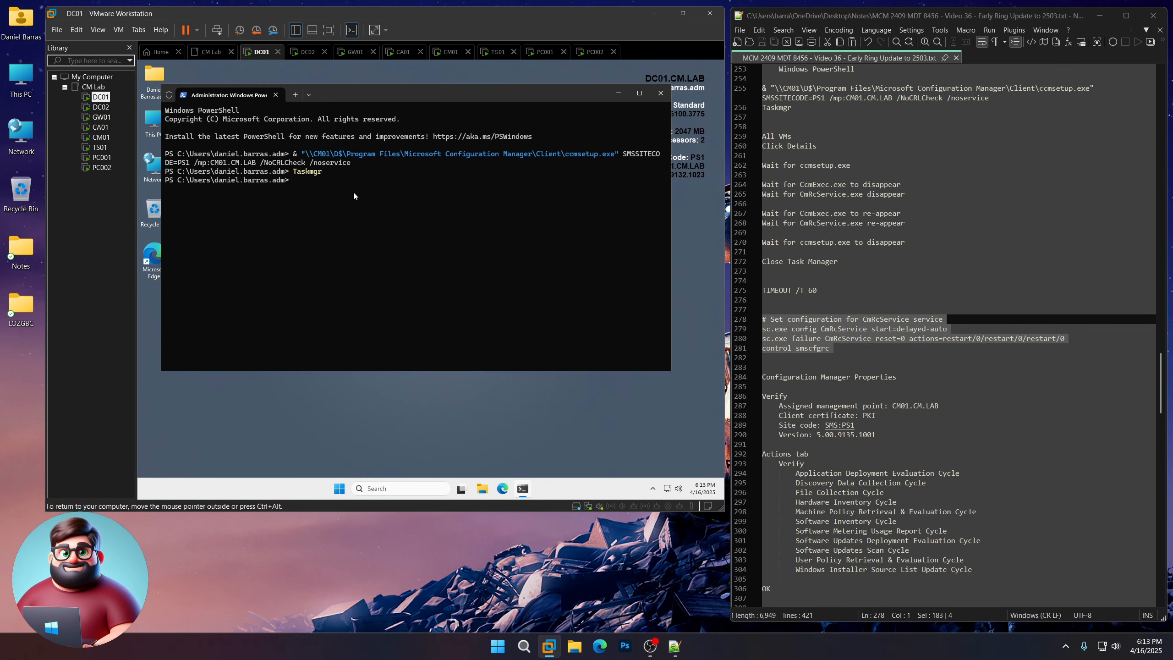
pyautogui.rightClick(352, 190)
# - Run the copied CmRcService configuration block in PowerShell on DC02, GW01, CA01, CM01, TS01, PC001 and PC002
pyautogui.click(101, 107)
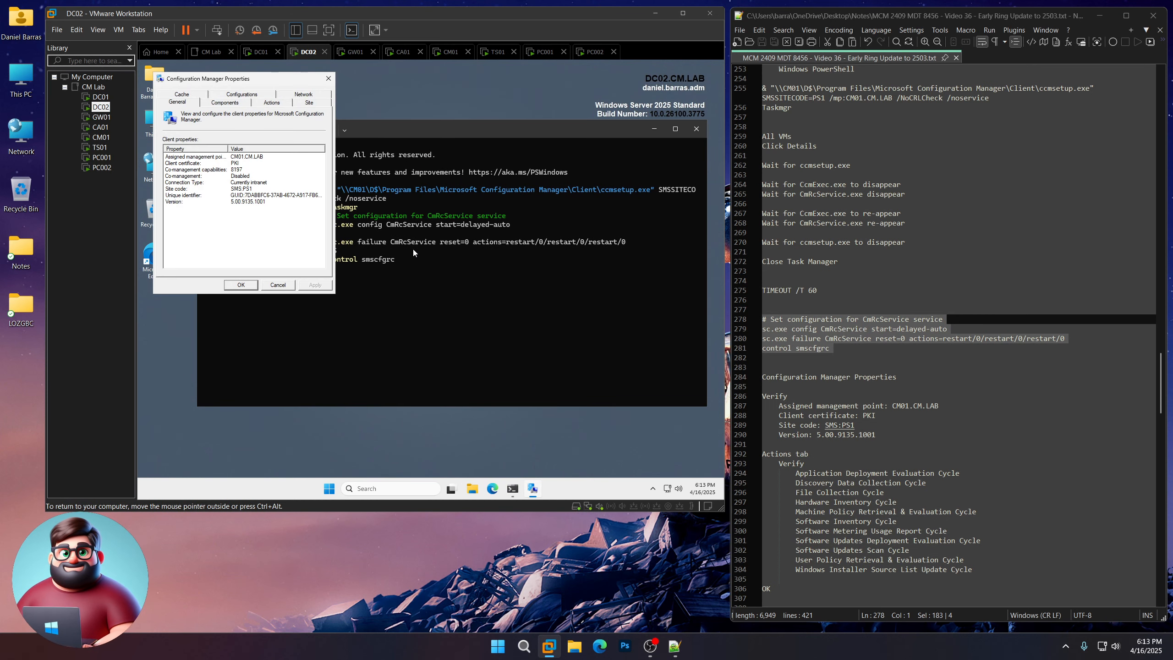
pyautogui.click(101, 117)
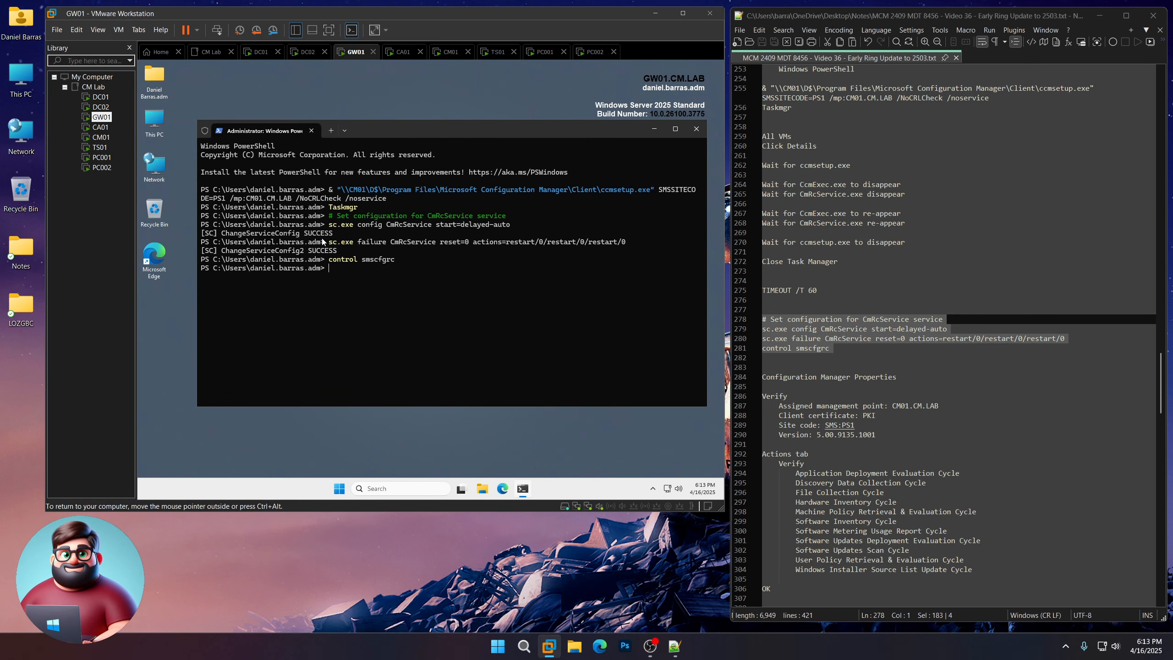
pyautogui.click(102, 127)
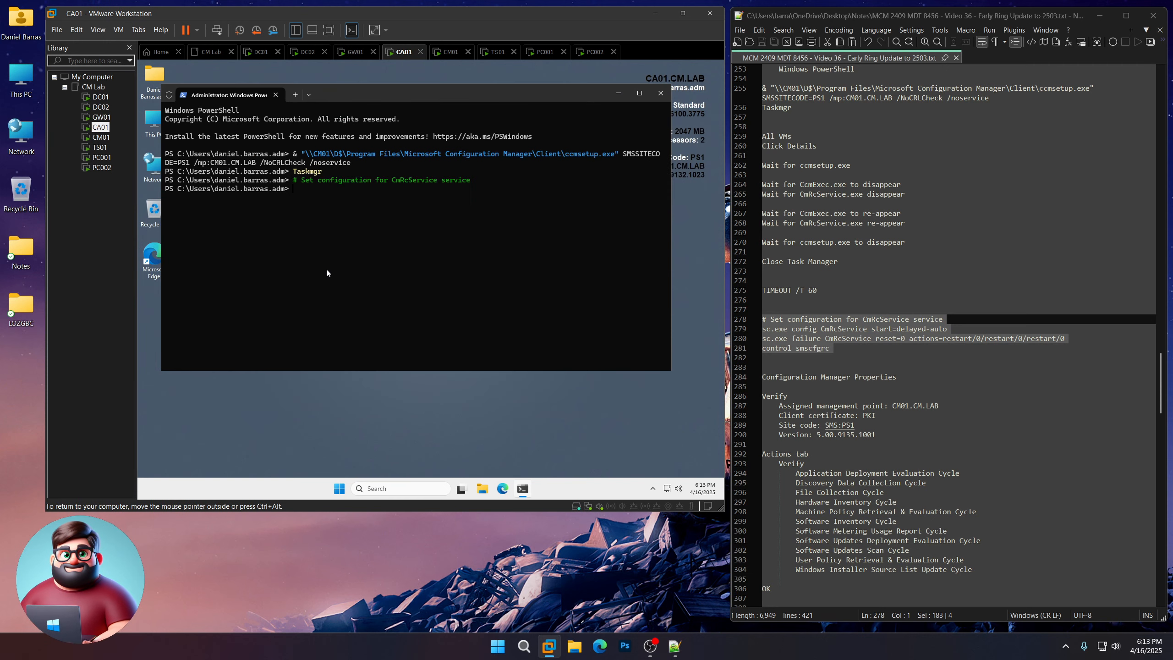
pyautogui.click(101, 137)
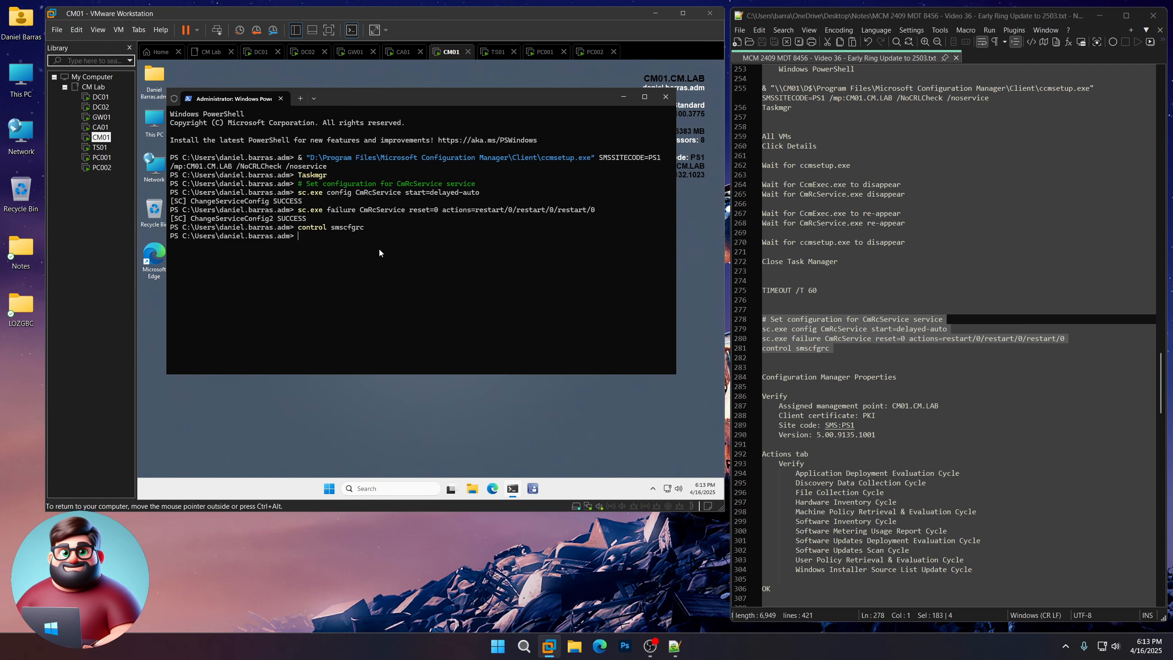
pyautogui.click(100, 147)
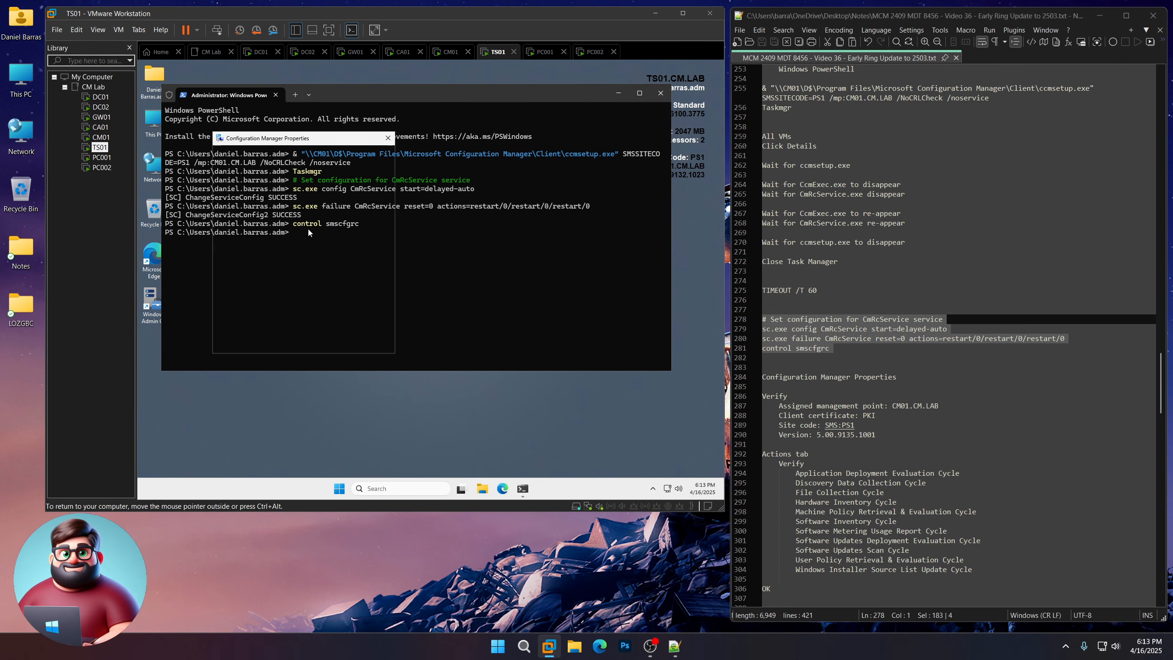
pyautogui.click(102, 157)
pyautogui.click(102, 167)
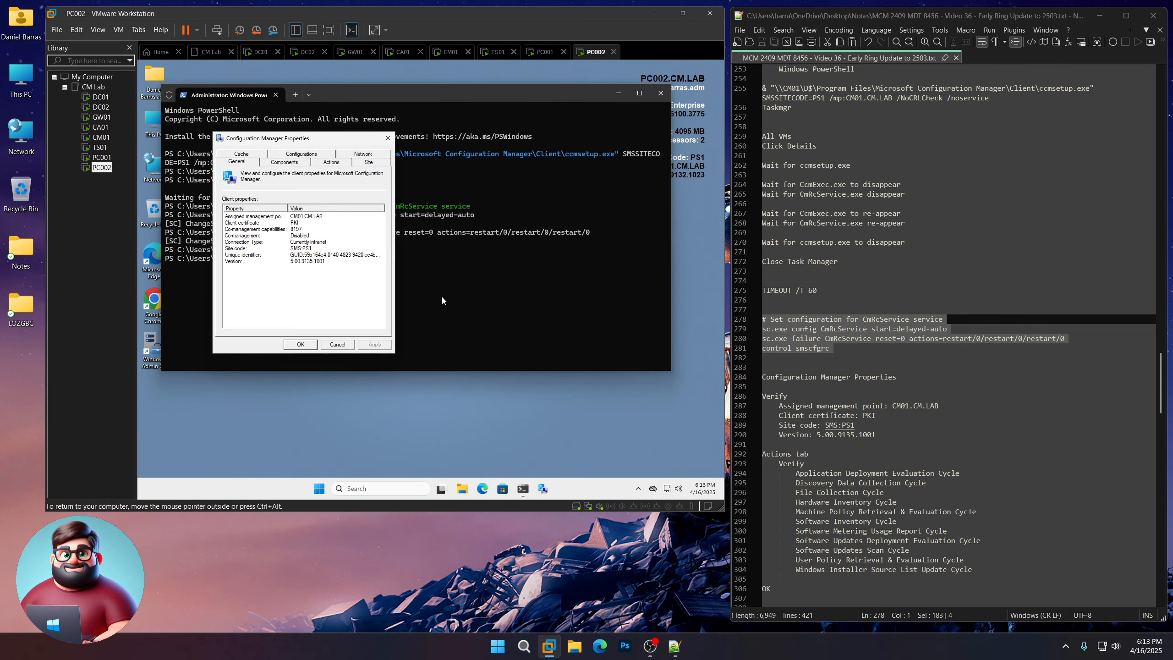
# - Check DC01's assigned management point, client certificate, site code, version and client actions against the notes, and close Configuration Manager Properties
pyautogui.click(101, 96)
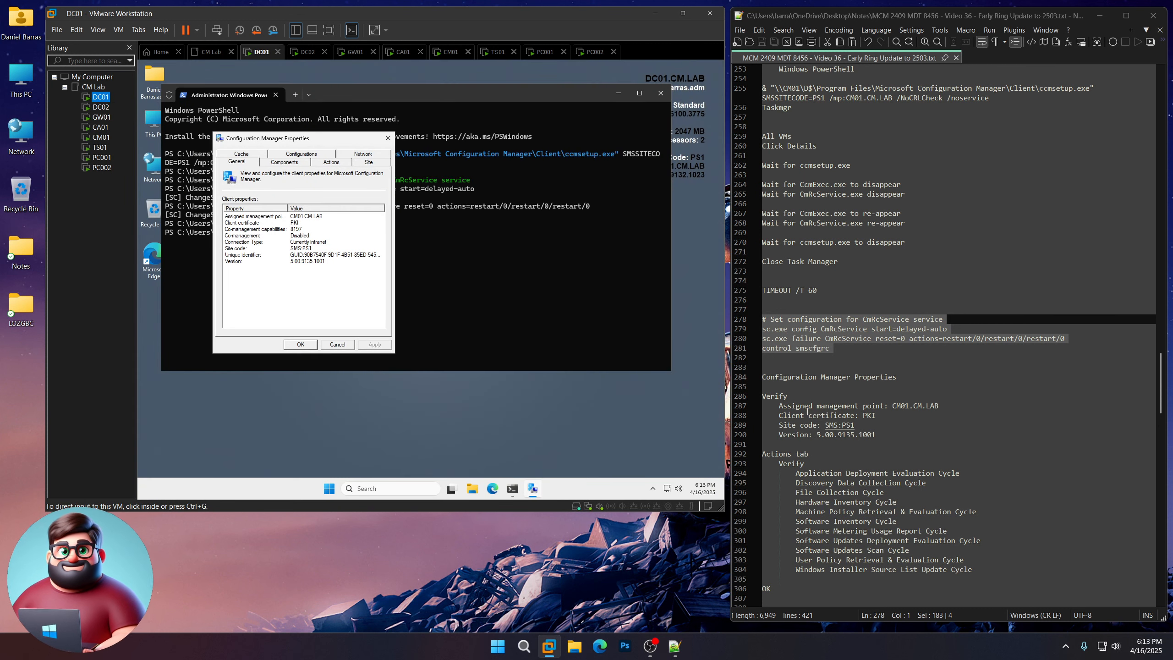
pyautogui.scroll(-5, 807, 411)
pyautogui.moveTo(876, 291); pyautogui.dragTo(739, 261)
pyautogui.click(270, 217)
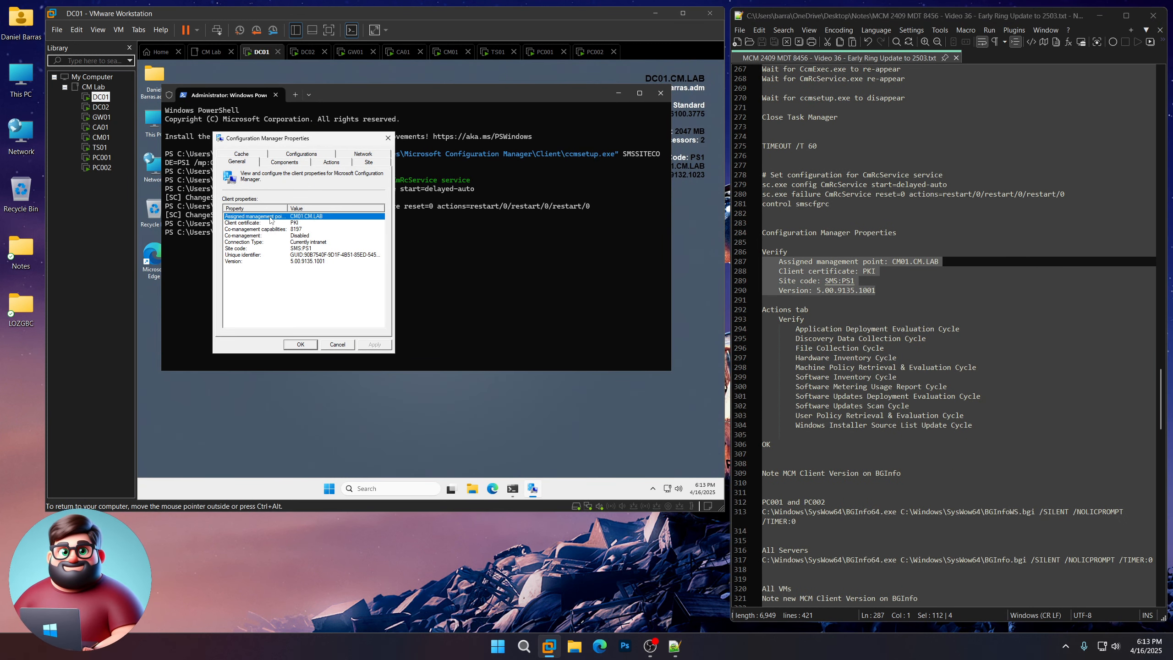
pyautogui.click(272, 224)
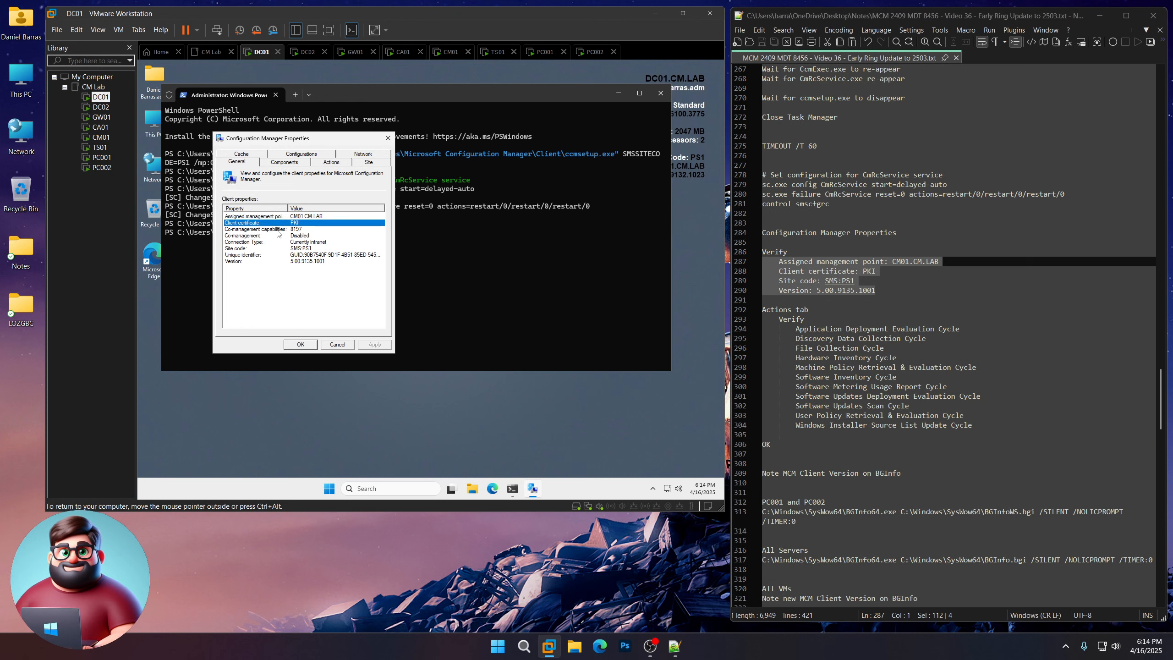
pyautogui.click(293, 249)
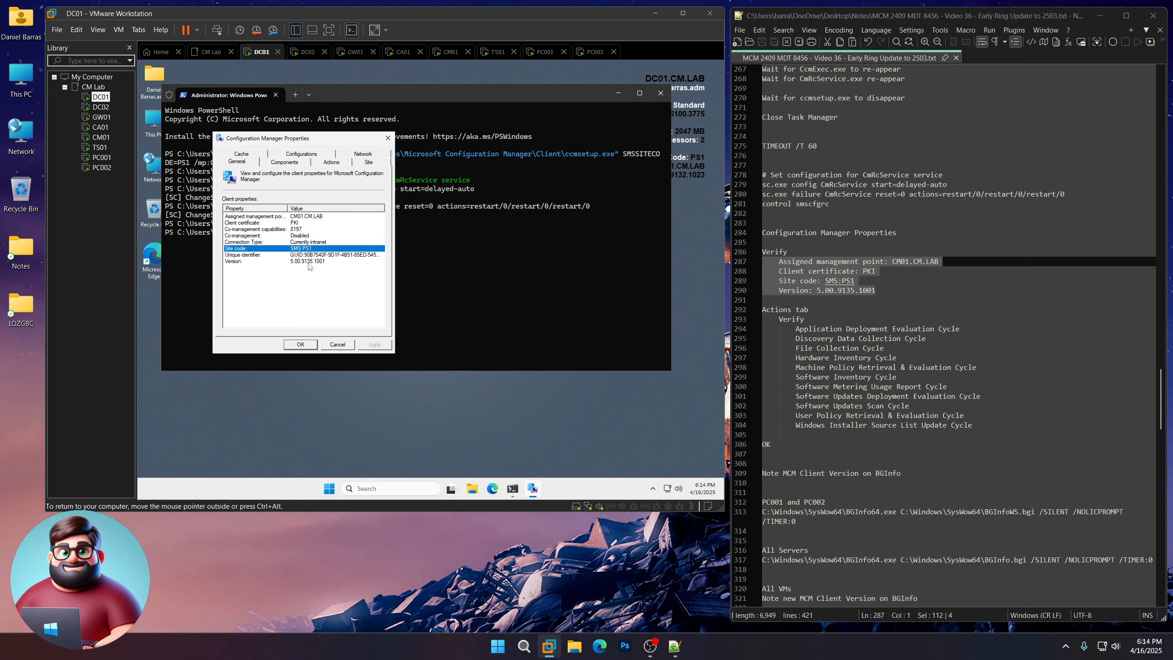
pyautogui.click(315, 261)
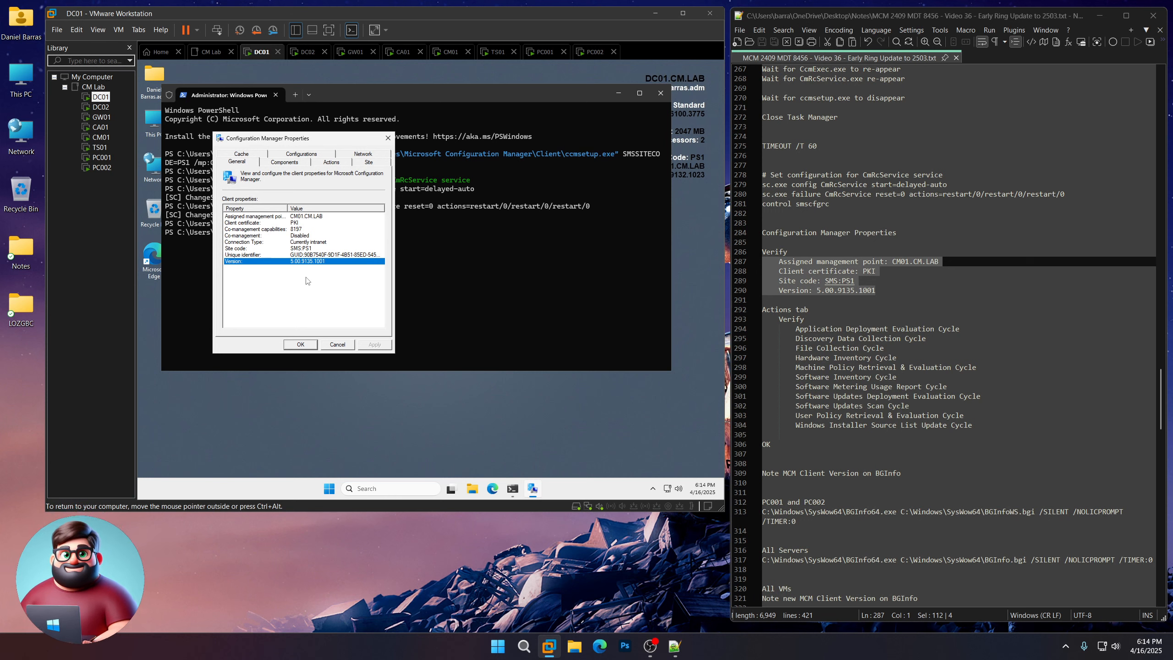
pyautogui.click(332, 163)
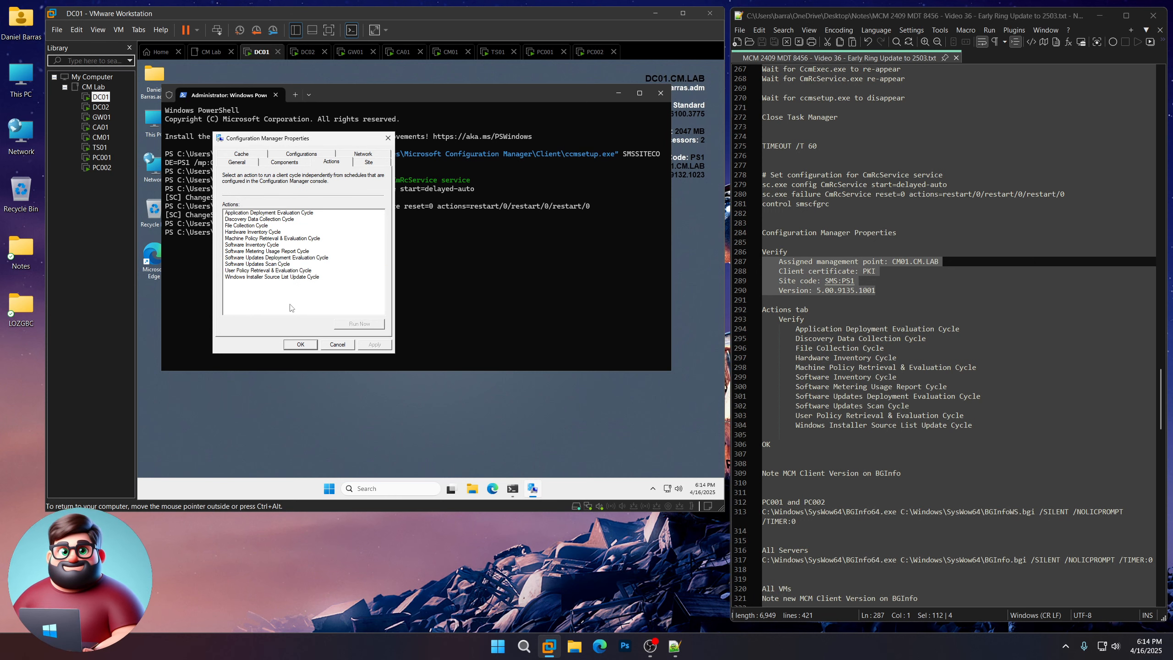
pyautogui.click(300, 344)
# - Check the Configuration Manager client properties and action lists on DC02 and GW01, closing the properties dialog on each
pyautogui.click(101, 106)
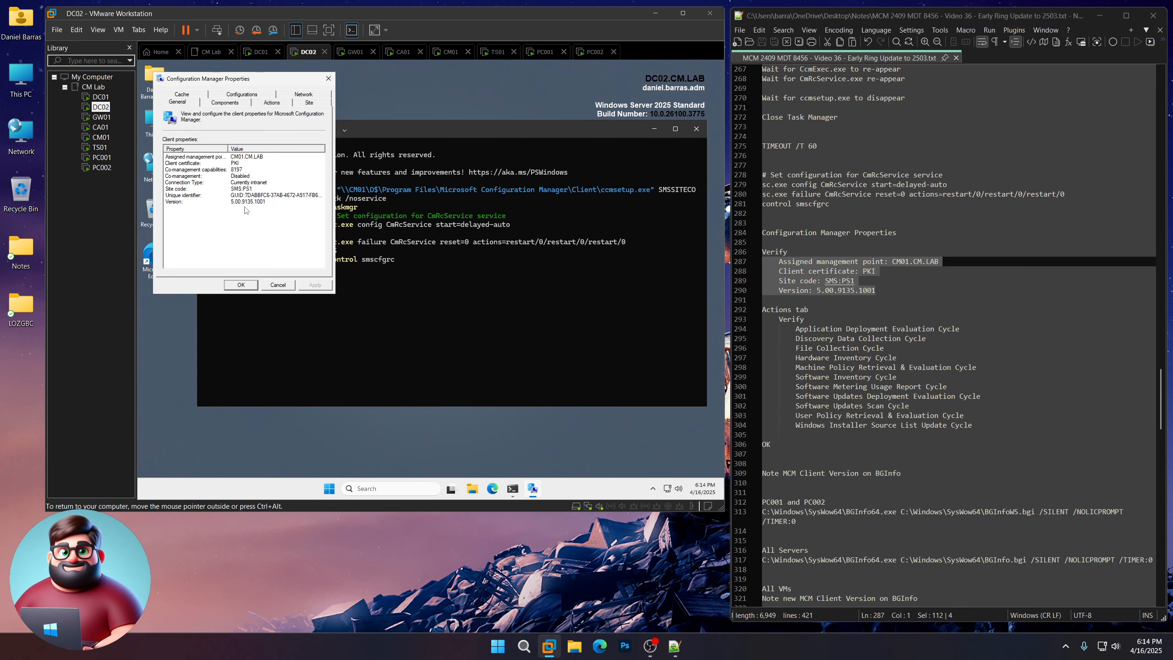
pyautogui.click(270, 102)
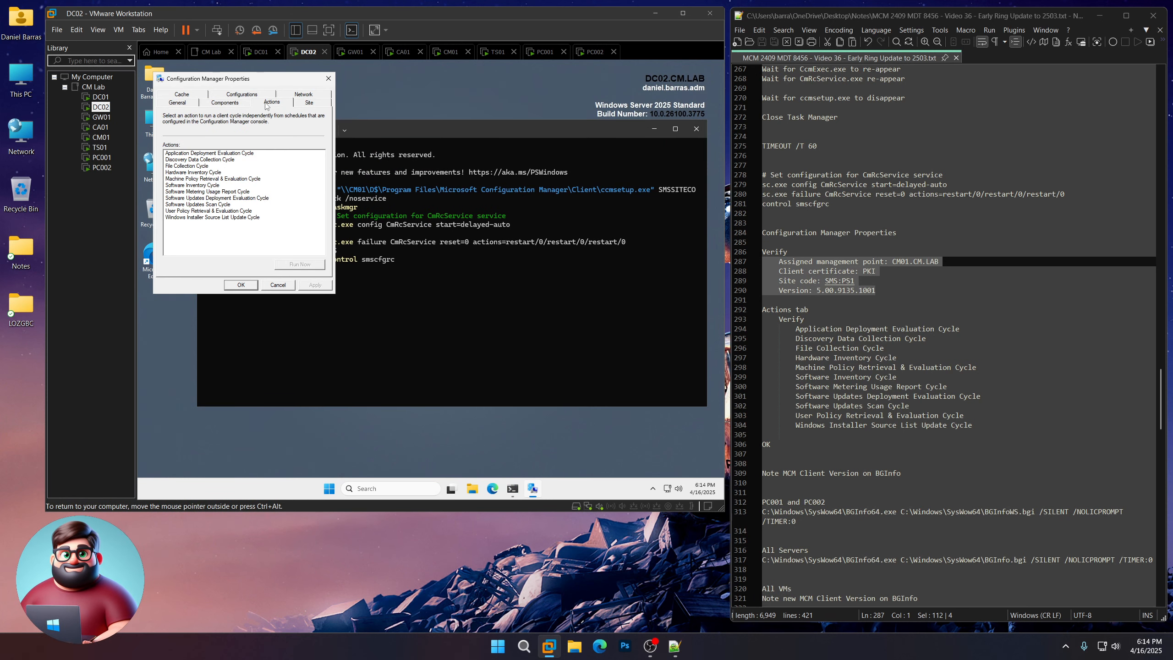
pyautogui.click(247, 288)
pyautogui.click(101, 117)
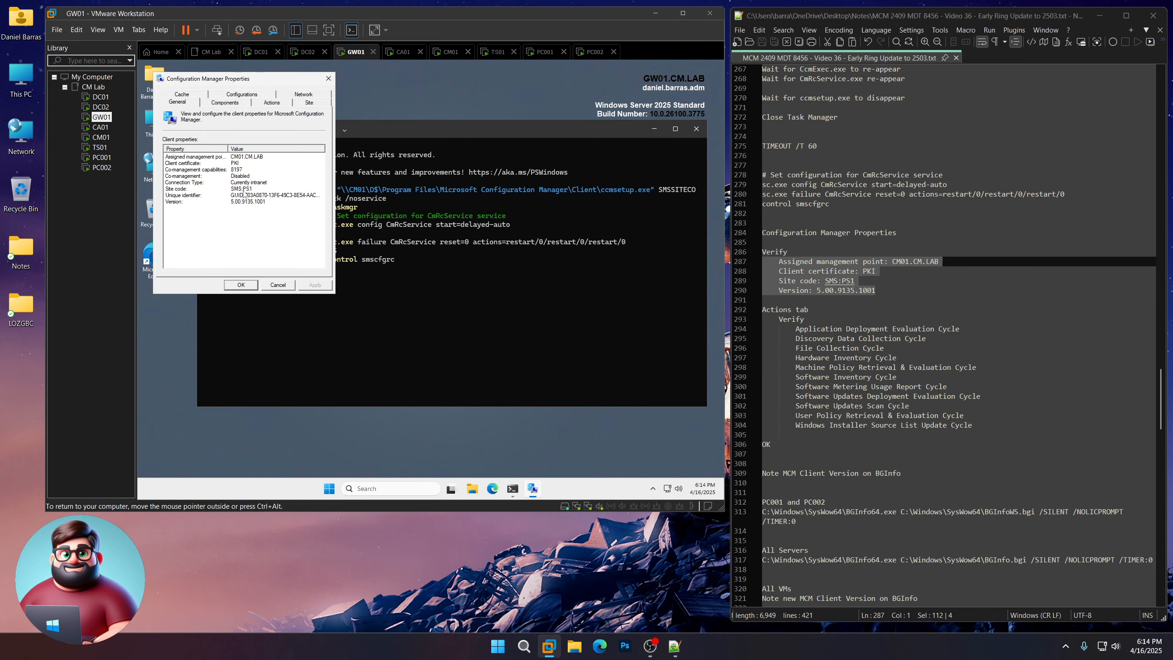
pyautogui.click(278, 104)
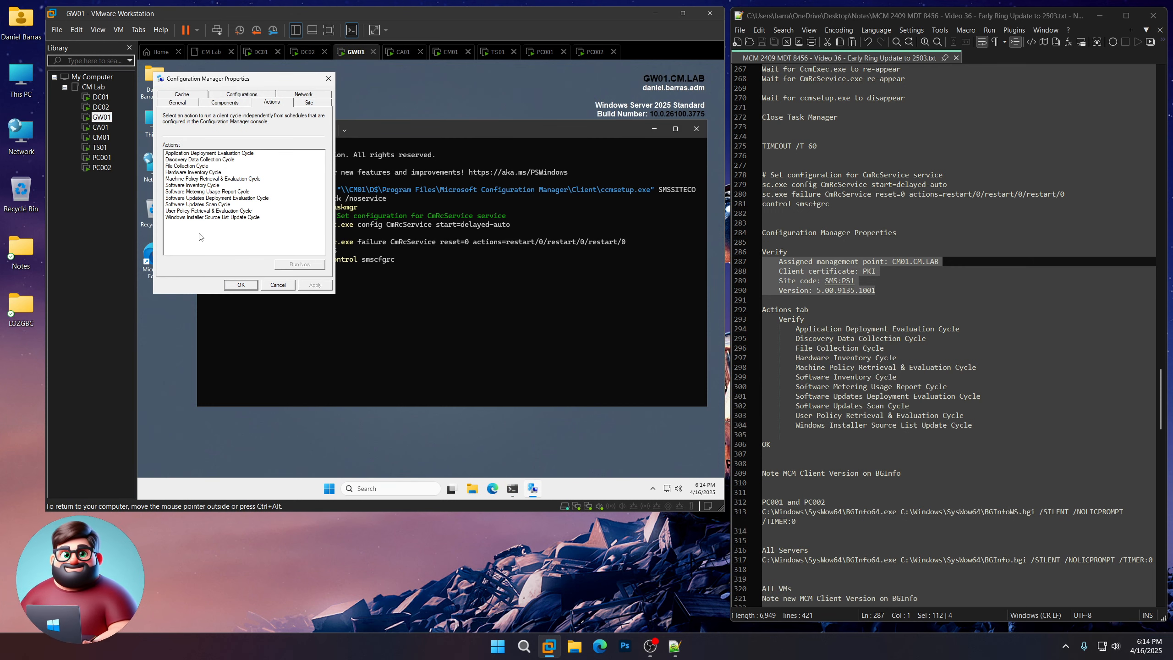
pyautogui.click(240, 285)
# - Check the Configuration Manager client properties and action lists on CA01 and CM01, closing the properties dialog on each
pyautogui.click(101, 126)
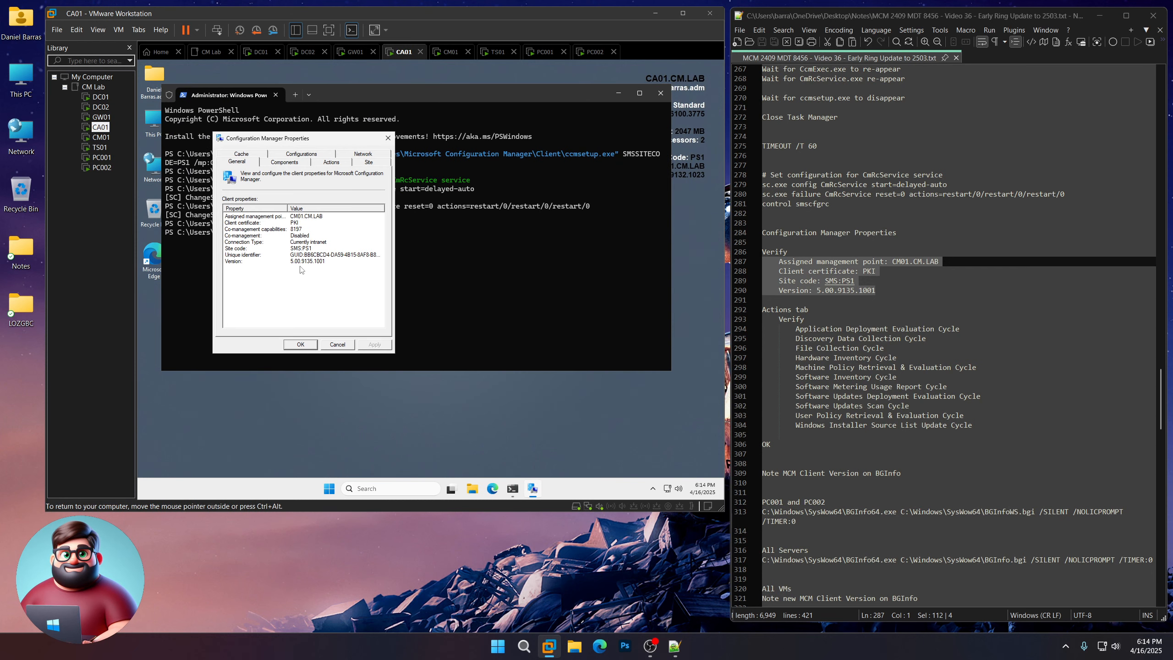
pyautogui.click(332, 163)
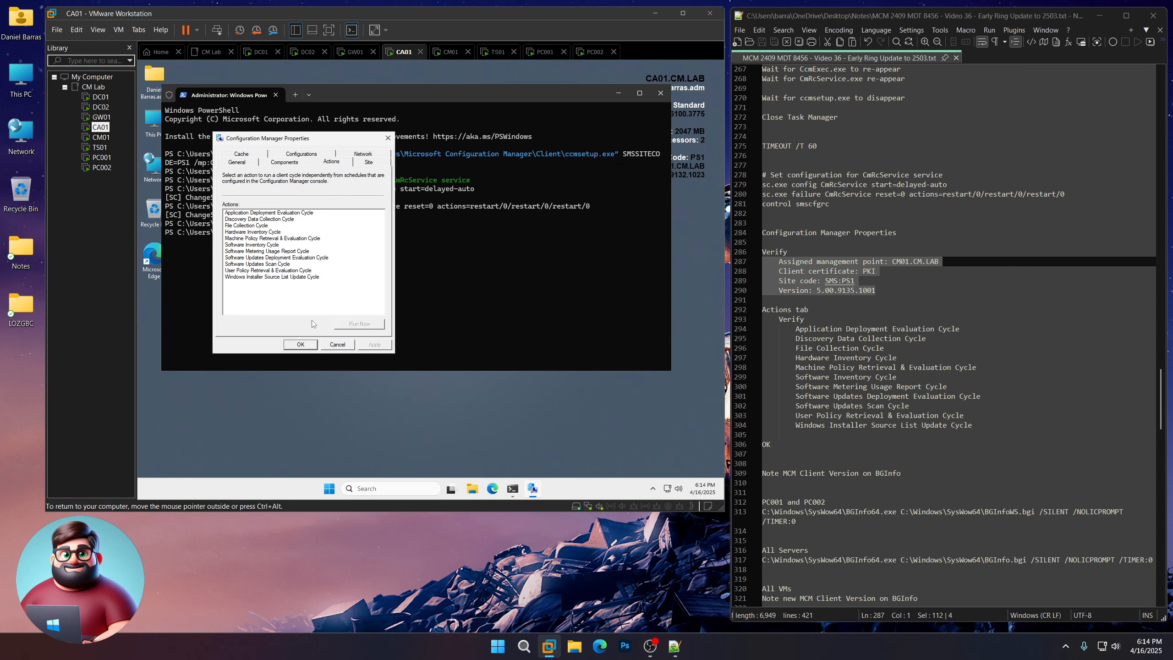
pyautogui.click(309, 346)
pyautogui.click(102, 137)
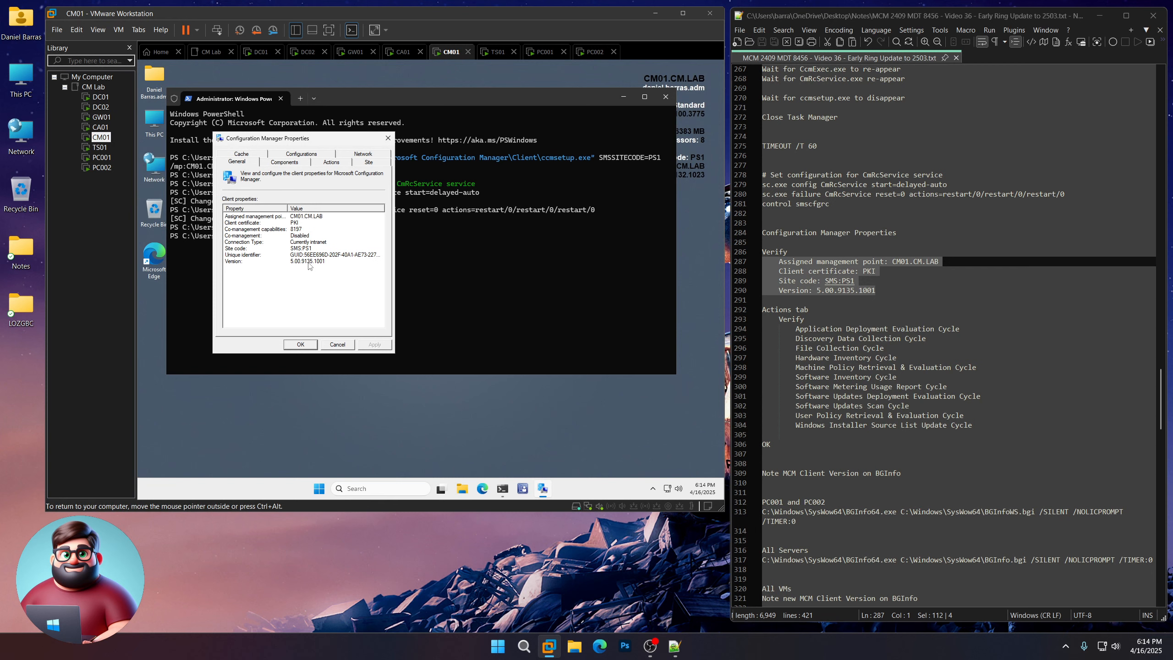
pyautogui.click(332, 163)
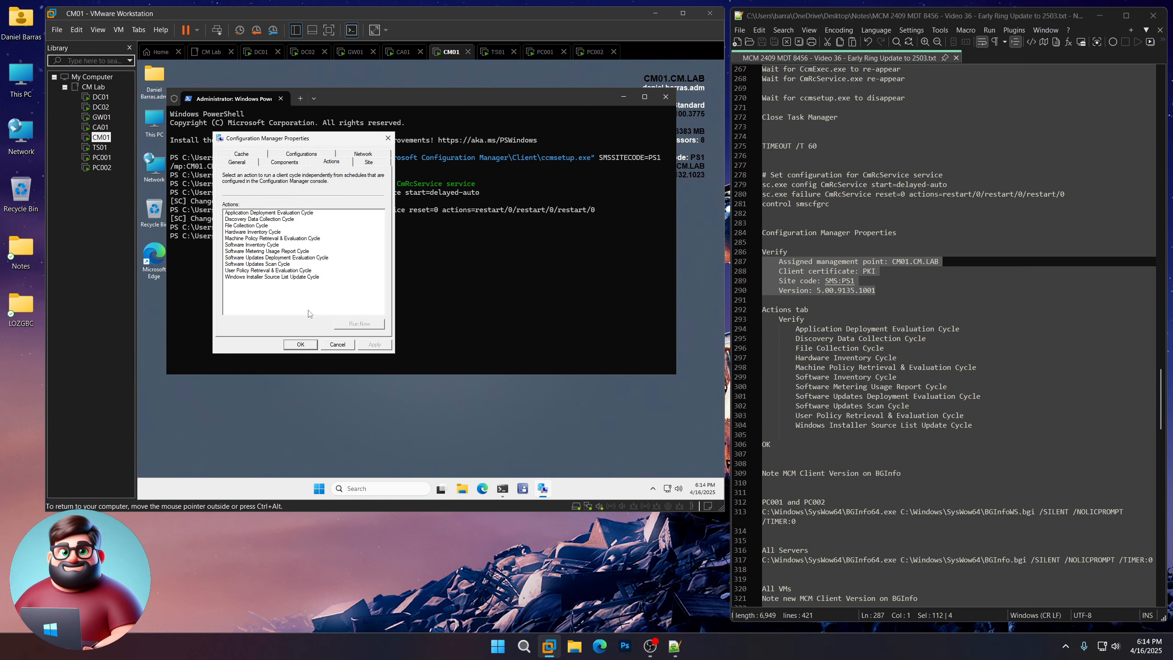
pyautogui.click(300, 344)
# - Check the Configuration Manager client properties and action lists on TS01, PC001 and PC002, closing the properties dialog on each
pyautogui.click(100, 147)
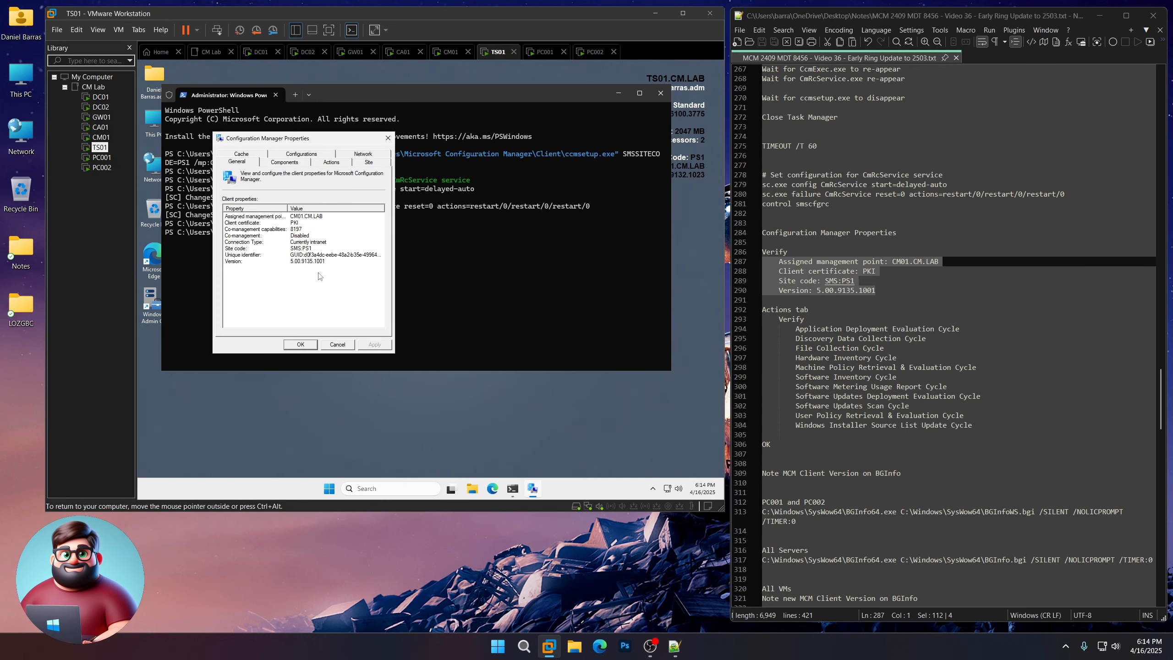
pyautogui.click(332, 163)
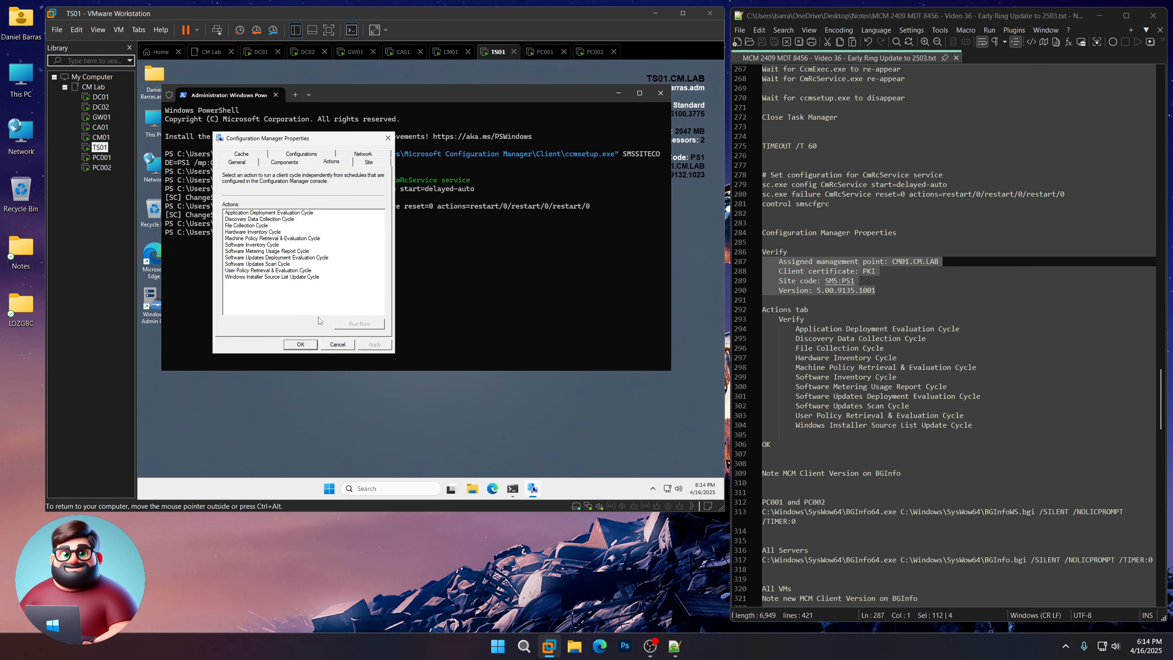
pyautogui.click(300, 345)
pyautogui.click(102, 157)
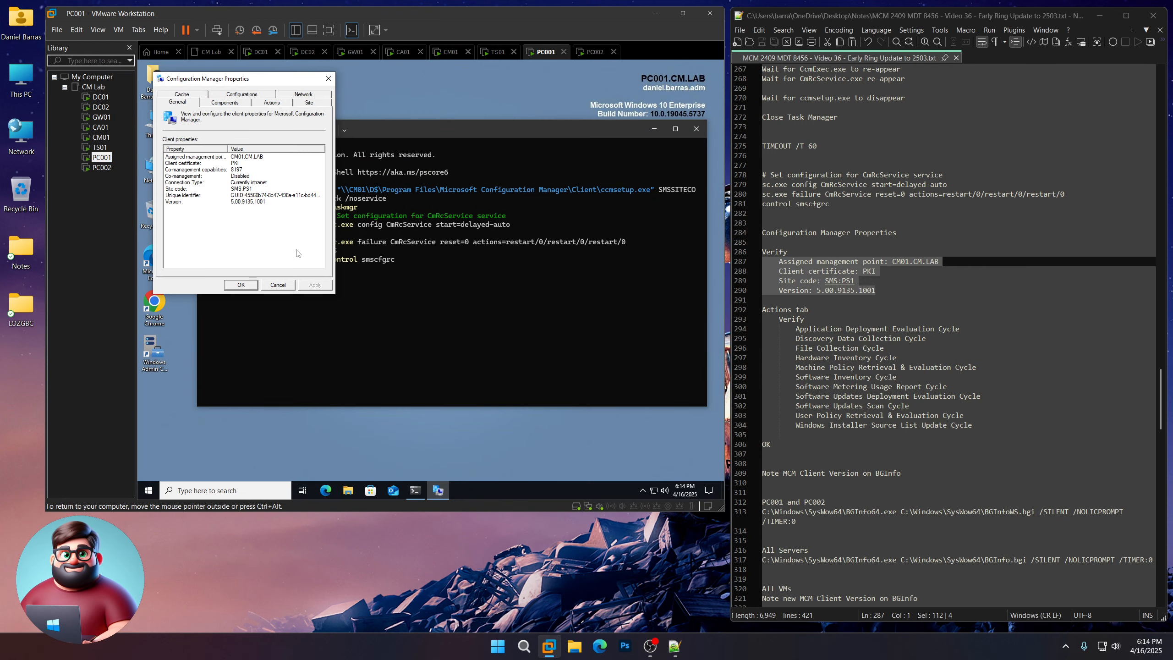
pyautogui.click(277, 104)
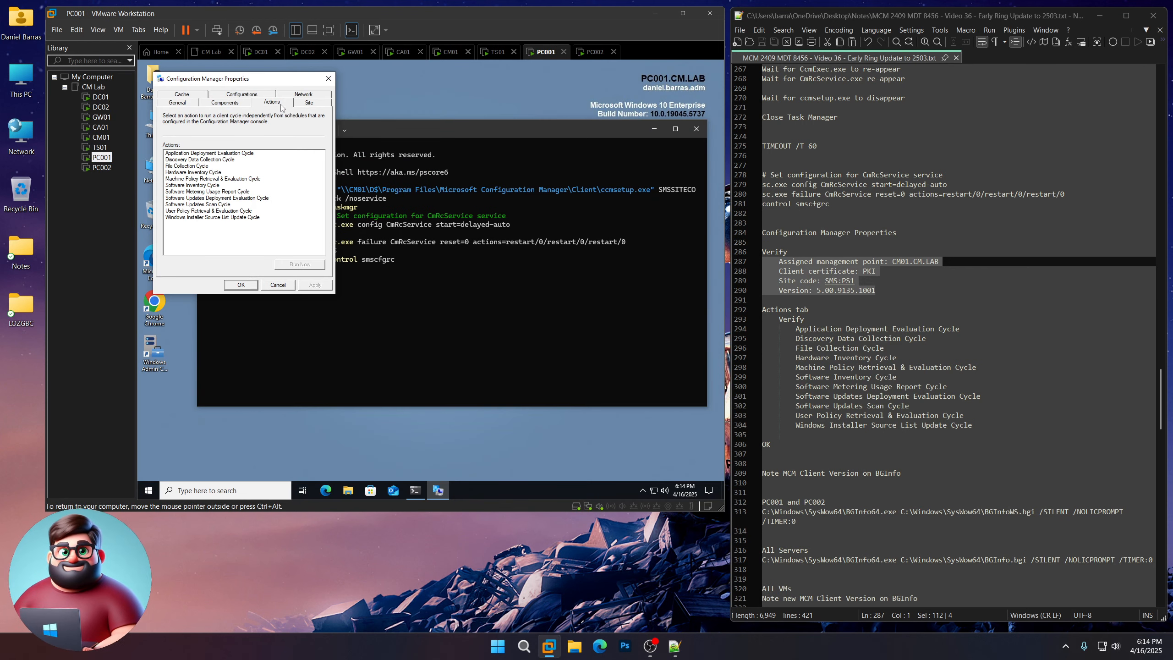
pyautogui.click(241, 284)
pyautogui.click(102, 168)
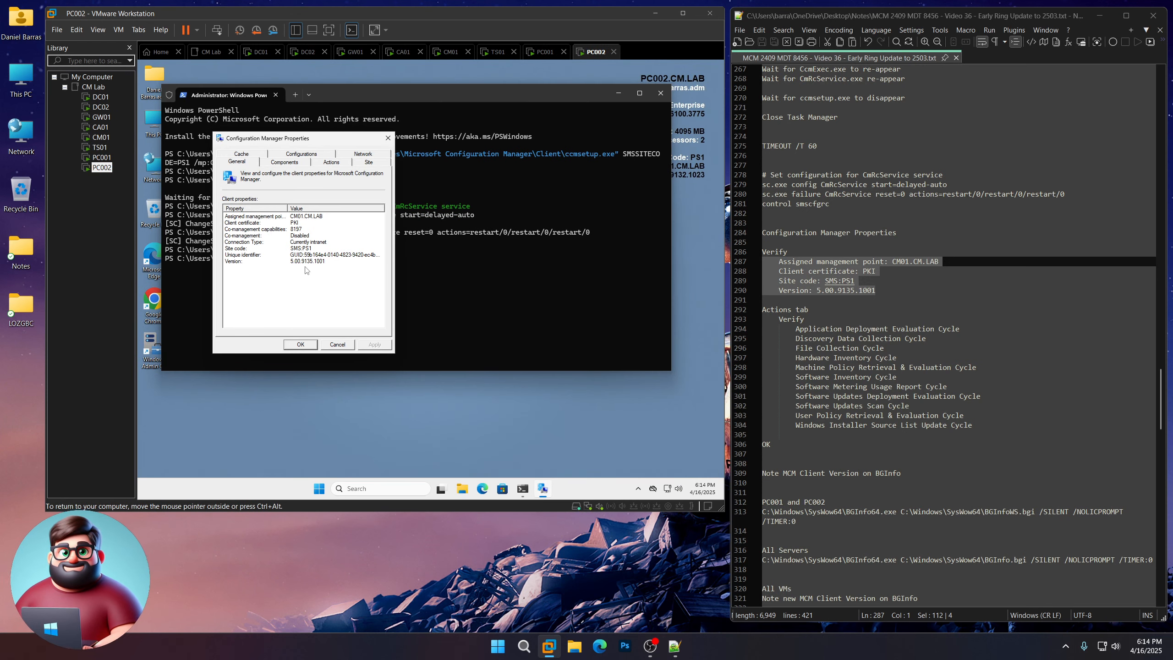
pyautogui.click(332, 163)
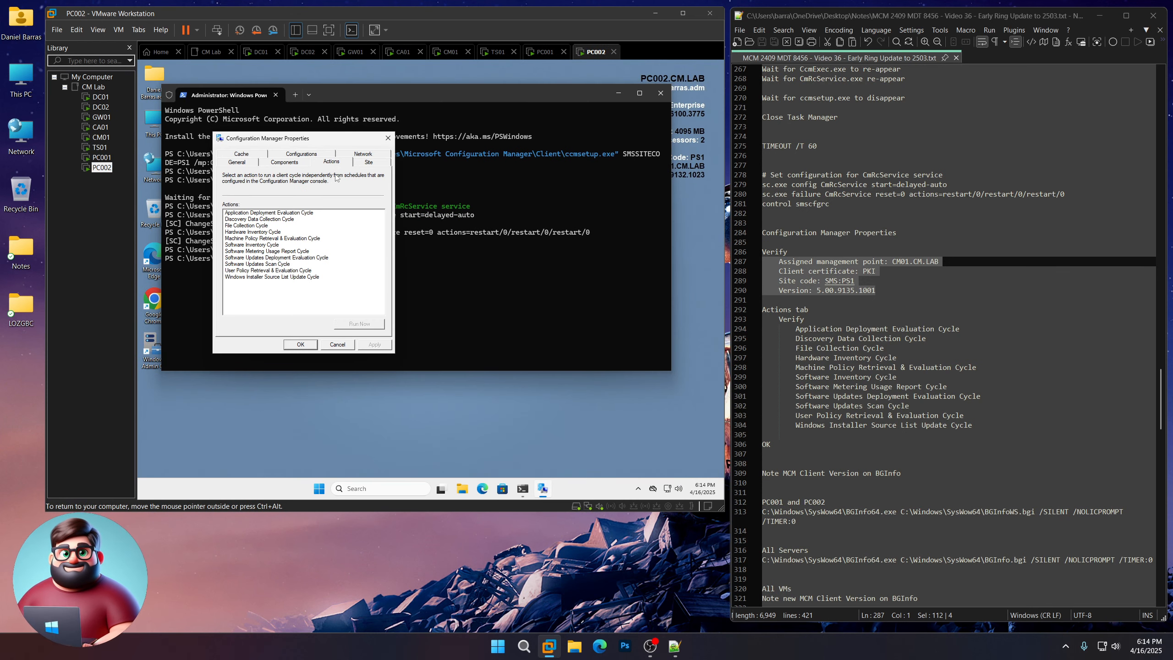
pyautogui.click(301, 345)
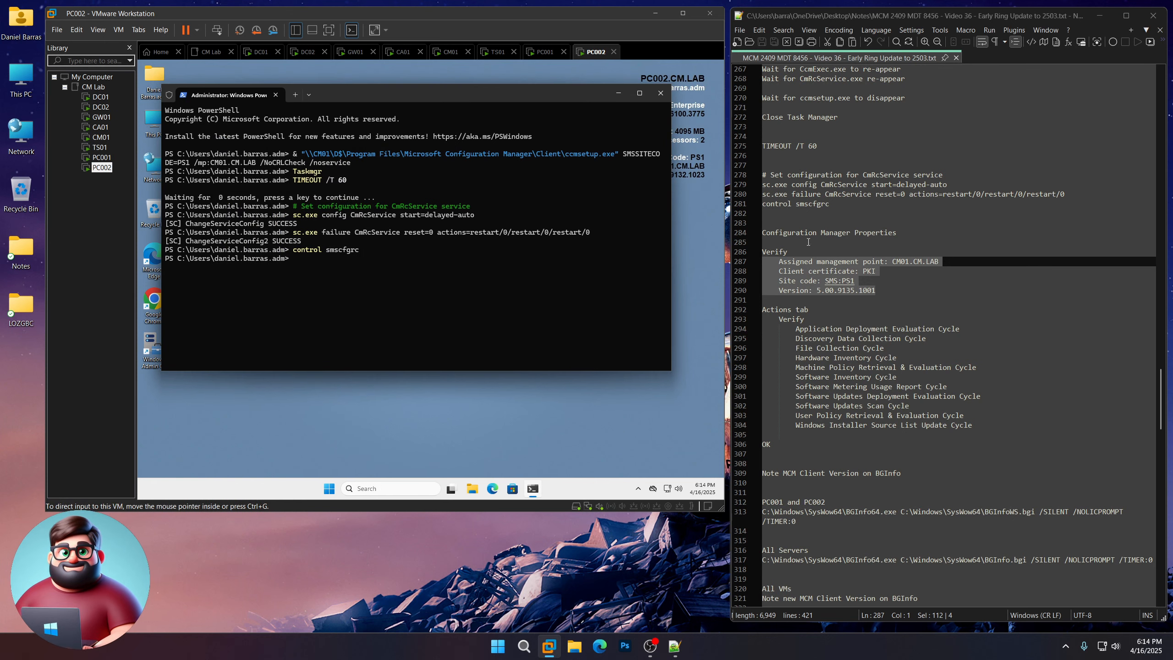
# - Check the MCM Client Version on the BGInfo desktop of PC002, PC001 and TS01, moving the PowerShell window aside on each
pyautogui.scroll(-9, 850, 344)
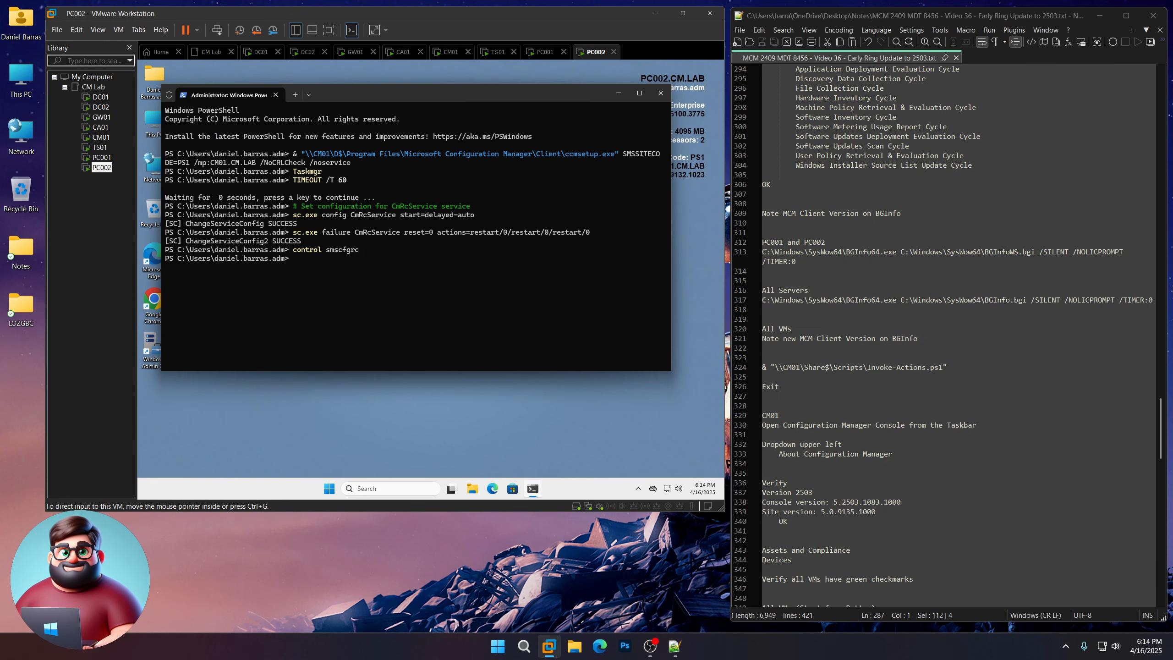
pyautogui.moveTo(566, 95); pyautogui.dragTo(547, 198)
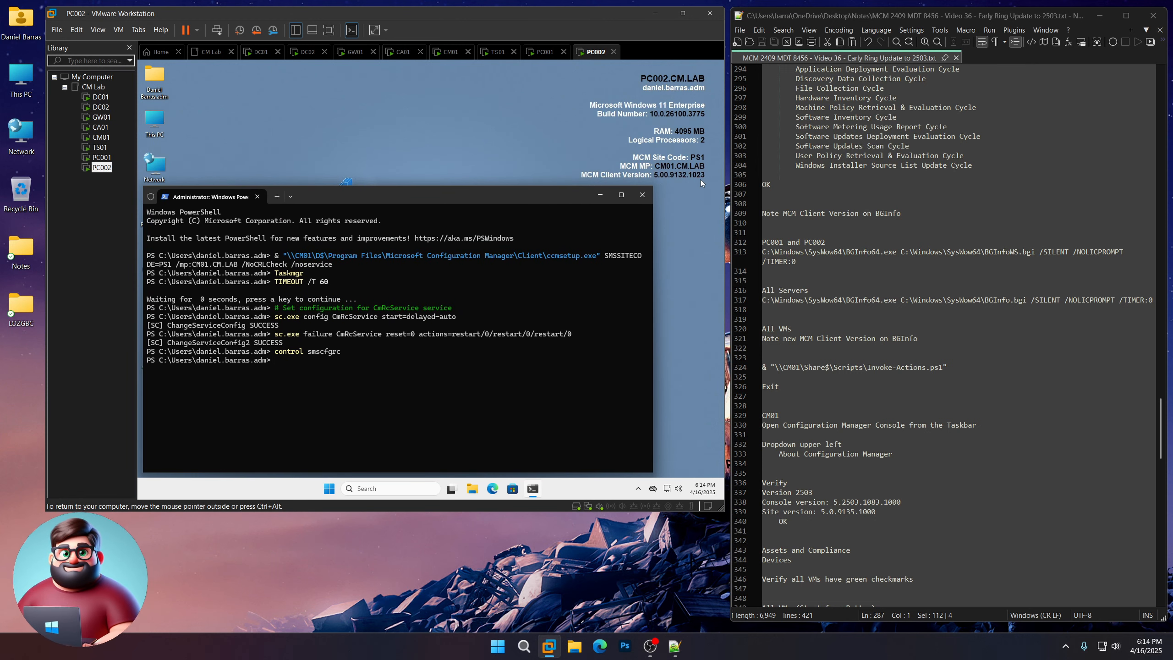
pyautogui.moveTo(504, 202); pyautogui.dragTo(527, 136)
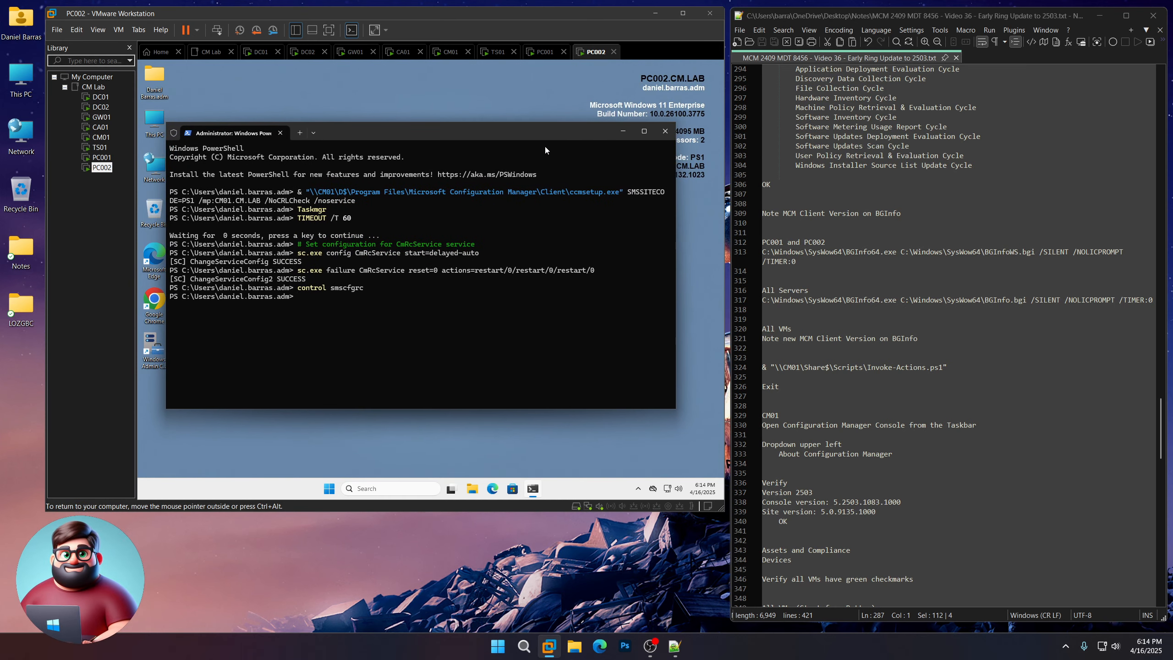
pyautogui.click(119, 158)
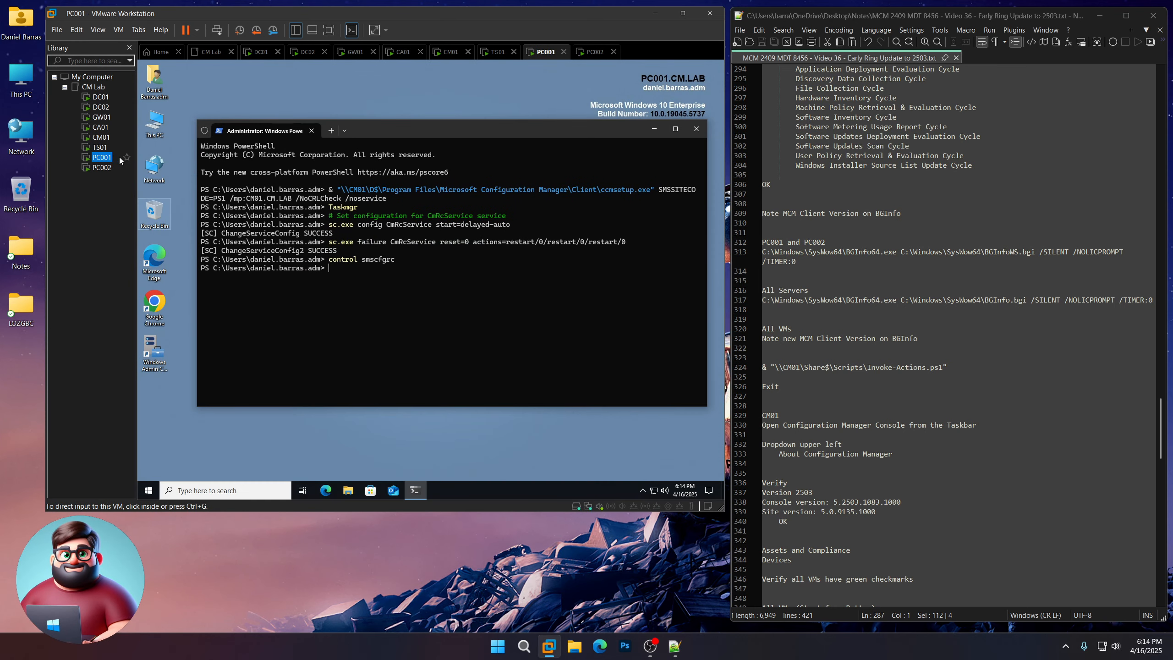
pyautogui.moveTo(476, 131); pyautogui.dragTo(443, 185)
pyautogui.click(100, 147)
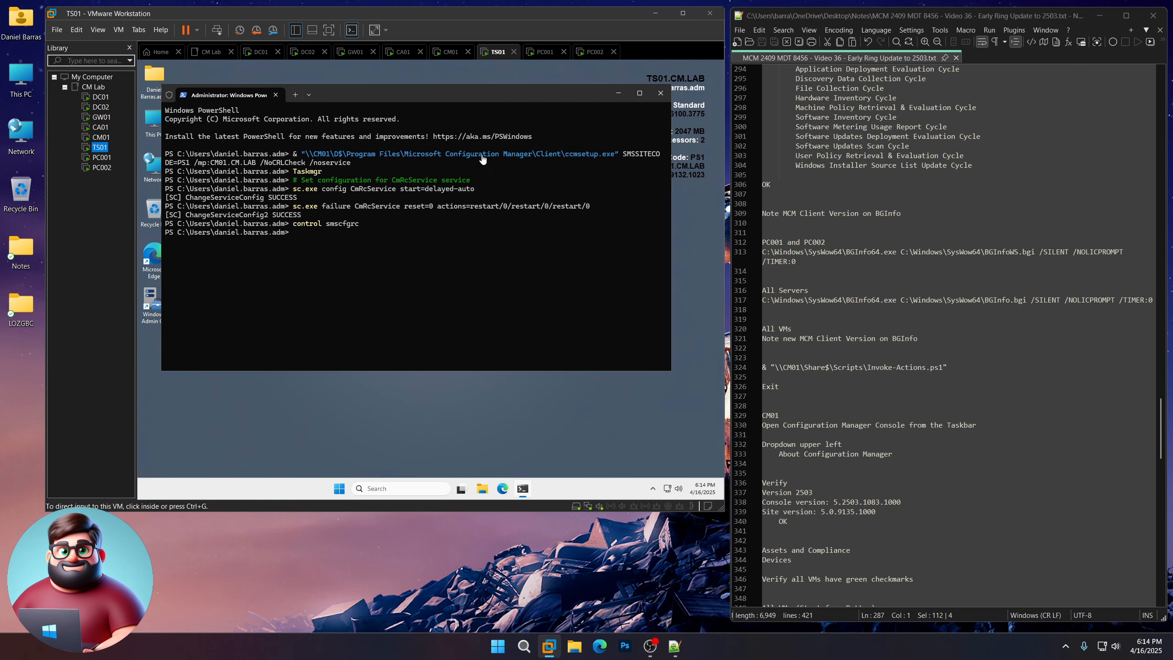
pyautogui.moveTo(507, 100); pyautogui.dragTo(484, 182)
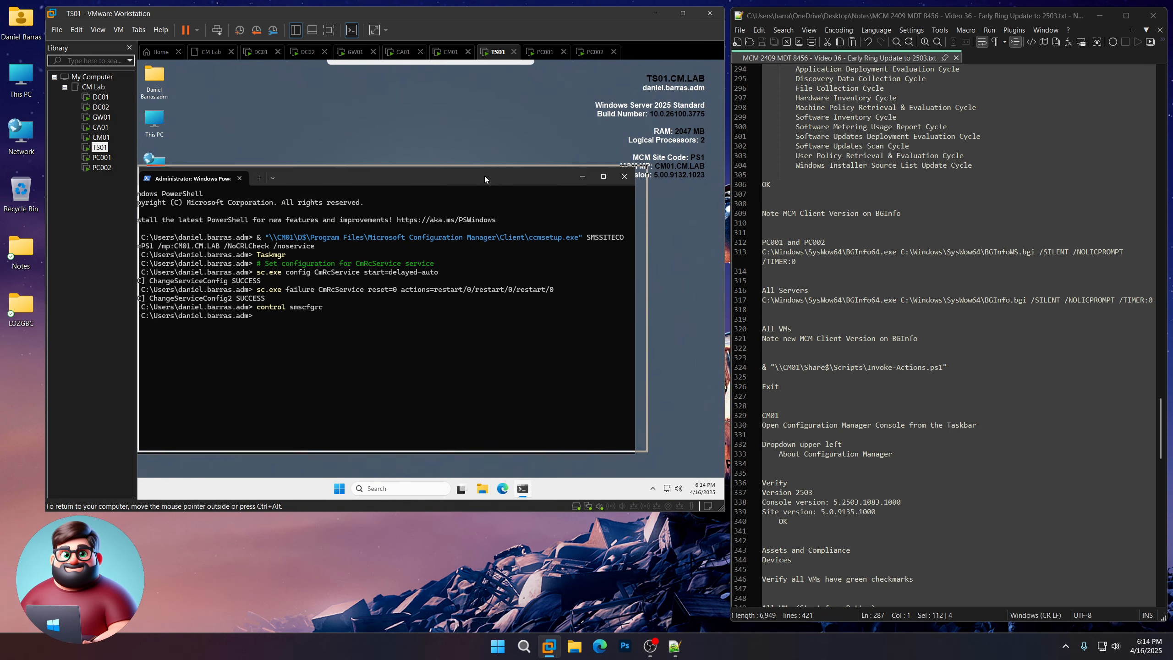
# - Move the PowerShell window off the BGInfo text and check the MCM Client Version on CM01, CA01, GW01, DC02 and DC01
pyautogui.click(101, 137)
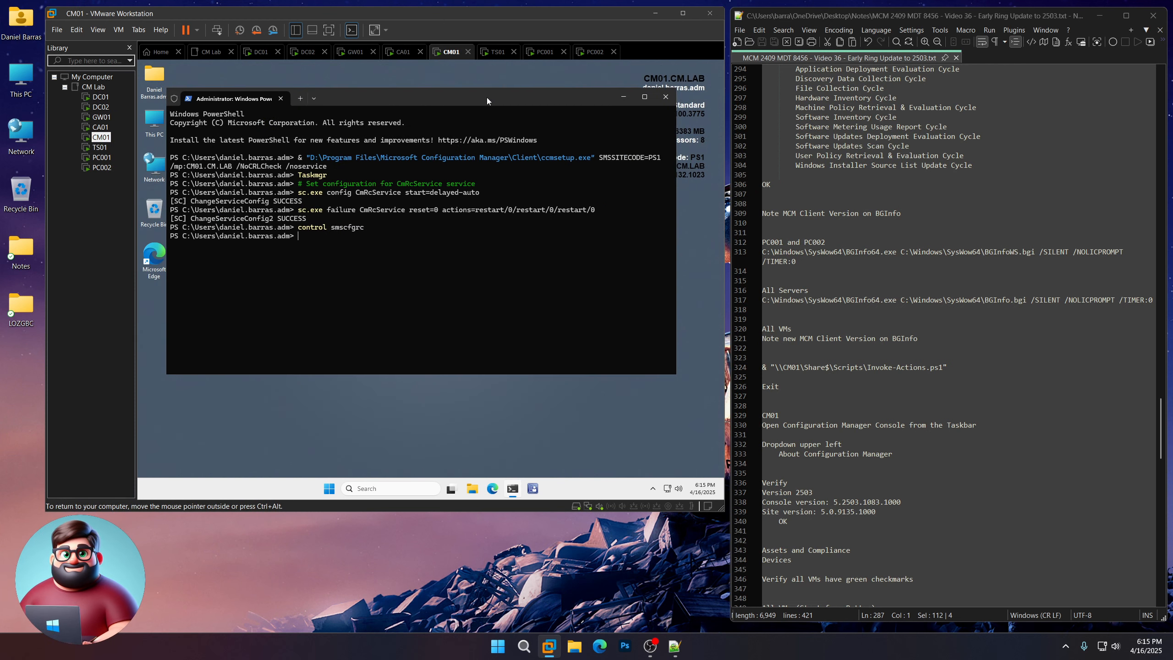
pyautogui.moveTo(476, 101); pyautogui.dragTo(447, 263)
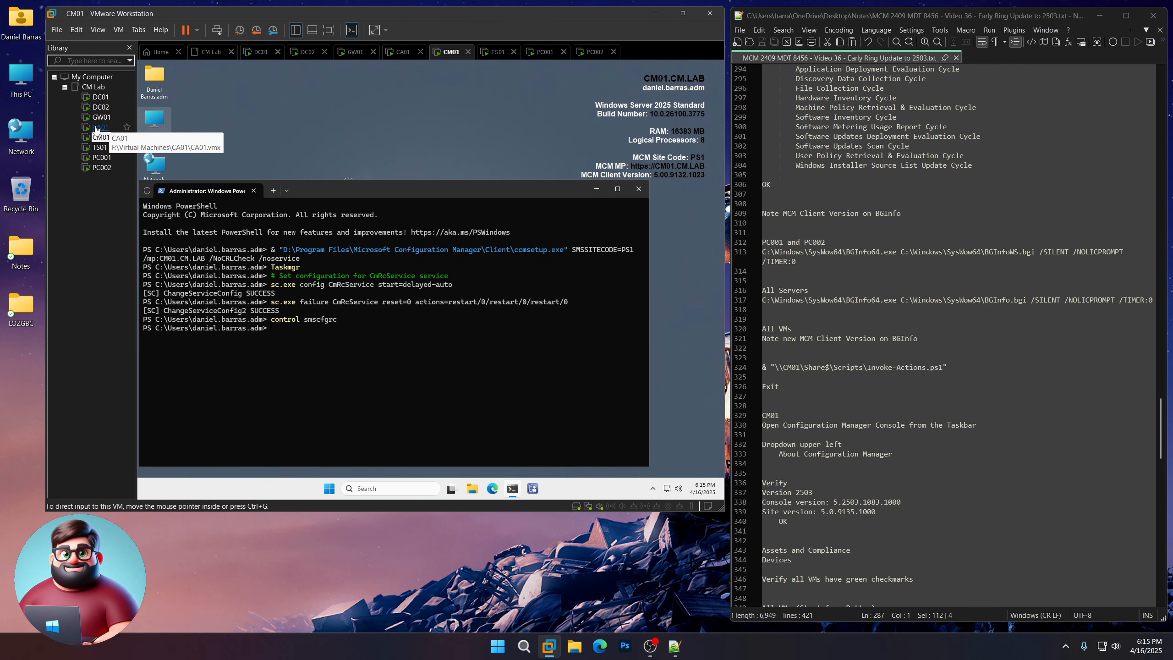
pyautogui.click(100, 127)
pyautogui.moveTo(420, 98); pyautogui.dragTo(400, 203)
pyautogui.click(101, 116)
pyautogui.moveTo(447, 127); pyautogui.dragTo(394, 191)
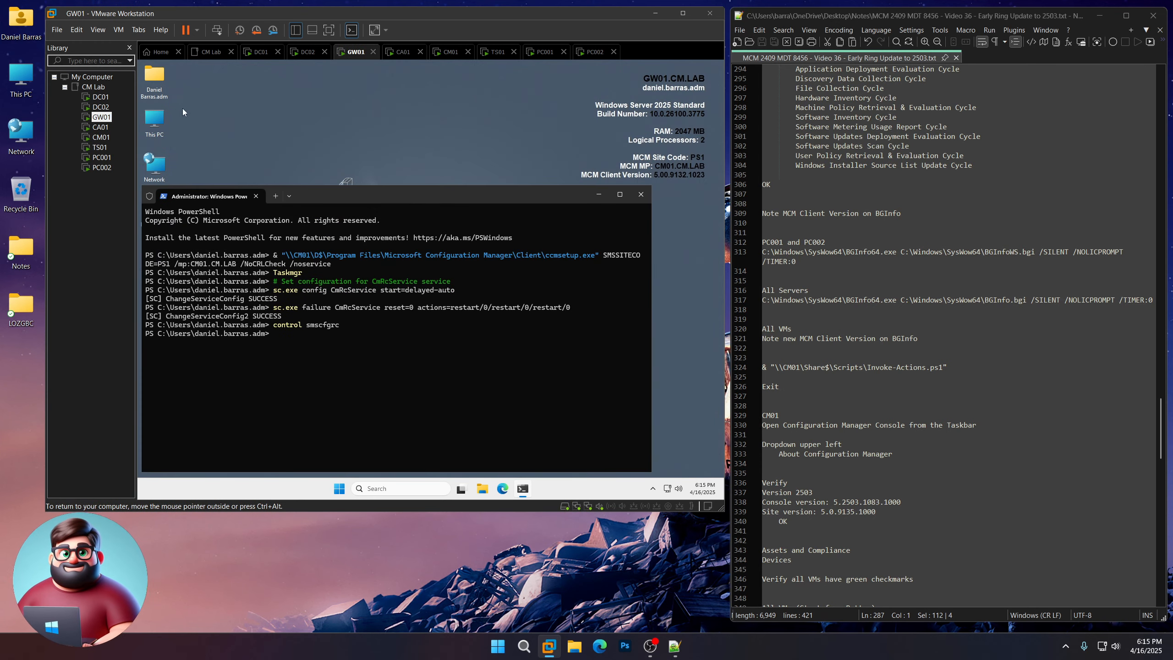
pyautogui.click(102, 107)
pyautogui.moveTo(504, 130); pyautogui.dragTo(445, 193)
pyautogui.click(101, 97)
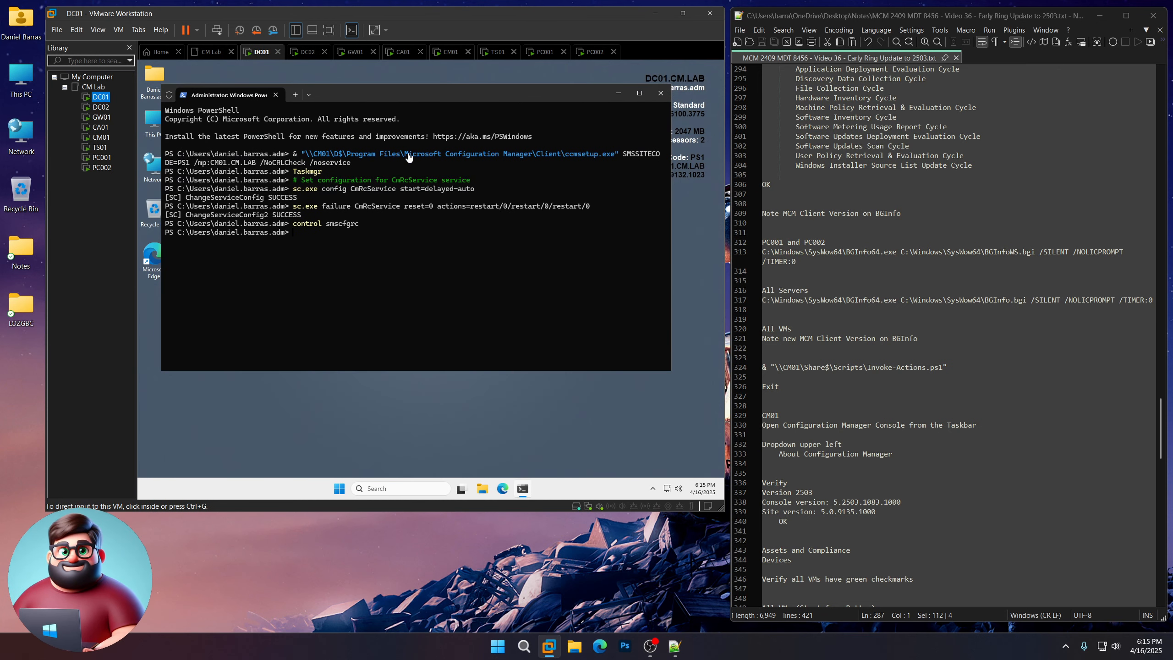
pyautogui.moveTo(468, 99); pyautogui.dragTo(447, 201)
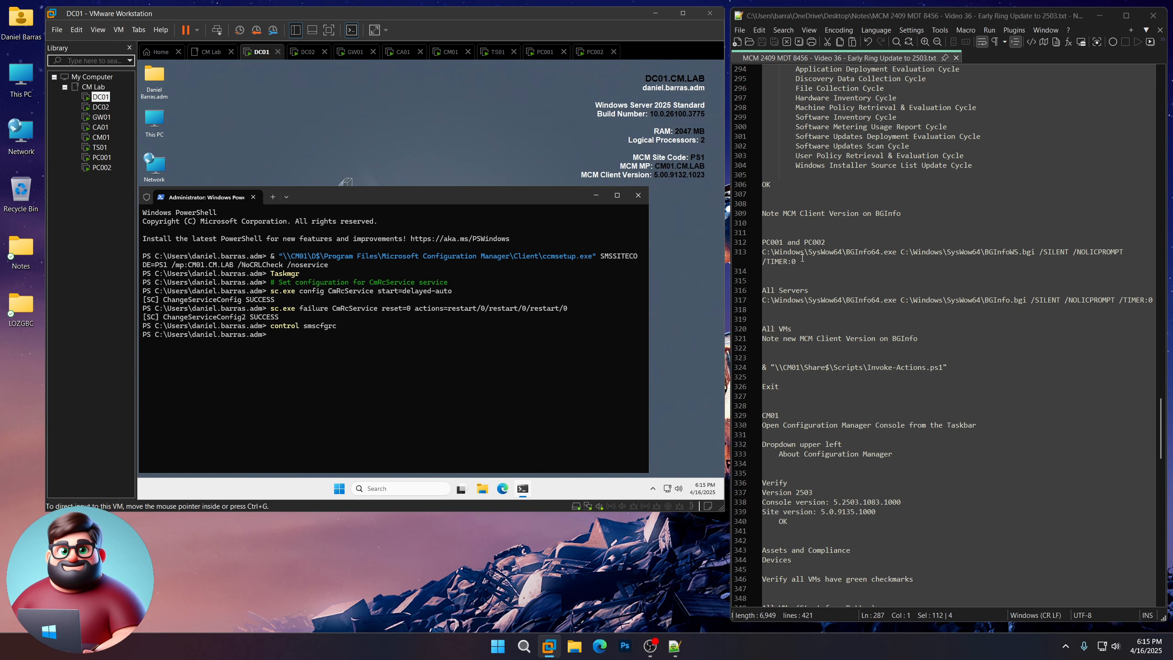
# - Copy the BGInfo64.exe command with BGInfoWS.bgi /SILENT /NOLICPROMPT /TIMER:0 from the notes and run it in PowerShell on PC001 and PC002
pyautogui.moveTo(803, 262); pyautogui.dragTo(752, 254)
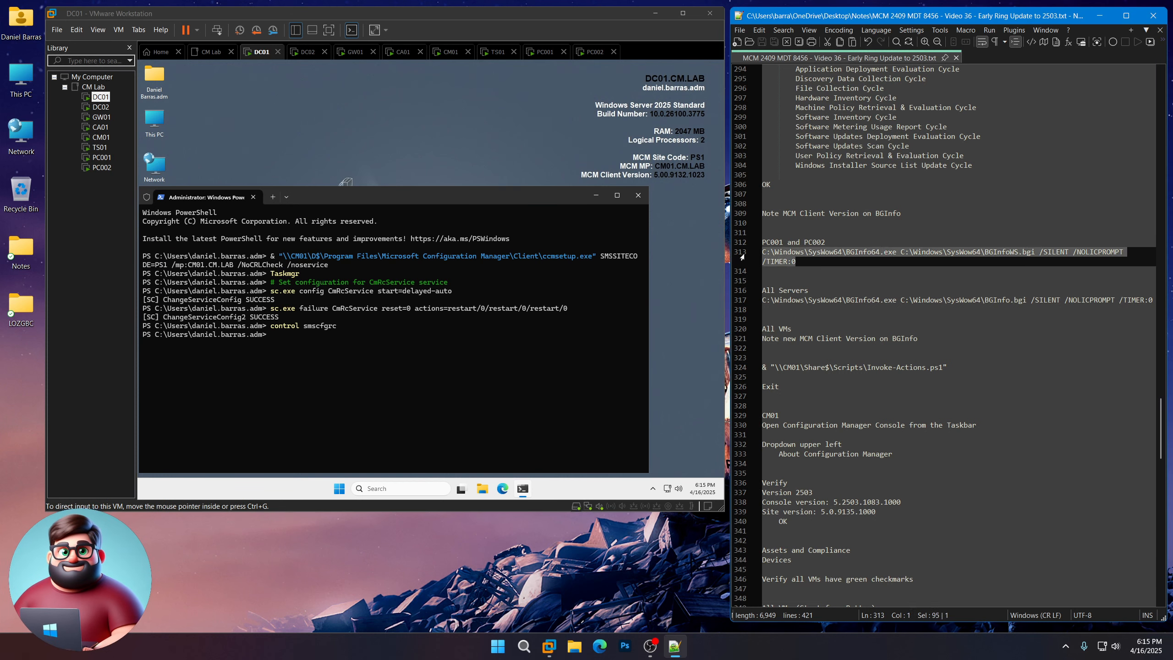
pyautogui.rightClick(785, 253)
pyautogui.click(855, 273)
pyautogui.click(108, 159)
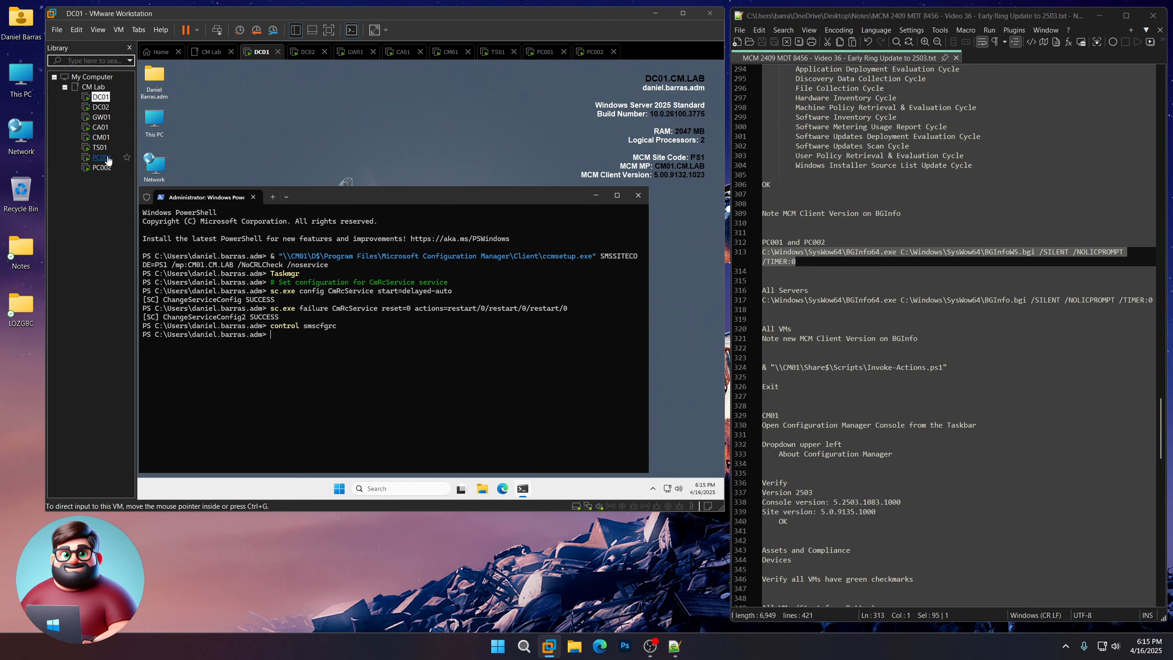
pyautogui.click(108, 160)
pyautogui.click(373, 323)
pyautogui.hotkey('ctrl', 'v')
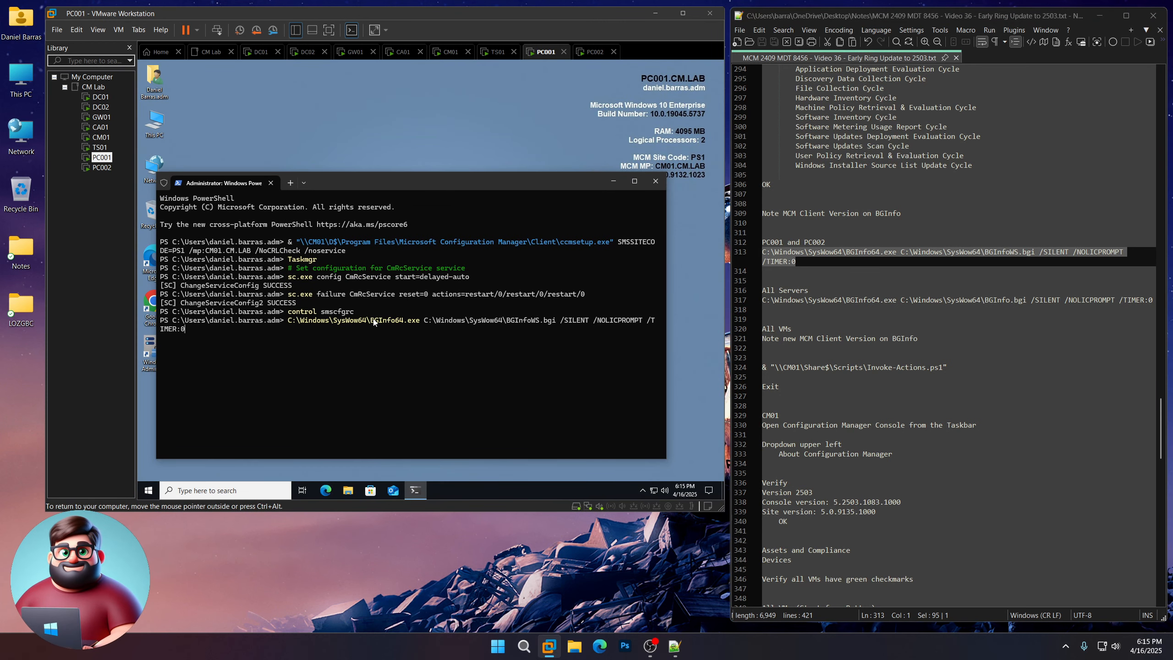
pyautogui.press('Return')
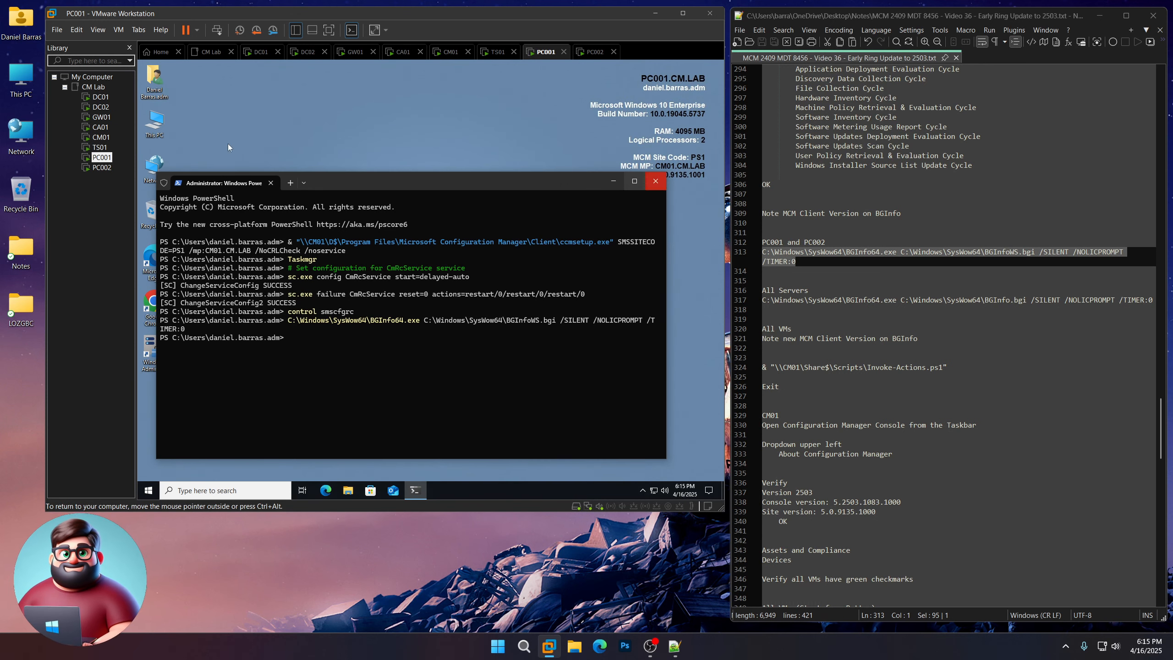
pyautogui.click(101, 167)
pyautogui.hotkey('ctrl', 'v')
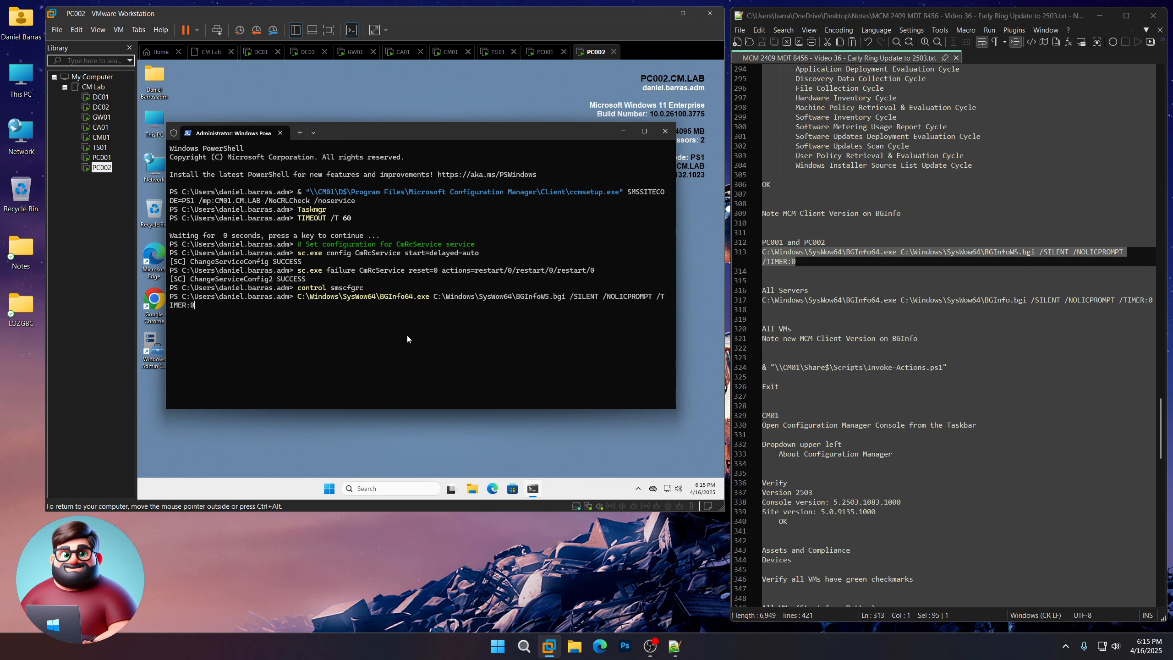
pyautogui.press('Return')
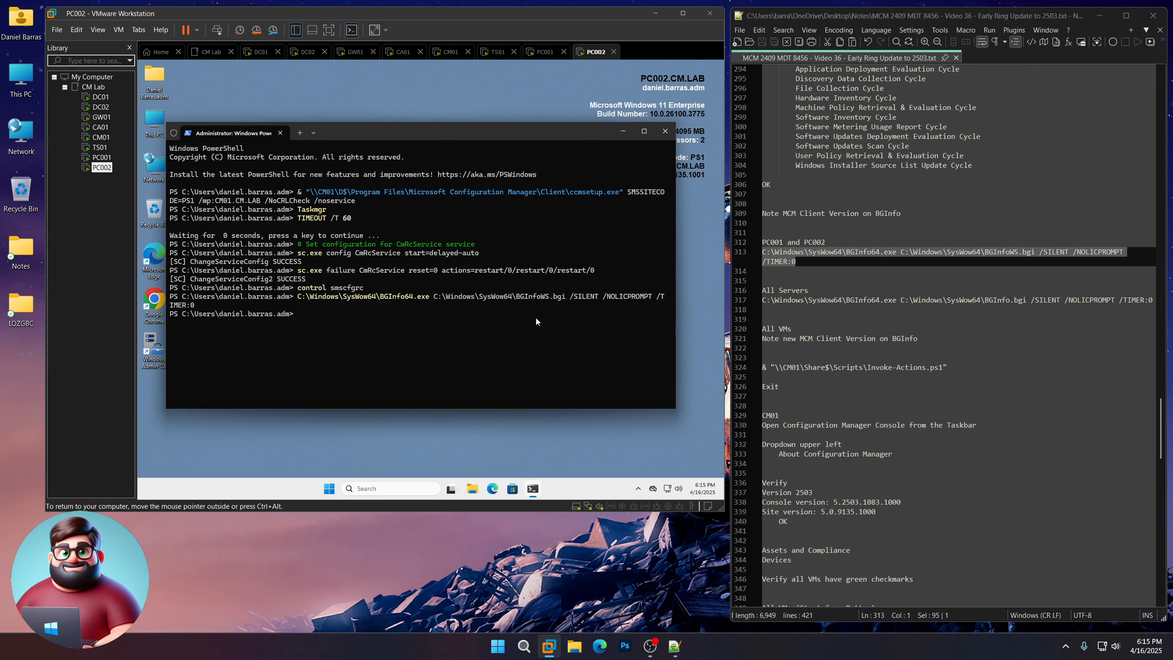
# - Copy the All Servers BGInfo64.exe command with BGInfo.bgi /SILENT /NOLICPROMPT /TIMER:0 from the notes and run it in PowerShell on TS01
pyautogui.tripleClick(761, 303)
pyautogui.rightClick(783, 304)
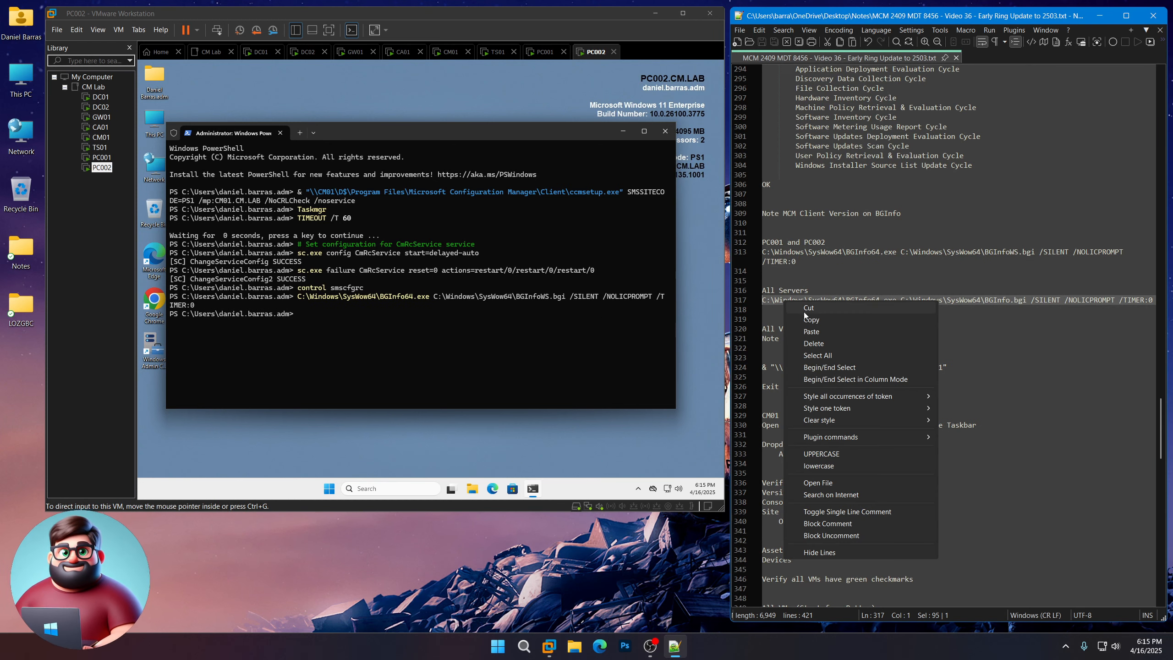
pyautogui.click(799, 316)
pyautogui.click(100, 147)
pyautogui.click(414, 287)
pyautogui.hotkey('ctrl', 'v')
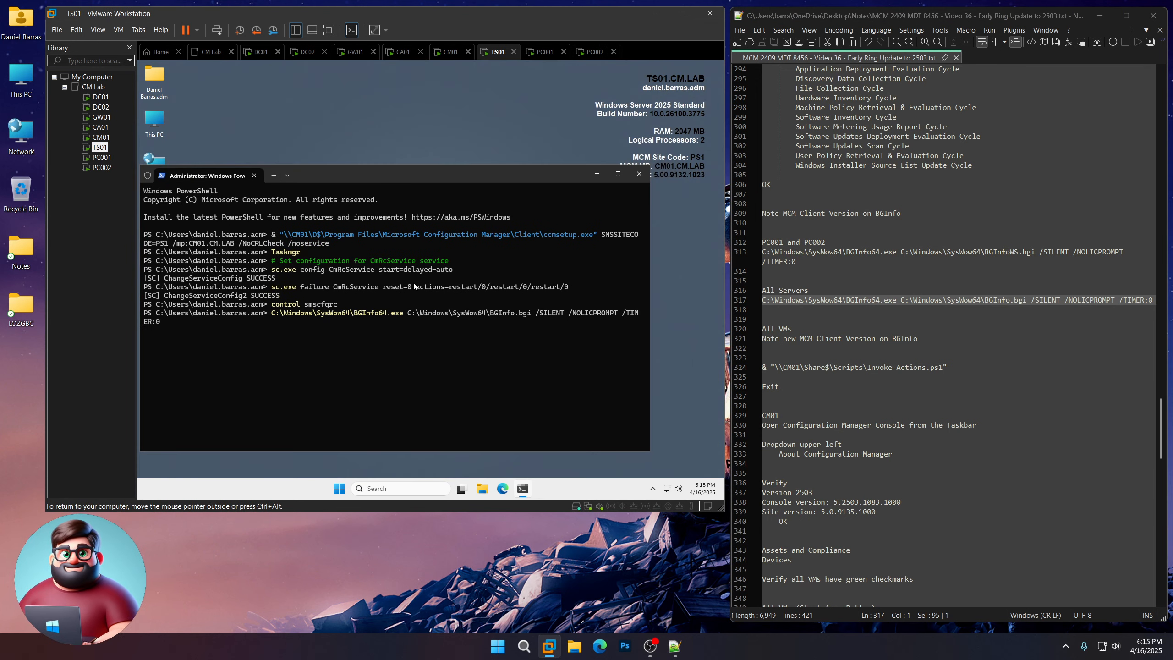
pyautogui.press('Return')
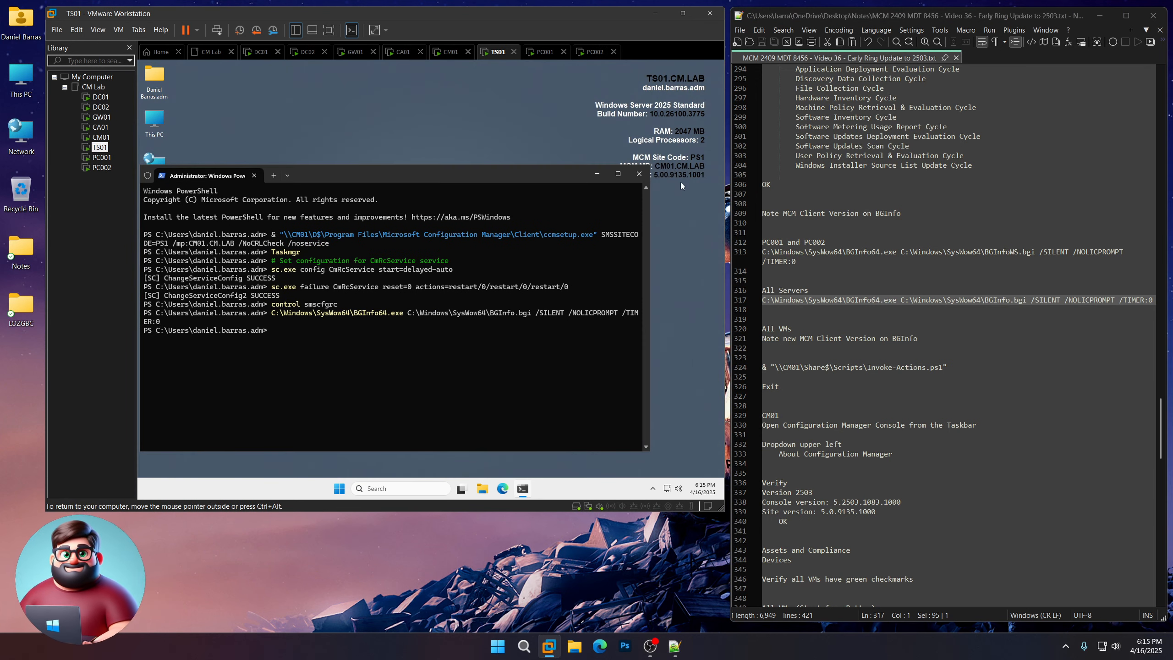
# - Run the copied BGInfo.bgi refresh command in PowerShell on CM01, CA01, GW01, DC02 and DC01
pyautogui.click(101, 136)
pyautogui.hotkey('ctrl', 'v')
pyautogui.press('Return')
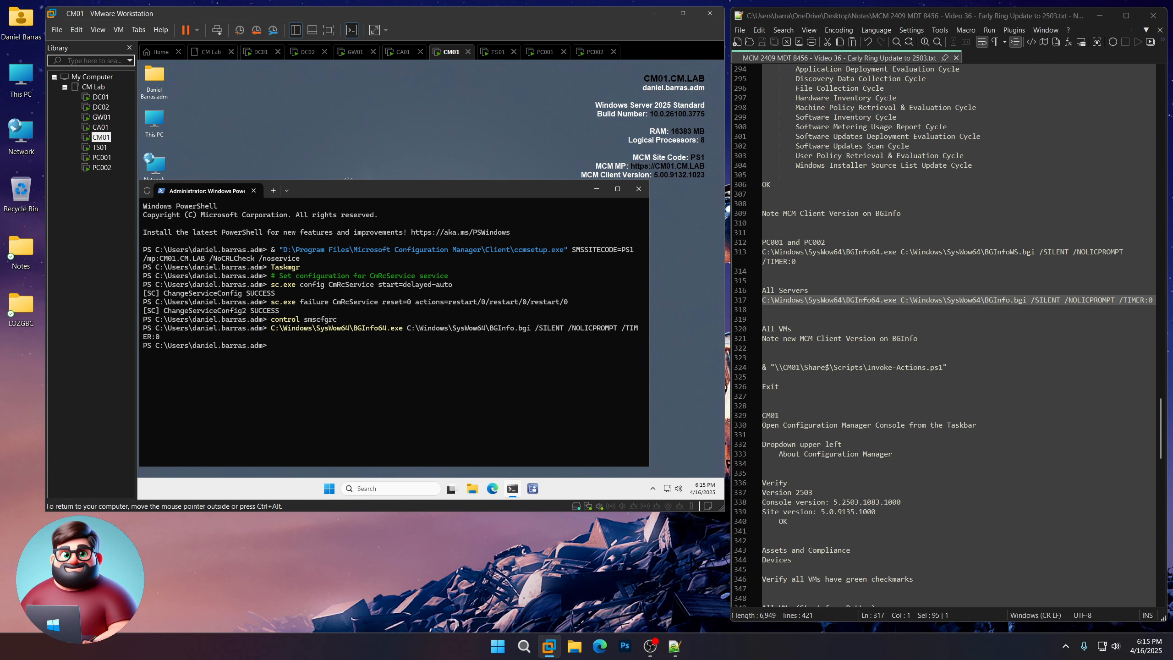
pyautogui.click(101, 126)
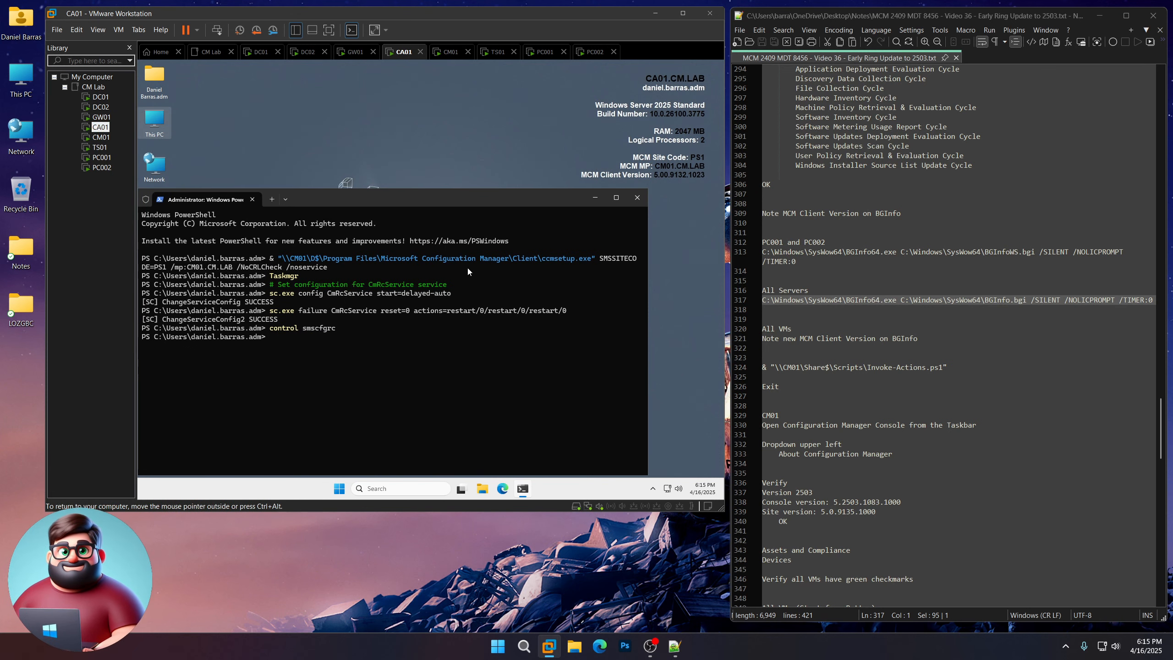
pyautogui.press('Return')
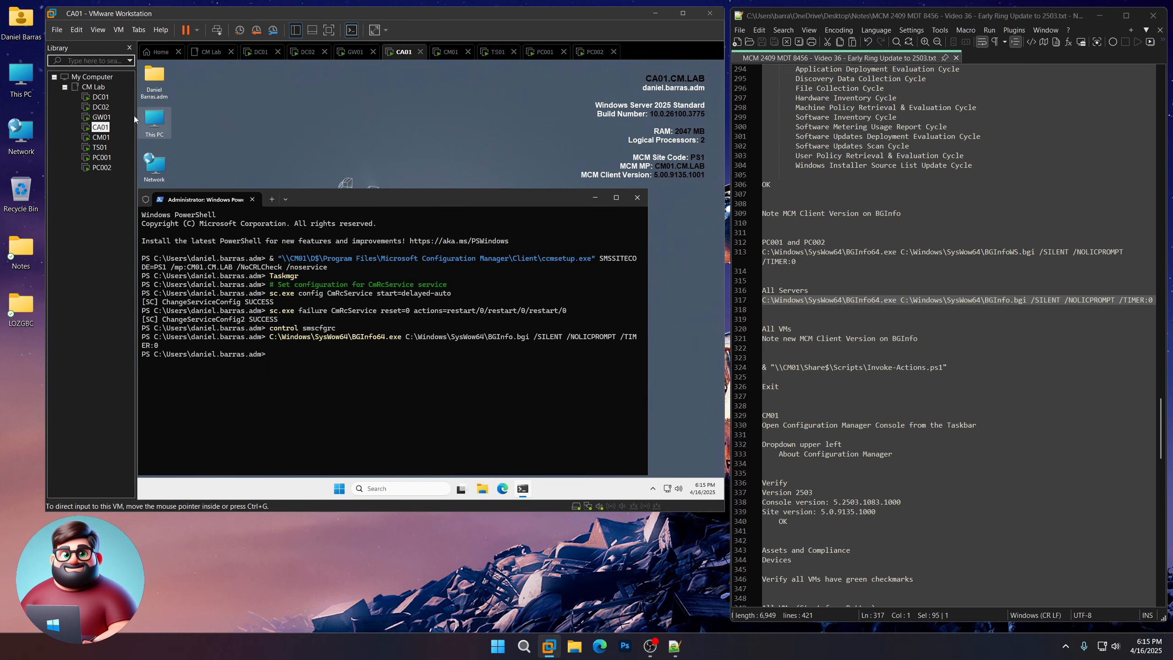
pyautogui.click(101, 116)
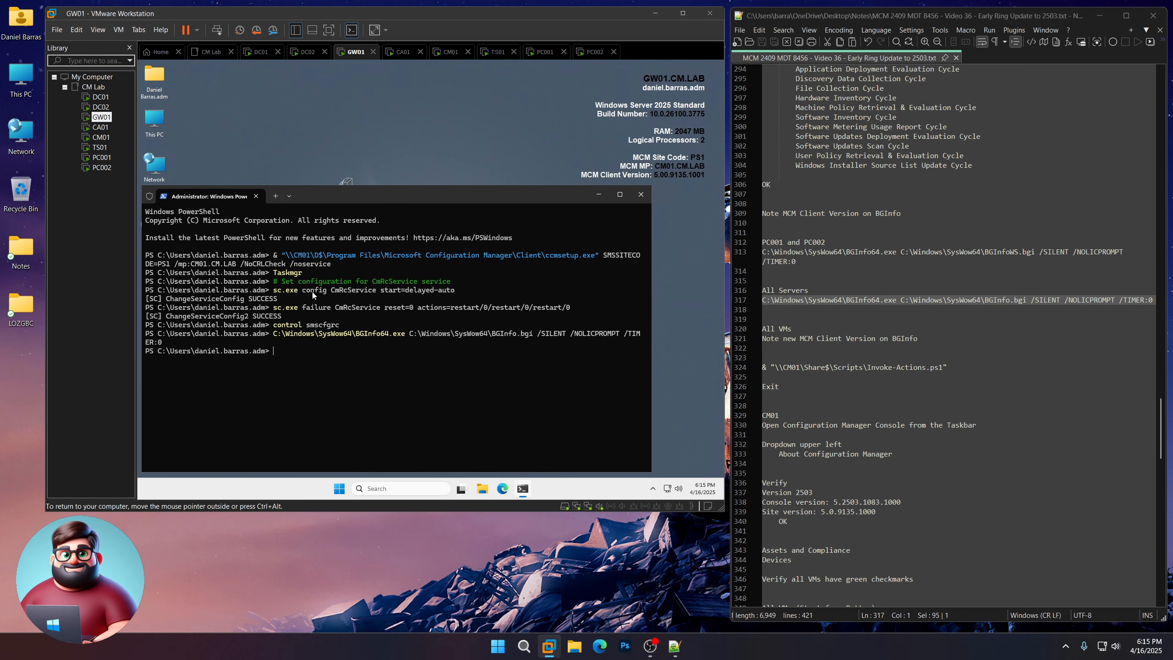
pyautogui.click(101, 106)
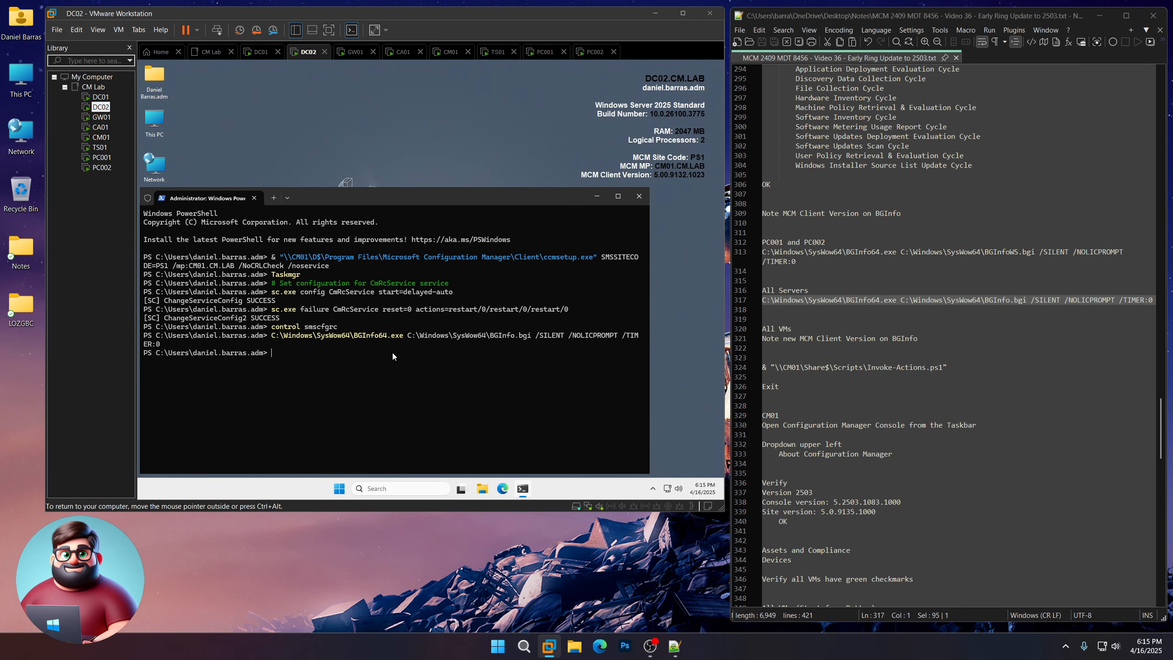
pyautogui.click(100, 96)
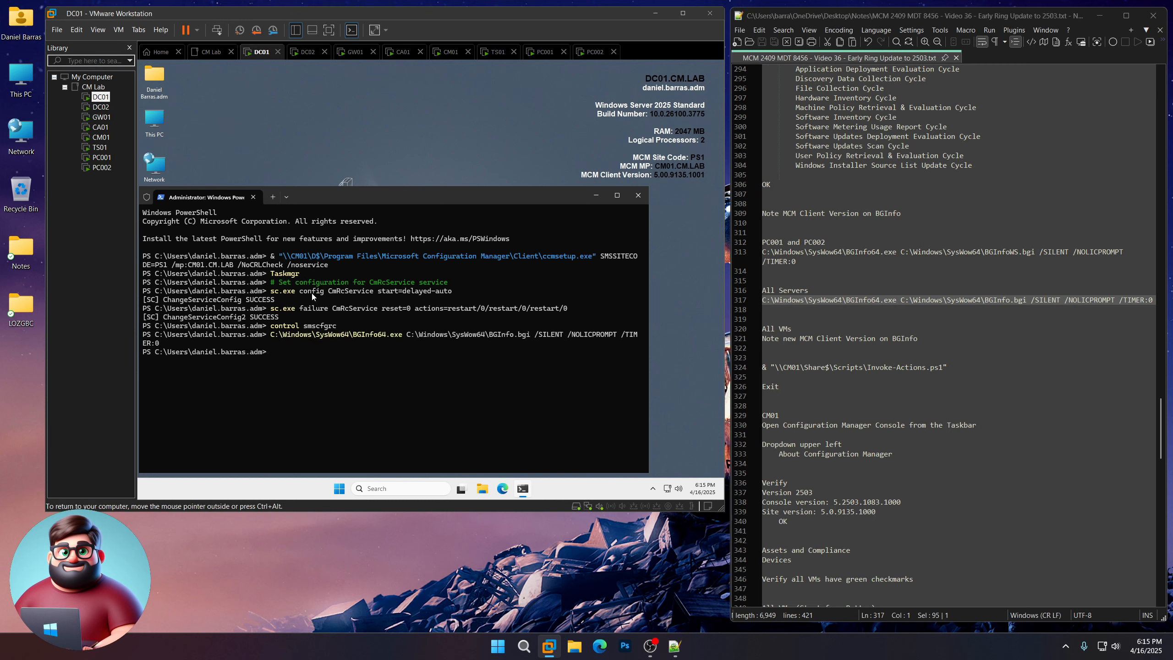
# - Copy the Invoke-Actions.ps1 command with the Exit line from the notes and run it in PowerShell on DC01
pyautogui.scroll(-4, 841, 358)
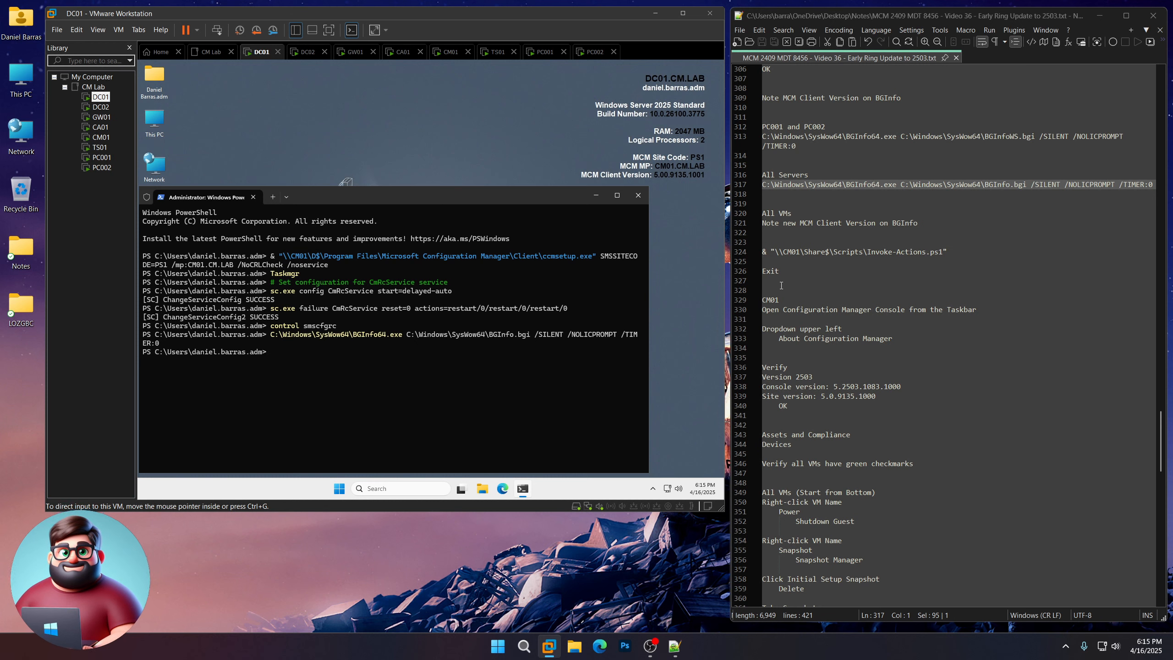
pyautogui.moveTo(780, 271); pyautogui.dragTo(762, 252)
pyautogui.rightClick(788, 252)
pyautogui.click(818, 270)
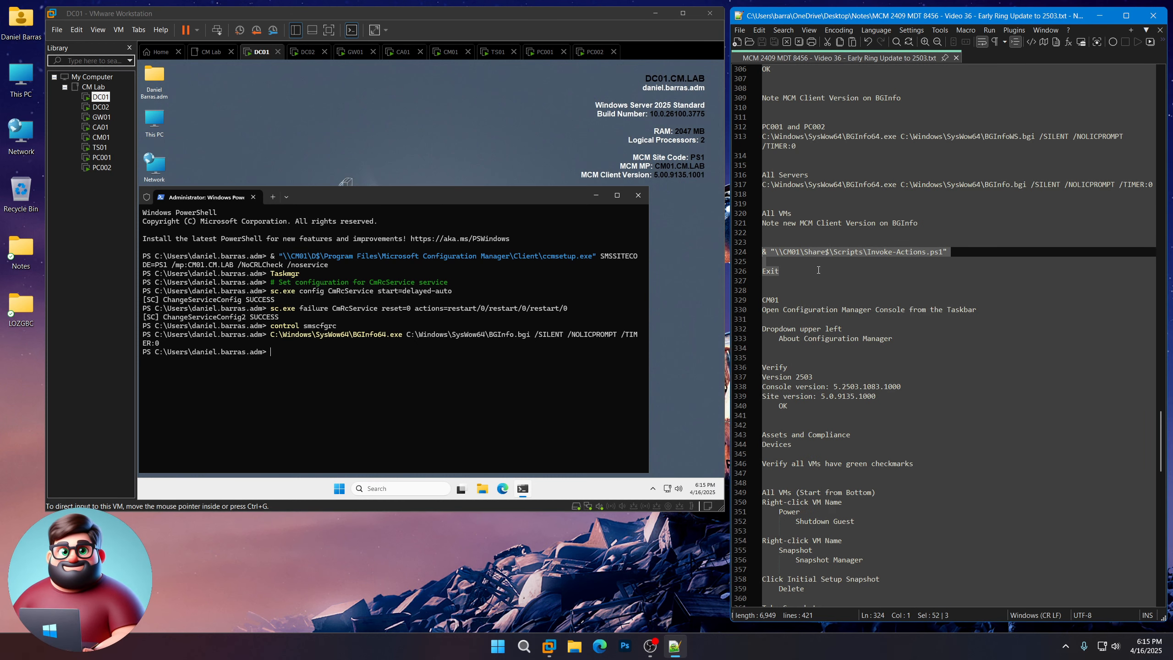
pyautogui.click(349, 343)
pyautogui.rightClick(349, 344)
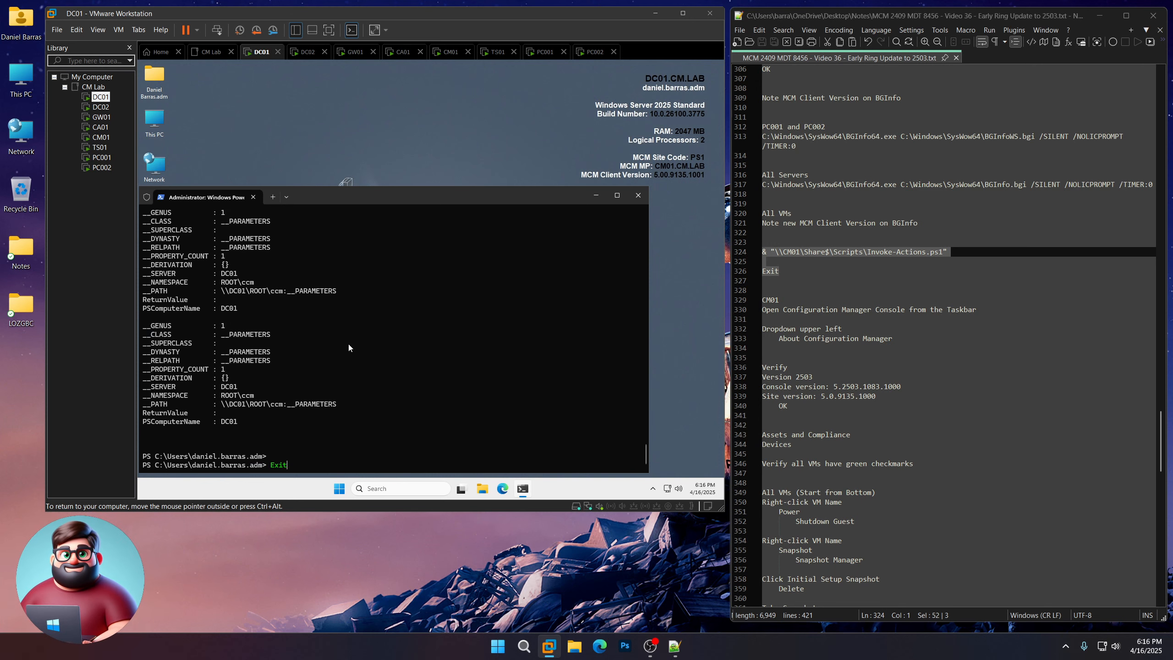
# - Run the copied Invoke-Actions.ps1 and Exit lines in PowerShell on DC02, GW01 and CA01
pyautogui.click(101, 106)
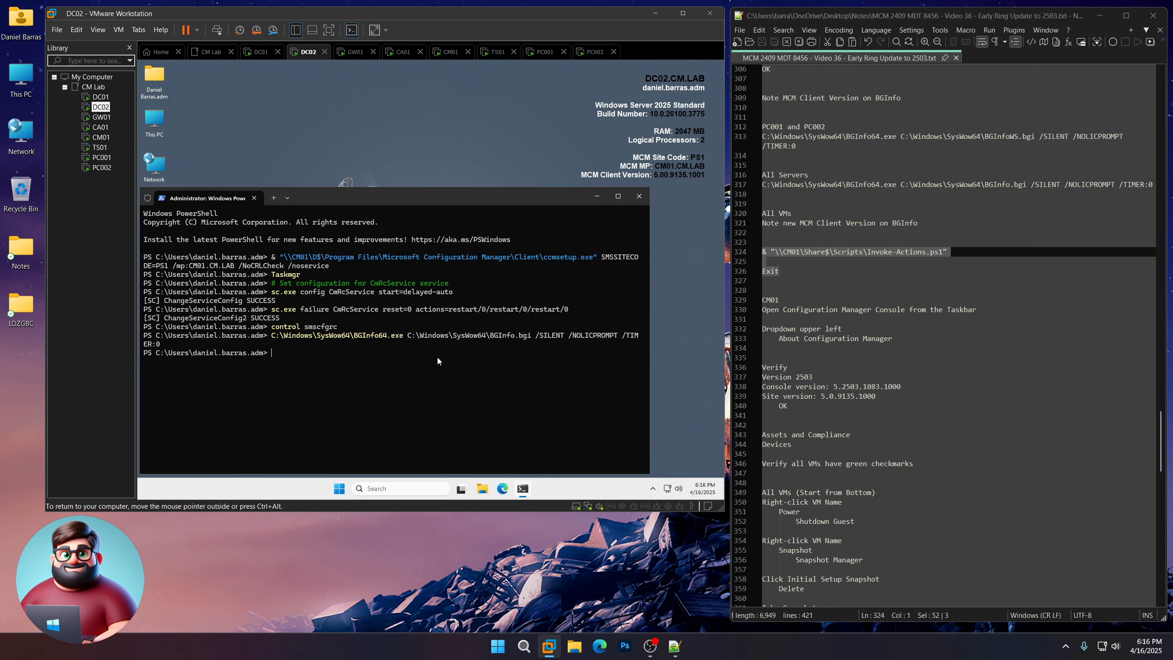
pyautogui.rightClick(436, 356)
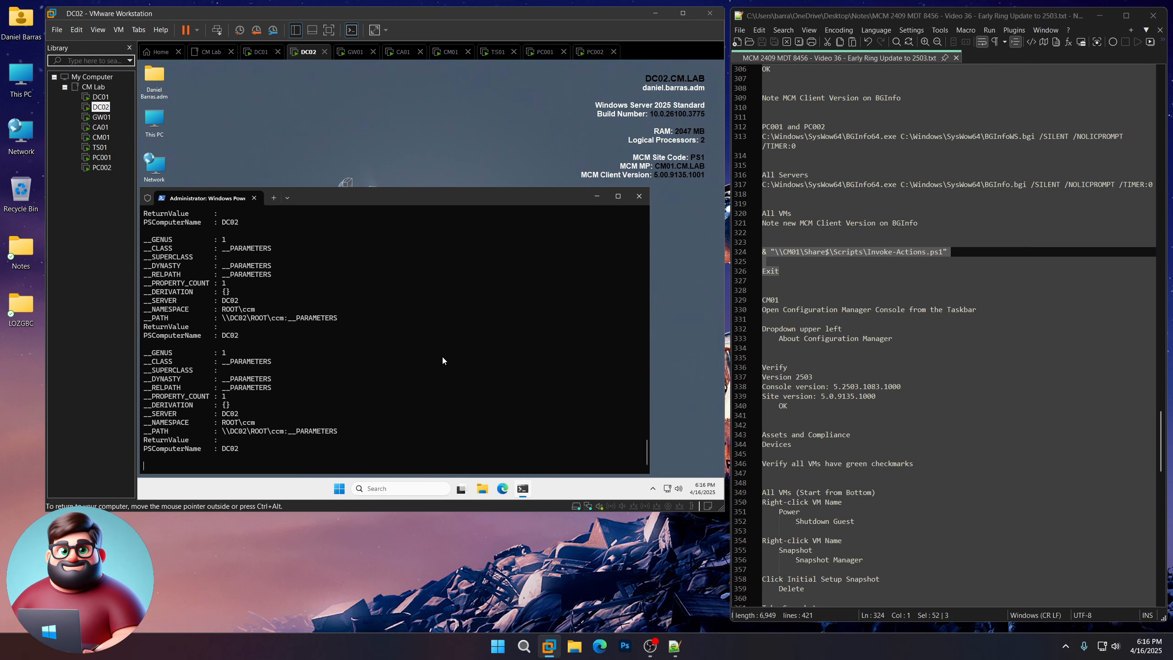
pyautogui.click(102, 117)
pyautogui.rightClick(421, 329)
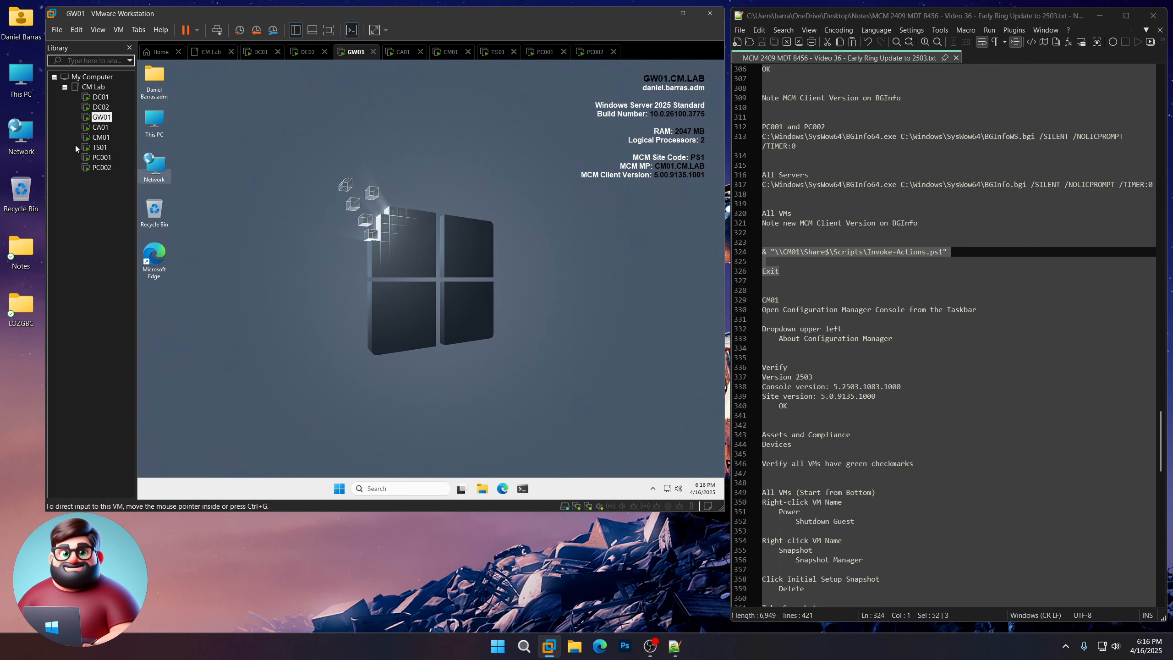
pyautogui.click(100, 127)
pyautogui.rightClick(425, 275)
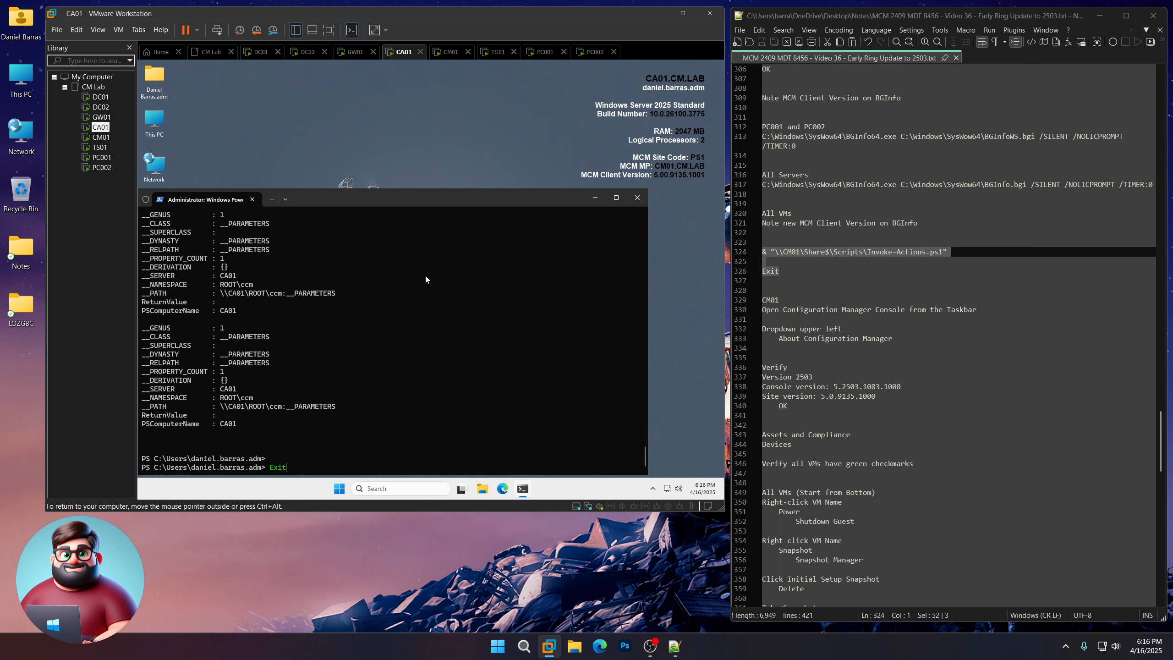
# - Run the copied Invoke-Actions.ps1 and Exit lines in PowerShell on CM01, TS01, PC001 and PC002
pyautogui.click(101, 137)
pyautogui.rightClick(416, 291)
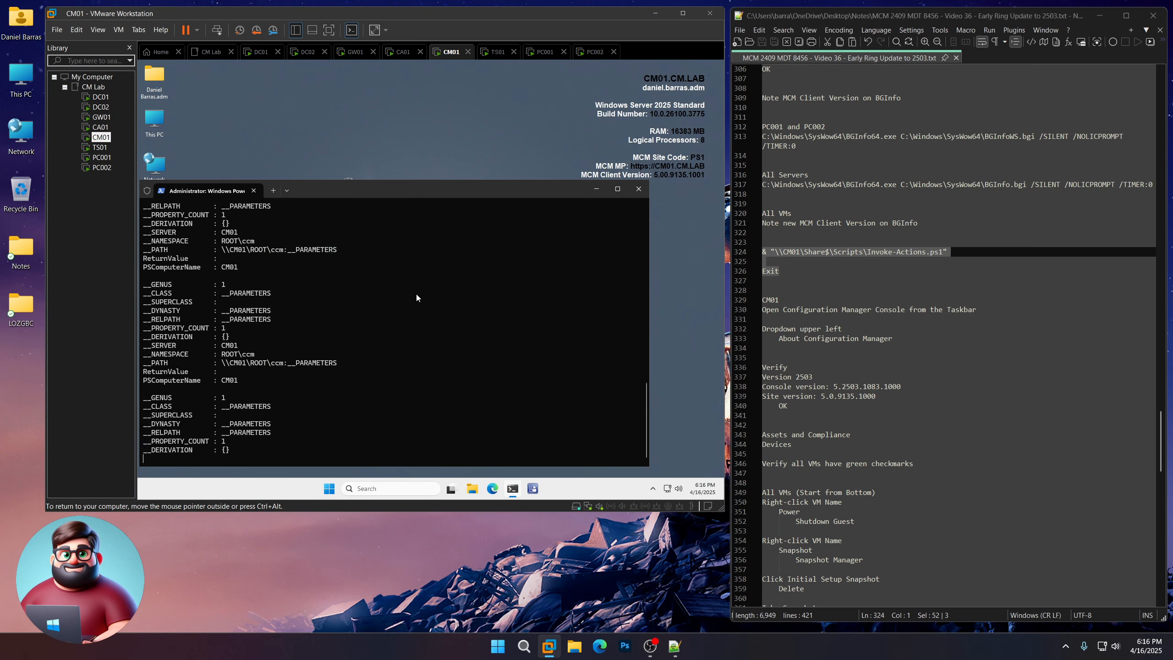
pyautogui.click(101, 148)
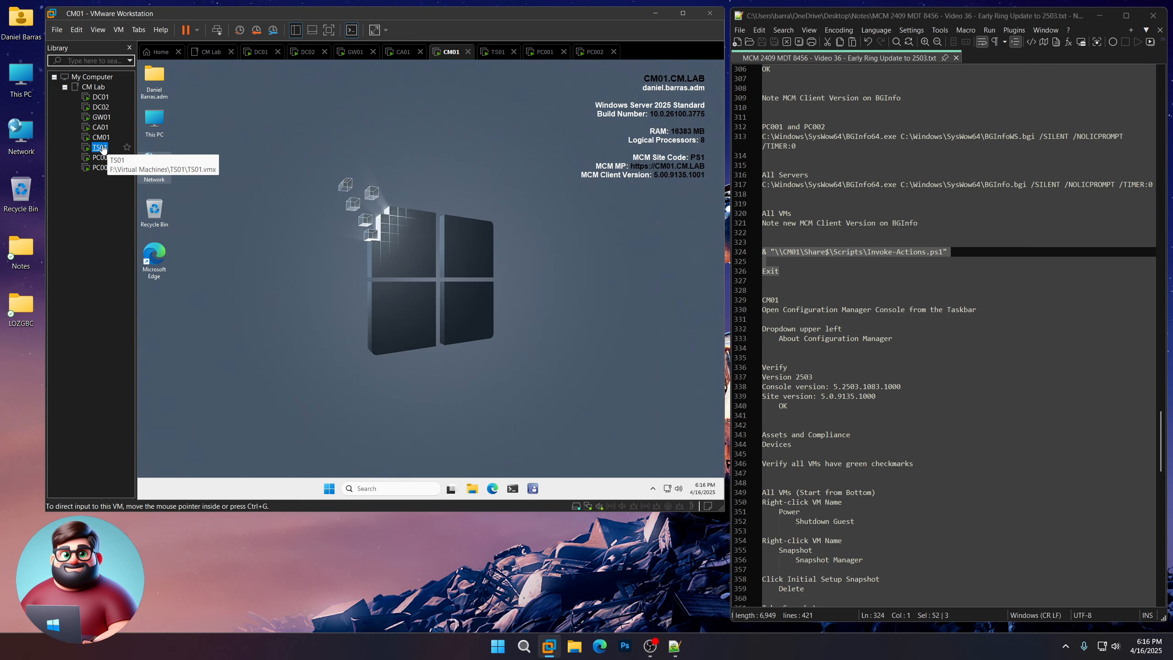
pyautogui.rightClick(352, 274)
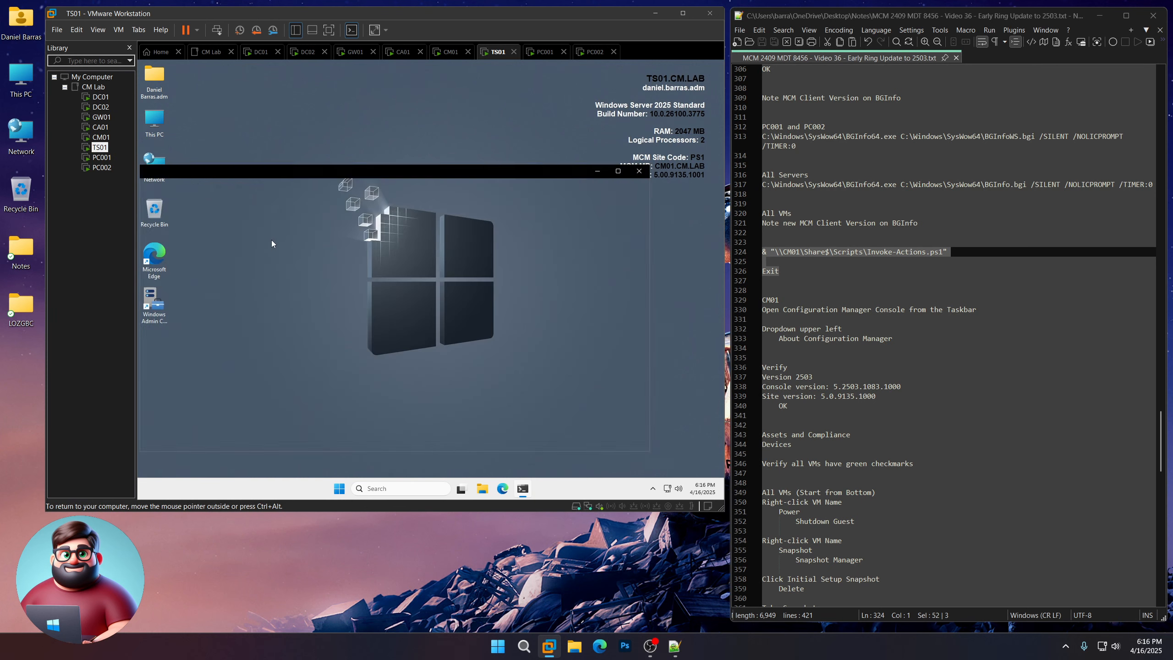
pyautogui.click(101, 157)
pyautogui.rightClick(391, 353)
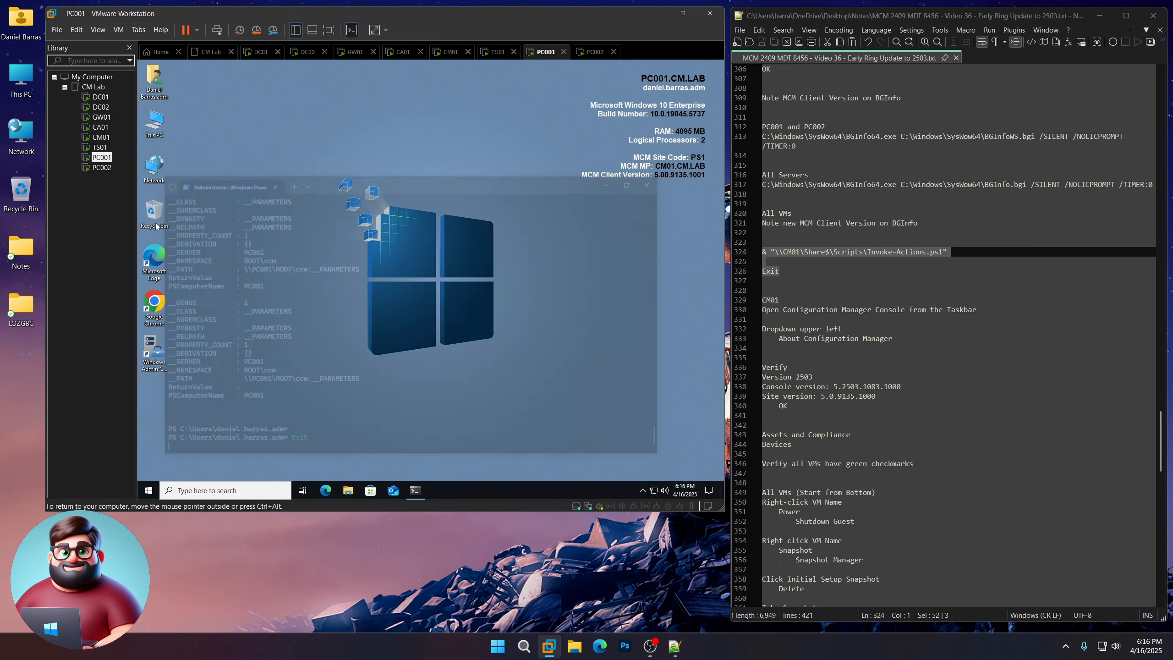
pyautogui.click(101, 167)
pyautogui.rightClick(437, 299)
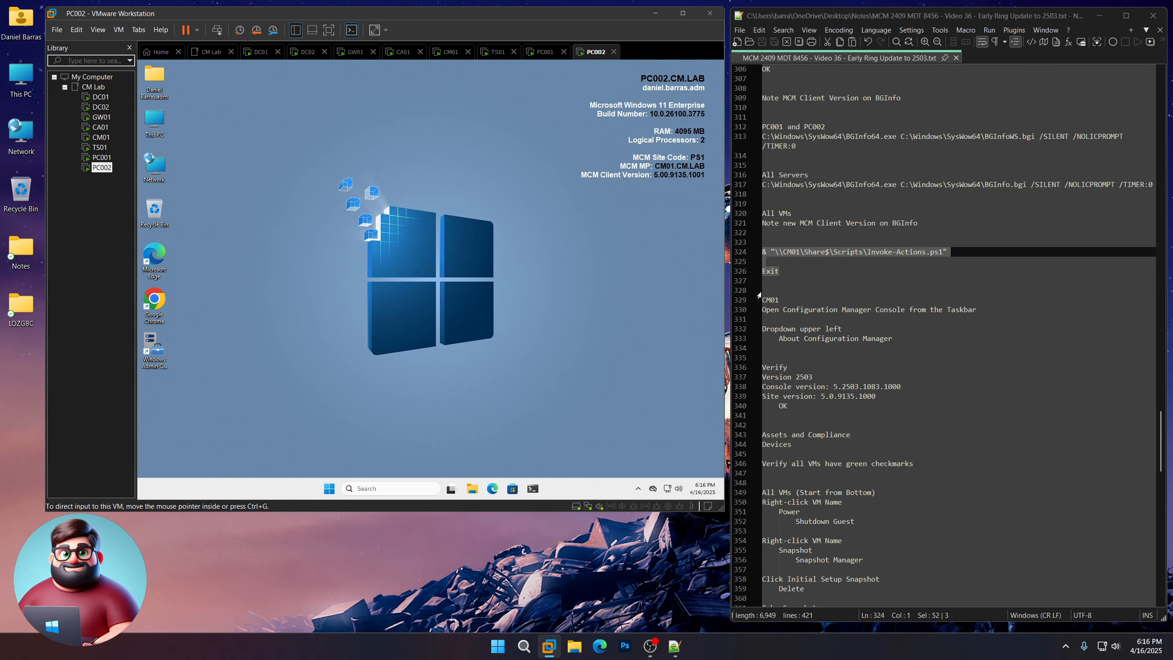
# - Open the Configuration Manager console on CM01
pyautogui.scroll(-4, 808, 231)
pyautogui.moveTo(779, 184); pyautogui.dragTo(740, 184)
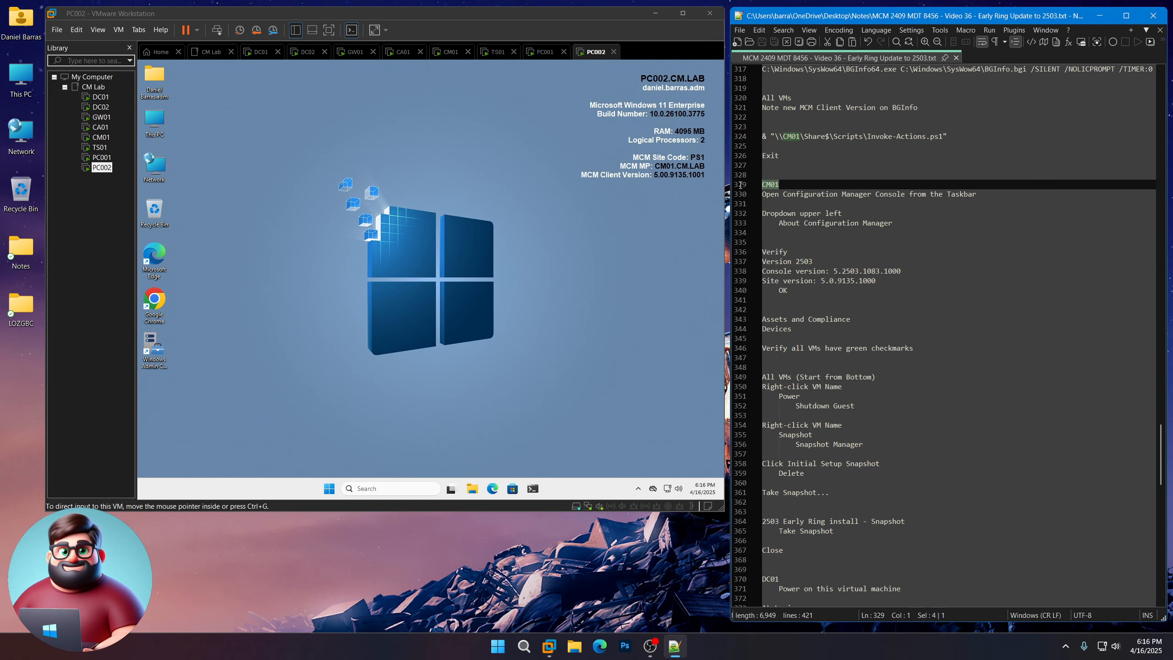
pyautogui.click(101, 137)
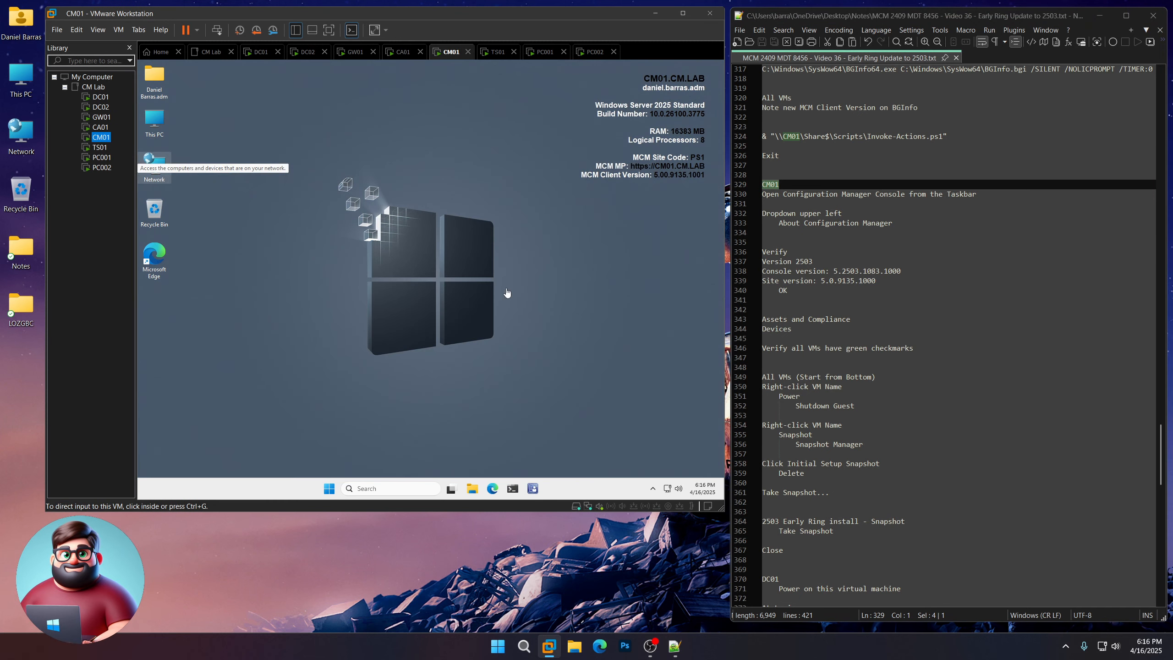
pyautogui.click(533, 488)
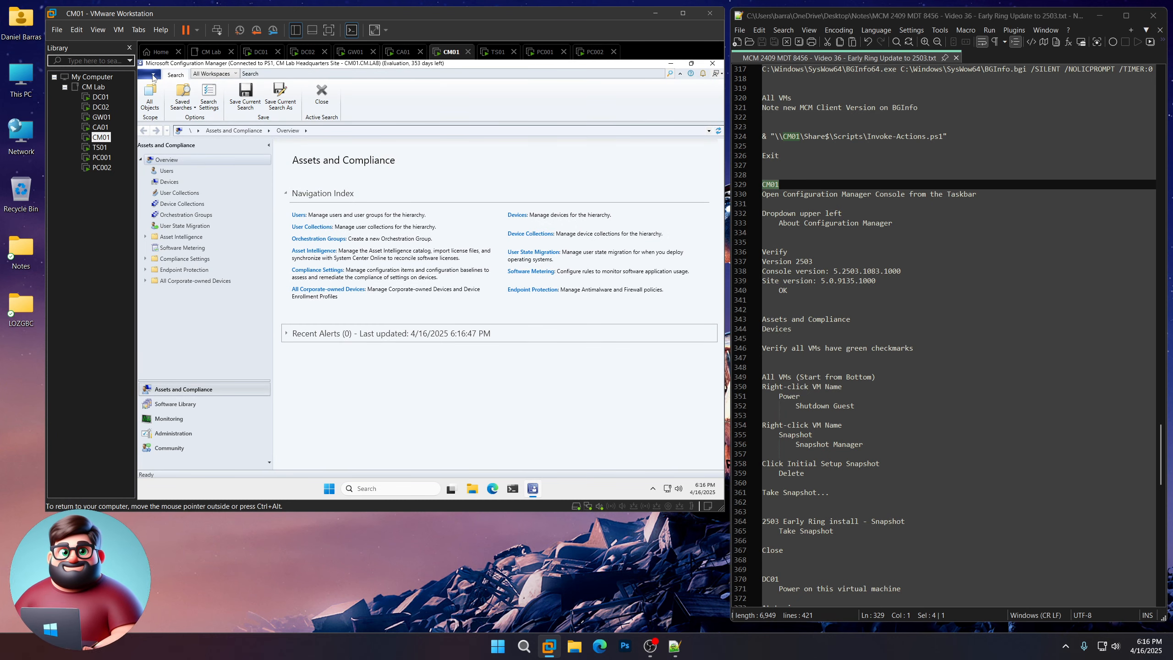
# - Check the product, console and site versions in About Configuration Manager, and the client status of all VMs under Devices
pyautogui.click(153, 75)
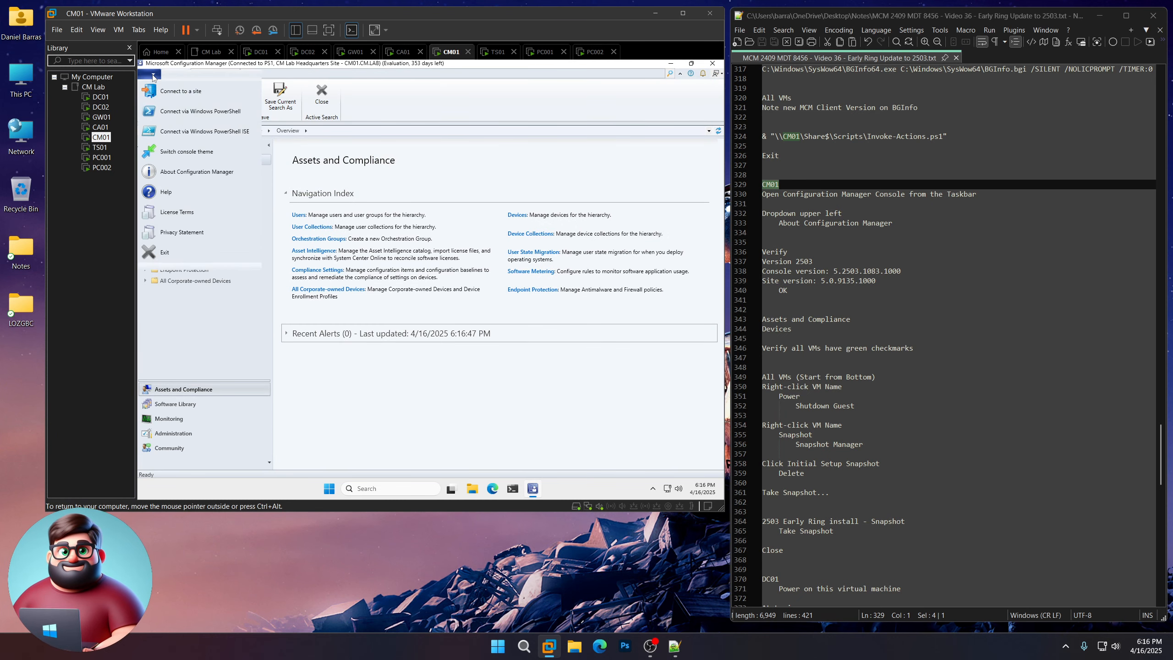
pyautogui.click(177, 172)
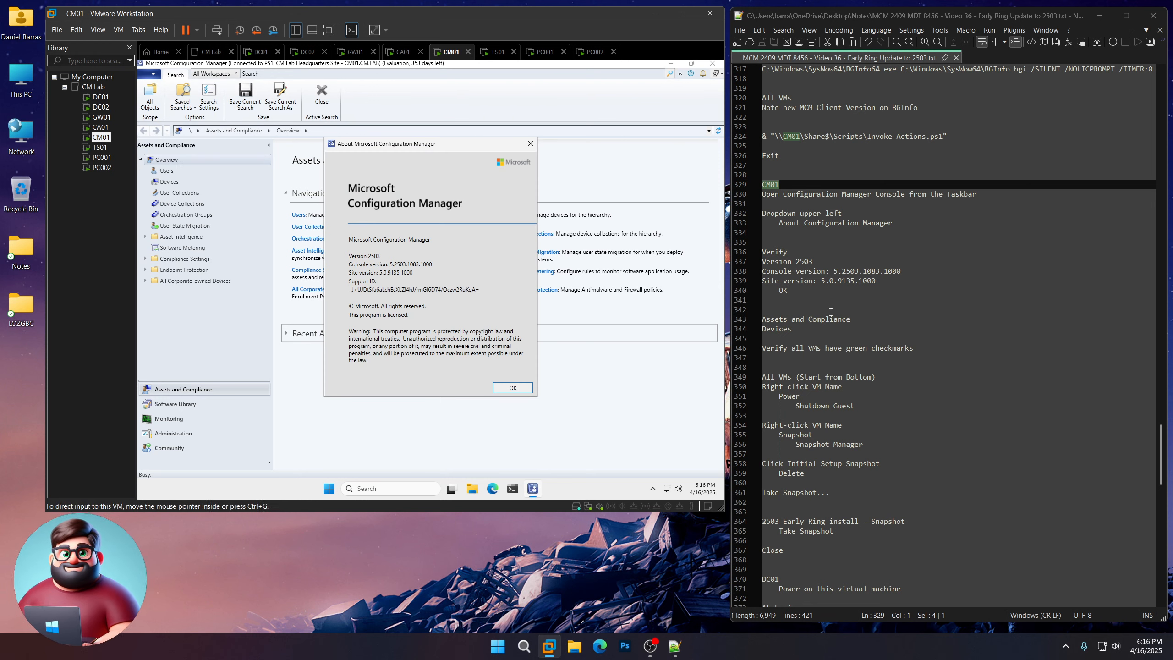
pyautogui.scroll(-2, 958, 337)
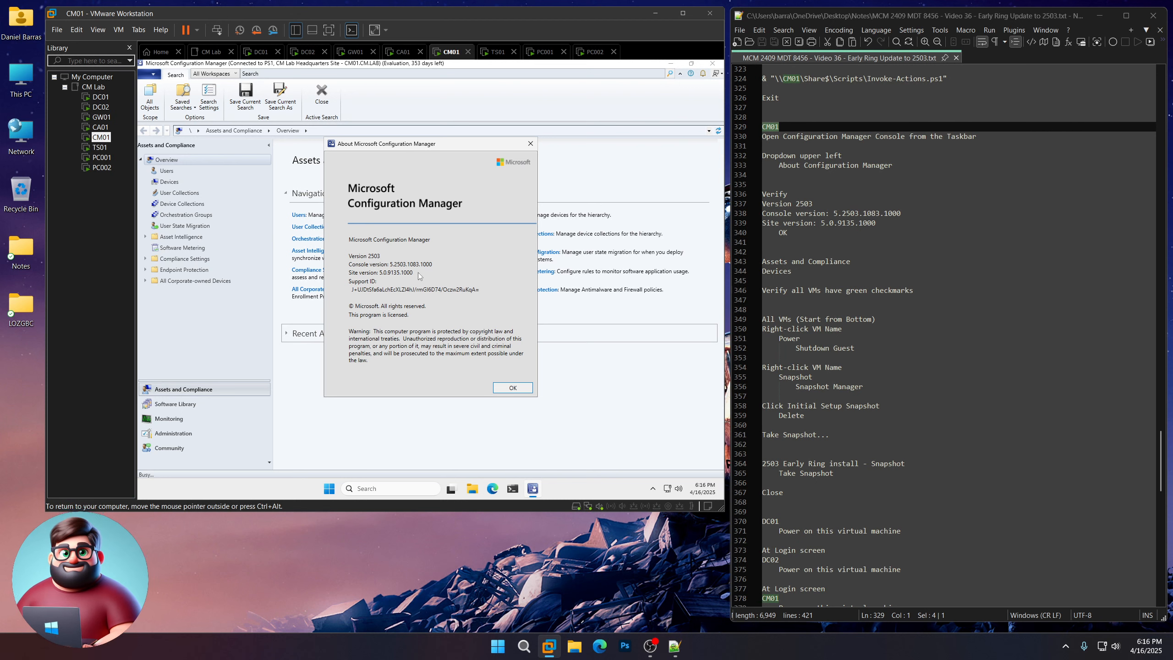
pyautogui.click(515, 391)
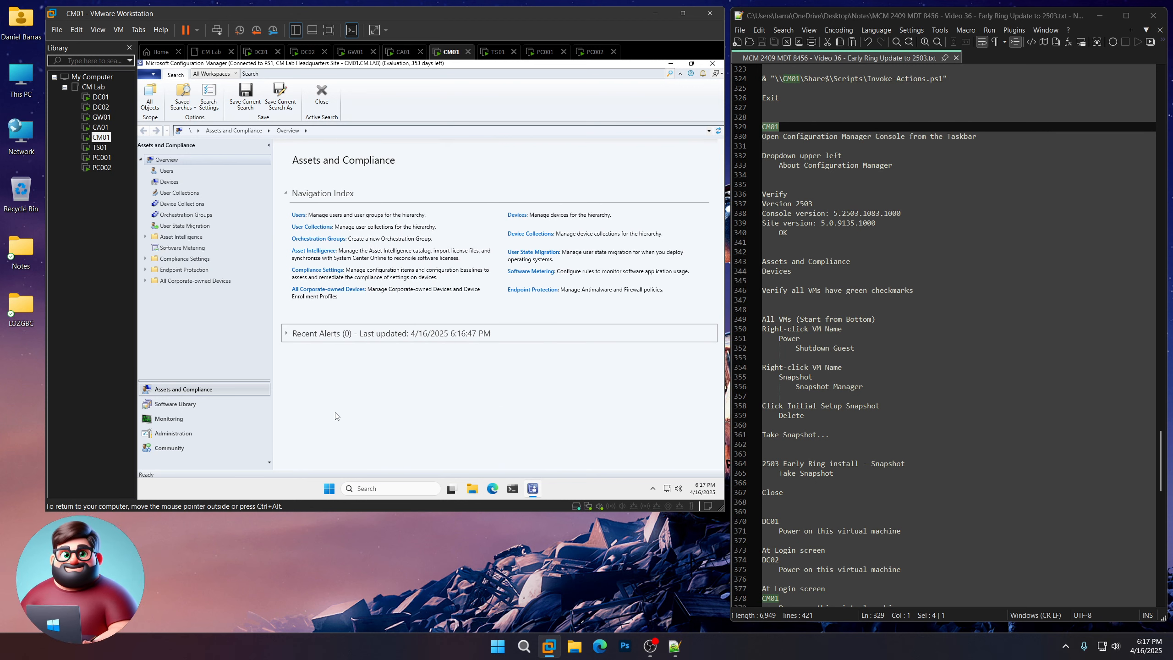
pyautogui.click(169, 181)
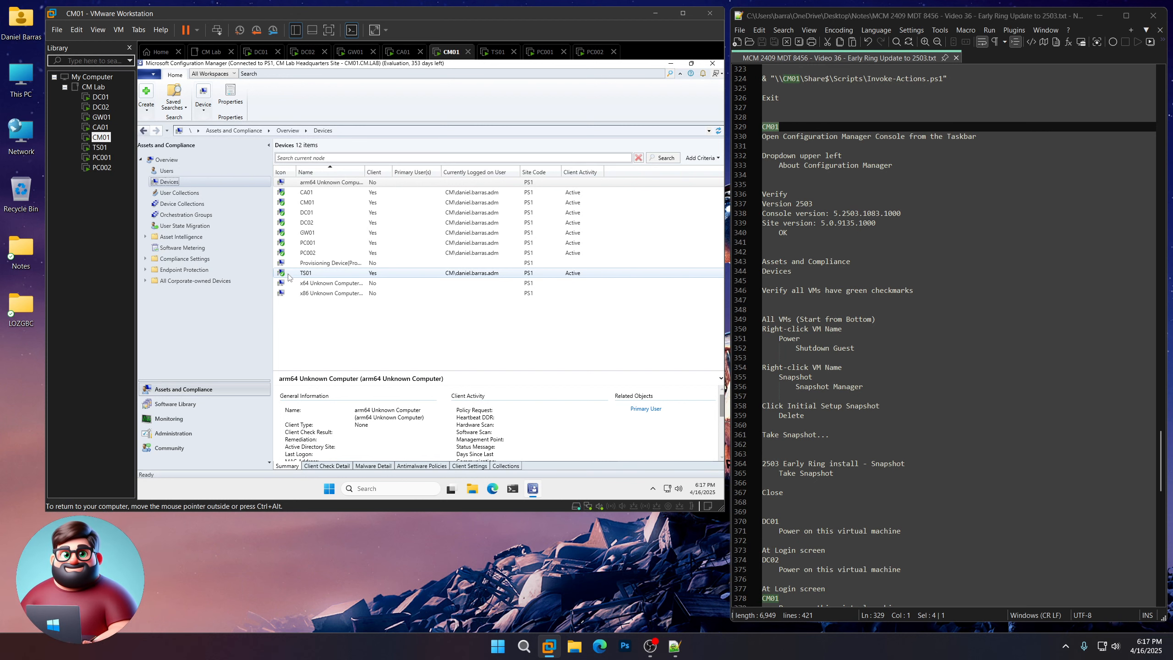
pyautogui.scroll(-5, 871, 303)
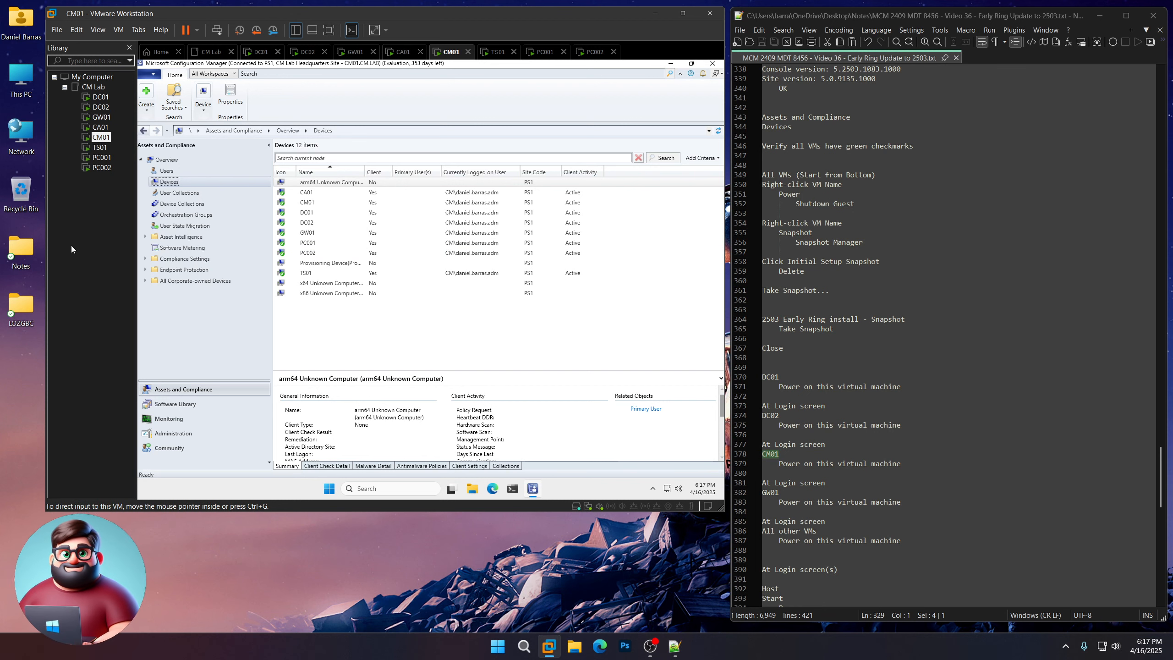
# - Shut down the guest operating systems of PC002 and PC001
pyautogui.click(101, 169)
pyautogui.rightClick(101, 168)
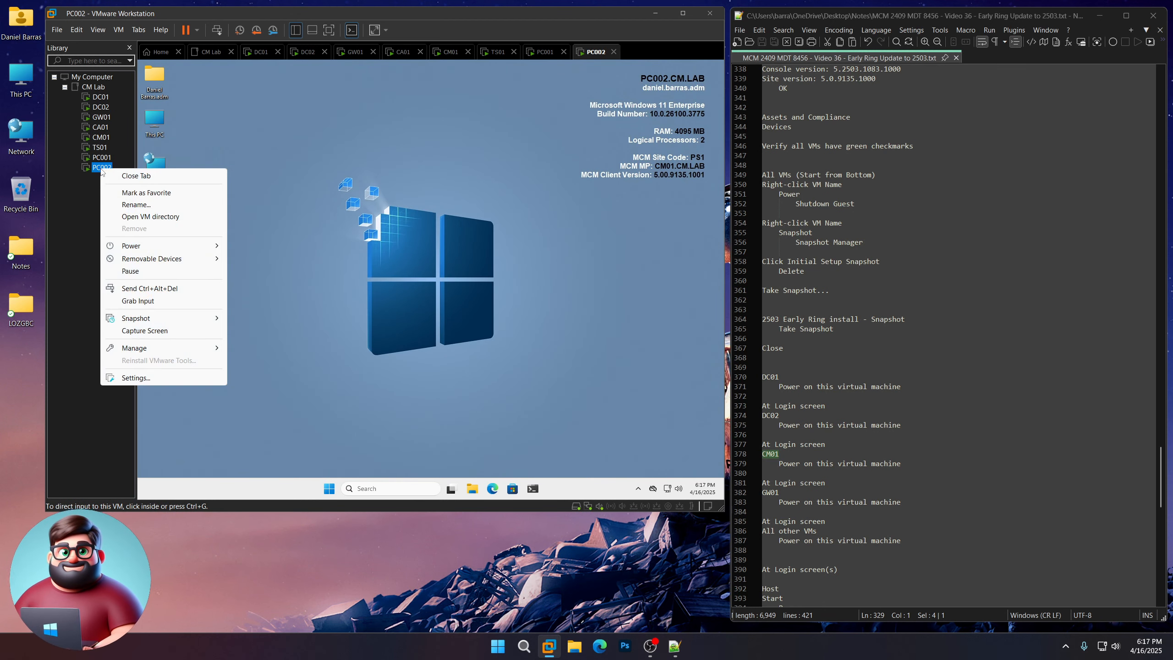
pyautogui.moveTo(138, 245)
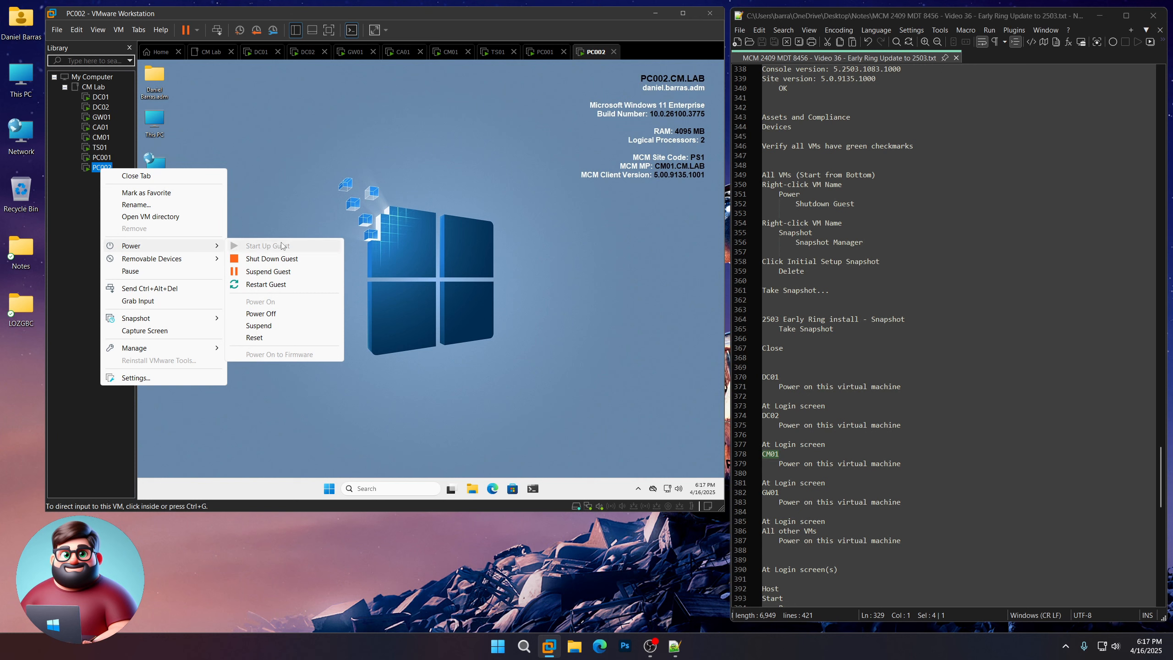
pyautogui.click(272, 259)
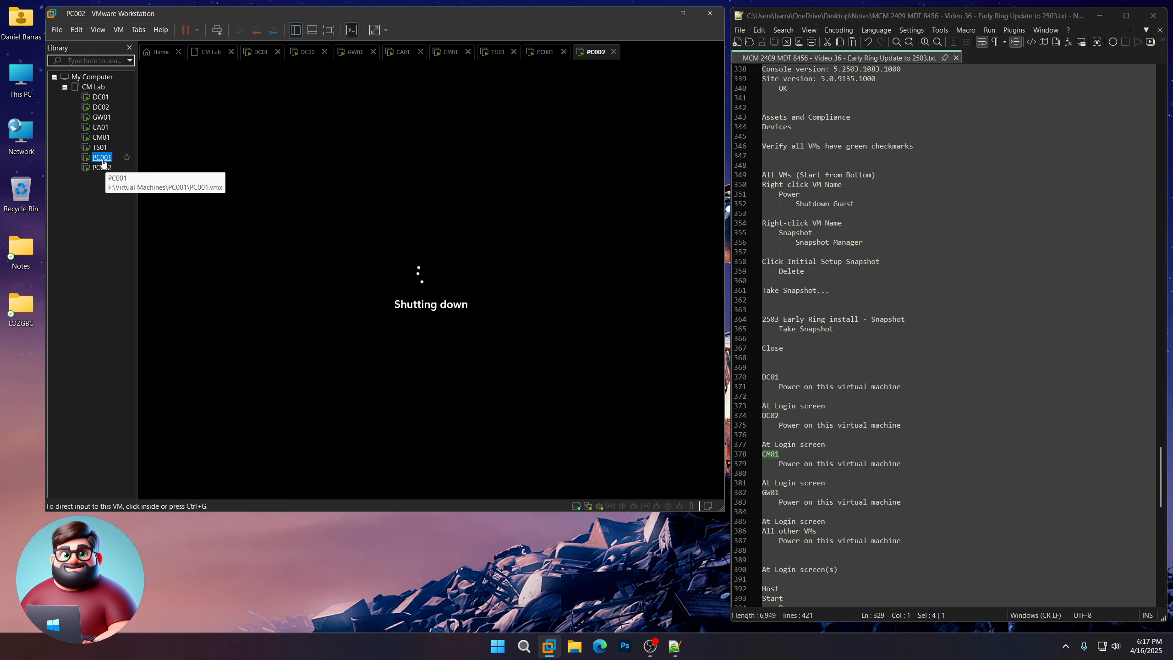
pyautogui.click(102, 157)
pyautogui.rightClick(102, 158)
pyautogui.moveTo(148, 236)
pyautogui.click(274, 250)
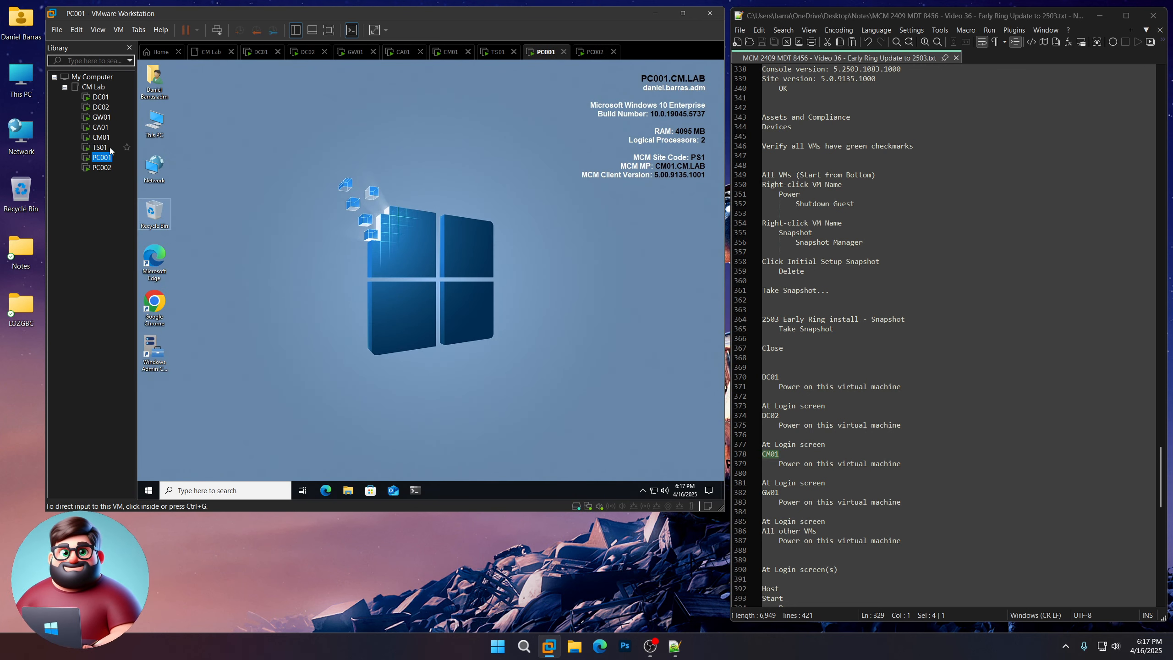
# - Shut down the guest operating systems of TS01 and CM01
pyautogui.click(100, 147)
pyautogui.rightClick(99, 148)
pyautogui.moveTo(136, 225)
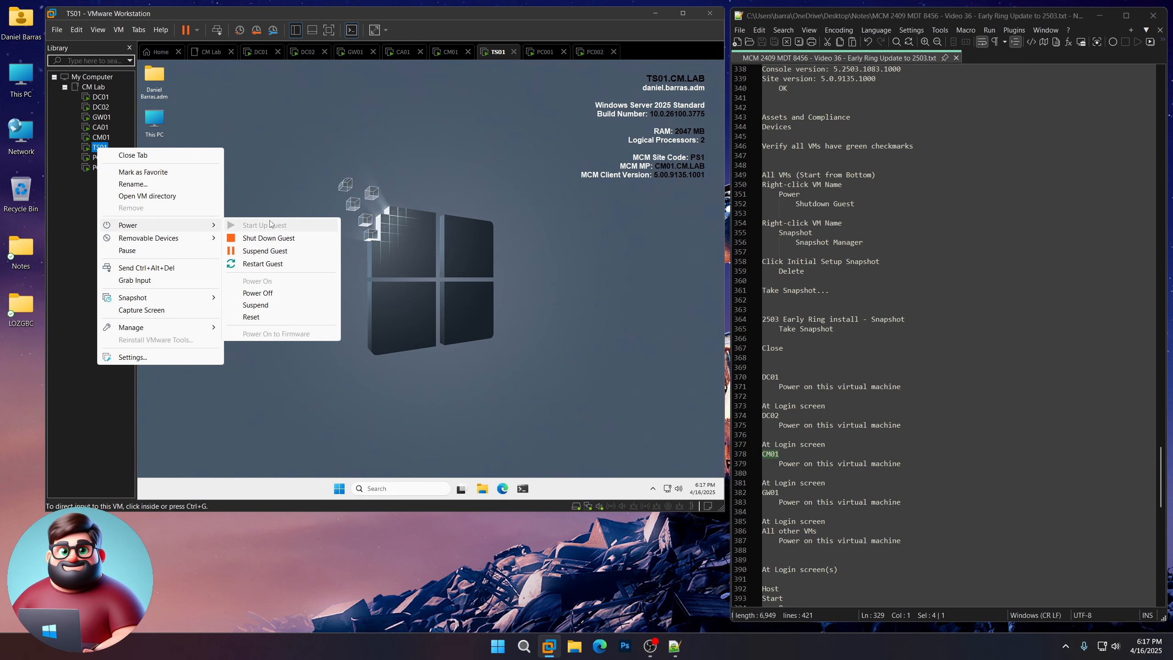
pyautogui.click(274, 238)
pyautogui.click(101, 136)
pyautogui.rightClick(101, 137)
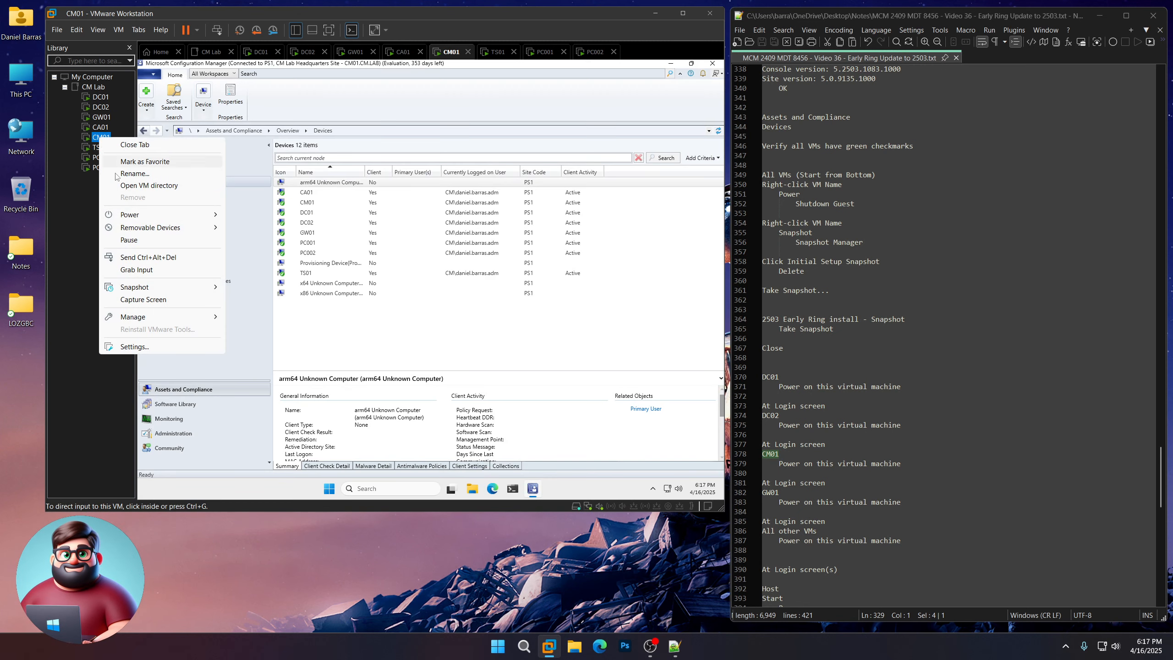
pyautogui.click(270, 227)
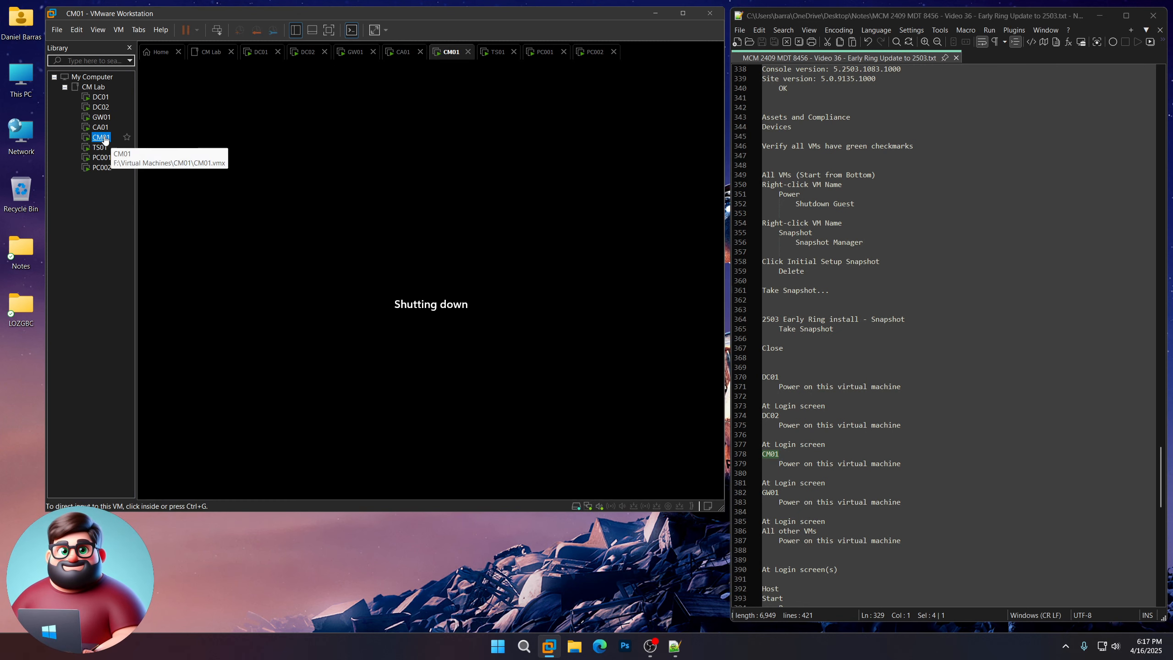
# - Shut down the guest operating systems of CA01 and GW01
pyautogui.click(100, 127)
pyautogui.rightClick(101, 128)
pyautogui.moveTo(137, 205)
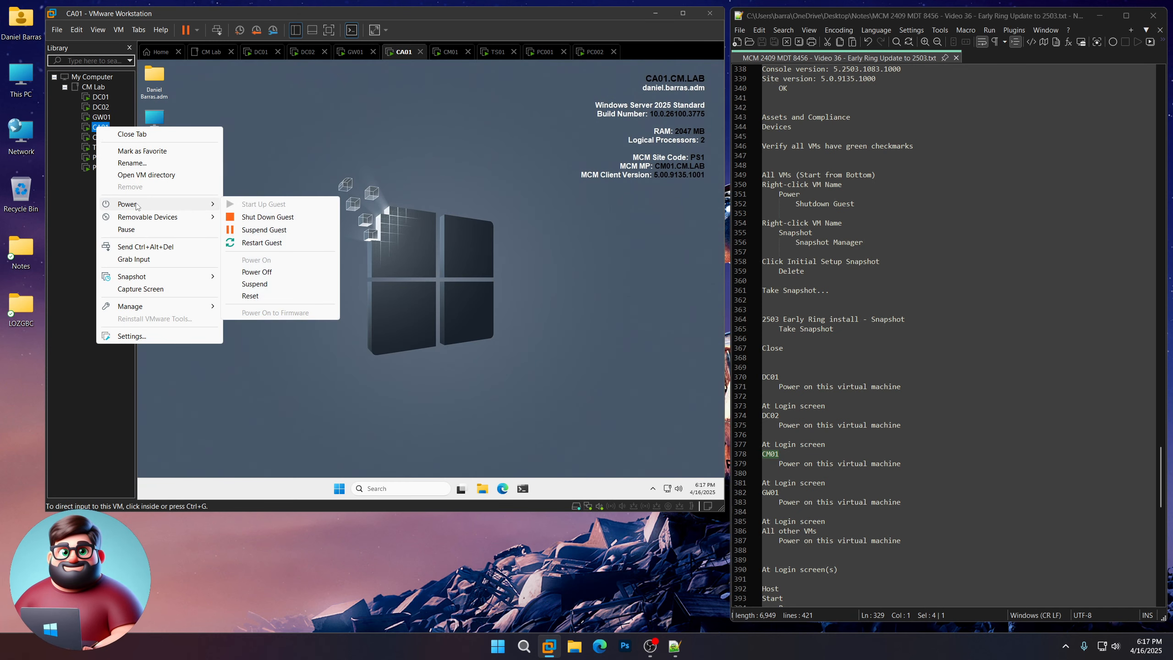
pyautogui.click(270, 215)
pyautogui.click(101, 117)
pyautogui.rightClick(100, 117)
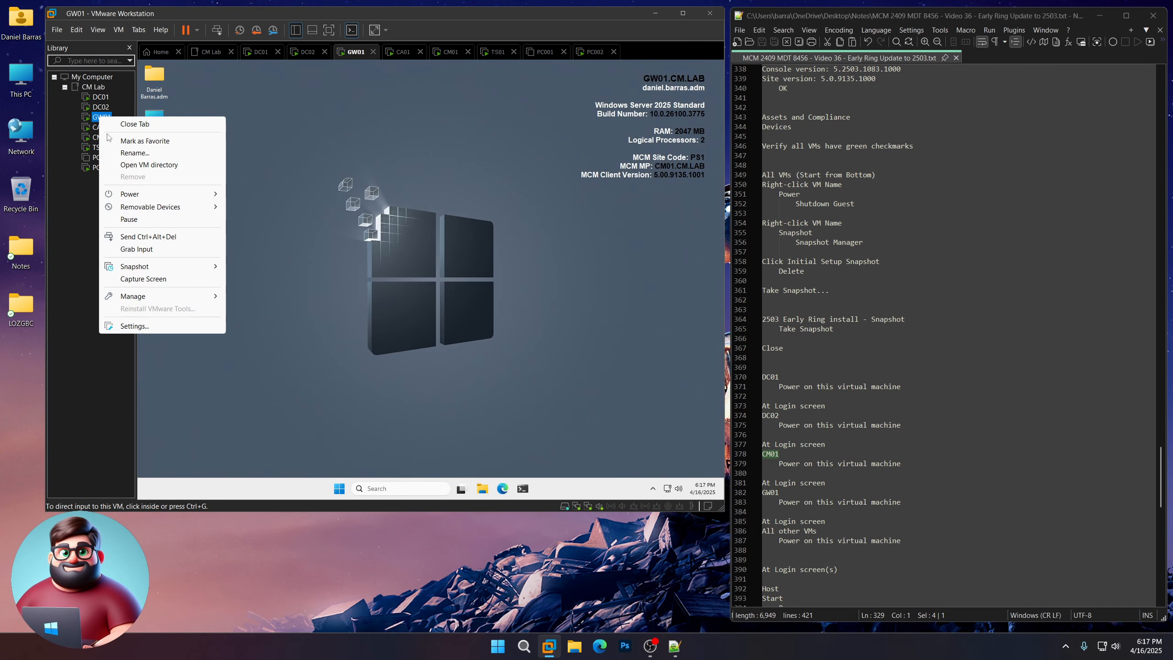
pyautogui.moveTo(134, 194)
pyautogui.click(284, 210)
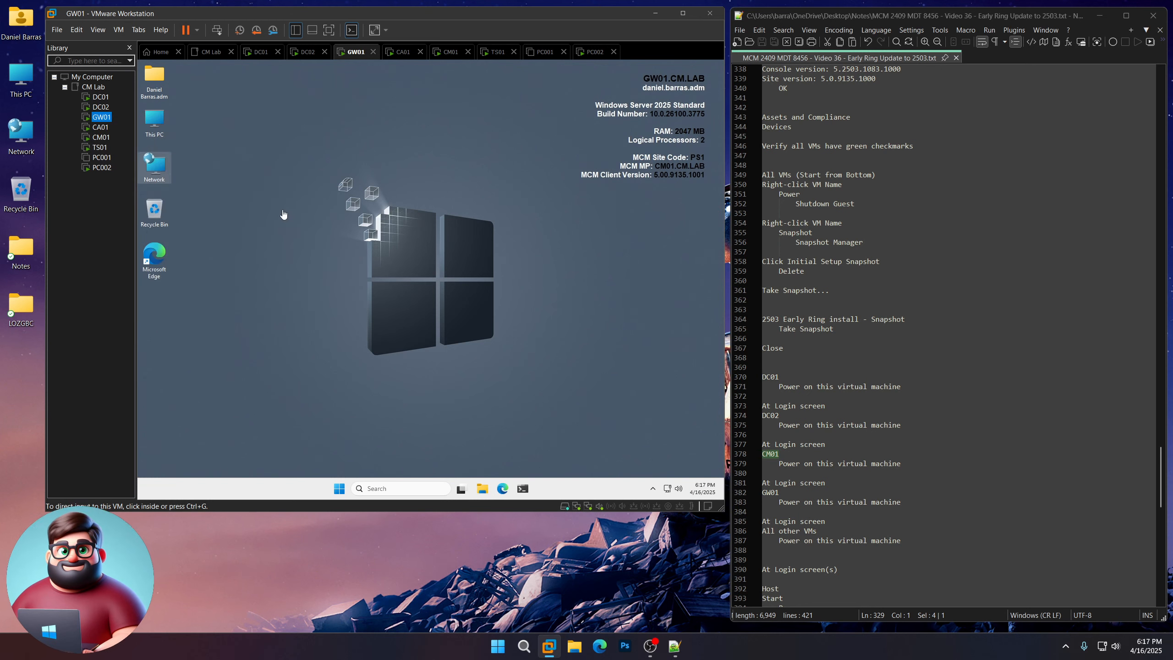
# - Shut down the guest operating systems of DC02 and DC01, and bring up the snapshot instructions in the notes
pyautogui.click(100, 106)
pyautogui.rightClick(101, 108)
pyautogui.moveTo(133, 185)
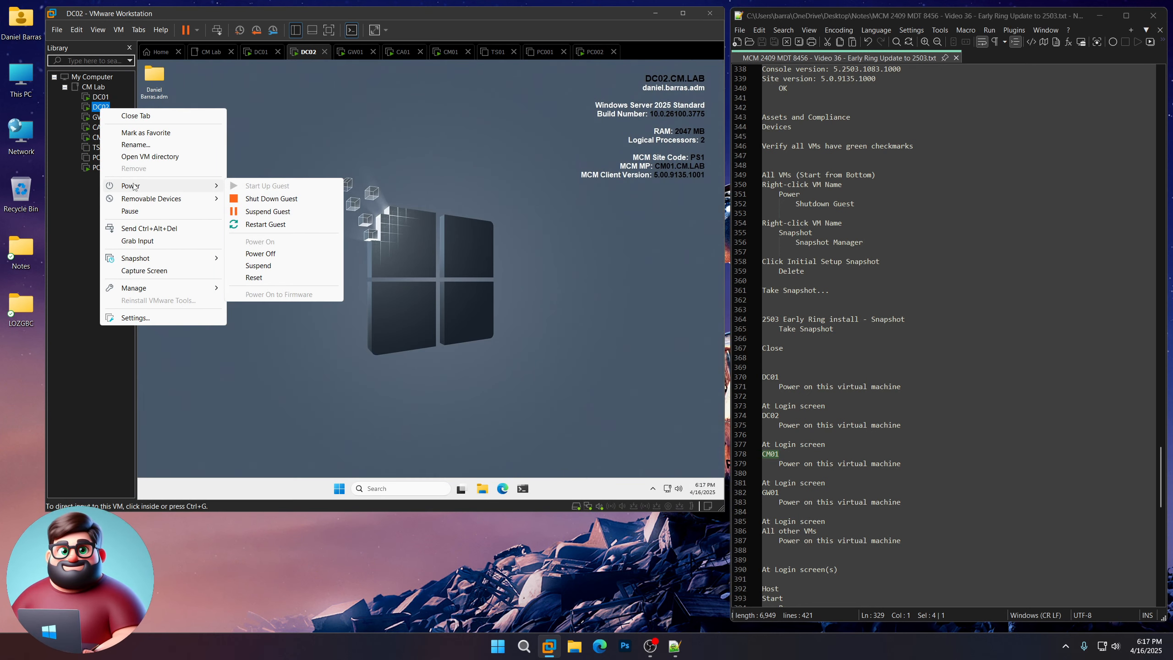
pyautogui.click(277, 202)
pyautogui.click(100, 96)
pyautogui.rightClick(101, 97)
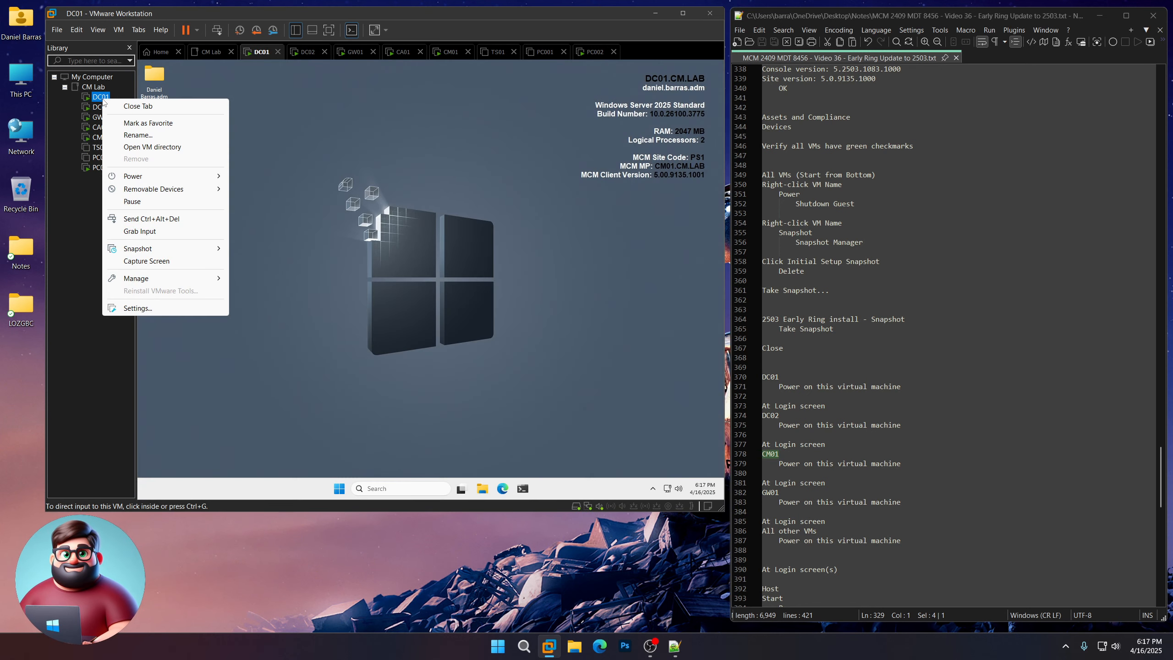
pyautogui.moveTo(134, 176)
pyautogui.click(276, 189)
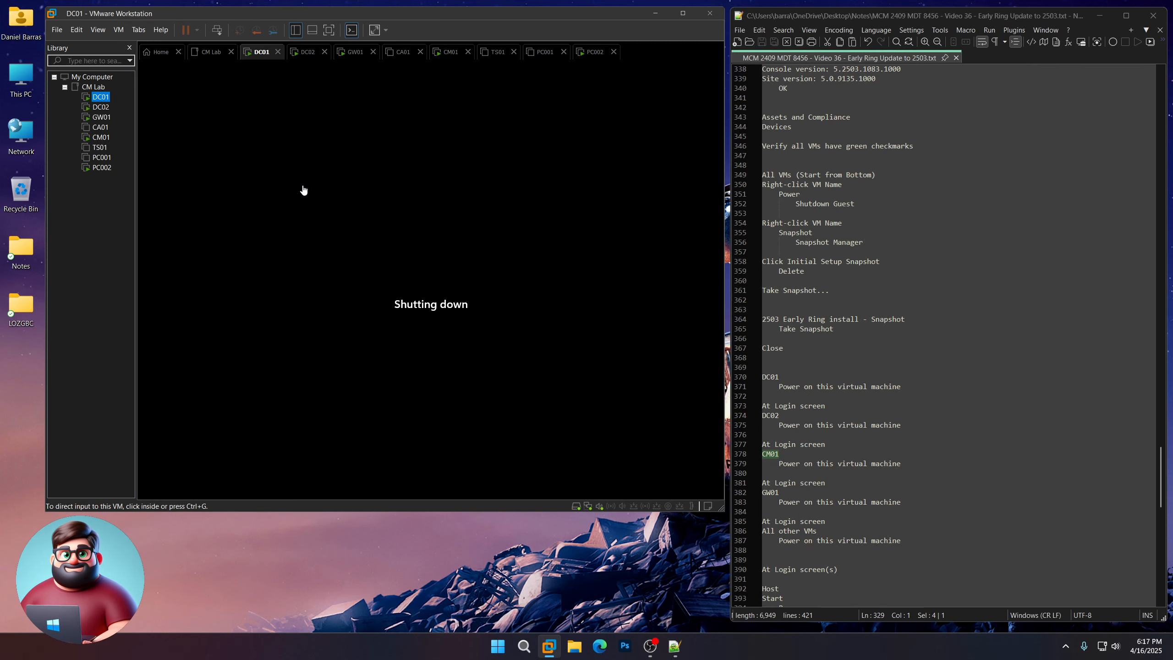
pyautogui.scroll(-3, 859, 180)
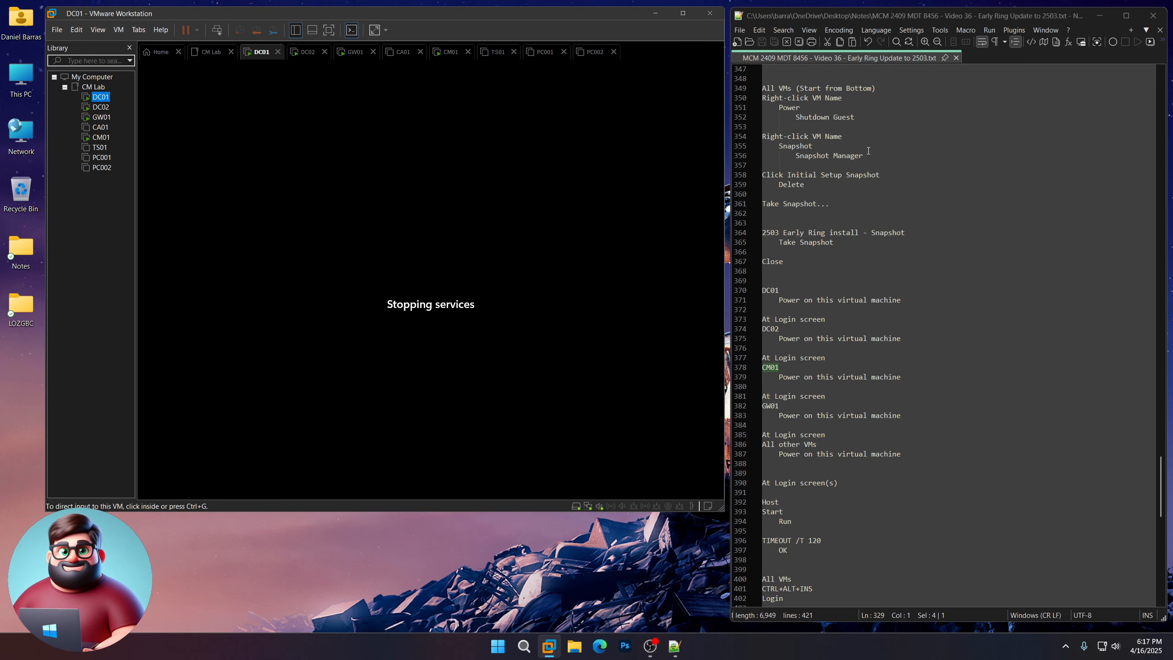
# - Delete the Initial Setup snapshot of PC002 in its Snapshot Manager
pyautogui.moveTo(868, 151); pyautogui.dragTo(751, 137)
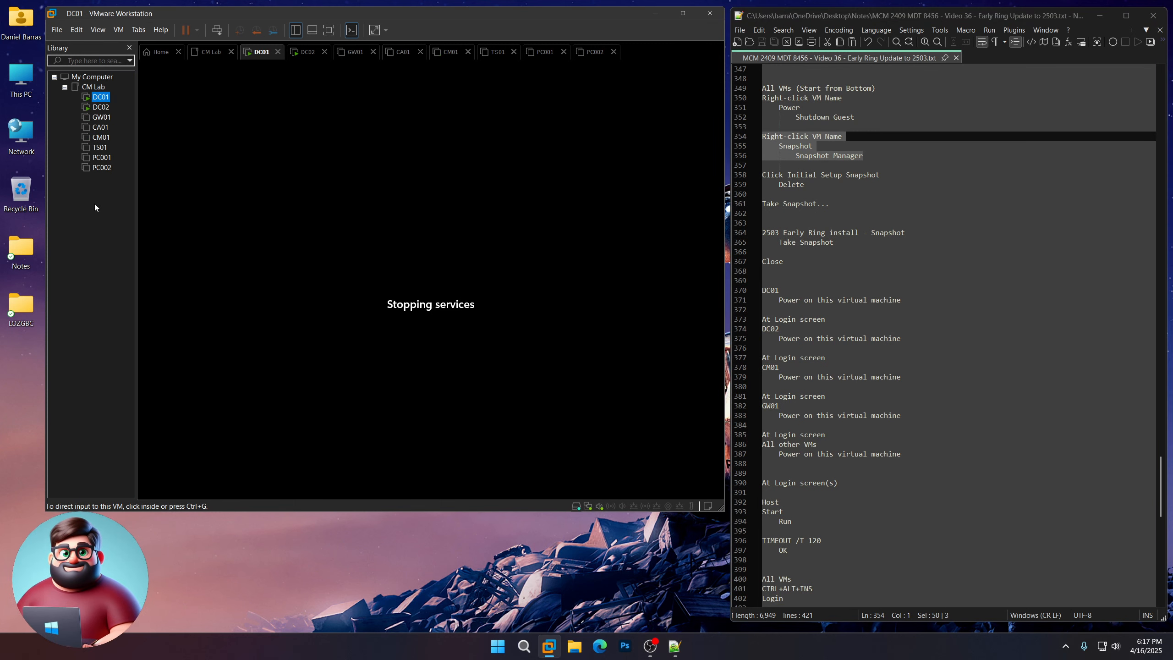
pyautogui.rightClick(99, 167)
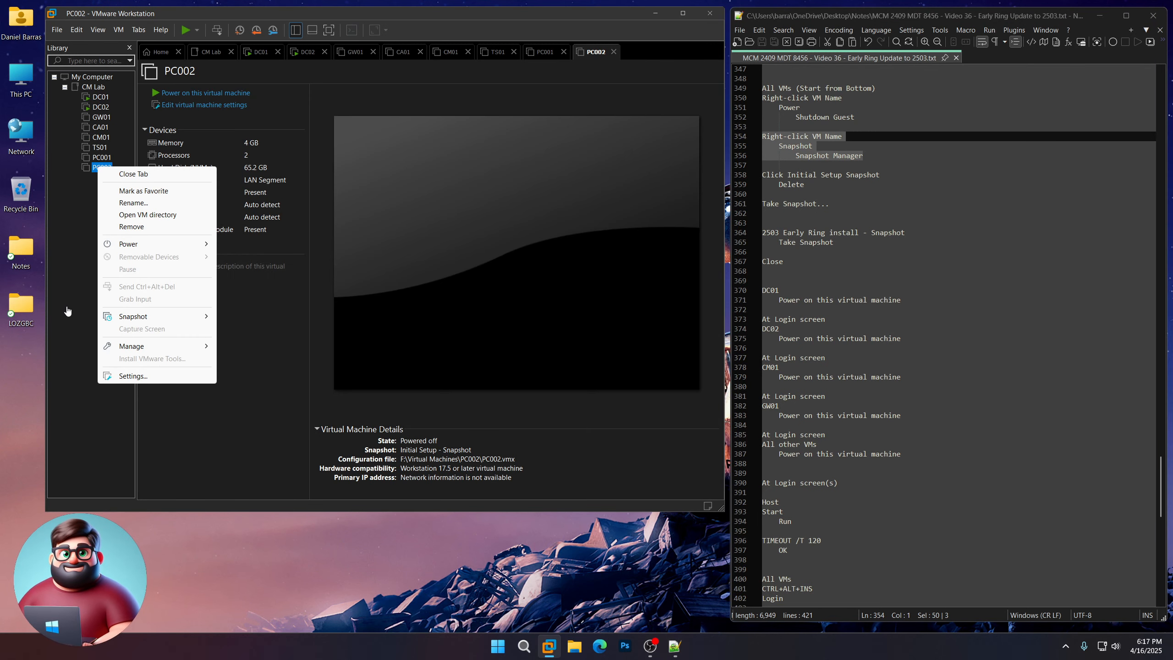
pyautogui.moveTo(140, 320)
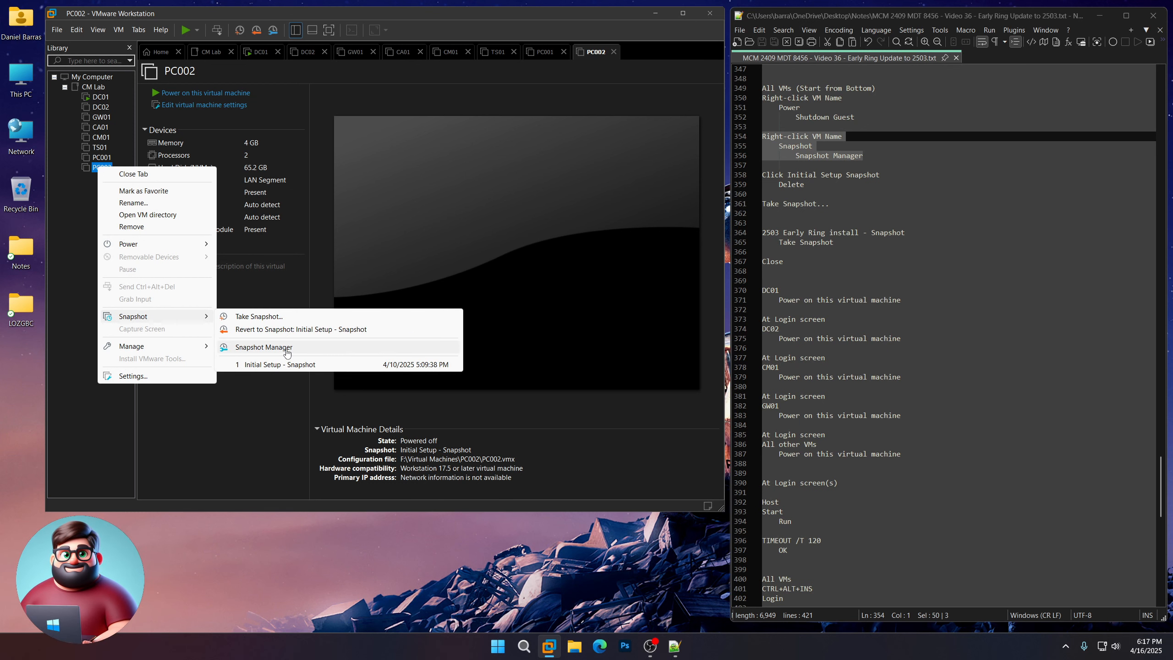
pyautogui.click(273, 352)
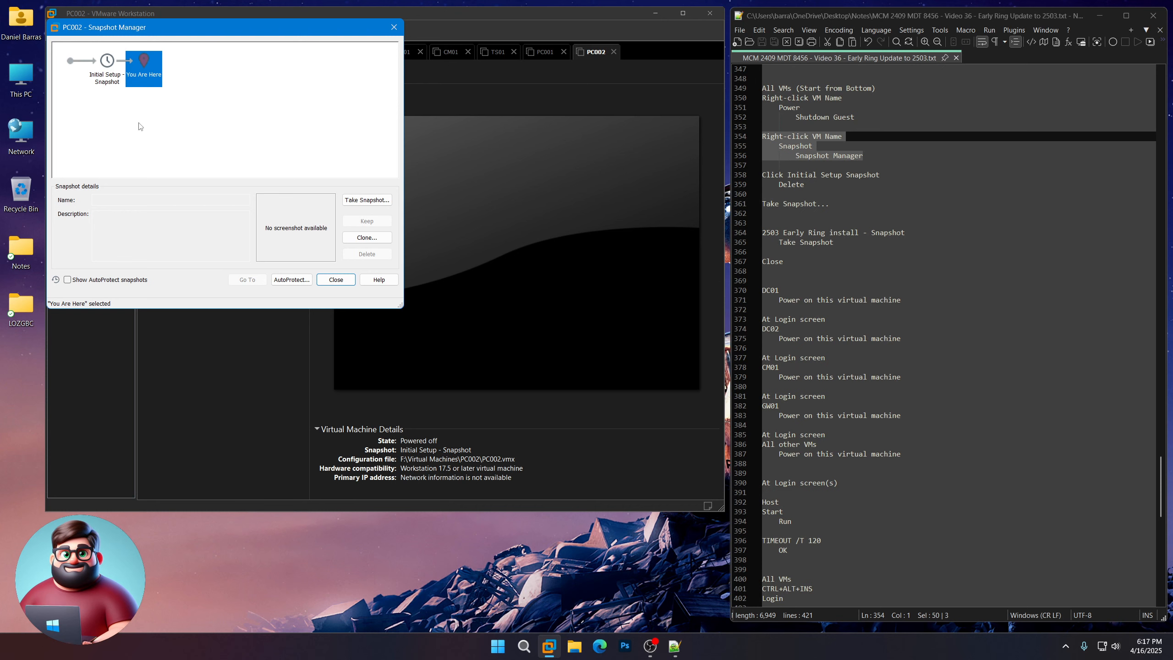
pyautogui.click(105, 70)
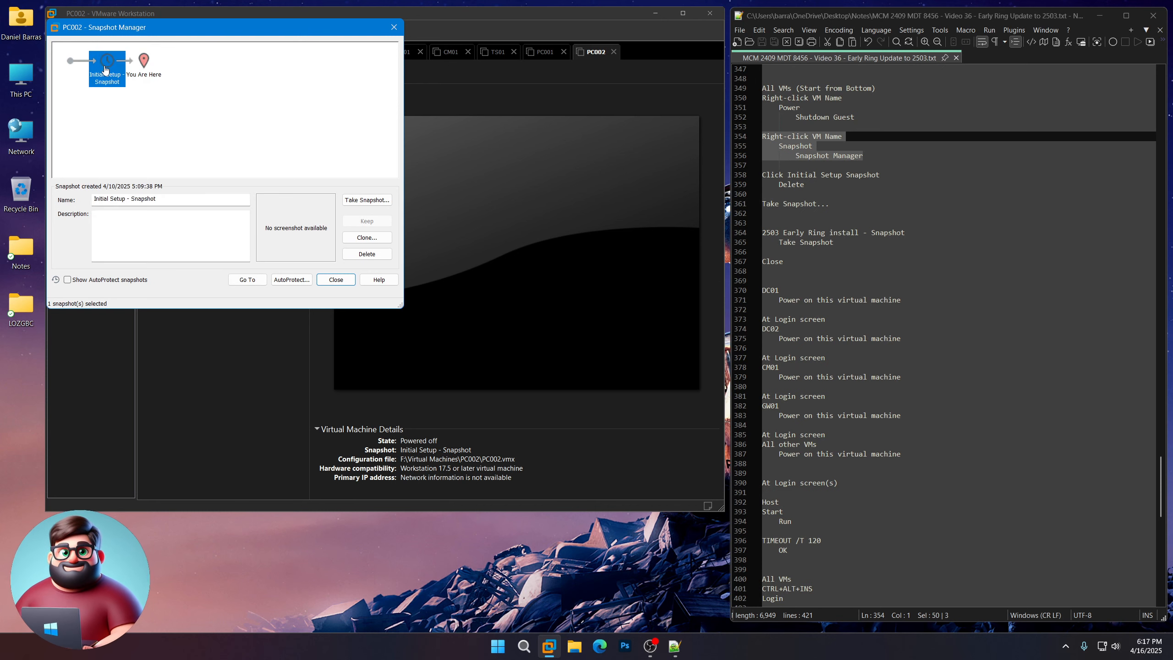
pyautogui.click(372, 255)
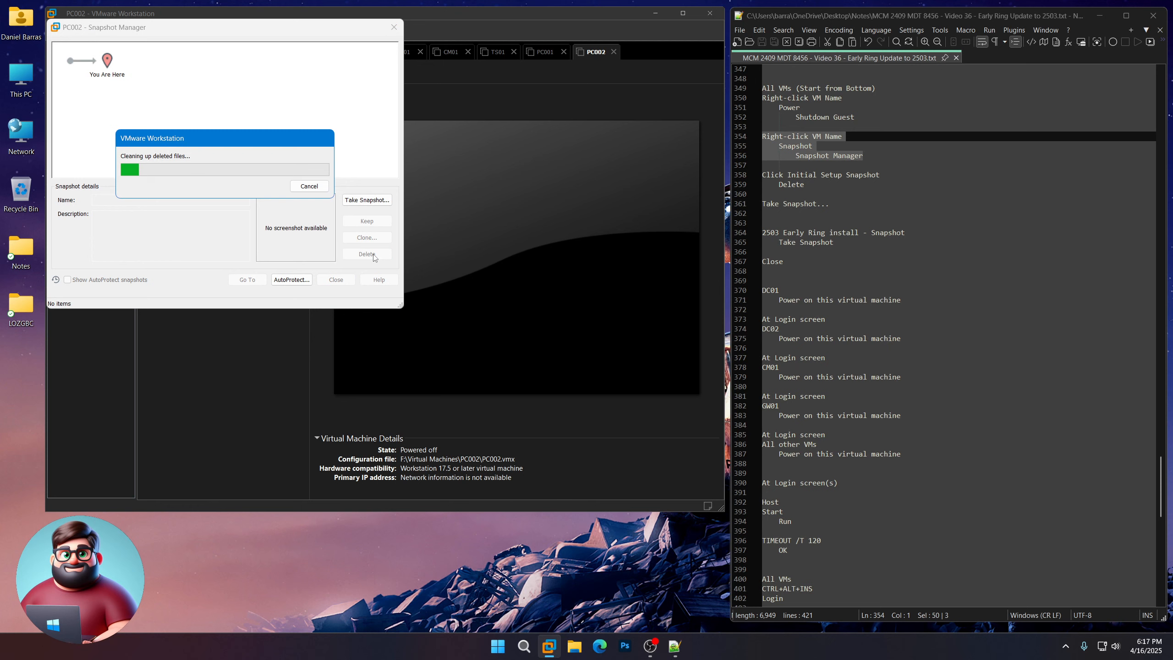
# - Copy the snapshot name "2503 Early Ring install - Snapshot" from the notes
pyautogui.click(835, 206)
pyautogui.moveTo(784, 261); pyautogui.dragTo(755, 236)
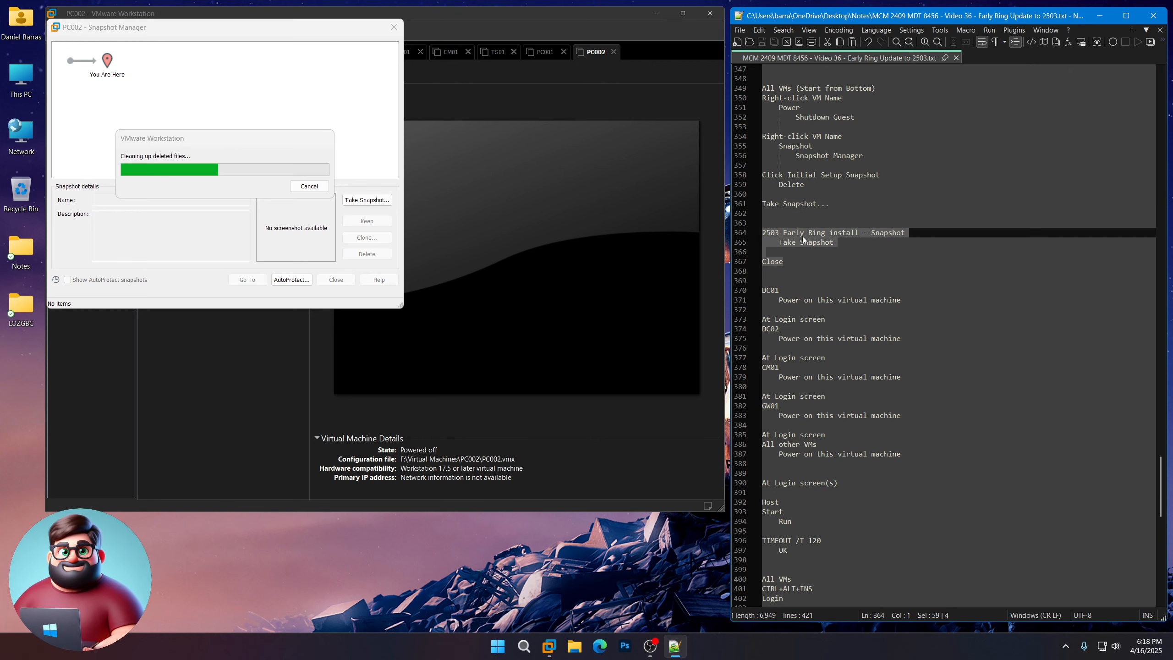
pyautogui.moveTo(905, 234); pyautogui.dragTo(783, 234)
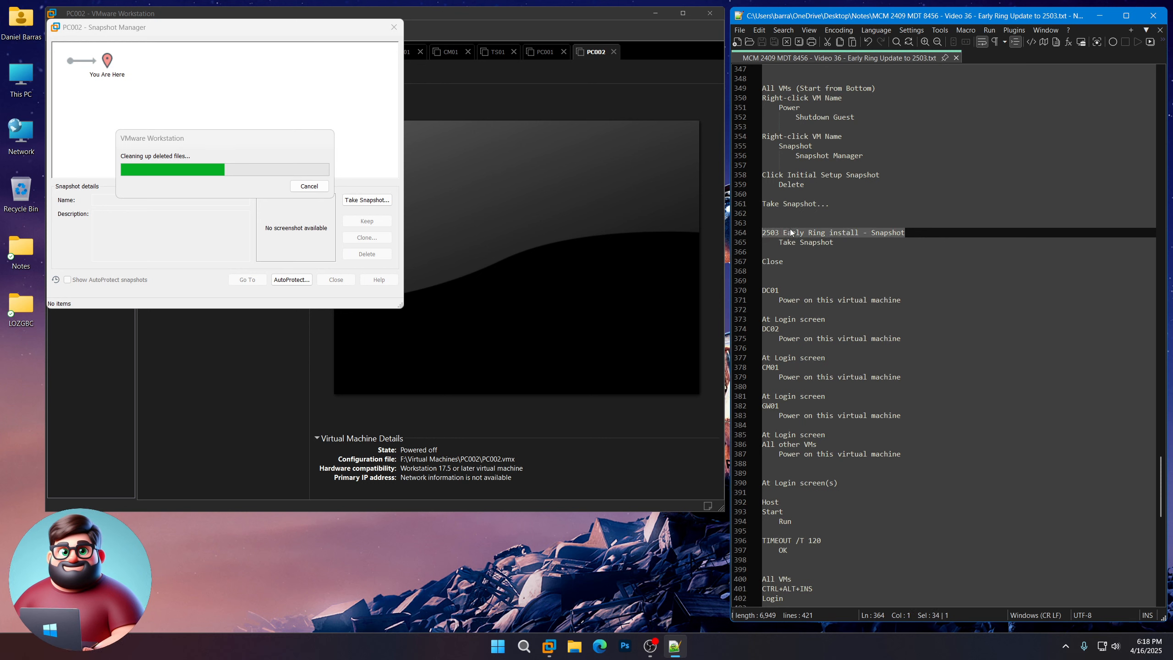
pyautogui.rightClick(789, 233)
pyautogui.click(821, 252)
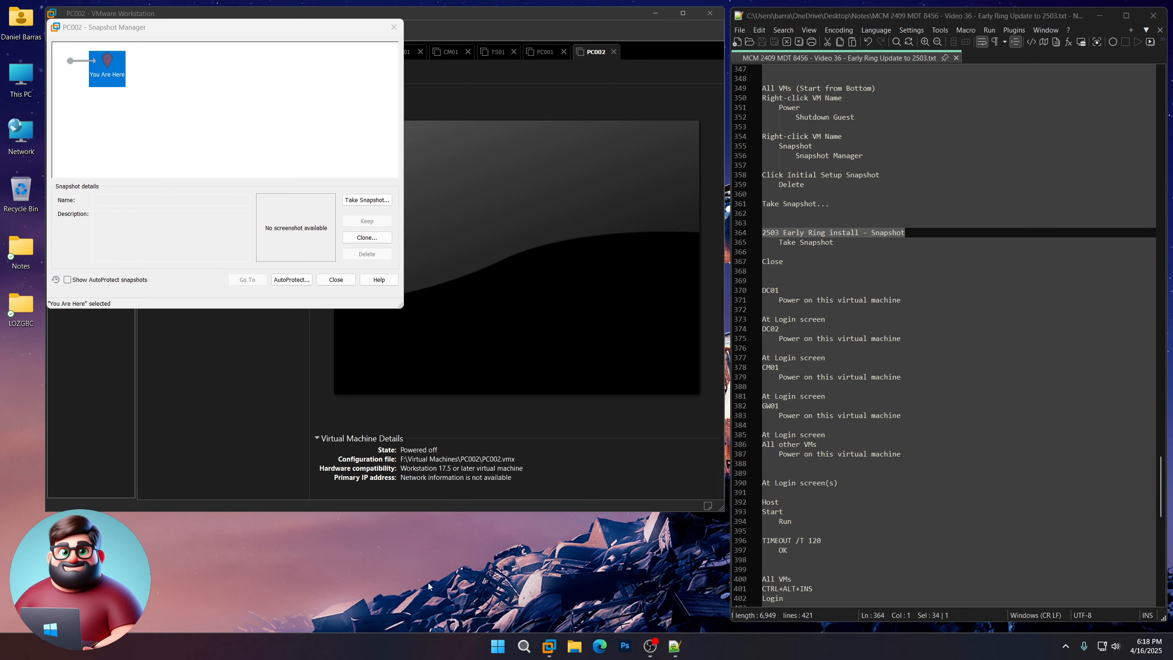
# - Take a PC002 snapshot named "2503 Early Ring install - Snapshot" and close the Snapshot Manager
pyautogui.click(361, 200)
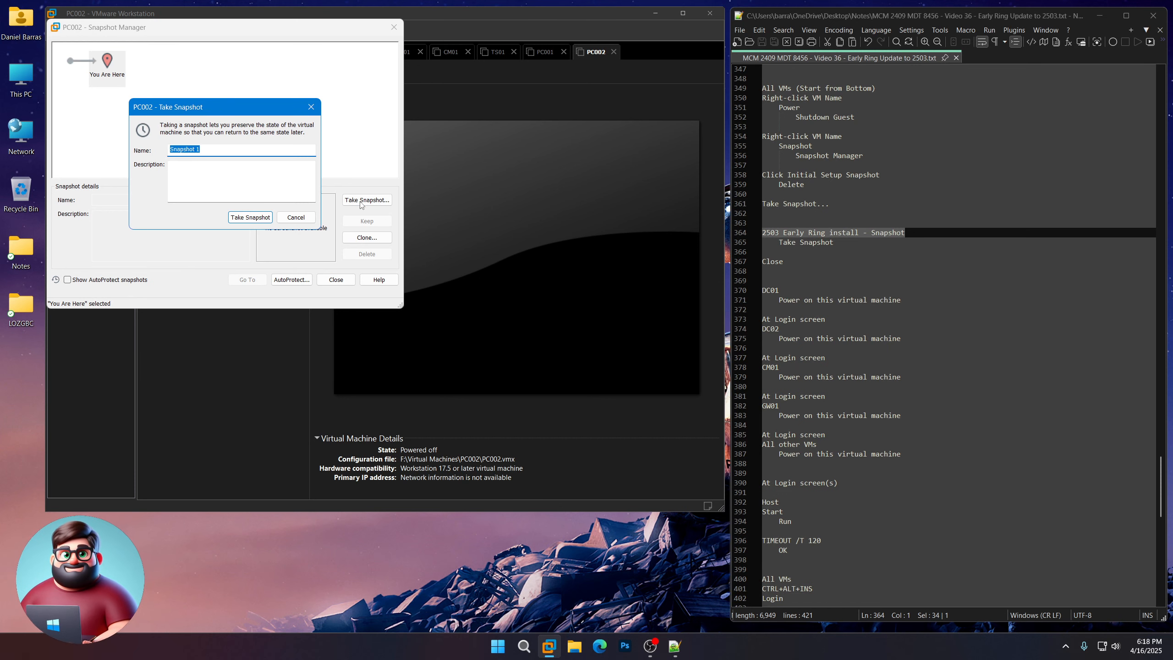
pyautogui.hotkey('ctrl', 'v')
pyautogui.click(252, 218)
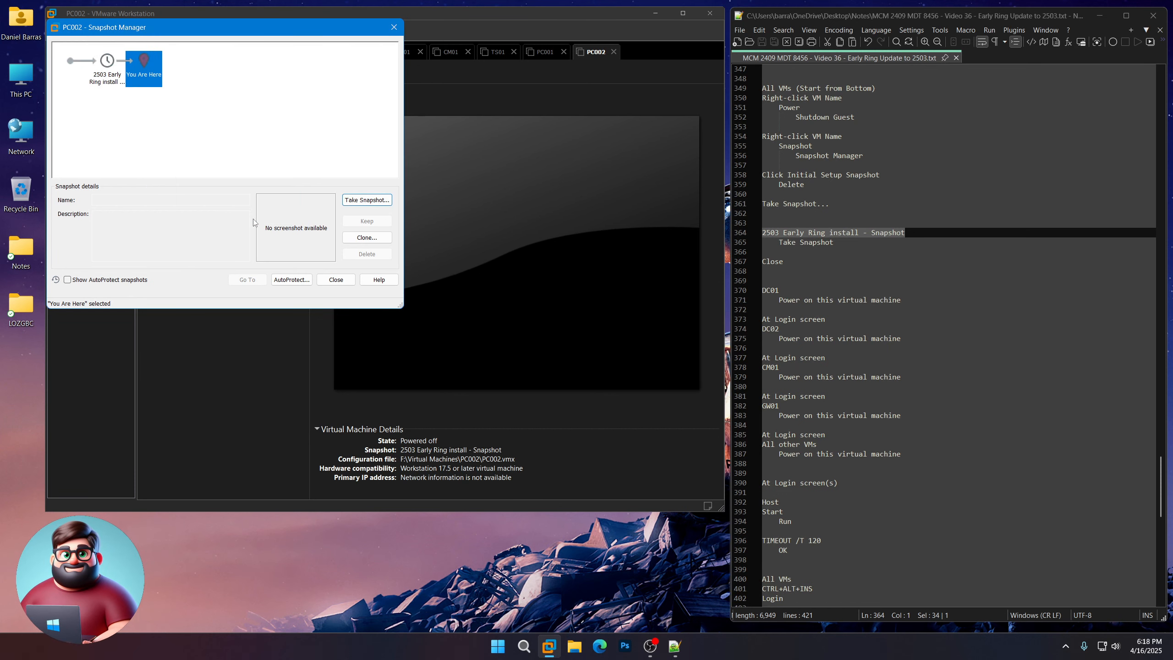
pyautogui.click(335, 279)
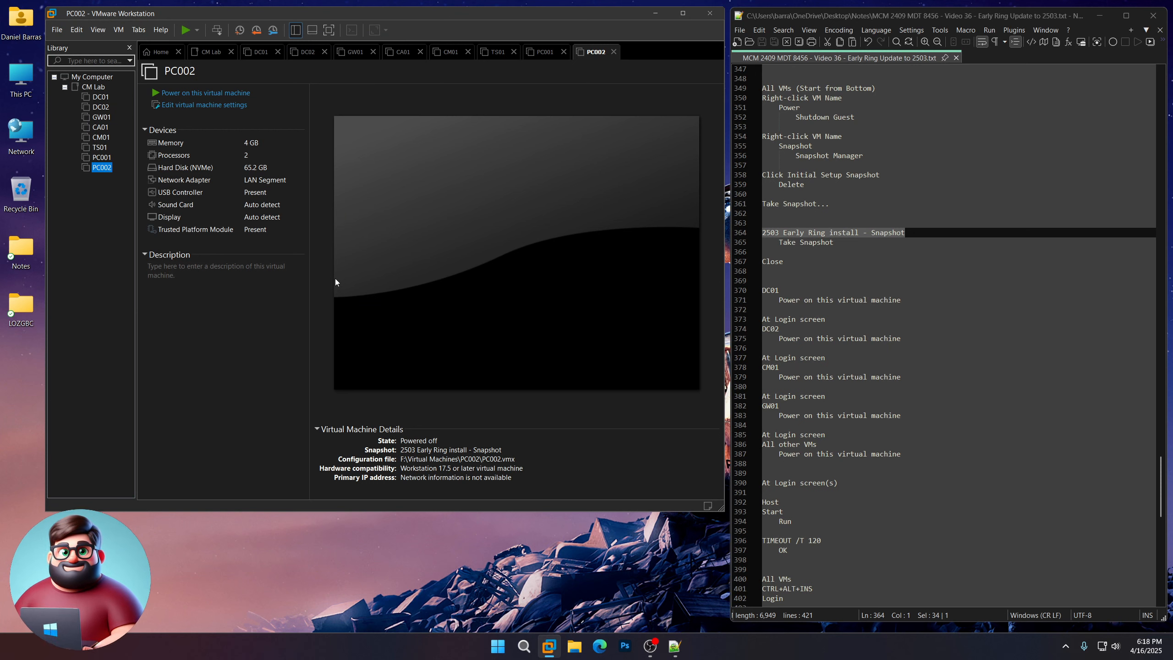
pyautogui.click(449, 572)
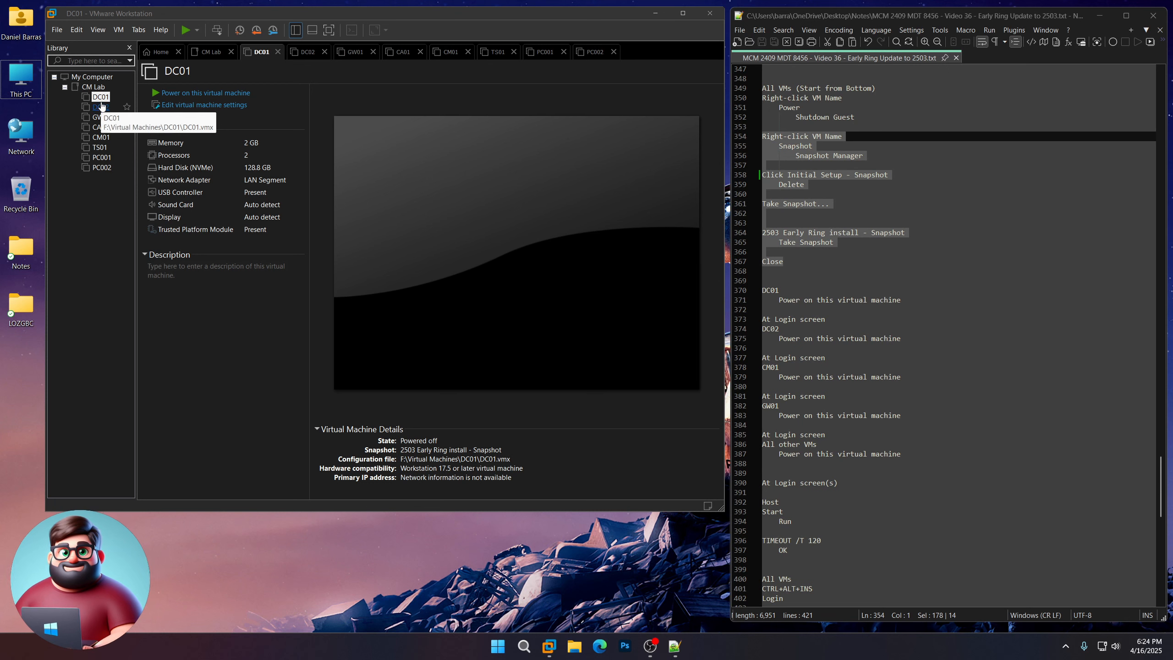
# - Check the current snapshot in the virtual machine details of each VM from DC02 through PC002
pyautogui.click(99, 110)
pyautogui.click(98, 121)
pyautogui.click(99, 127)
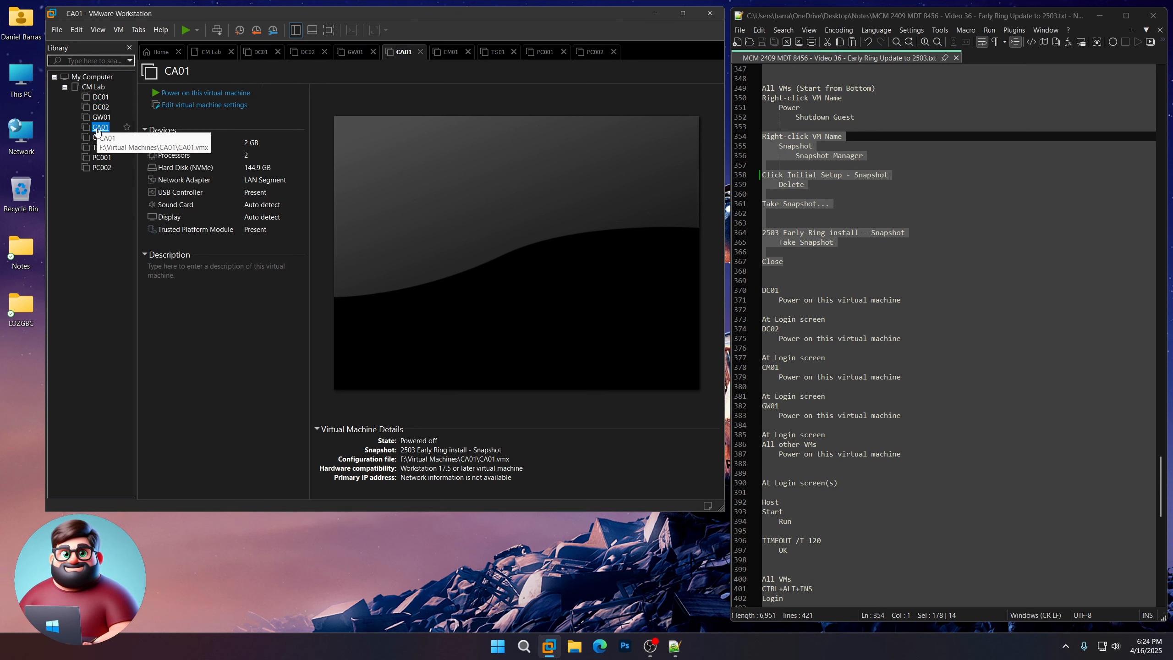
pyautogui.click(99, 137)
pyautogui.click(100, 147)
pyautogui.click(101, 158)
pyautogui.click(98, 168)
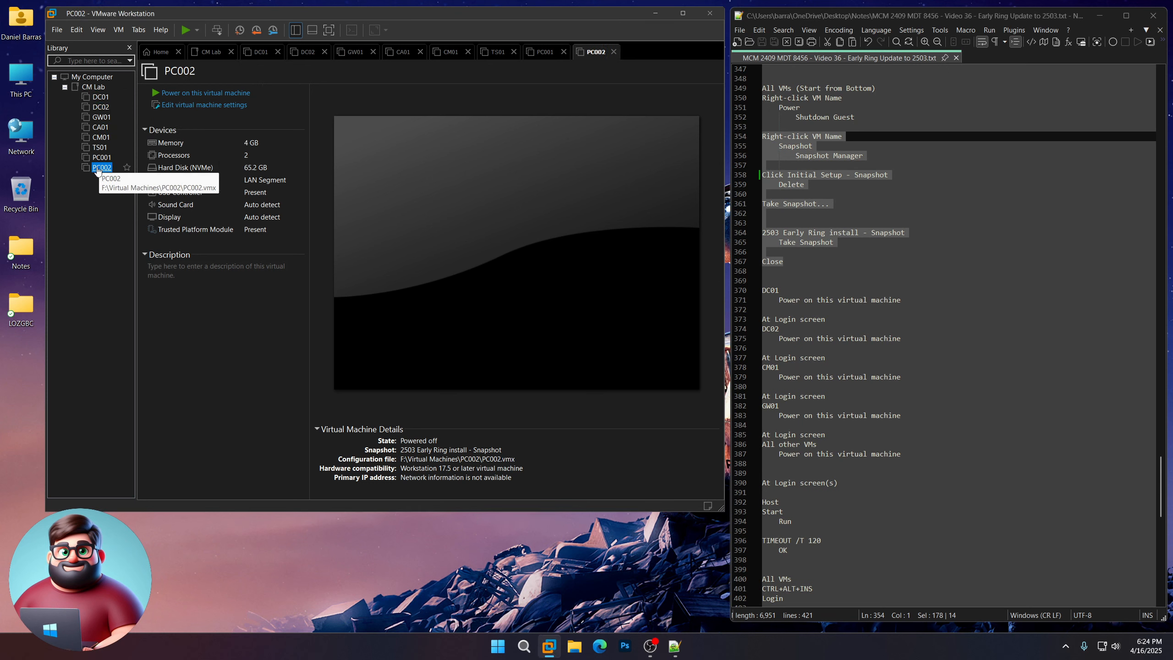
# - Review the VM power-on order in the notes and power on DC01, waiting for its login screen
pyautogui.scroll(-4, 827, 332)
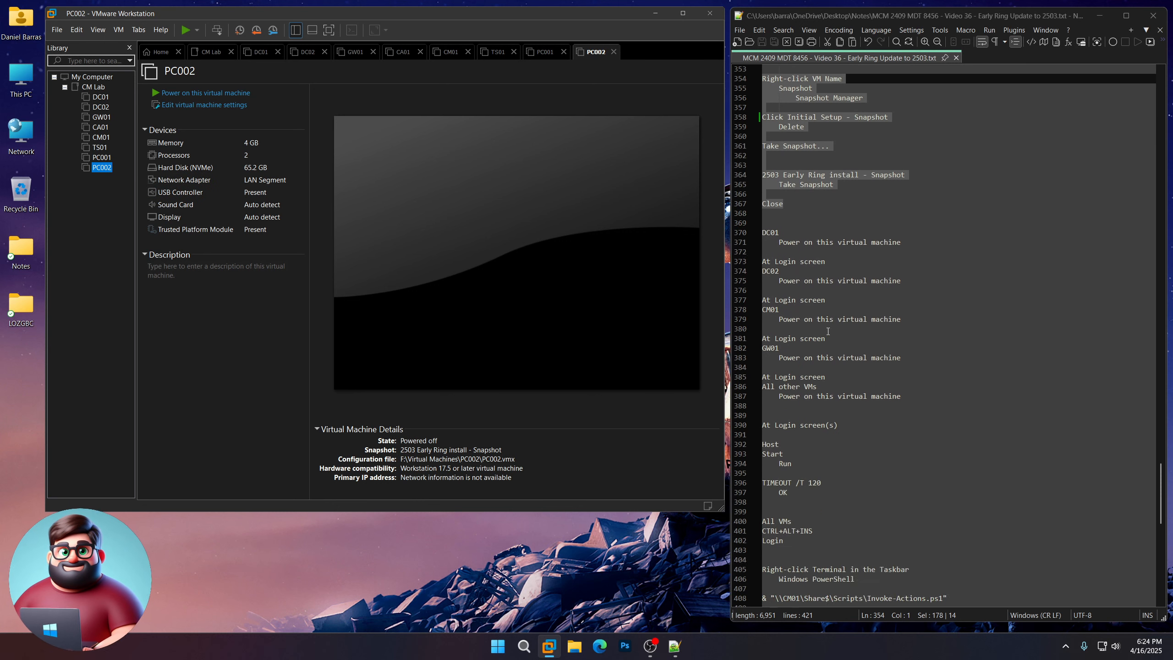
pyautogui.moveTo(779, 174); pyautogui.dragTo(752, 179)
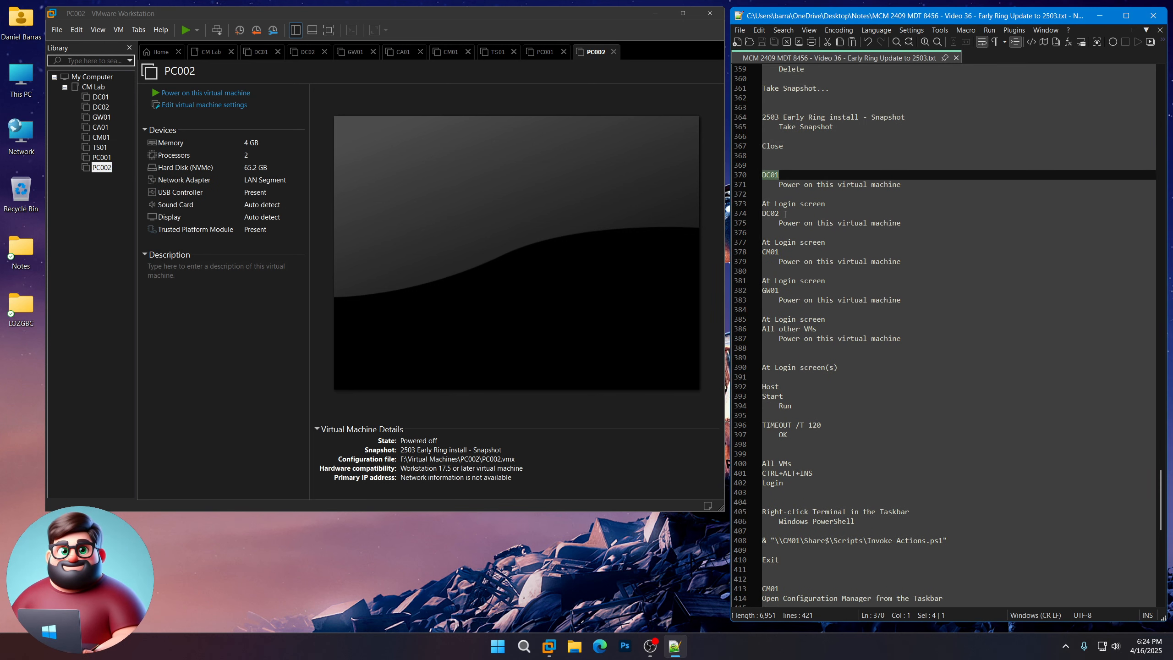
pyautogui.moveTo(784, 214); pyautogui.dragTo(757, 214)
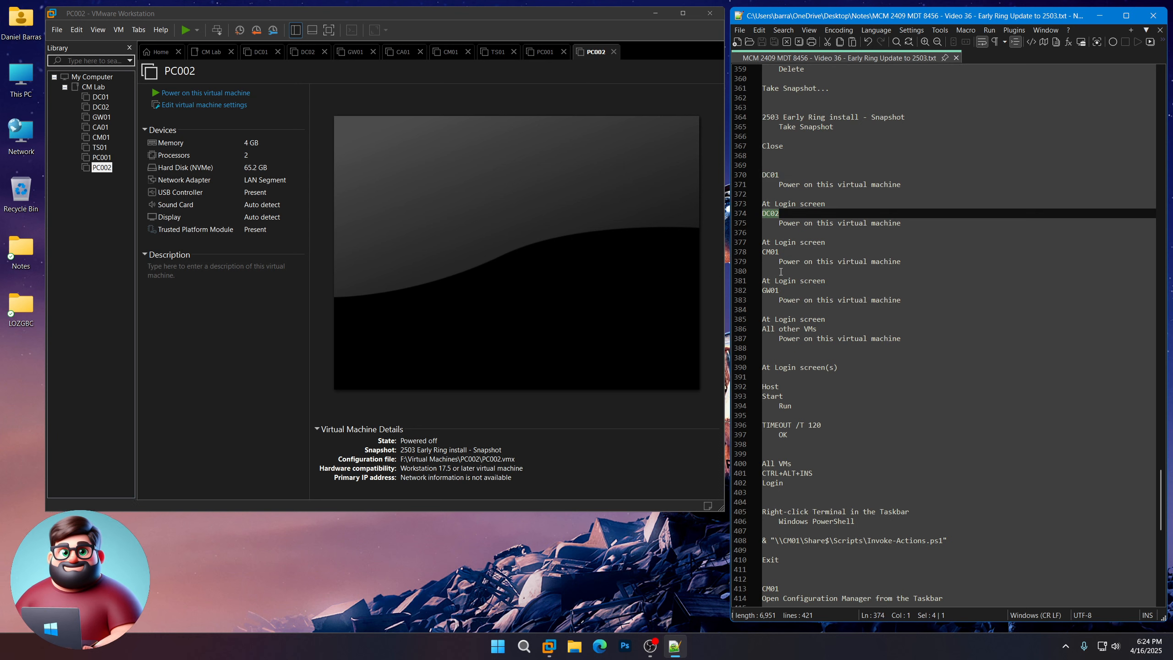
pyautogui.moveTo(782, 252); pyautogui.dragTo(738, 251)
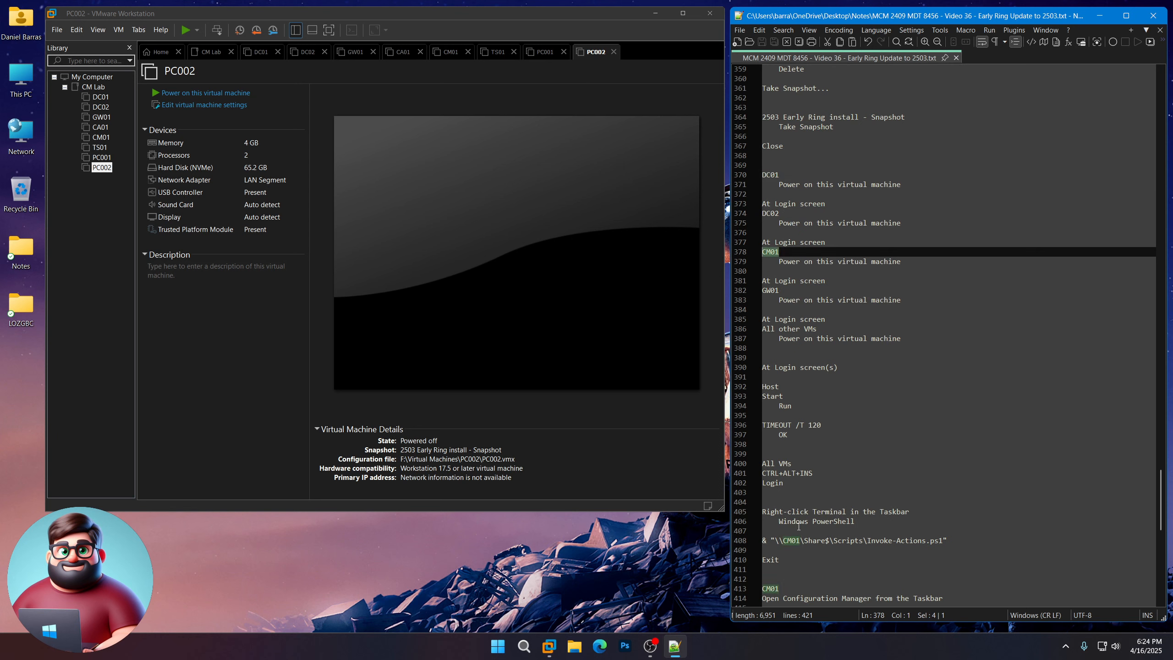
pyautogui.moveTo(780, 290); pyautogui.dragTo(752, 289)
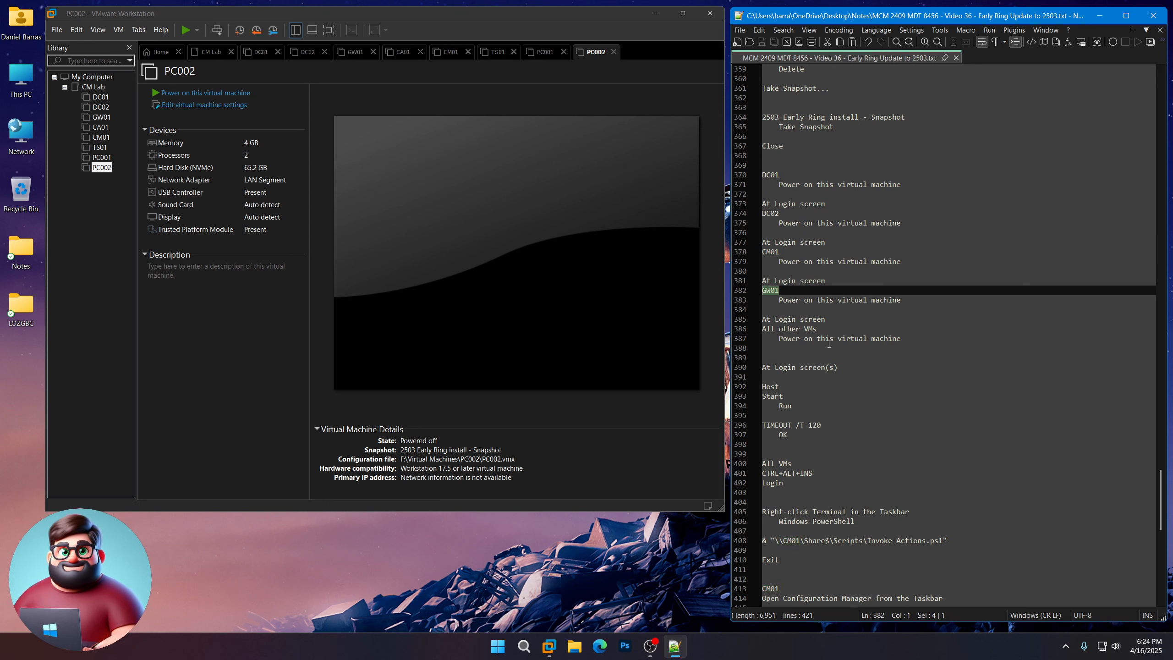
pyautogui.moveTo(912, 335); pyautogui.dragTo(764, 165)
pyautogui.click(101, 96)
pyautogui.click(214, 93)
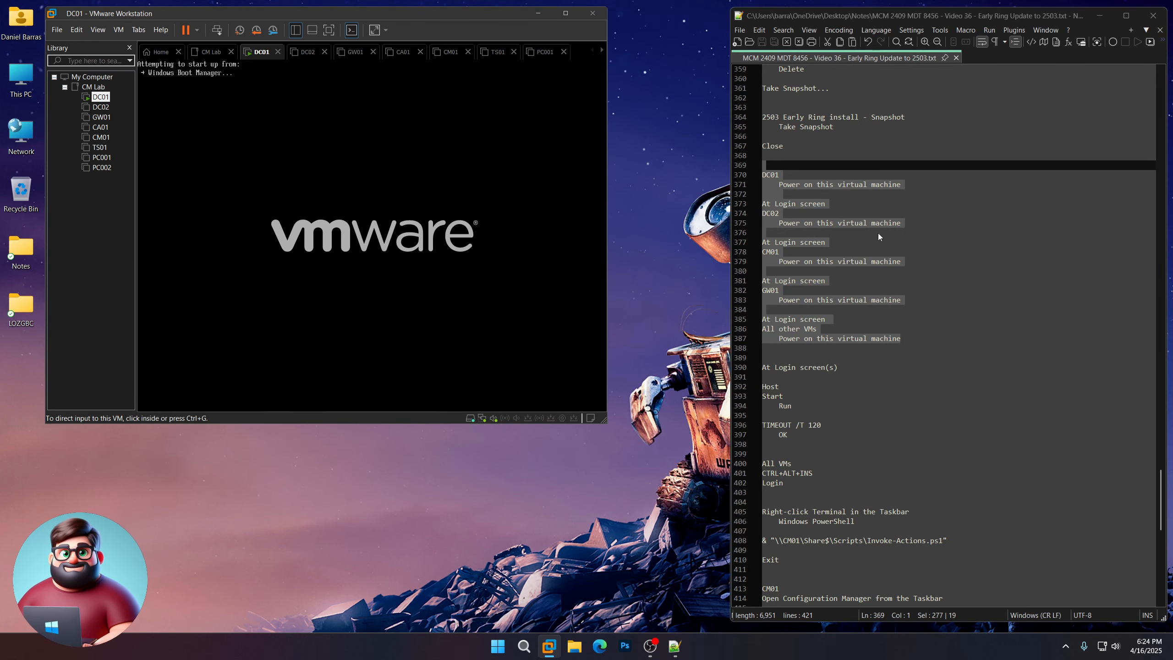
pyautogui.click(829, 205)
pyautogui.hotkey('shift', 'Home')
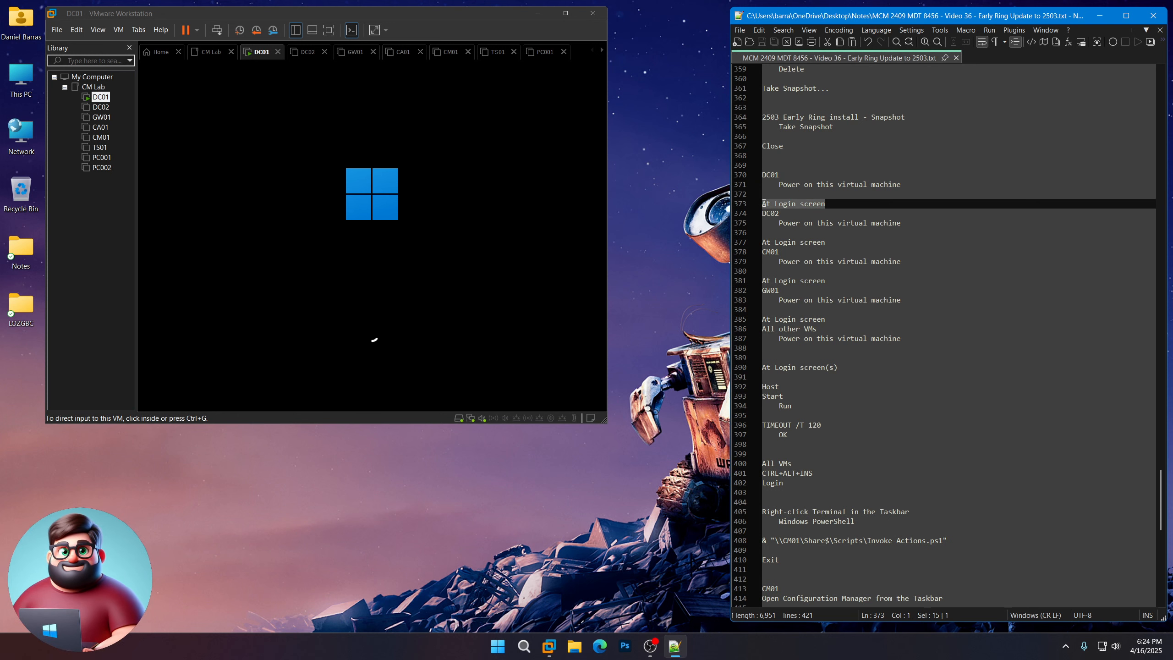
pyautogui.click(675, 472)
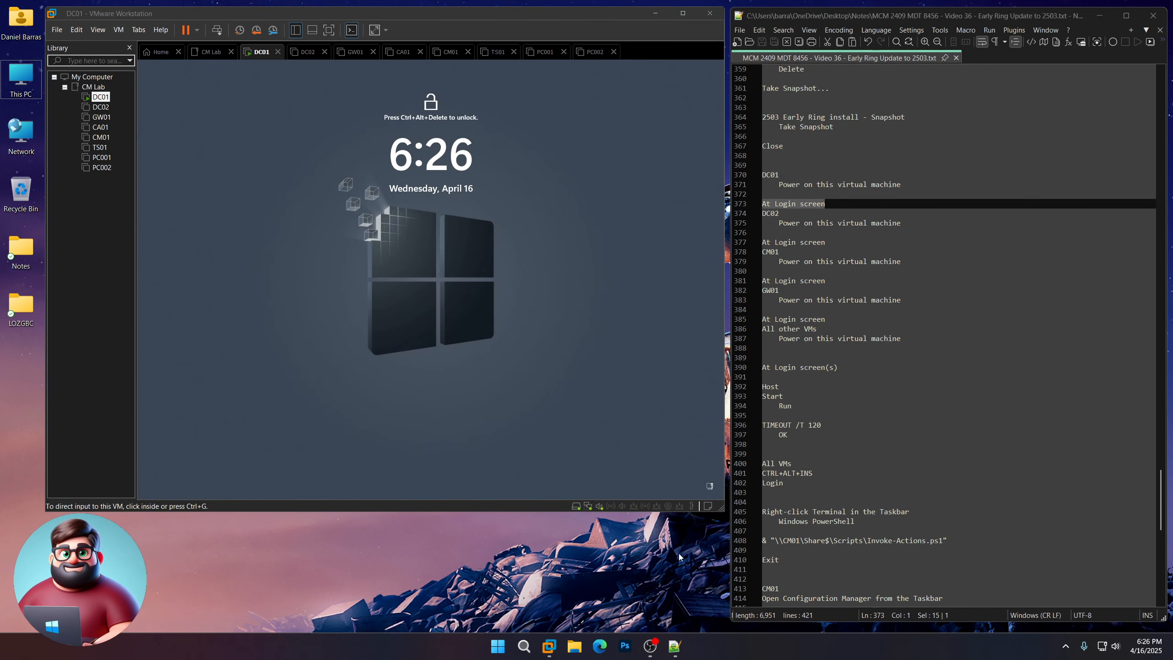
# - Power on DC02, wait for its login screen, and power on CM01
pyautogui.click(100, 107)
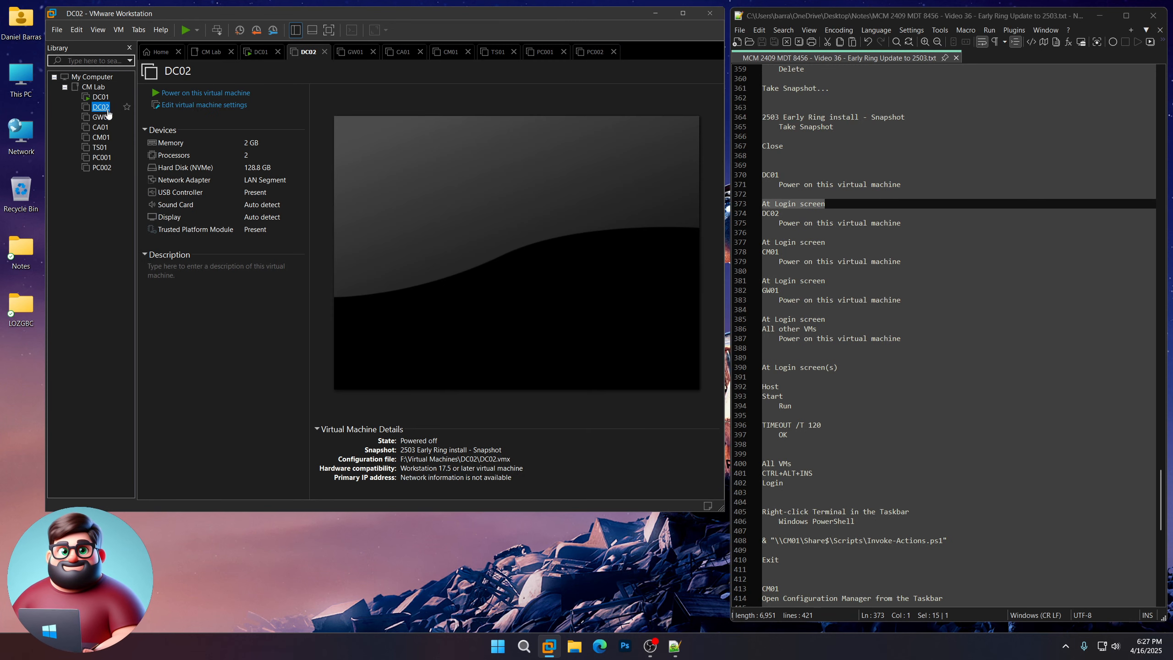
pyautogui.click(199, 94)
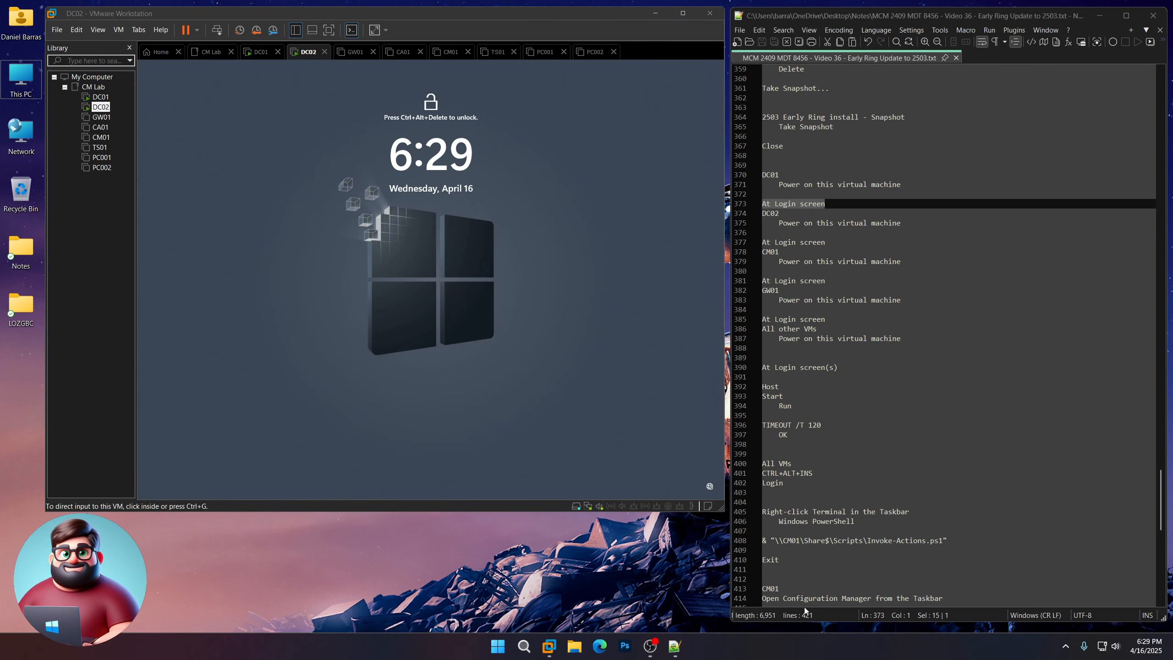
pyautogui.click(106, 139)
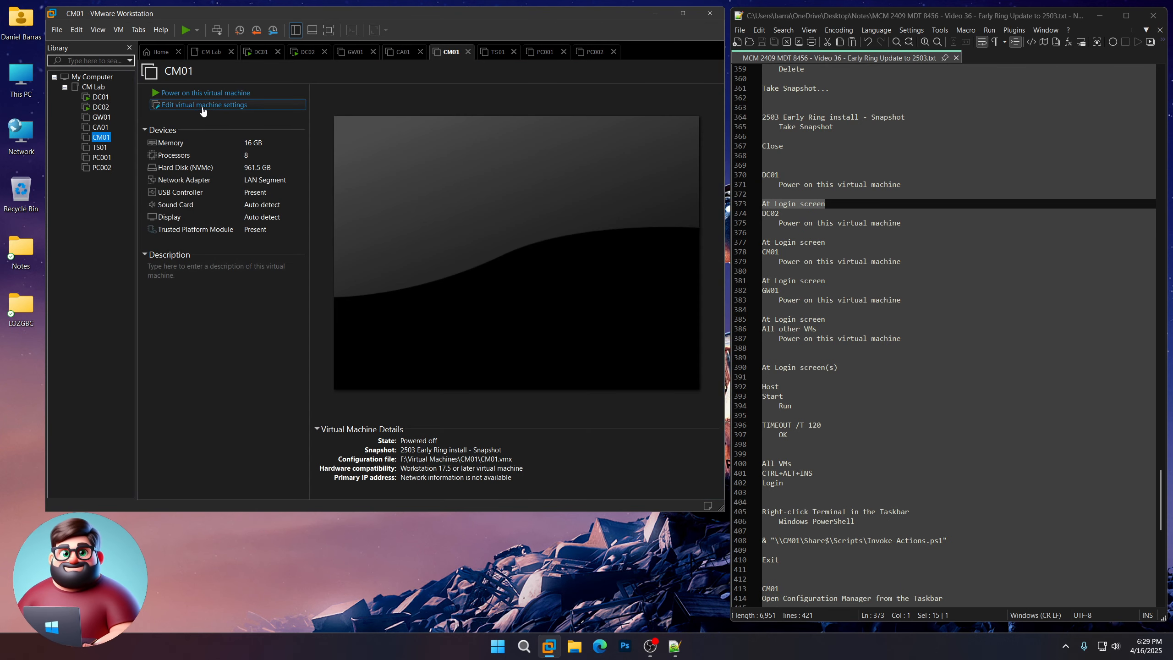
pyautogui.click(209, 94)
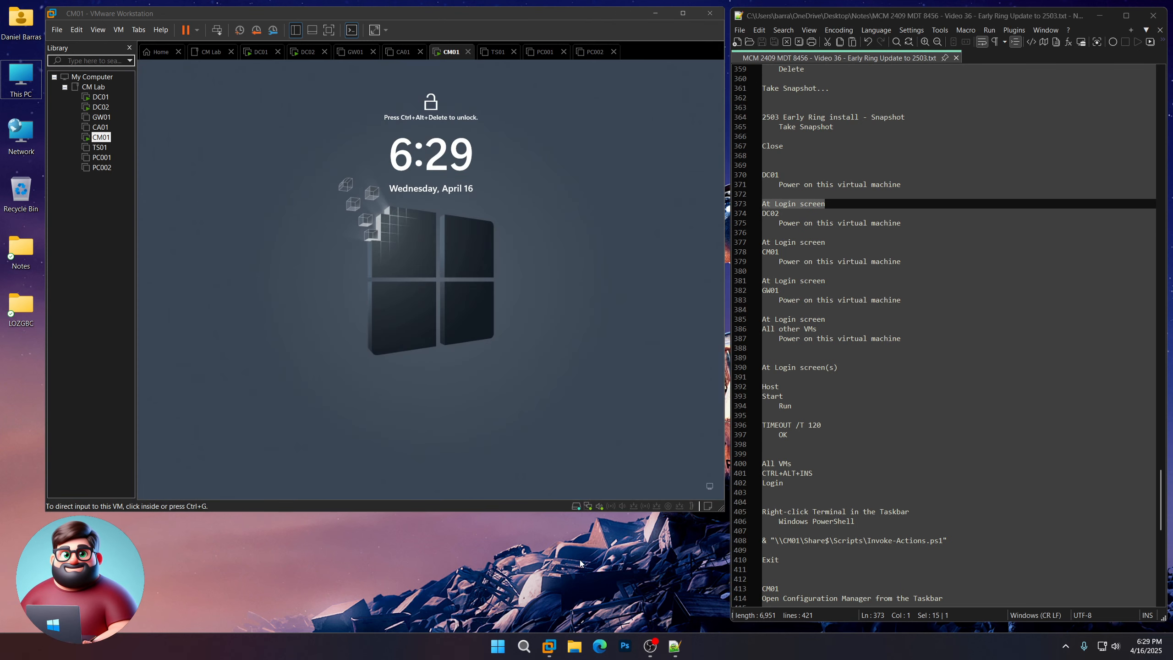
# - Power on GW01, wait for its login screen as the notes instruct, and power on CA01
pyautogui.click(101, 116)
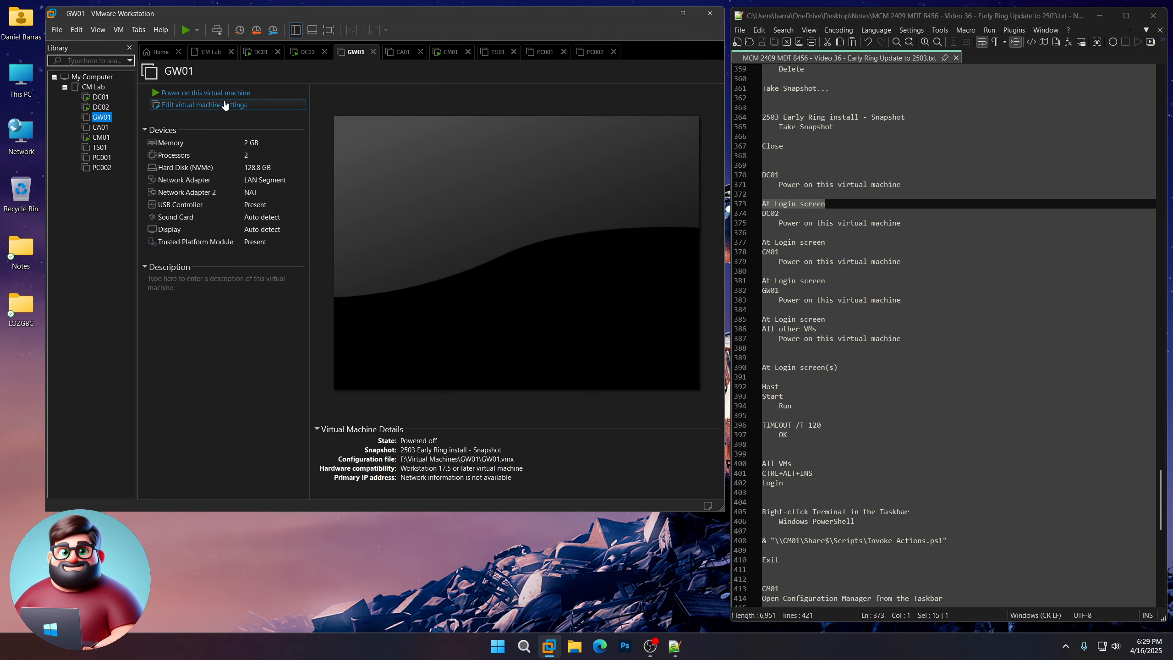
pyautogui.click(227, 95)
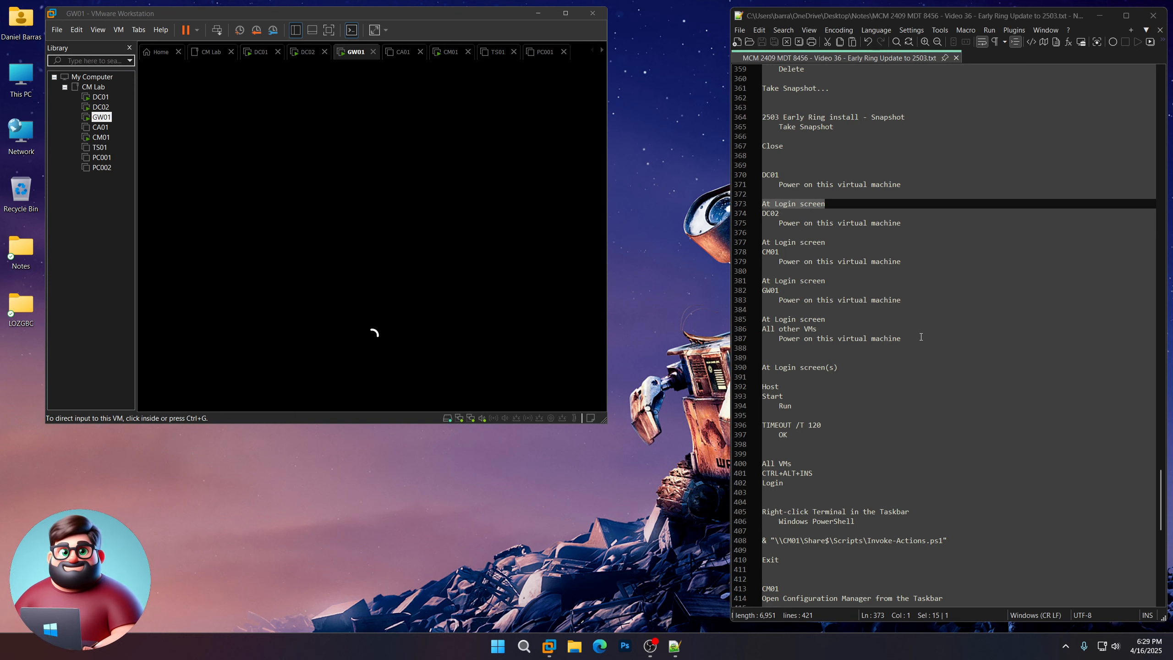
pyautogui.moveTo(904, 339); pyautogui.dragTo(762, 318)
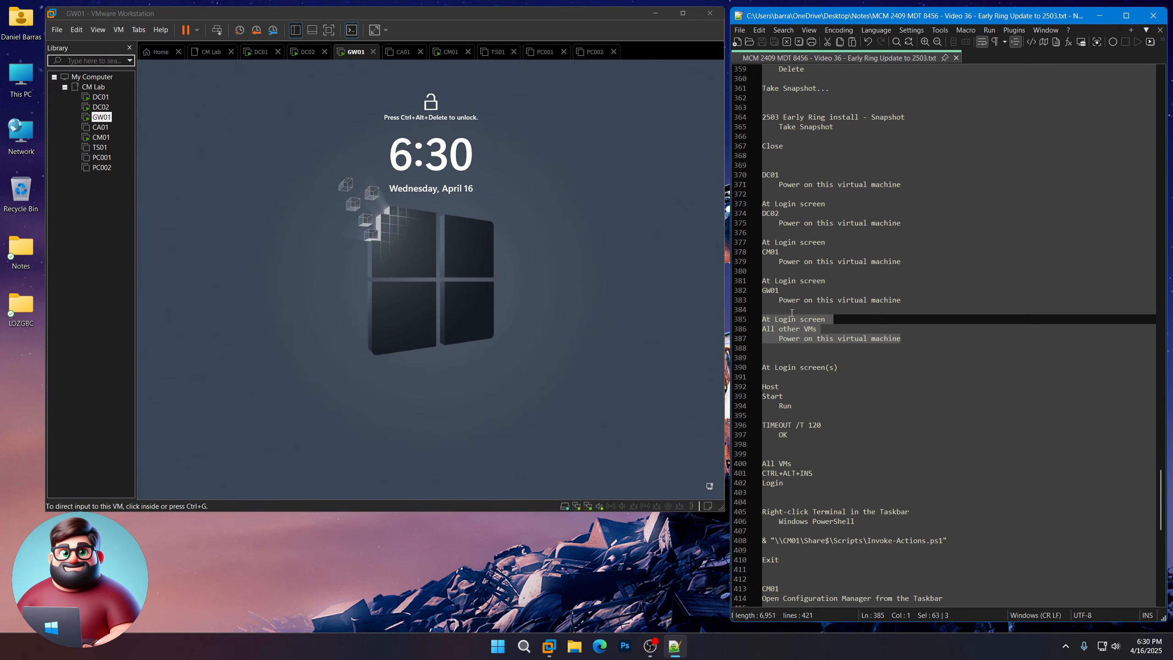
pyautogui.click(100, 127)
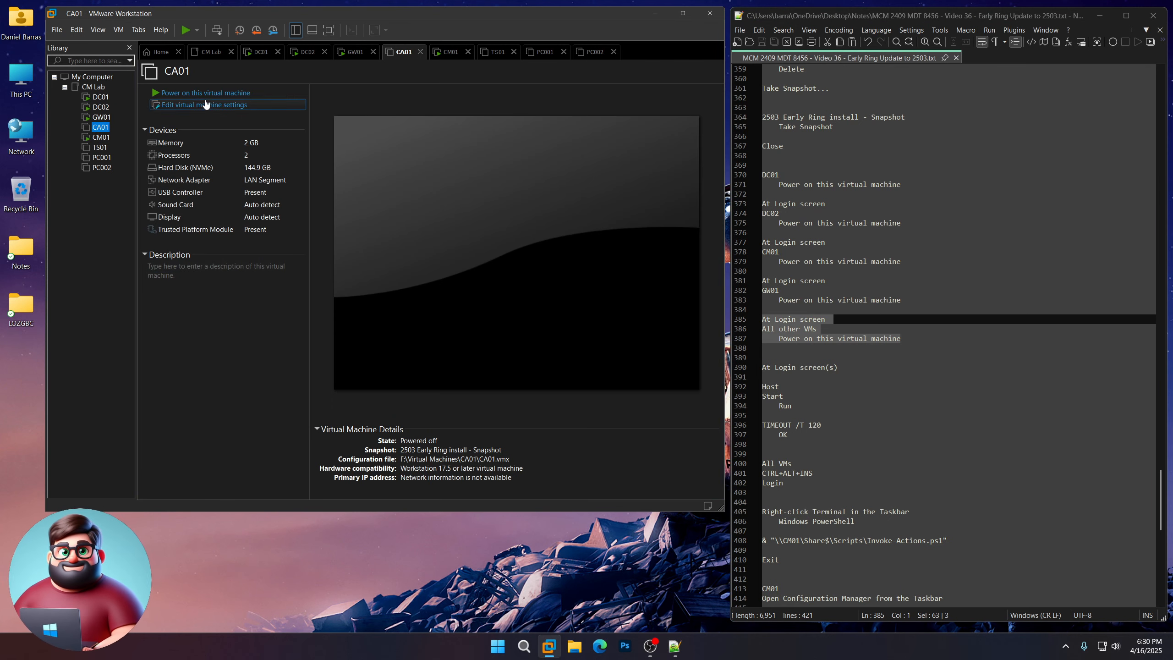
pyautogui.click(205, 94)
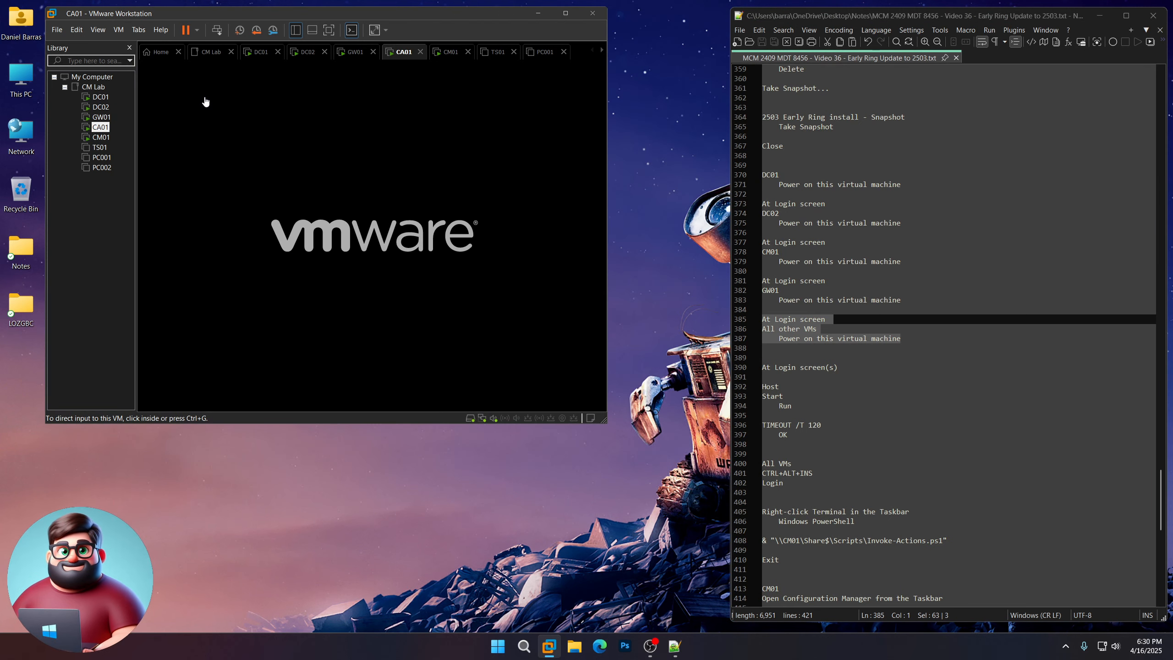
# - Power on the TS01 and PC001 virtual machines
pyautogui.click(98, 149)
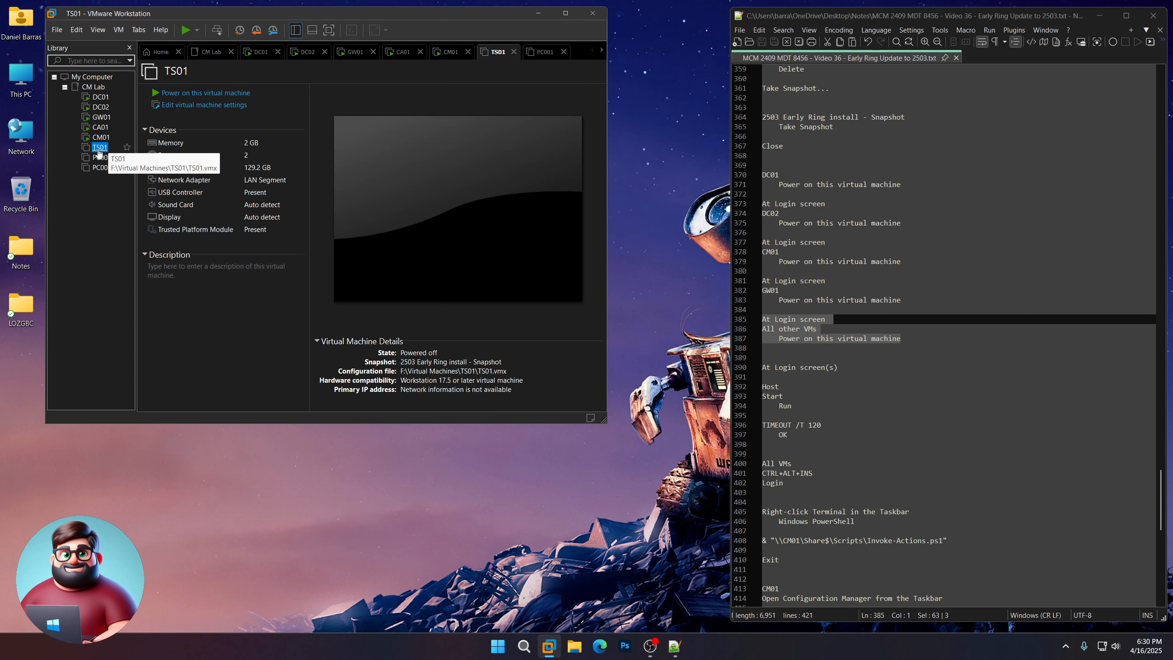
pyautogui.click(181, 98)
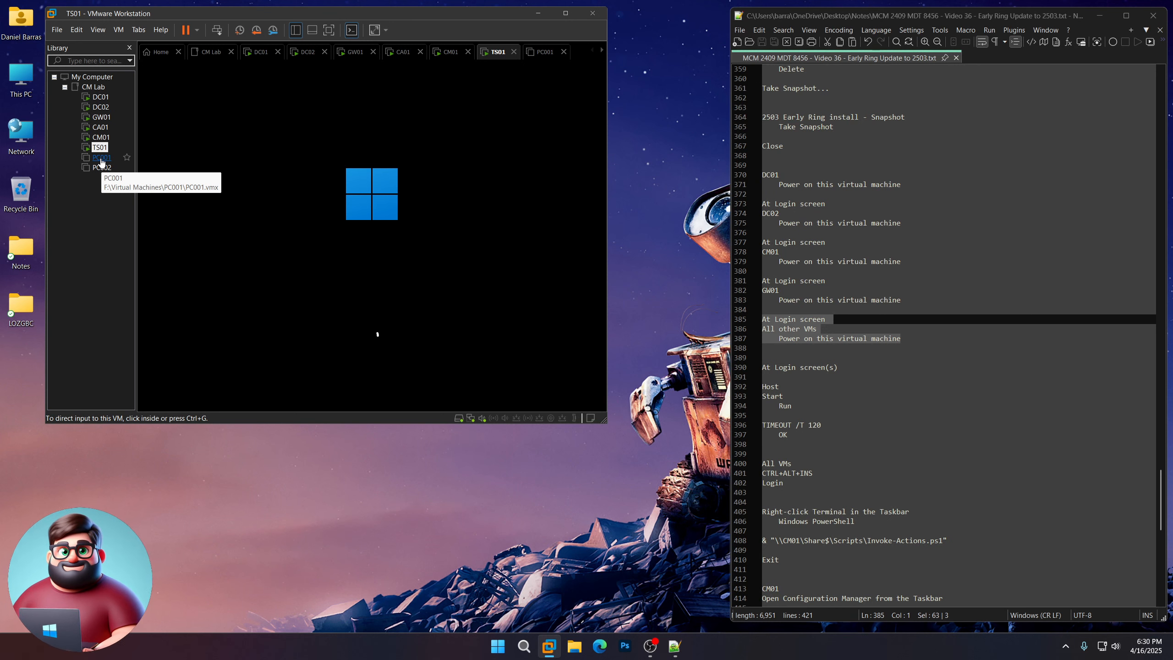
pyautogui.click(101, 159)
pyautogui.click(214, 96)
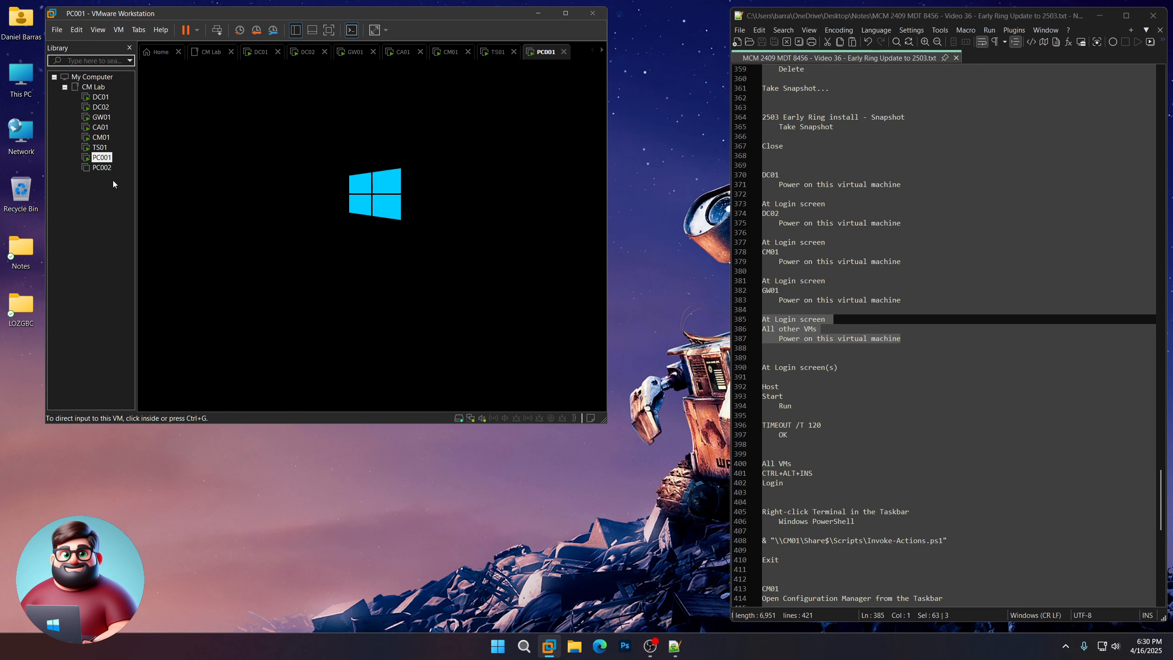
# - Power on the PC002 virtual machine and highlight the "At Login screen(s)" line in the notes
pyautogui.click(102, 168)
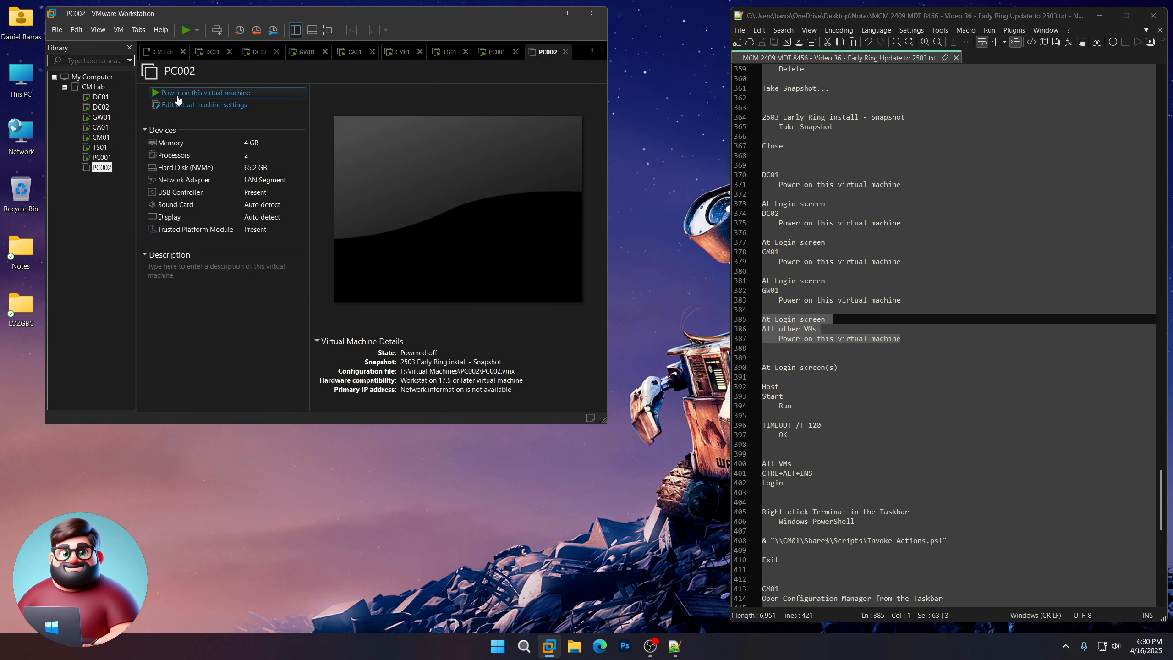
pyautogui.click(178, 95)
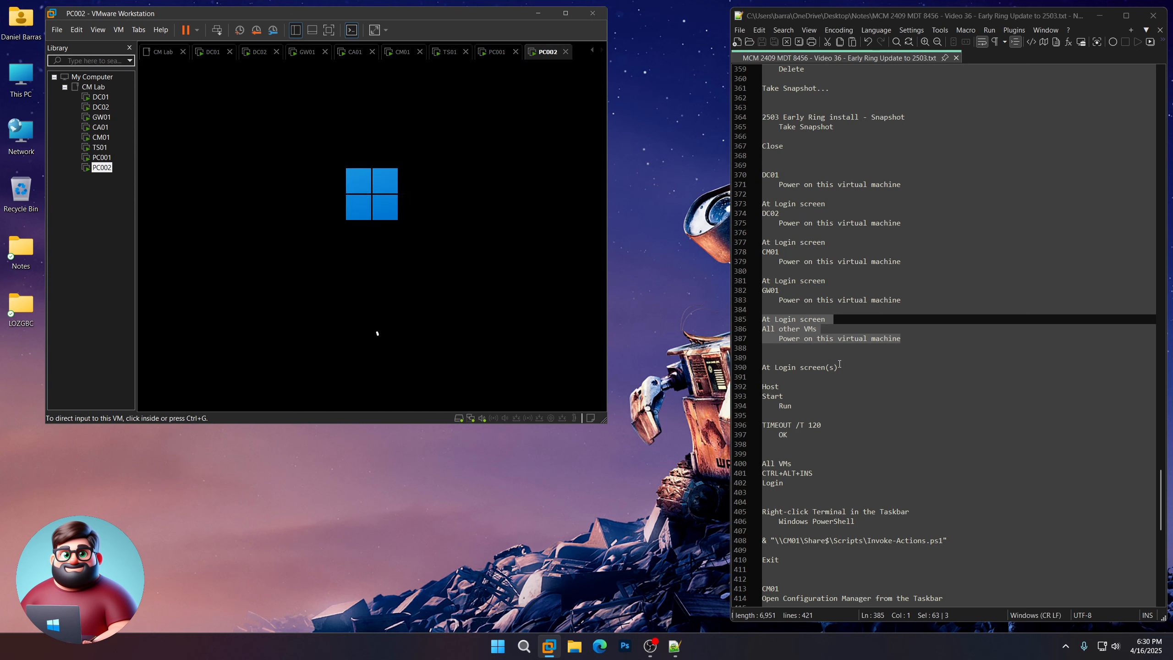
pyautogui.click(839, 367)
pyautogui.hotkey('shift', 'Home')
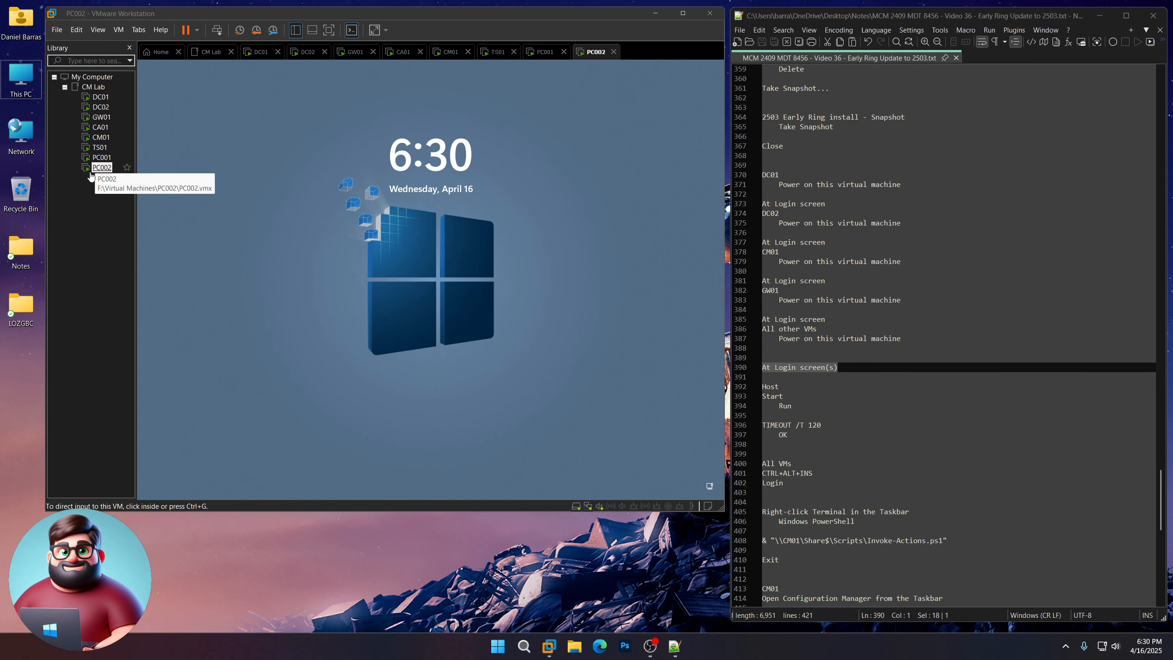
# - Check the consoles of the running virtual machines, from PC001 up to DC01, for their login screens
pyautogui.click(101, 157)
pyautogui.click(100, 137)
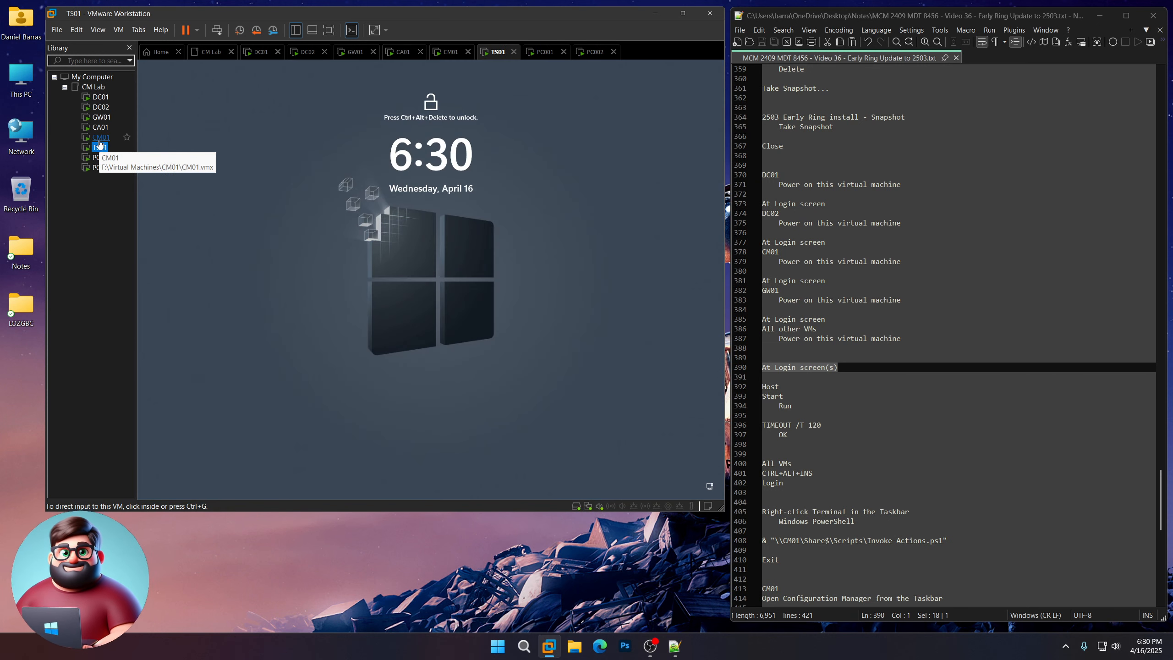
pyautogui.click(100, 117)
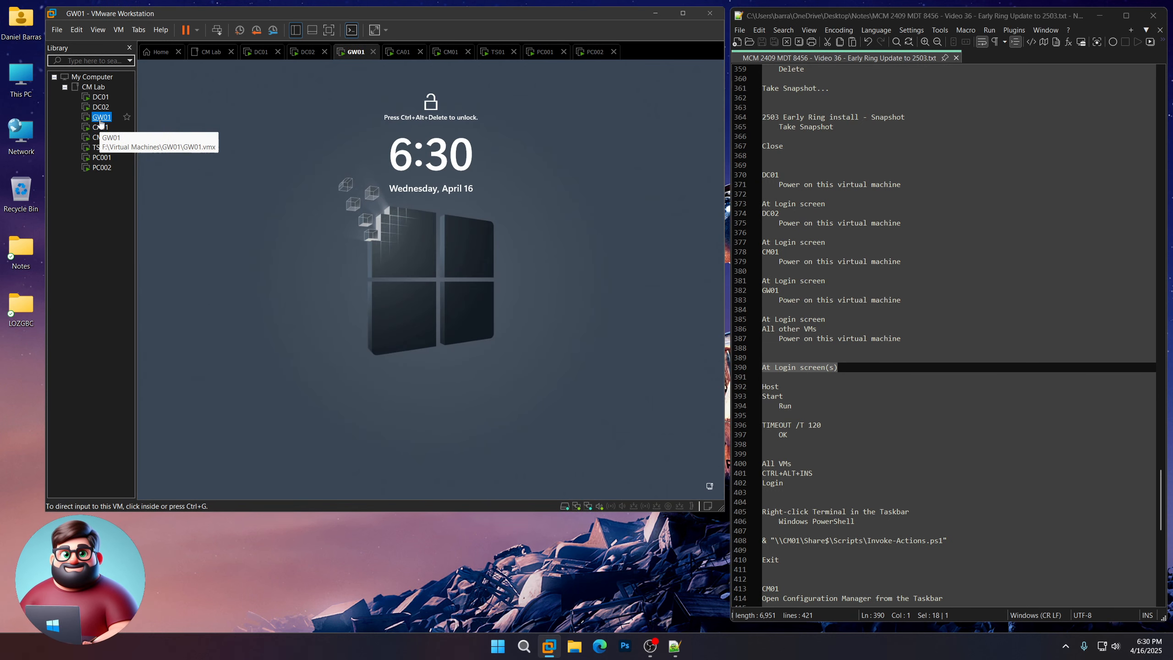
pyautogui.click(101, 107)
pyautogui.click(100, 97)
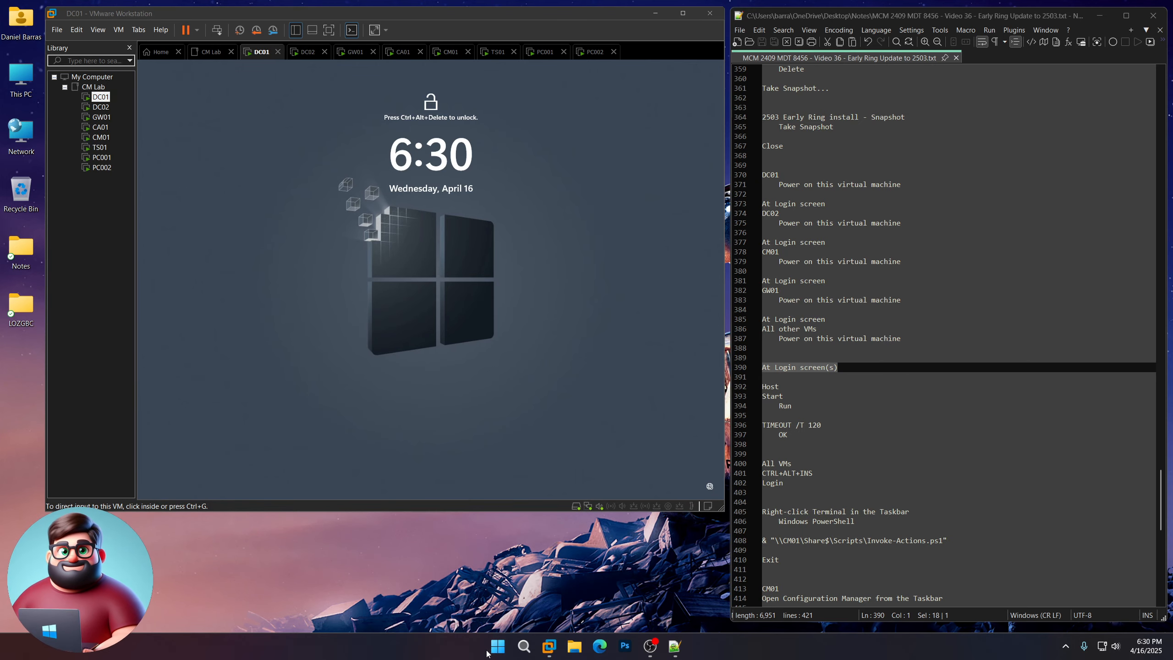
# - Run TIMEOUT /T 120 on the host from the Run dialog and wait for the countdown
pyautogui.rightClick(495, 642)
pyautogui.click(474, 583)
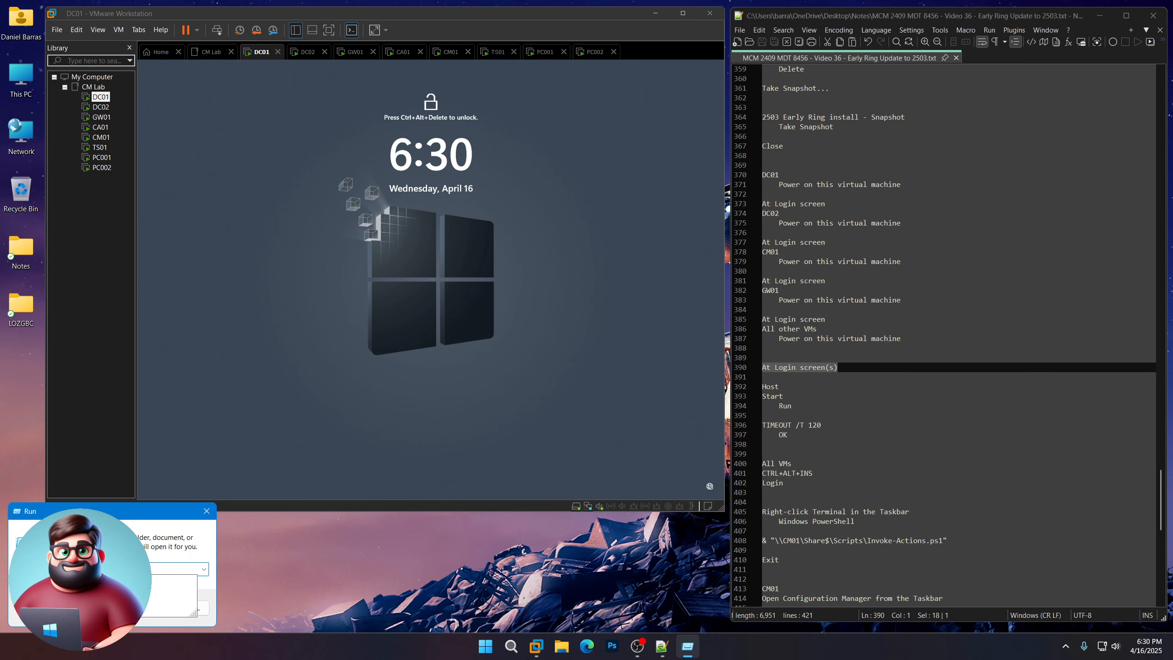
pyautogui.press('Return')
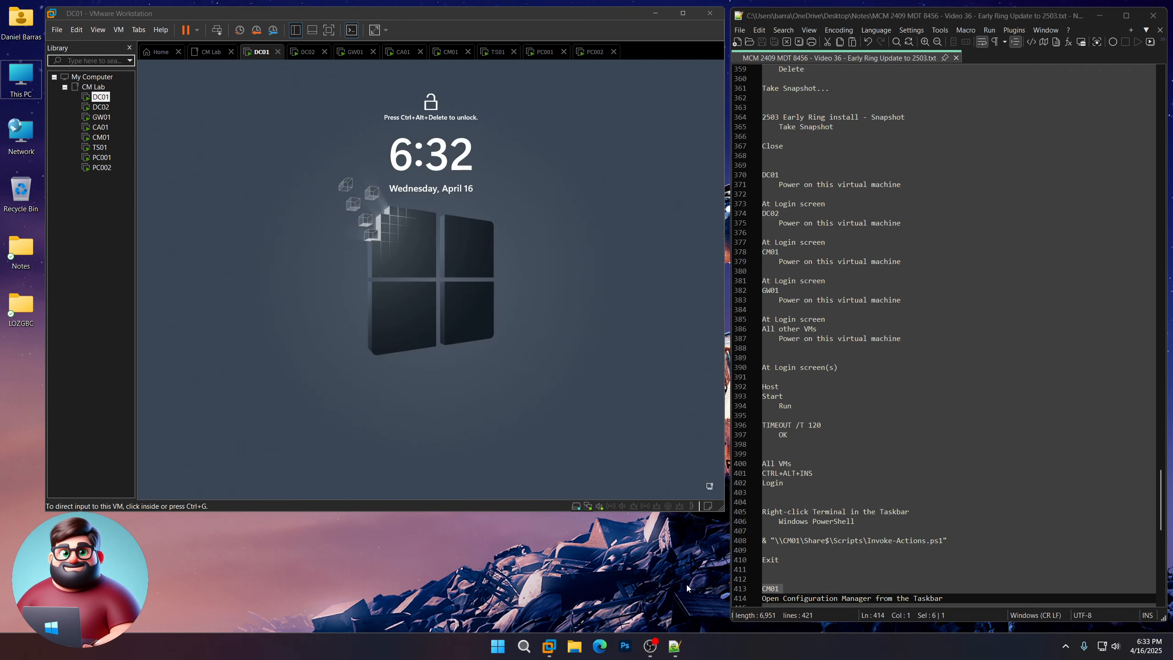
# - Highlight the "All VMs" login instructions in the notes and bring up the sign-in prompt on DC01
pyautogui.scroll(-5, 815, 340)
pyautogui.moveTo(815, 341); pyautogui.dragTo(756, 320)
pyautogui.click(424, 259)
pyautogui.press('ctrl+alt+Insert')
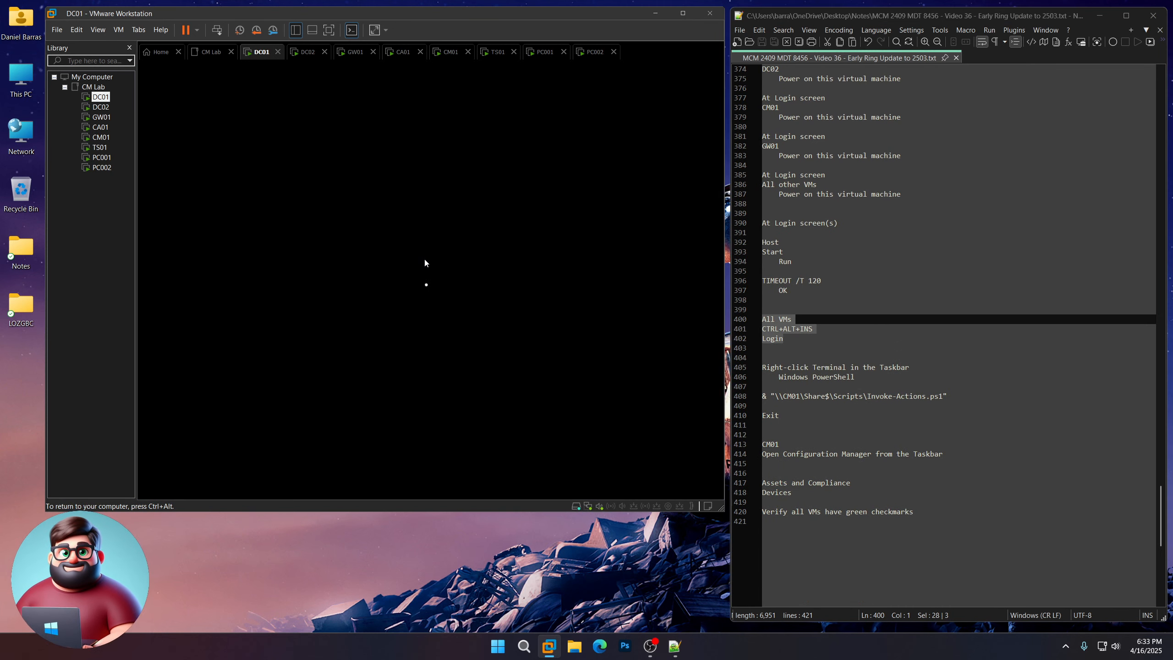
# - Try to log in to DC01 with the administrator account's password
pyautogui.write('Pa')
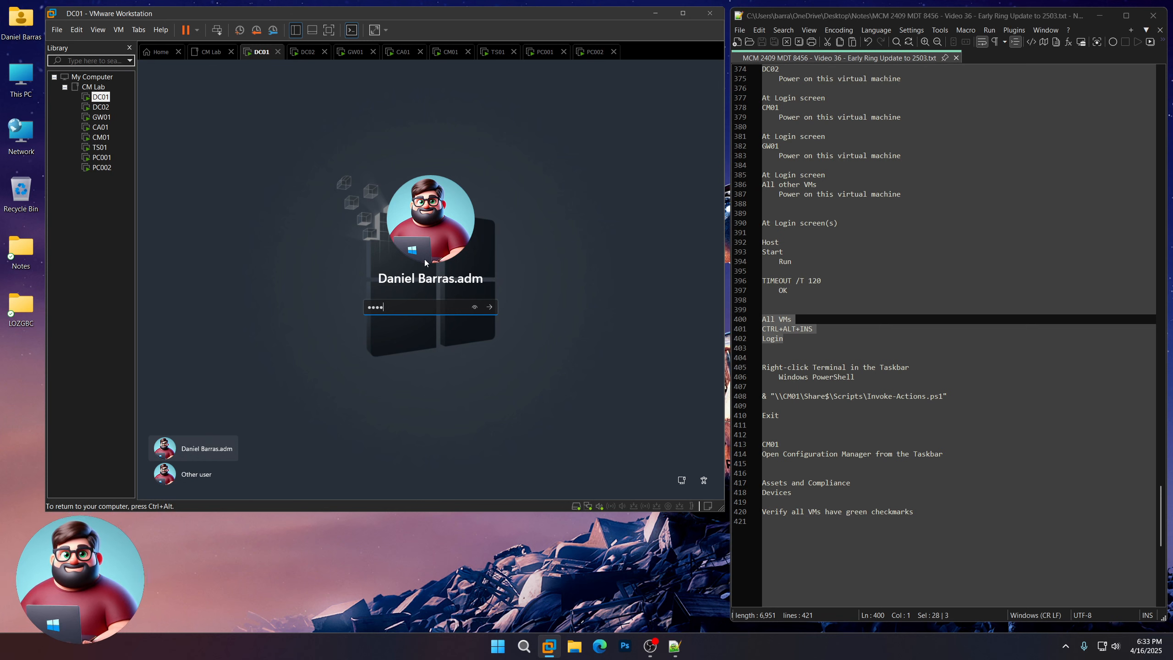
pyautogui.write('•••••••••••')
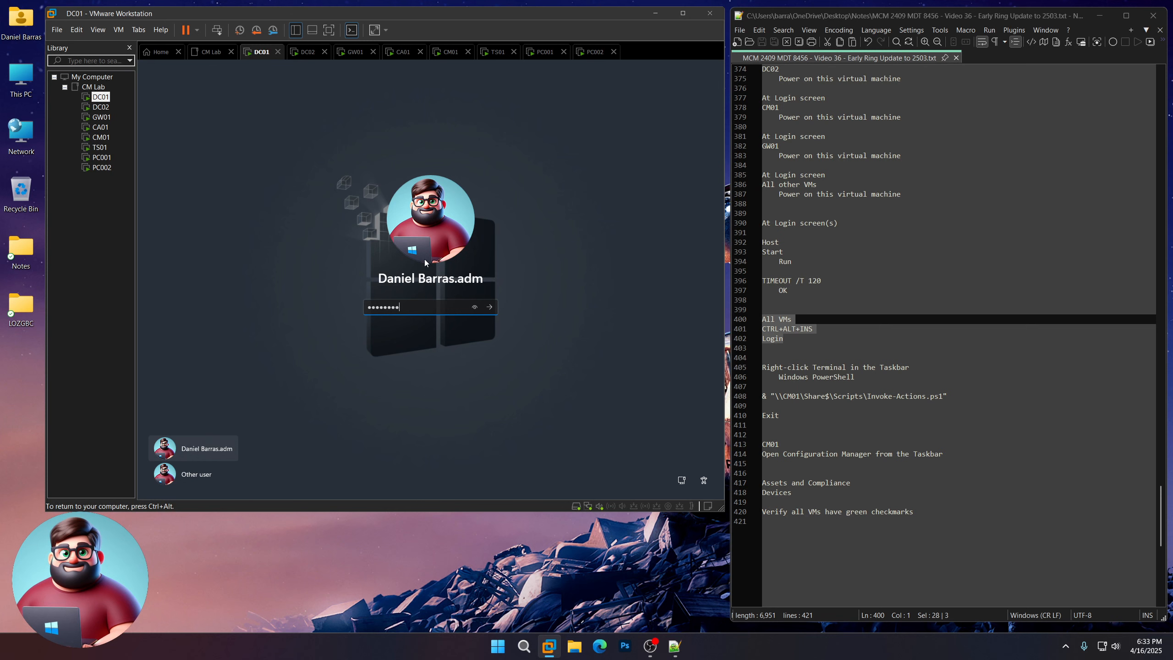
pyautogui.write('••')
pyautogui.press('Return')
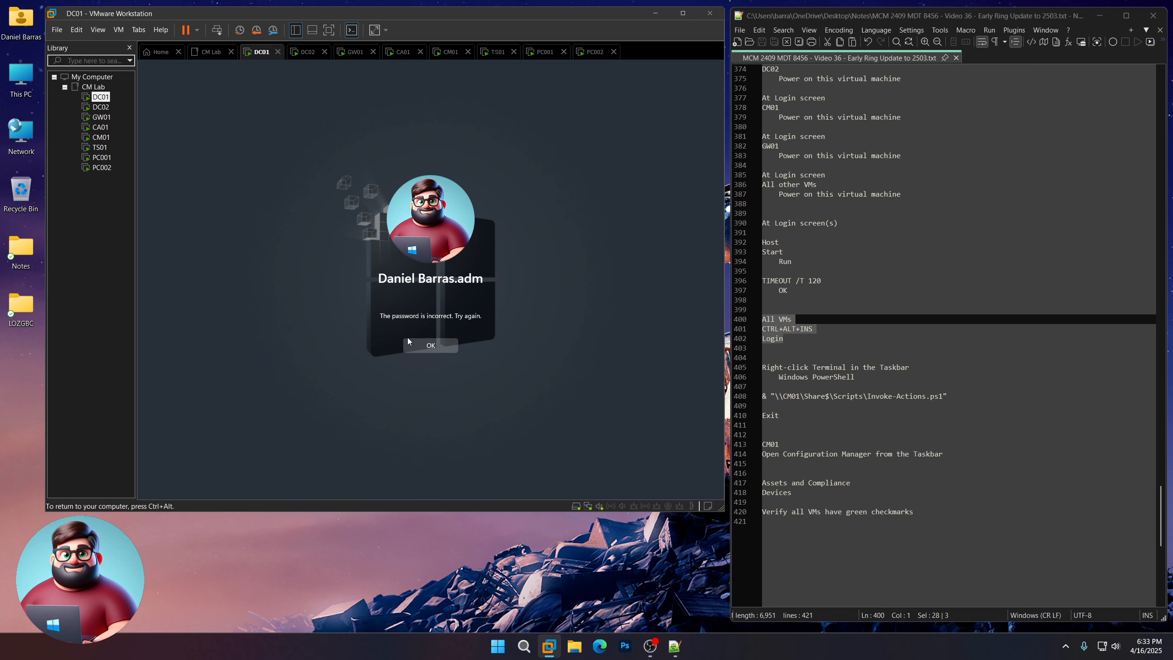
# - Dismiss the sign-in message on DC01, re-enter the administrator account's password and log in
pyautogui.click(436, 350)
pyautogui.write('••••••••••')
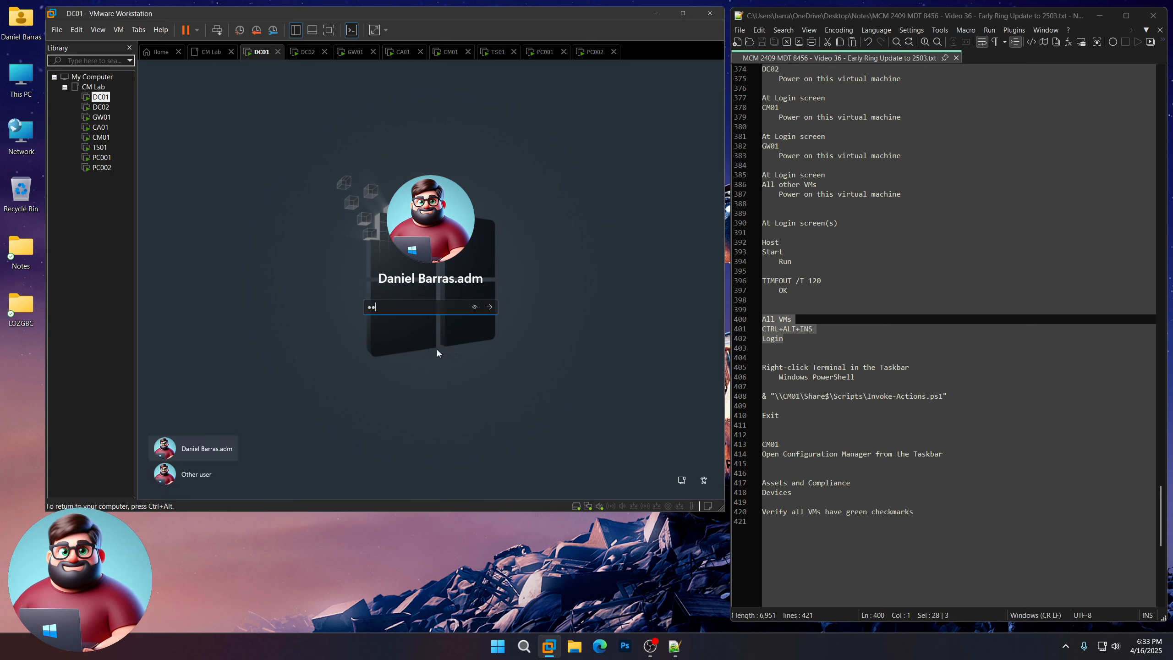
pyautogui.write('••••')
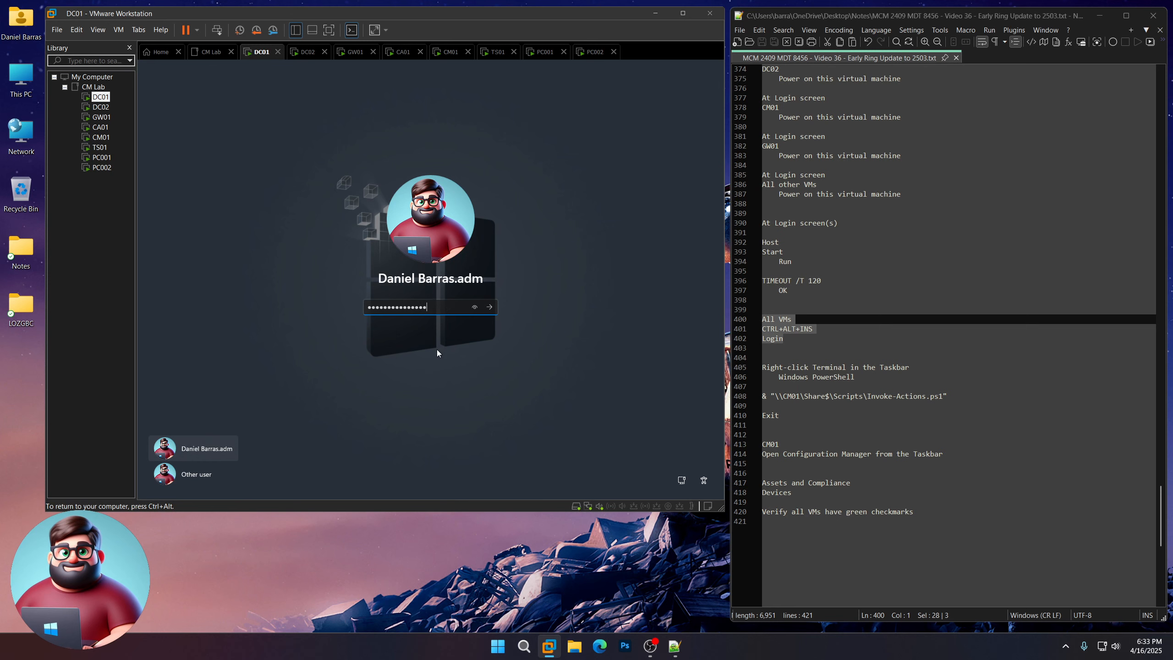
pyautogui.press('Return')
# - Unlock DC02 and log in with the administrator account's password
pyautogui.click(101, 108)
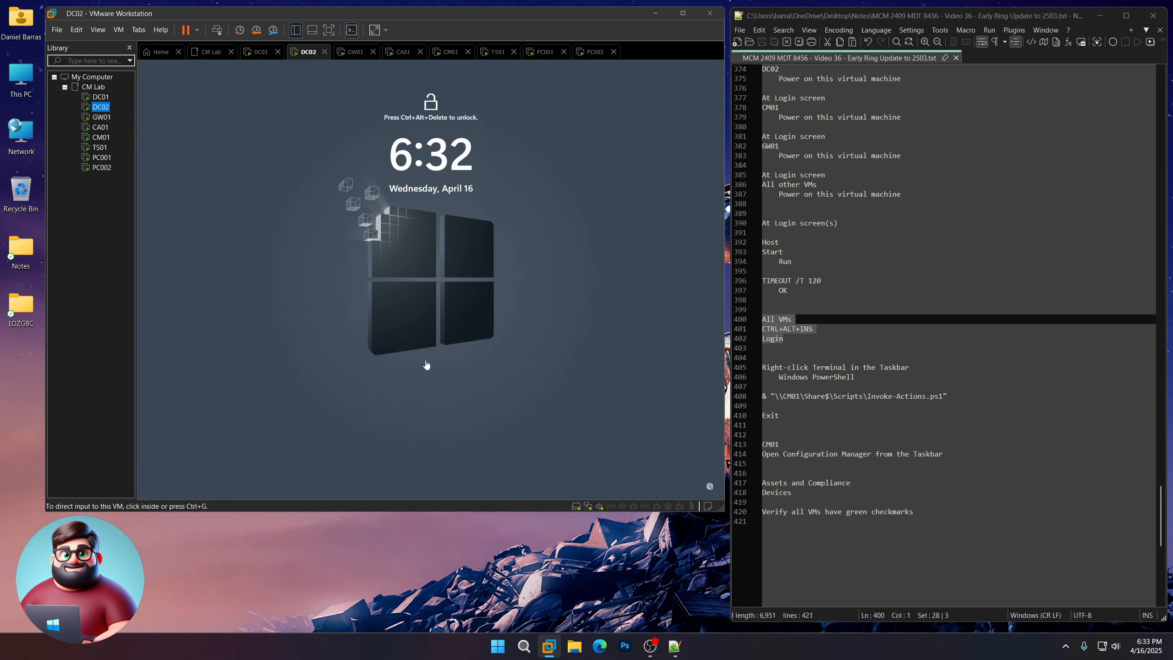
pyautogui.press('ctrl+alt+Insert')
pyautogui.write('••••')
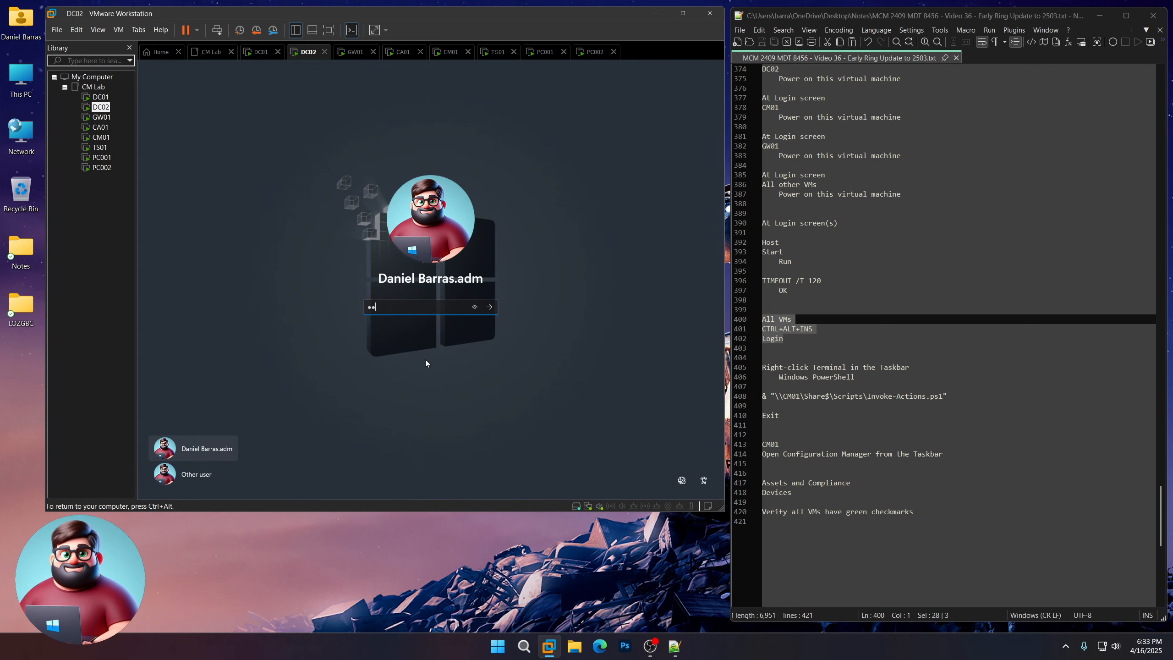
pyautogui.write('••••••••')
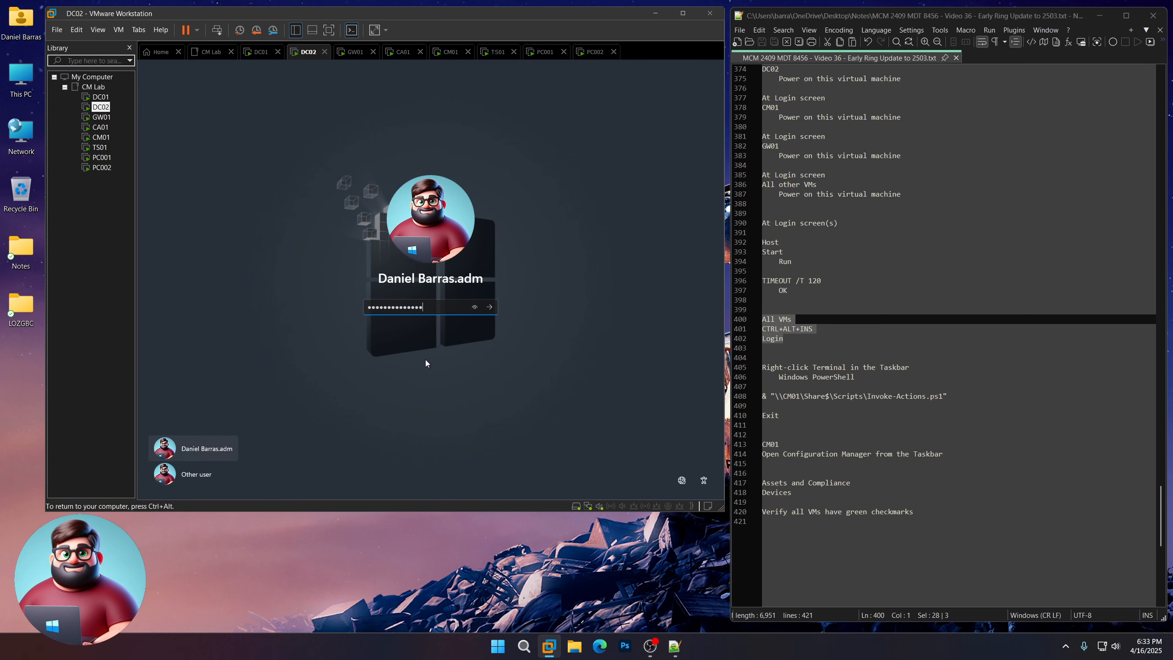
pyautogui.press('Return')
# - Unlock GW01 and log in with the administrator account's password
pyautogui.click(101, 117)
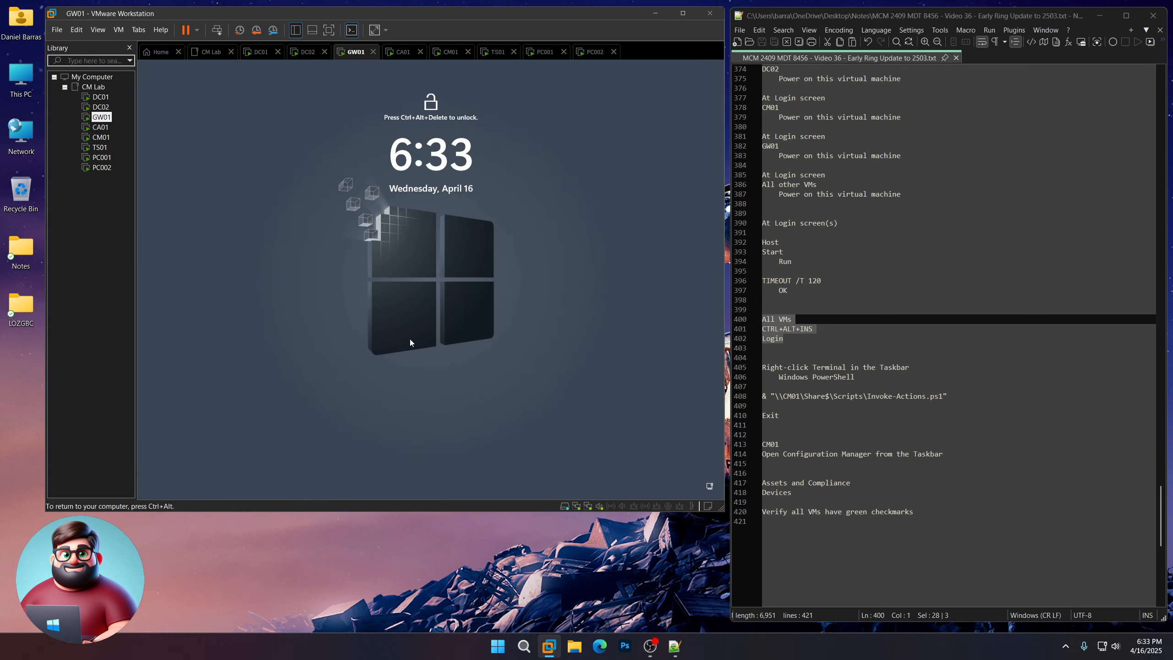
pyautogui.press('ctrl+alt+Insert')
pyautogui.write('•••')
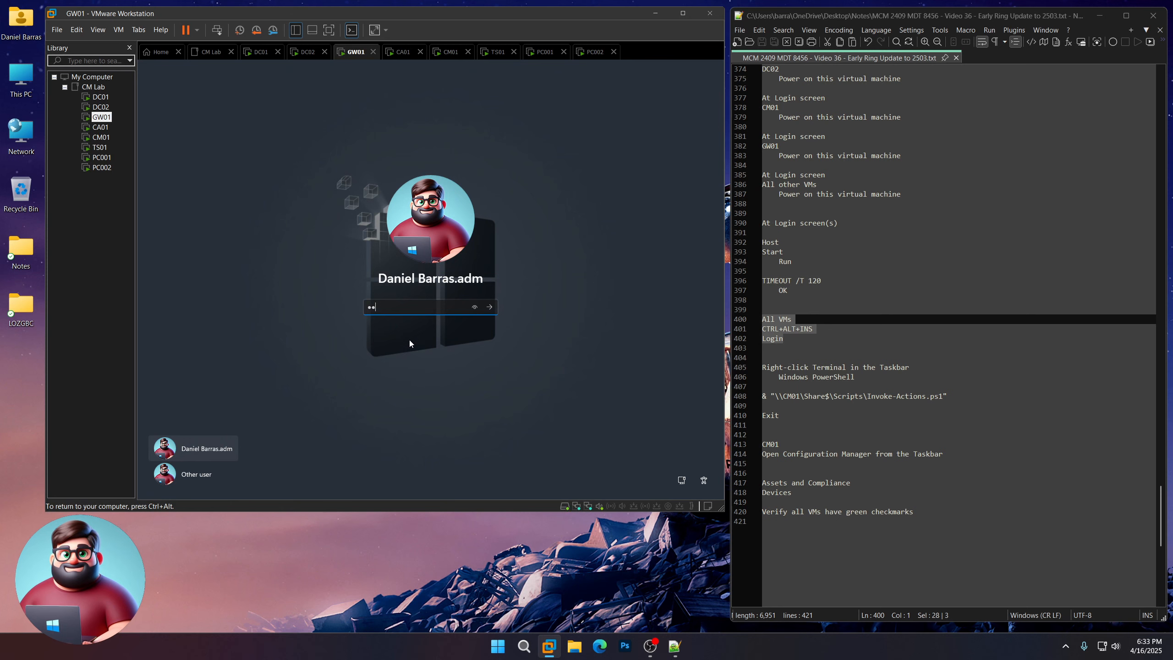
pyautogui.write('•••••')
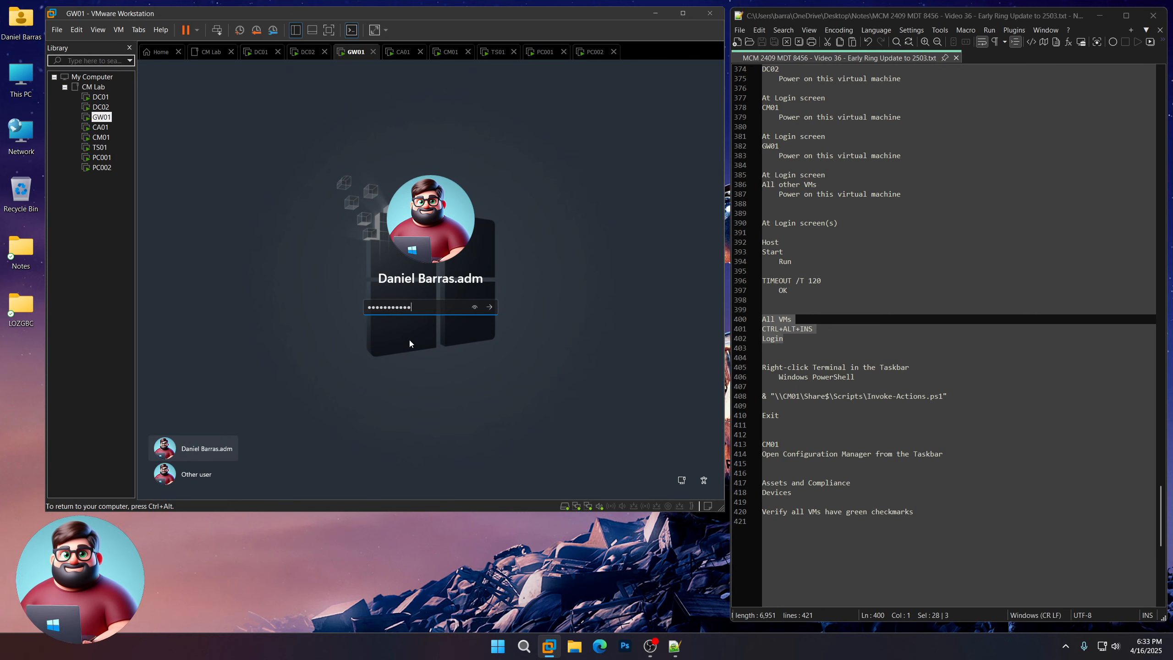
pyautogui.press('Return')
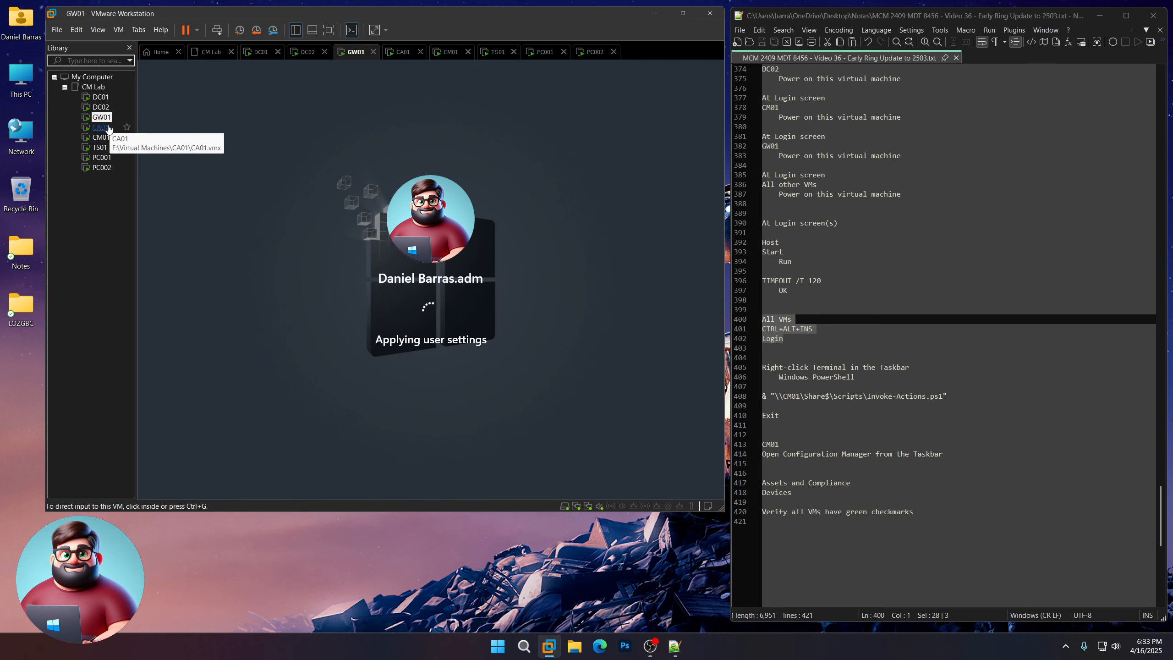
# - Unlock CA01 and log in with the administrator account's password
pyautogui.click(100, 126)
pyautogui.press('ctrl+alt+Insert')
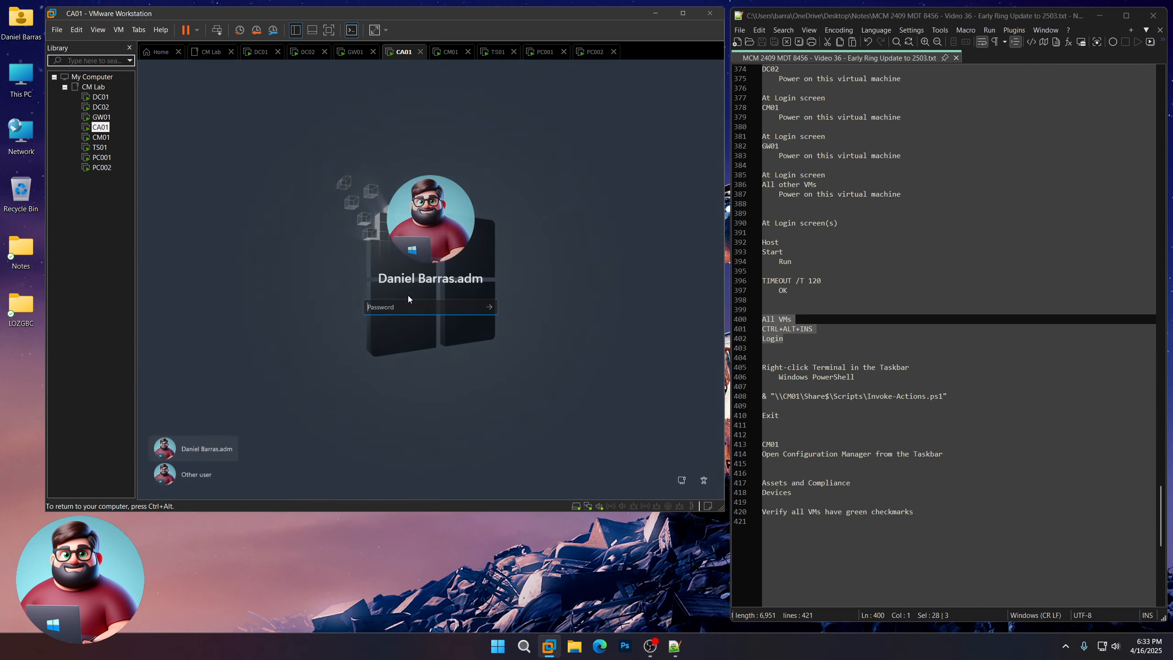
pyautogui.write('••••••••••')
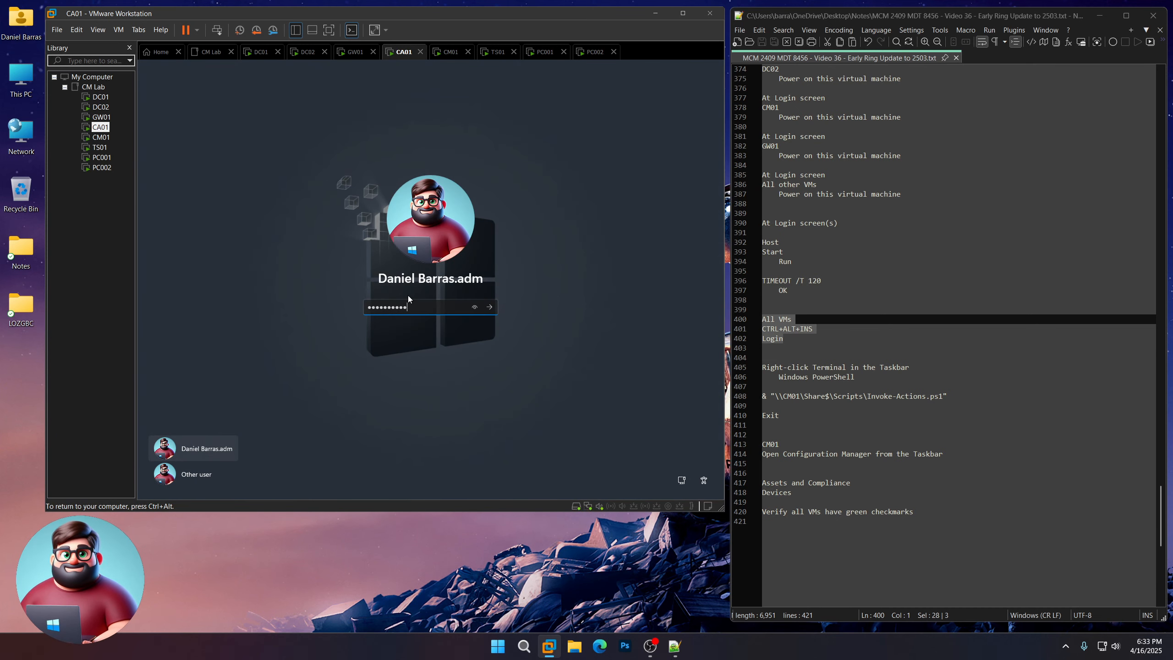
pyautogui.press('Return')
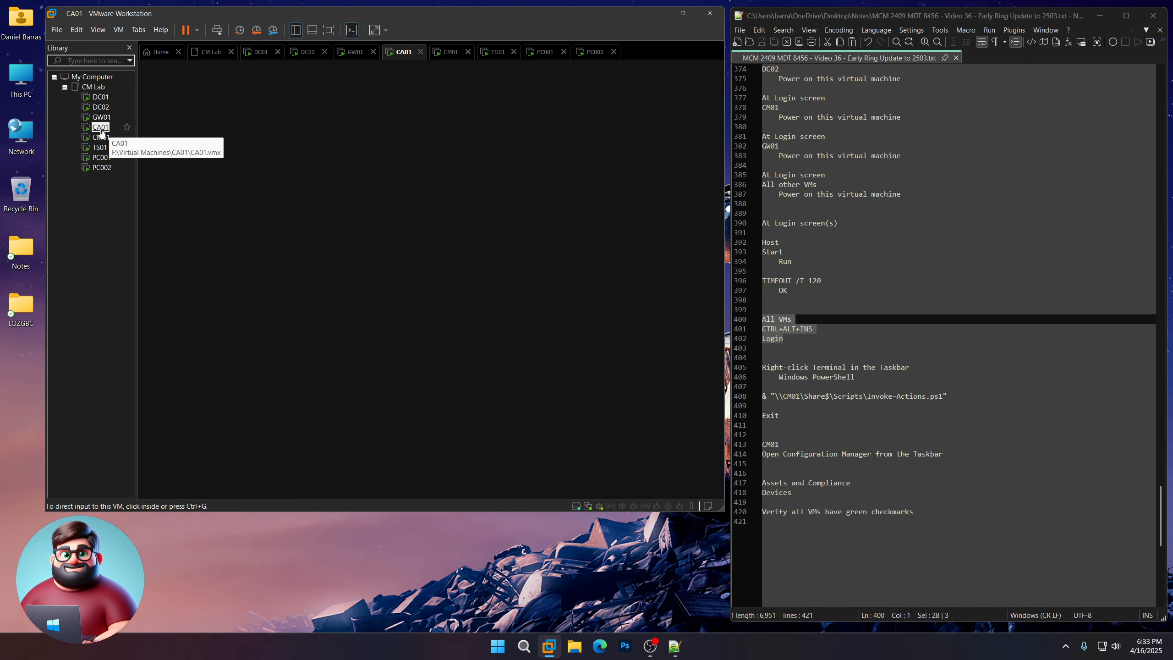
# - Unlock CM01 and log in with the administrator account's password
pyautogui.click(100, 137)
pyautogui.press('ctrl+alt+Insert')
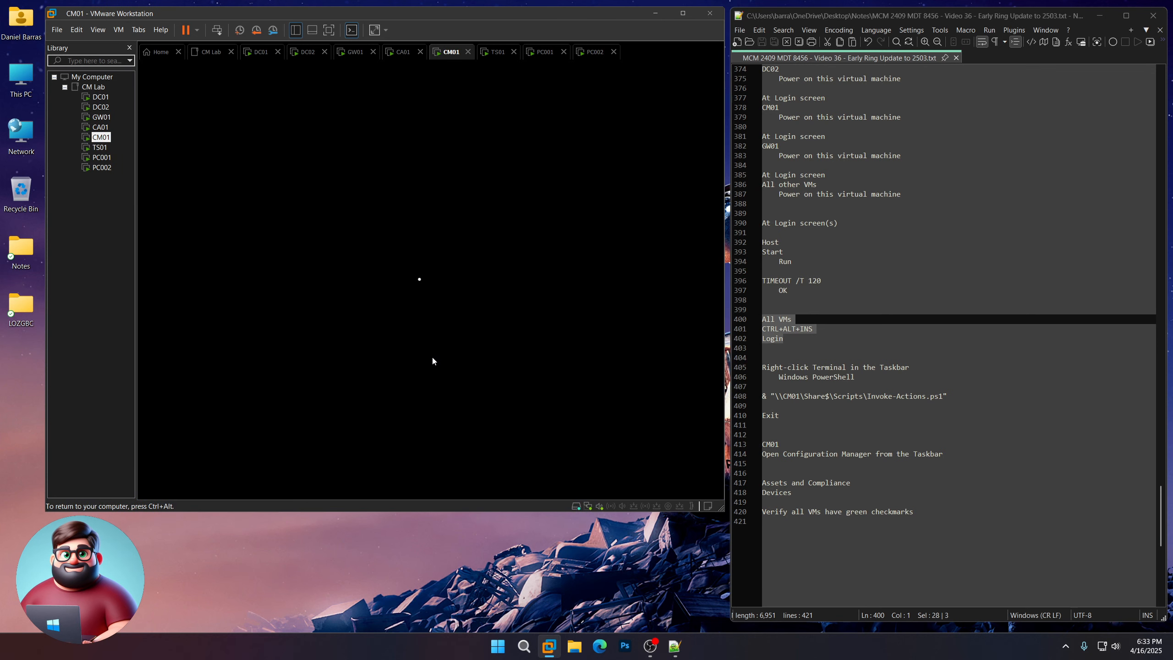
pyautogui.write('•••••••••••••••')
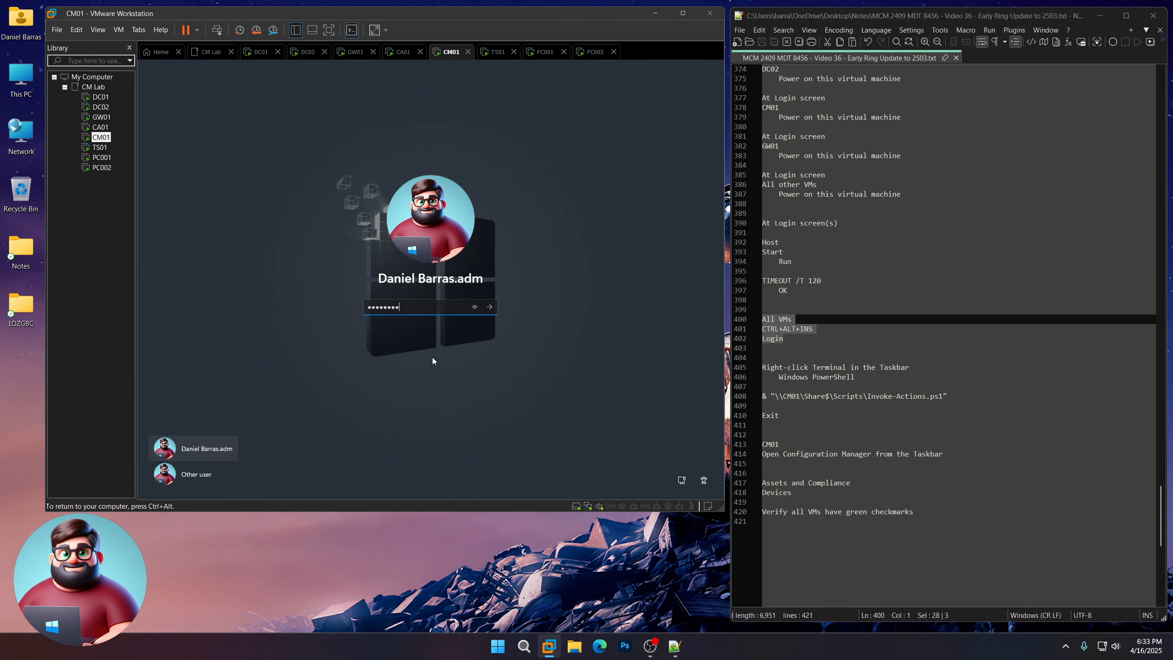
pyautogui.press('Return')
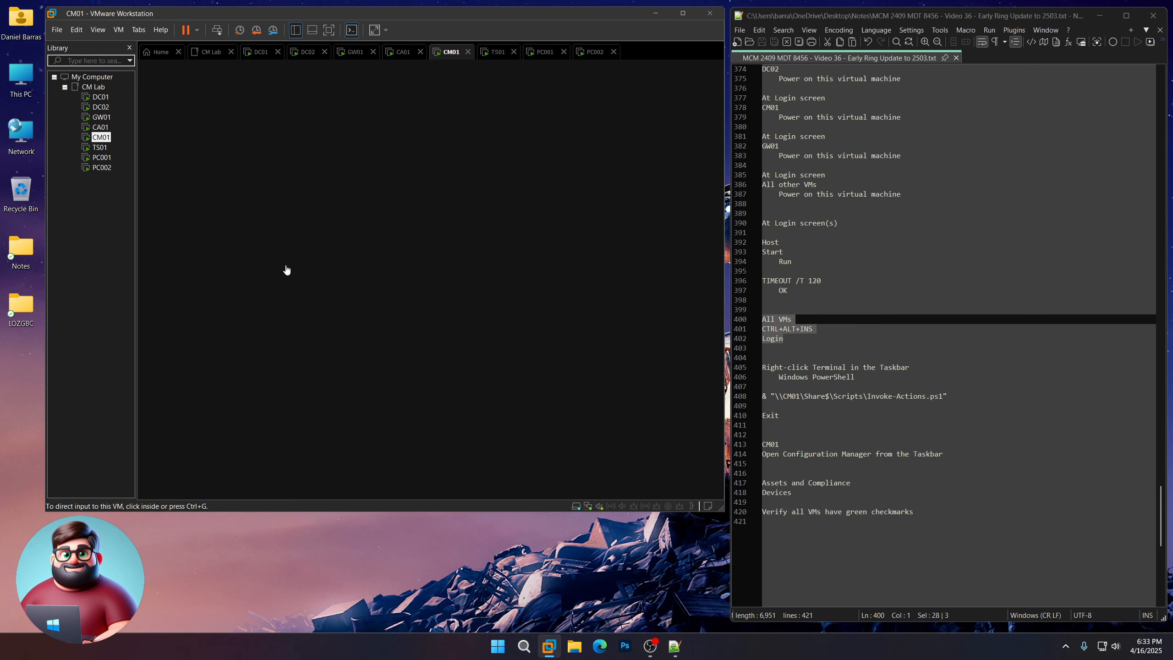
# - Unlock TS01 and log in with the administrator account's password
pyautogui.click(100, 147)
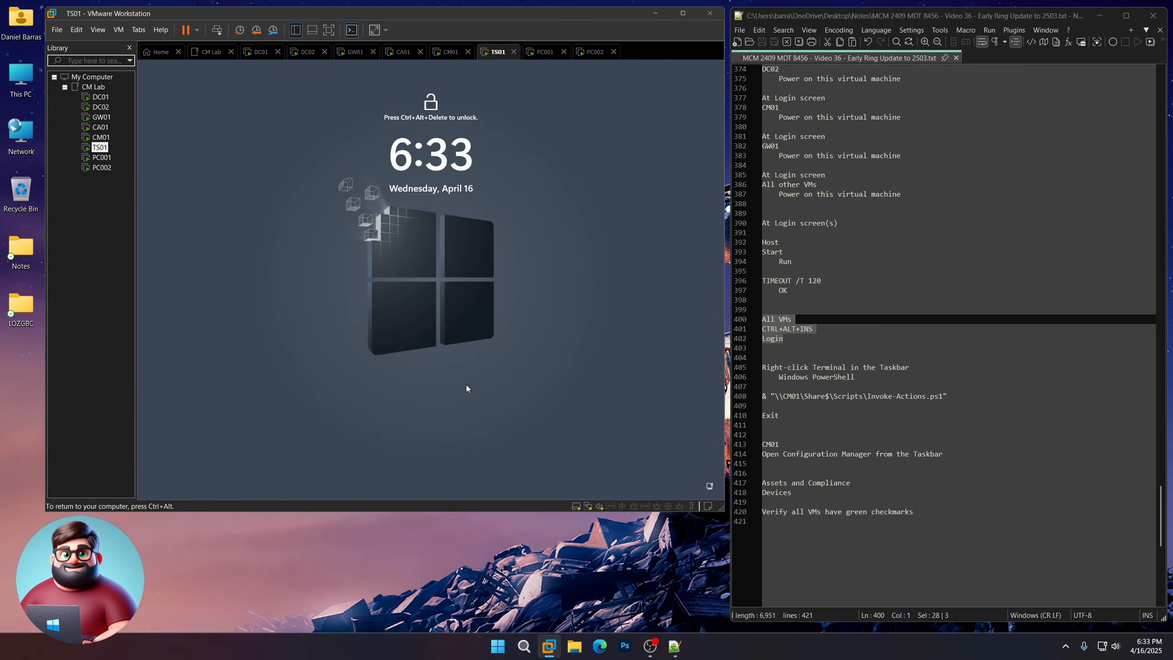
pyautogui.press('ctrl+alt+Insert')
pyautogui.write('•••••••••••••')
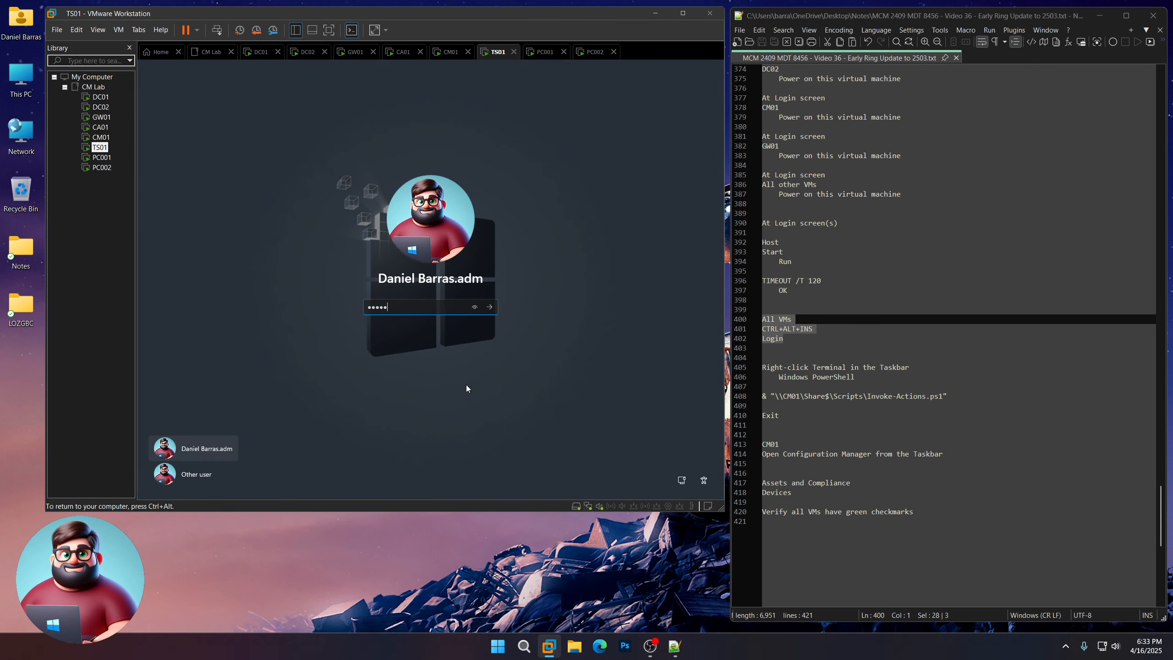
pyautogui.press('Return')
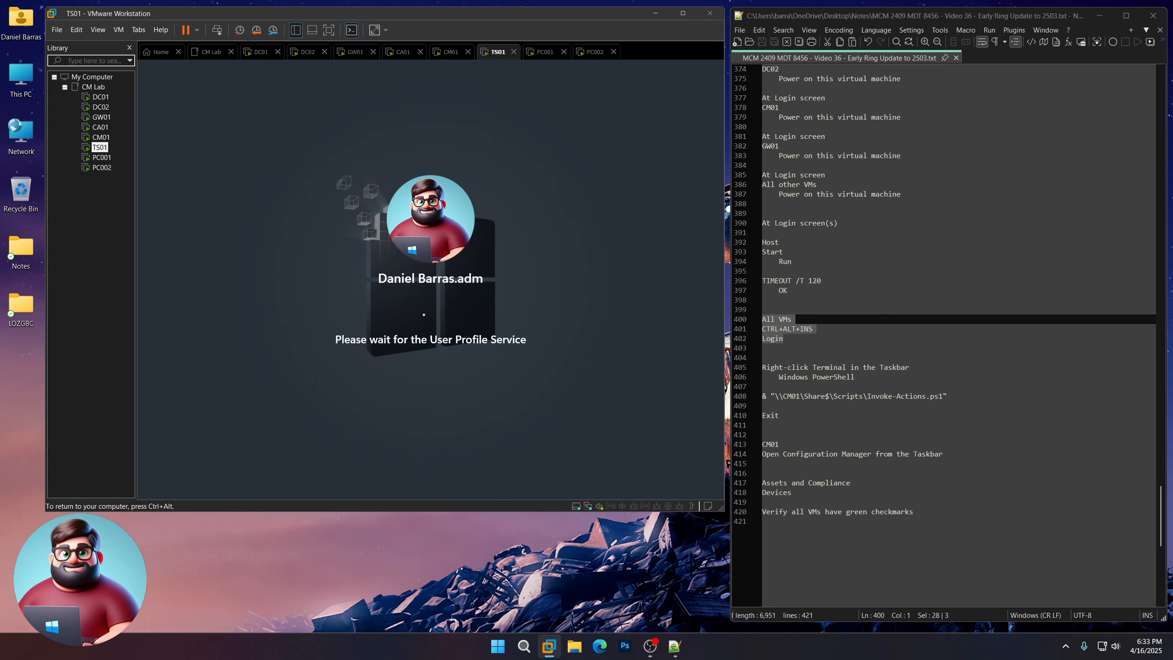
# - Open the sign-in prompt on PC001 and log in with the administrator account's password
pyautogui.click(102, 157)
pyautogui.click(385, 337)
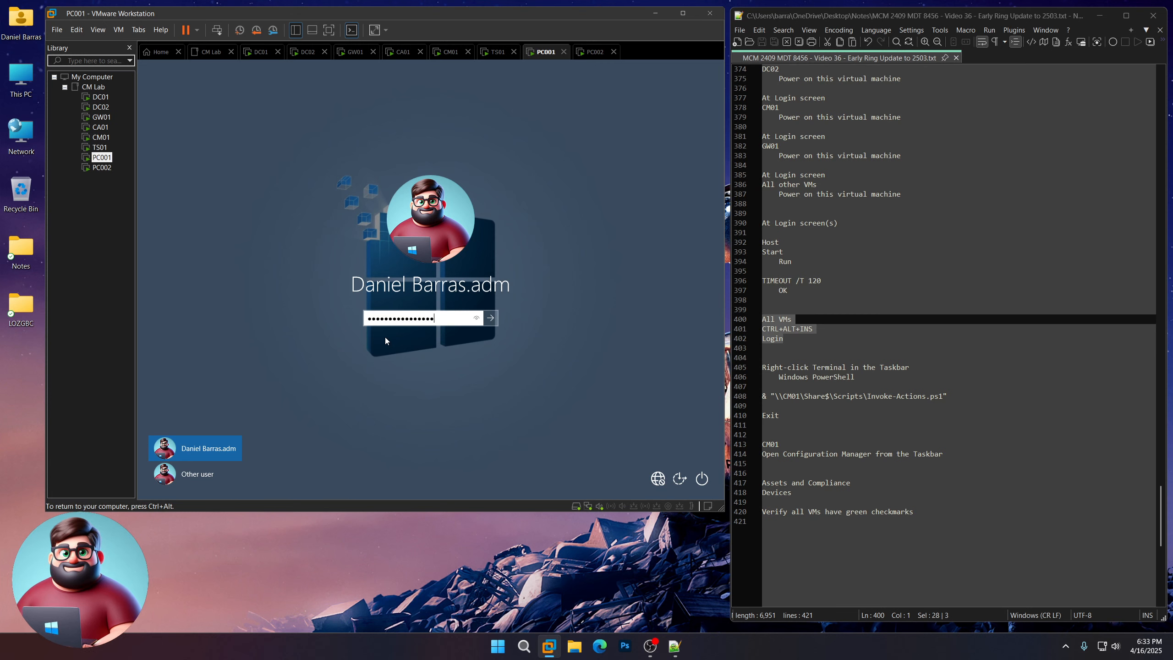
pyautogui.press('Return')
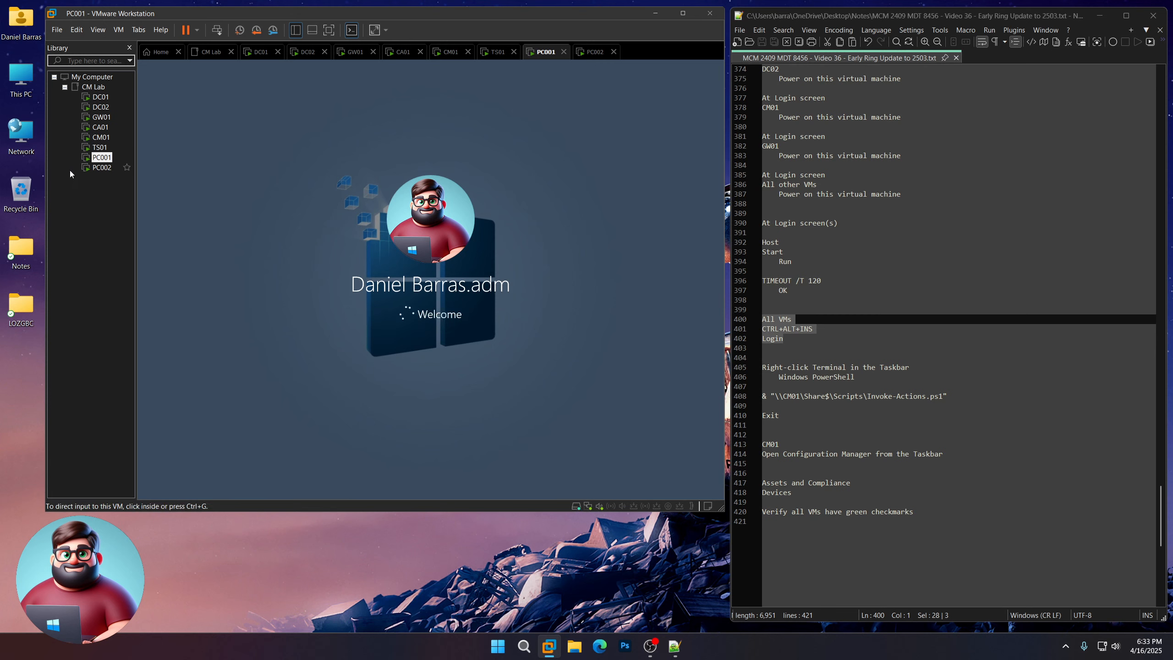
# - Open the sign-in prompt on PC002 and log in with the administrator account's password
pyautogui.click(102, 167)
pyautogui.click(493, 369)
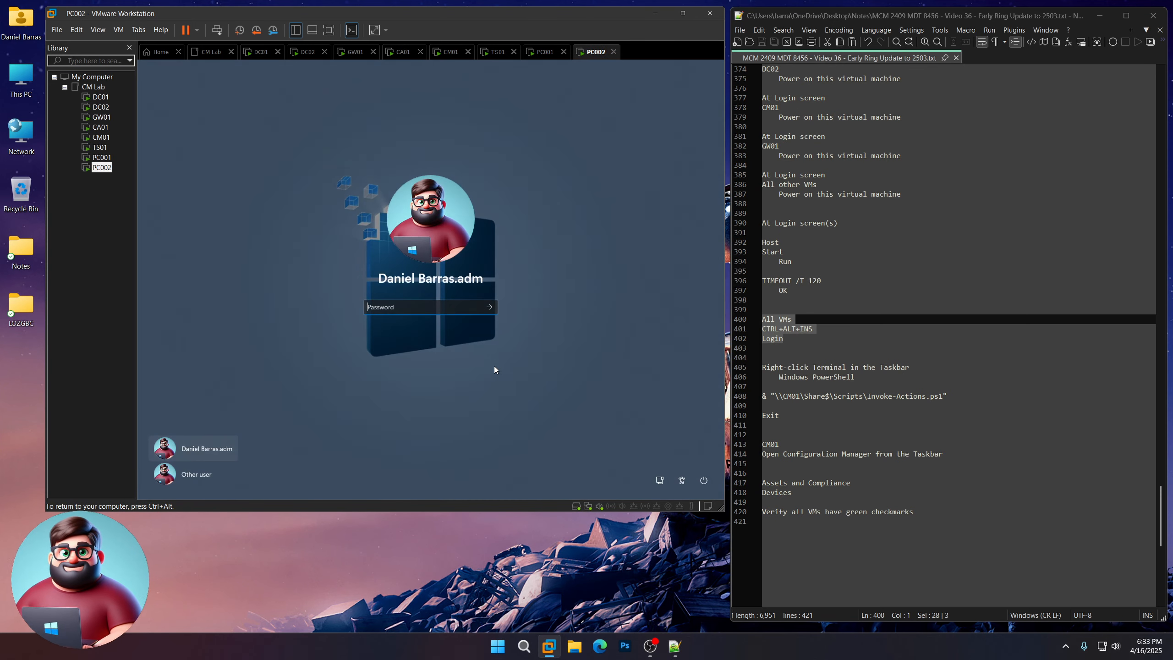
pyautogui.write('********')
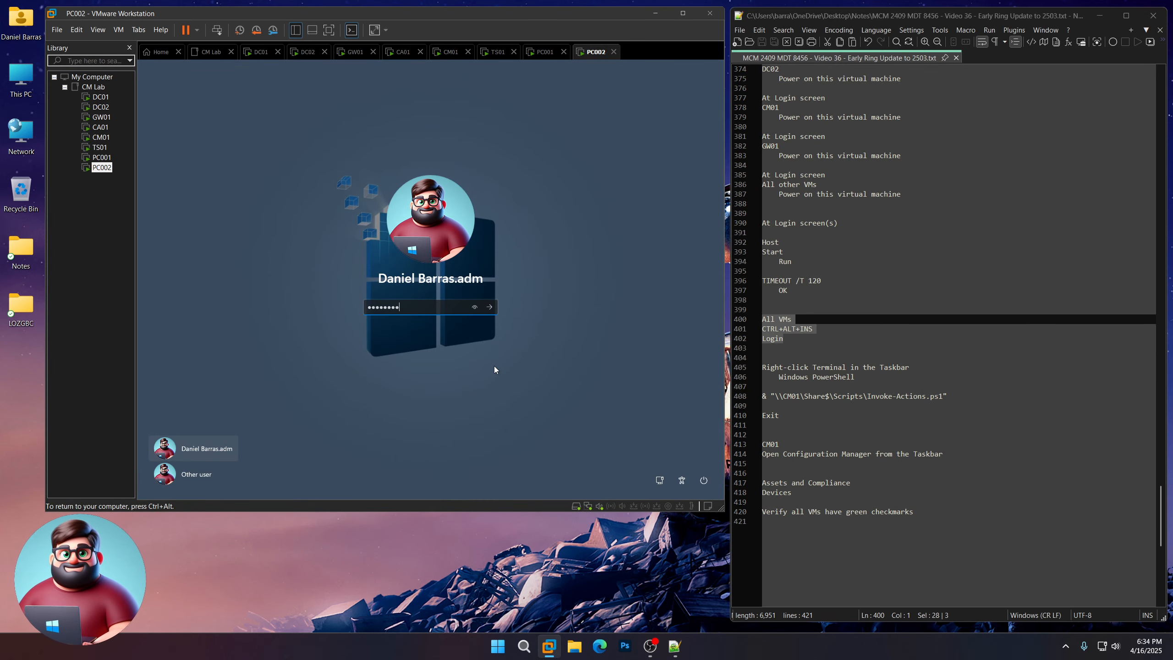
pyautogui.write('*******')
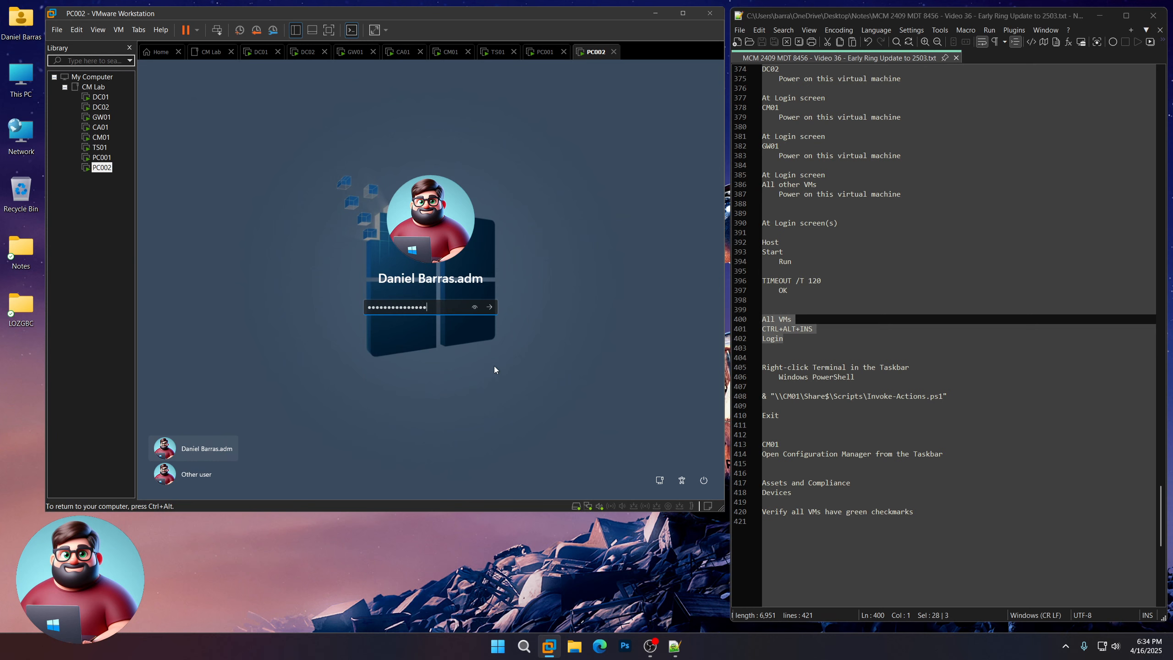
pyautogui.press('Return')
pyautogui.hotkey('ctrl', 'alt')
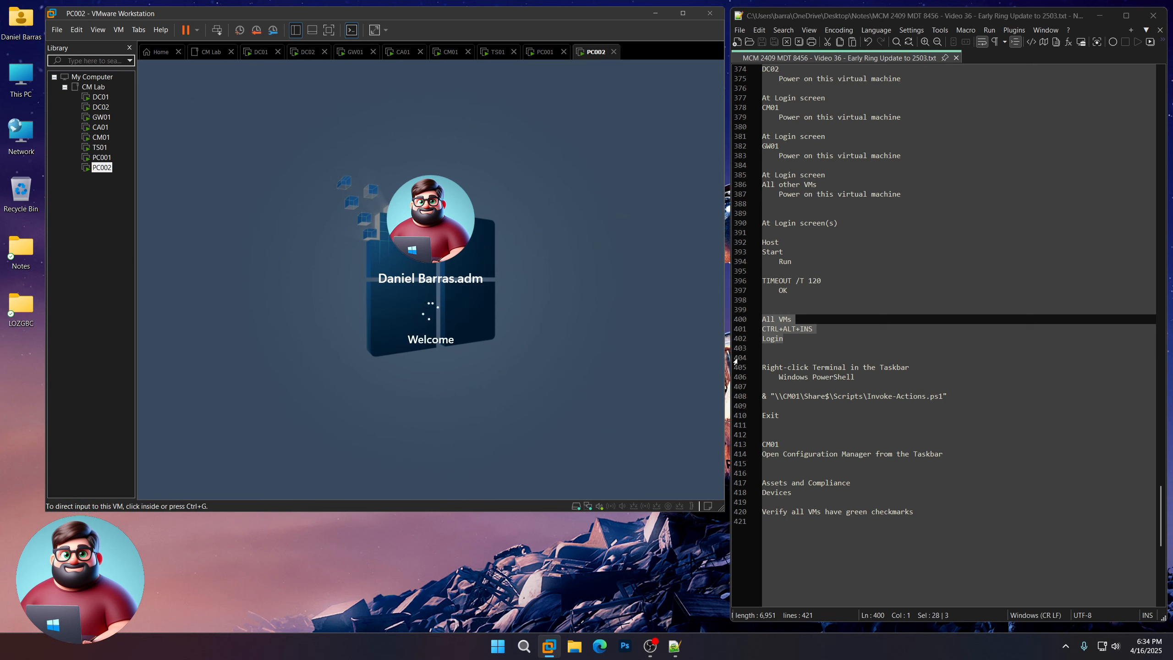
# - Highlight the Invoke-Actions.ps1 command line in the notes and open Windows PowerShell on DC01
pyautogui.scroll(-3, 855, 336)
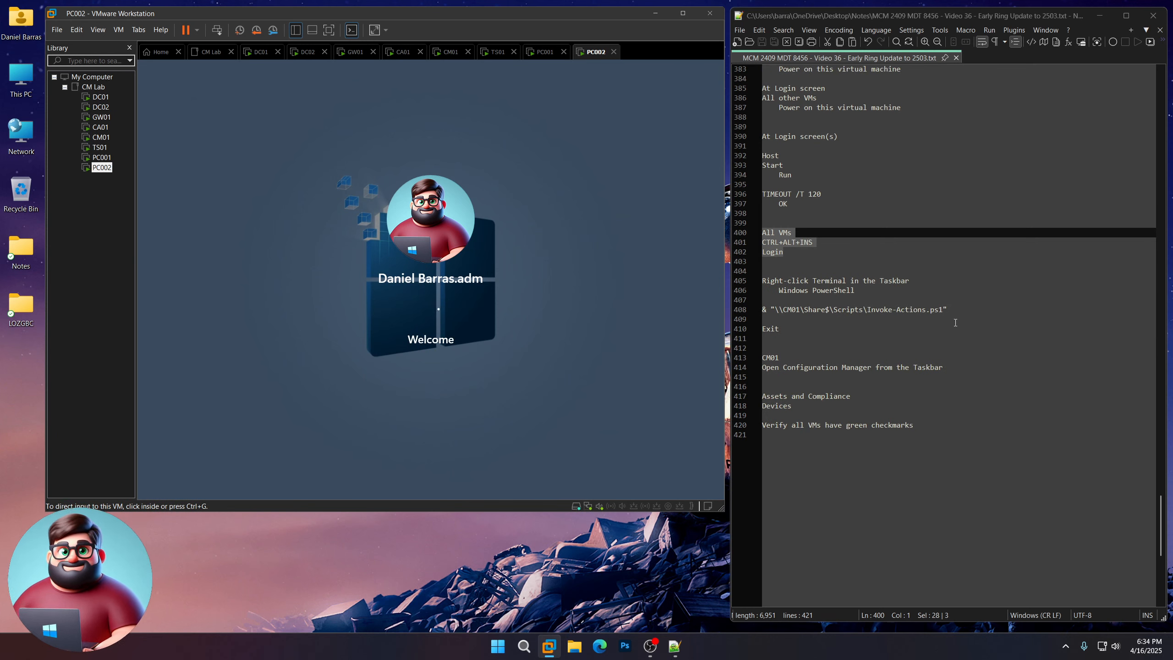
pyautogui.moveTo(949, 310); pyautogui.dragTo(762, 310)
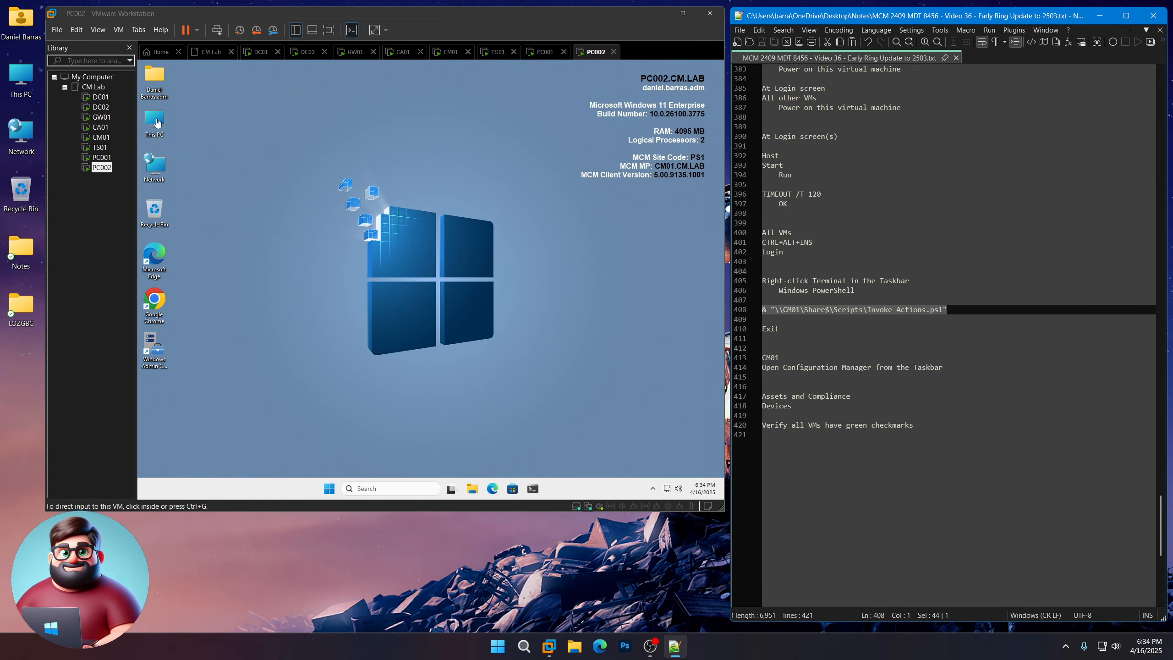
pyautogui.click(100, 97)
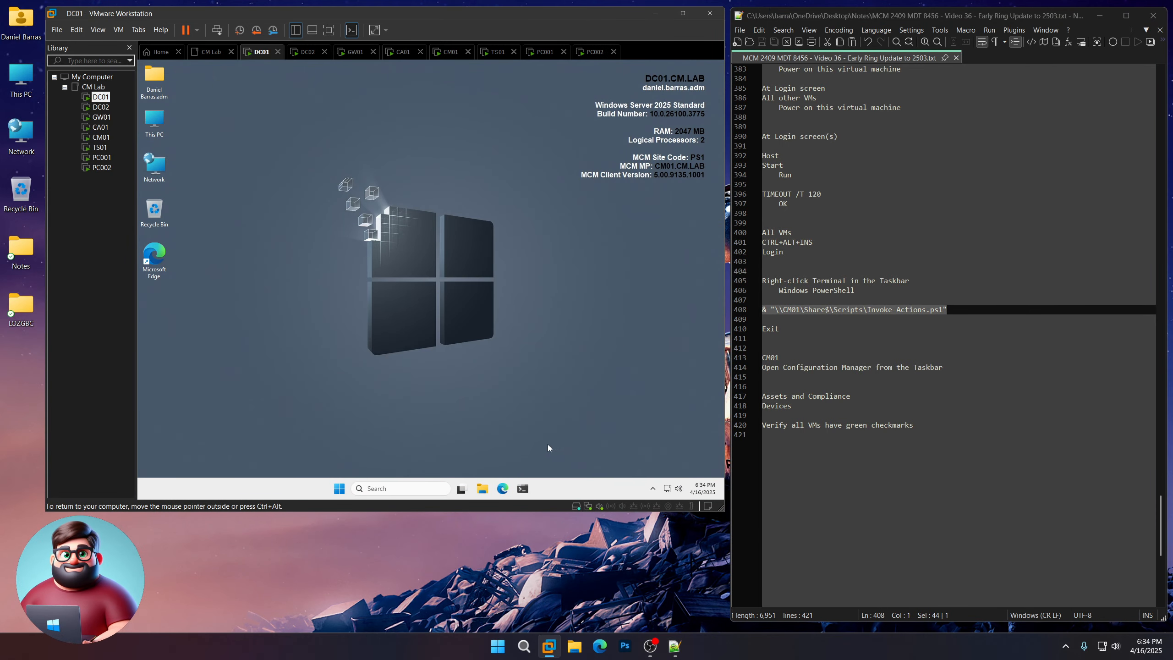
pyautogui.rightClick(523, 489)
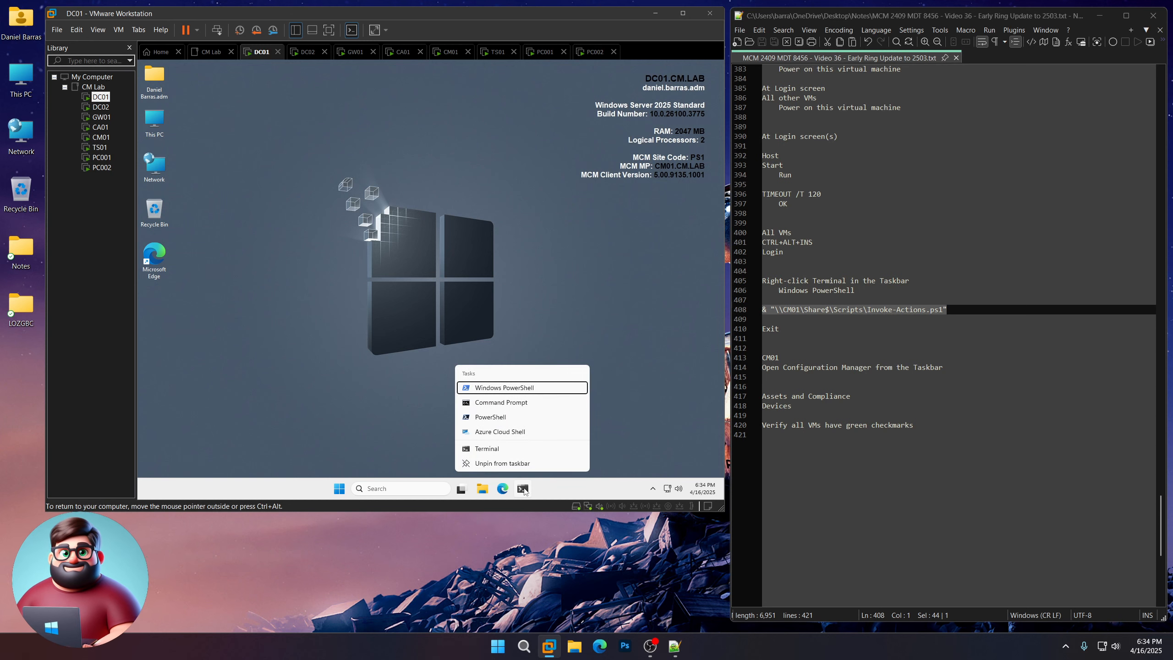
pyautogui.click(510, 392)
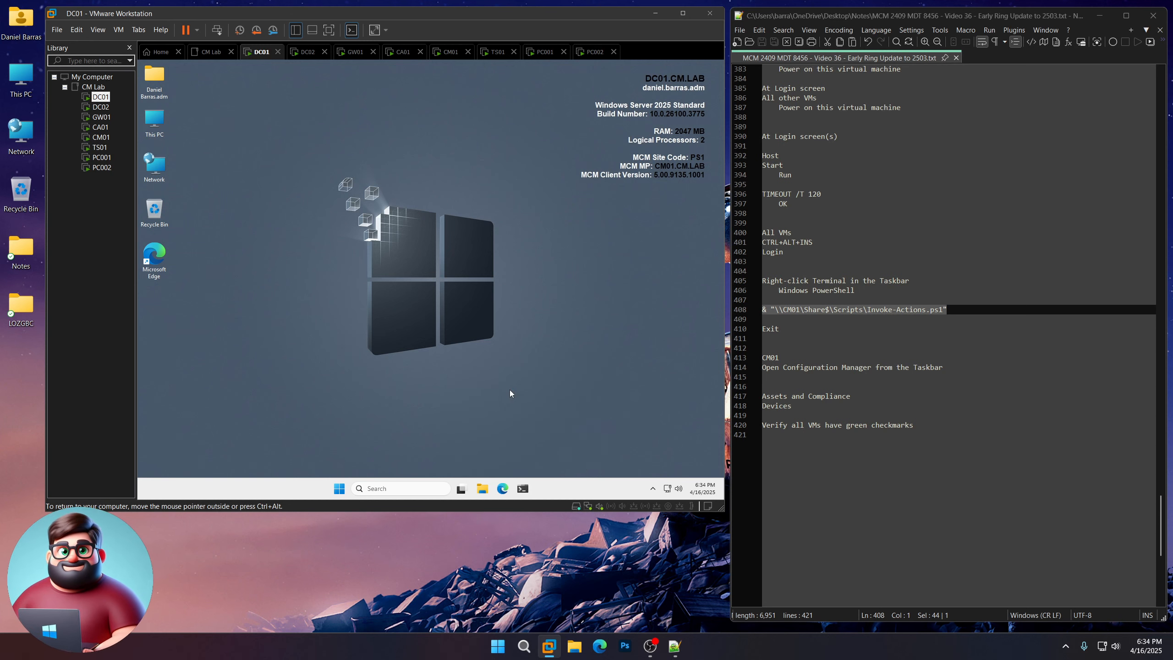
# - Open Windows PowerShell on DC02 and GW01
pyautogui.click(100, 106)
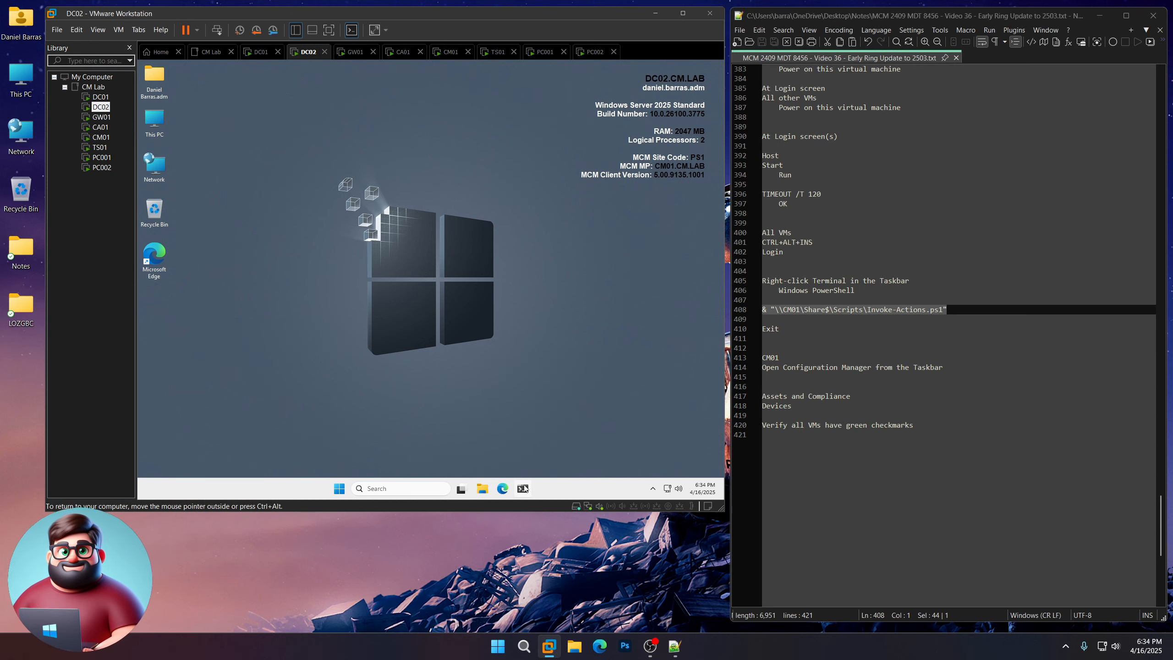
pyautogui.rightClick(523, 487)
pyautogui.click(504, 389)
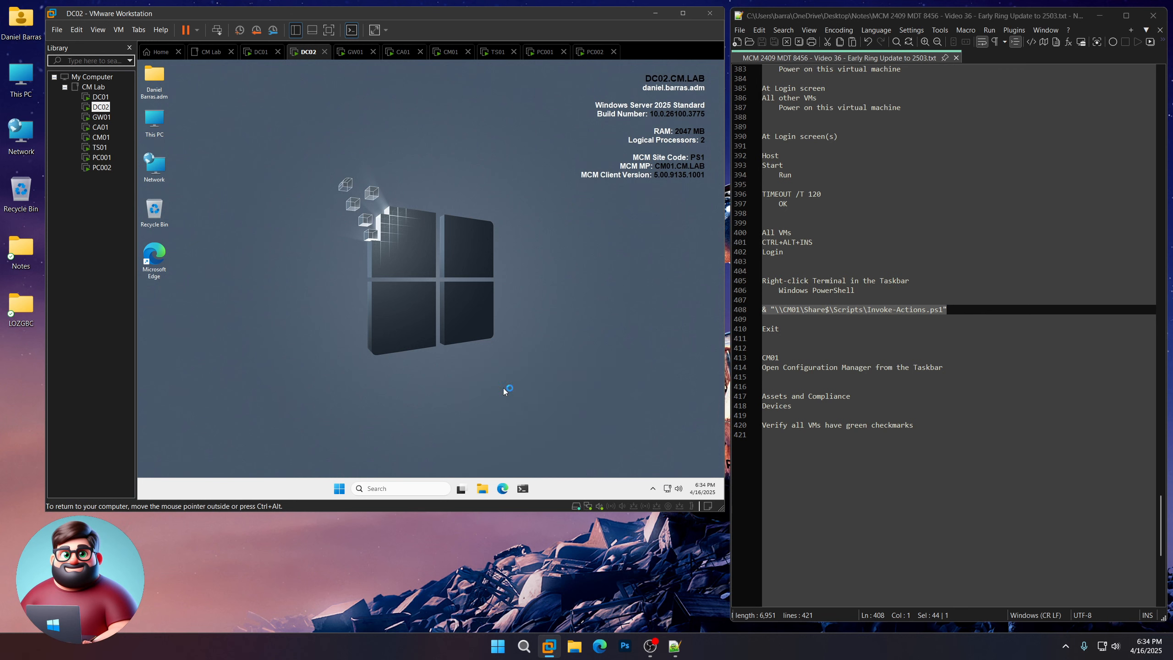
pyautogui.click(101, 117)
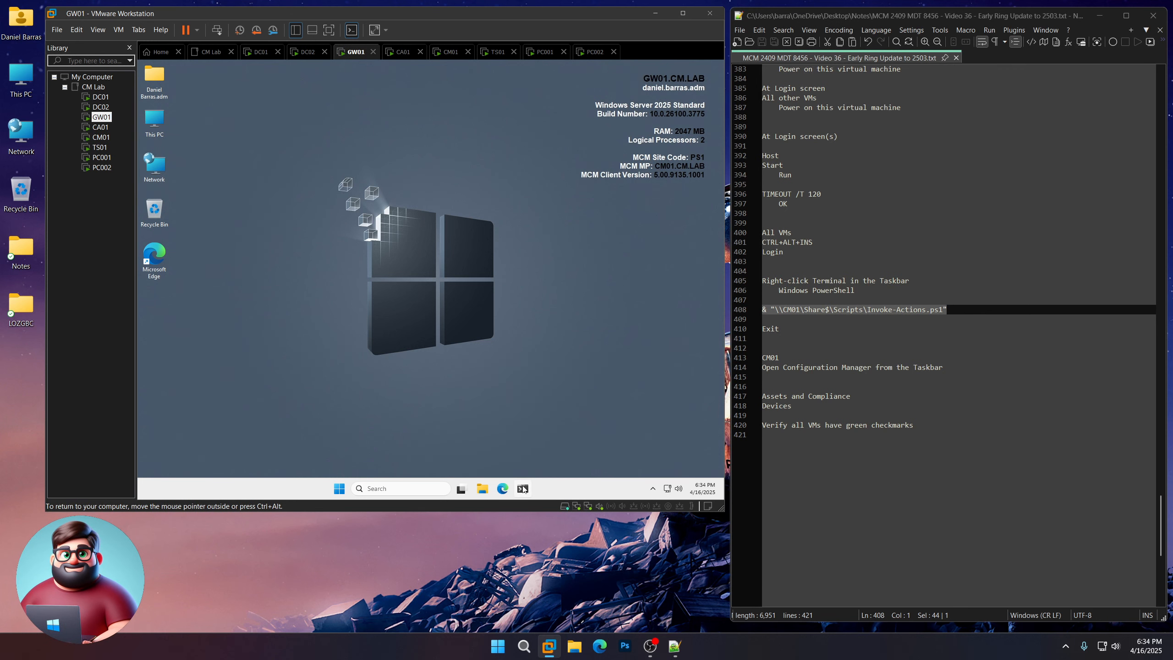
pyautogui.rightClick(524, 487)
pyautogui.click(506, 390)
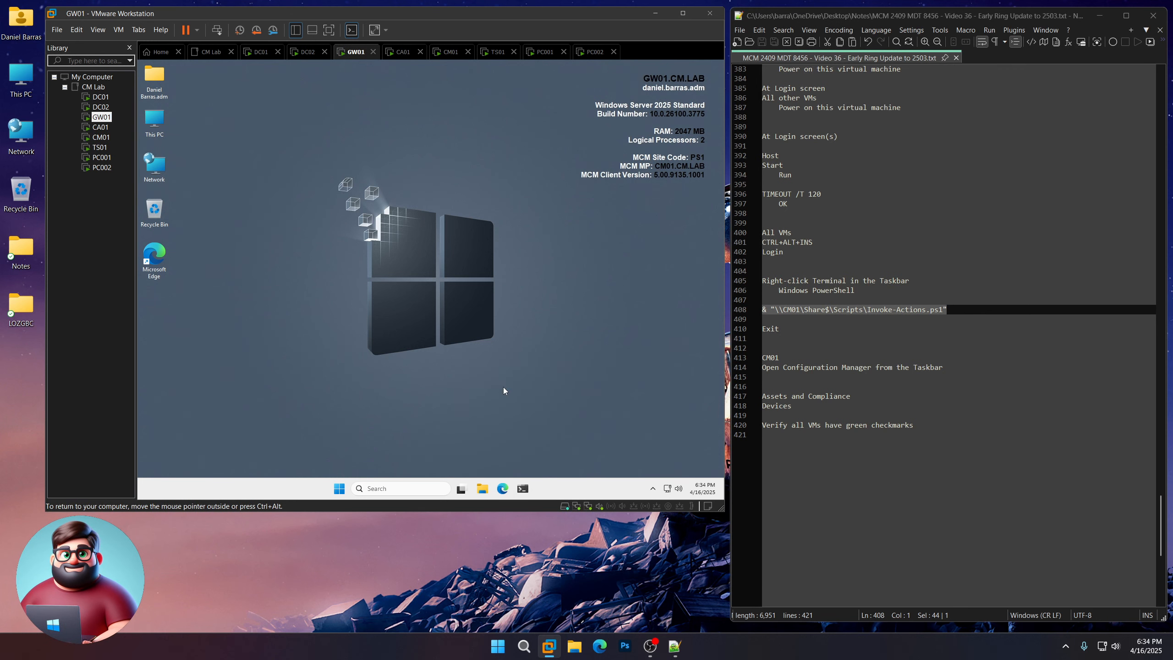
# - Open Windows PowerShell on CA01 and CM01
pyautogui.click(100, 127)
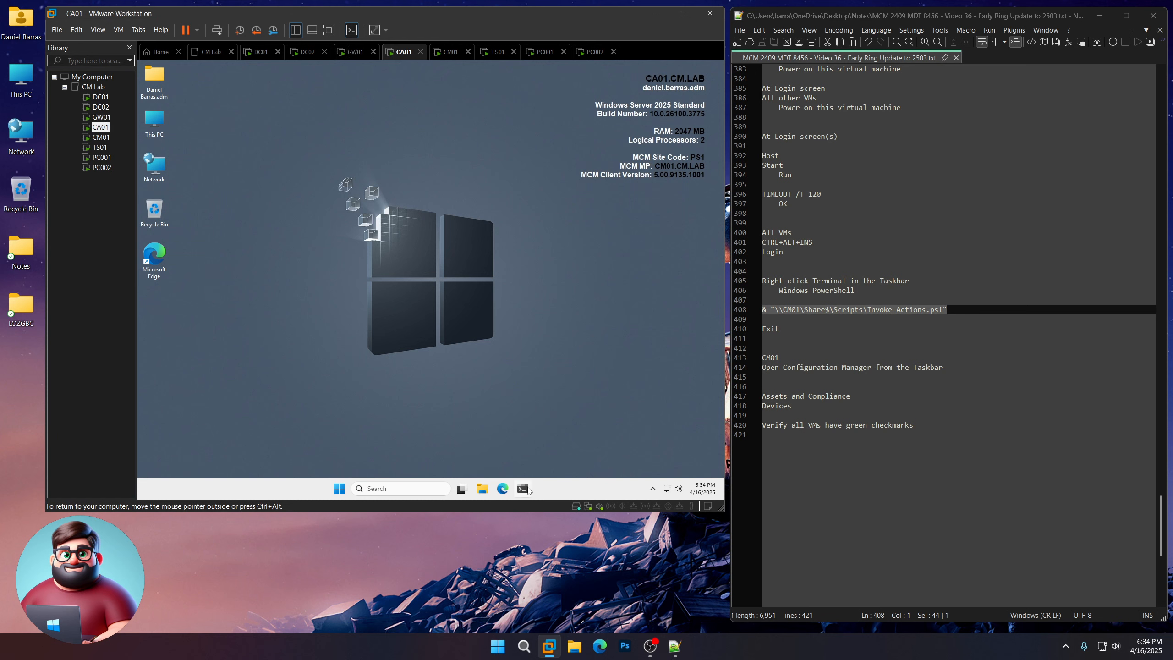
pyautogui.rightClick(527, 489)
pyautogui.click(513, 389)
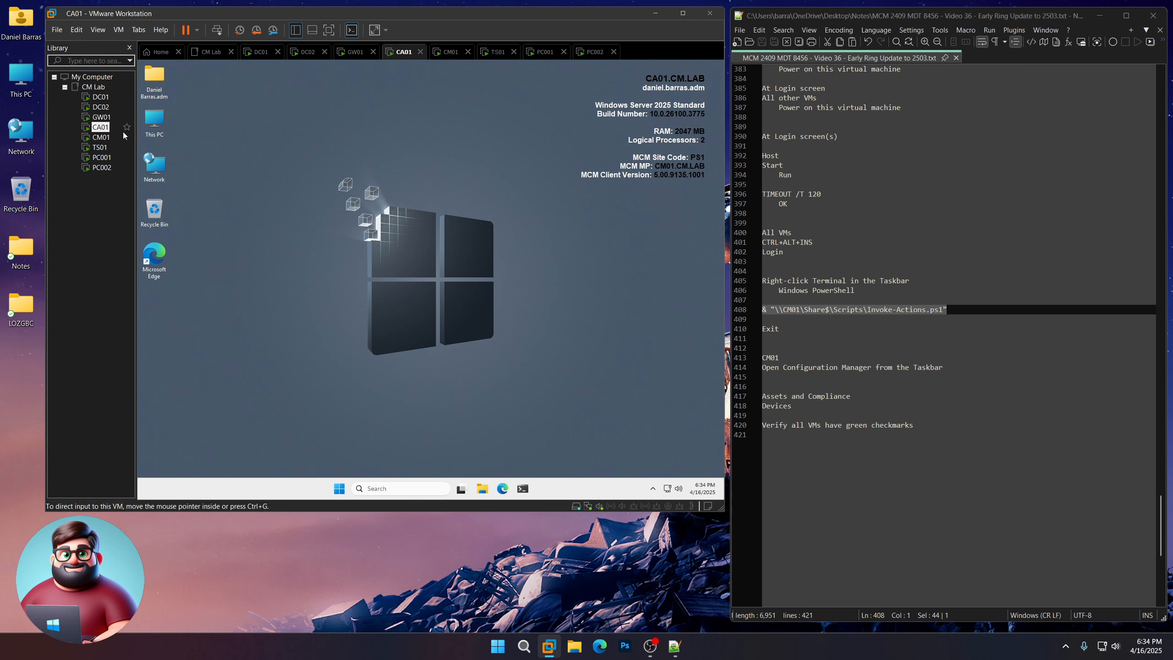
pyautogui.click(101, 136)
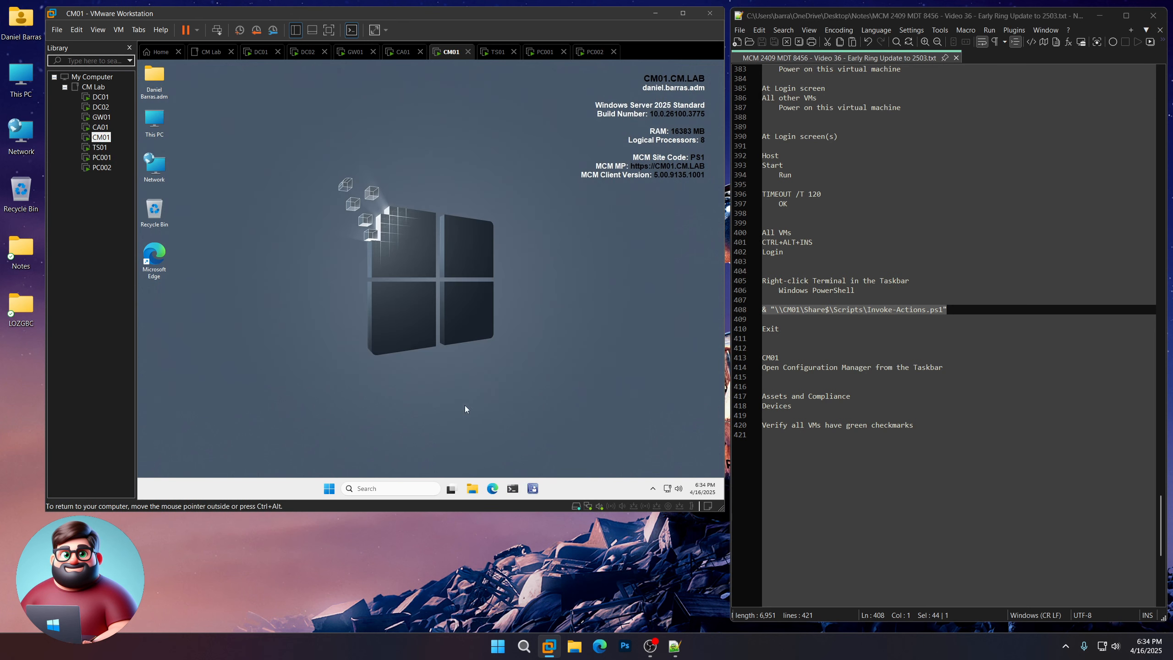
pyautogui.rightClick(520, 491)
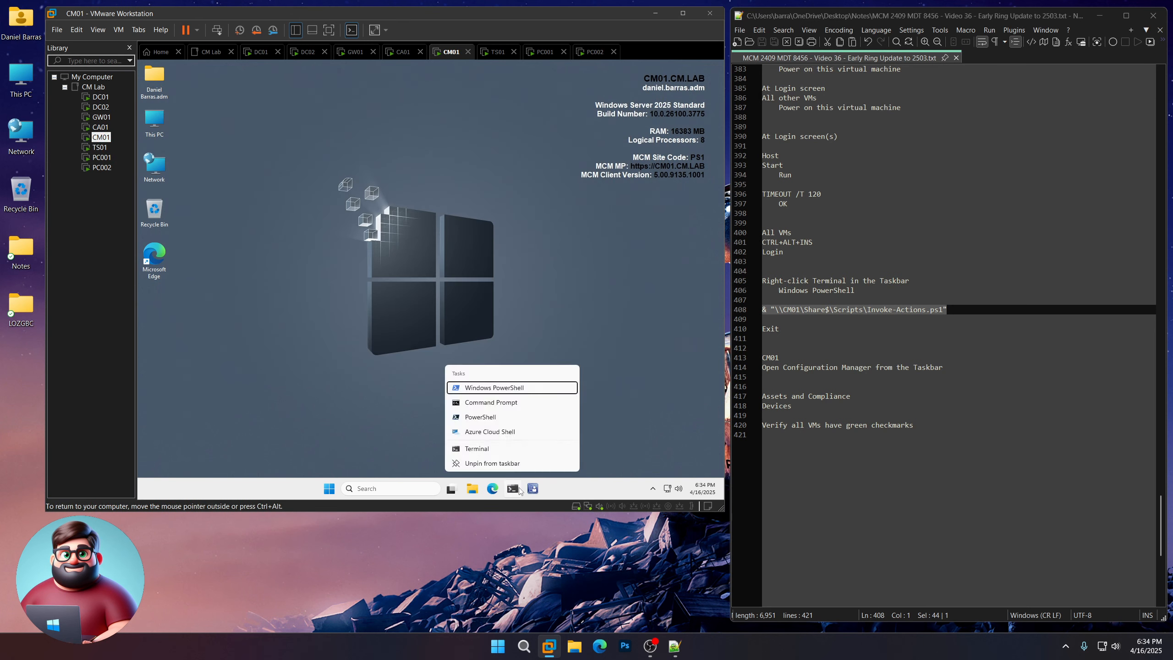
pyautogui.click(484, 390)
# - Open Windows PowerShell on TS01, PC001 and PC002
pyautogui.click(100, 147)
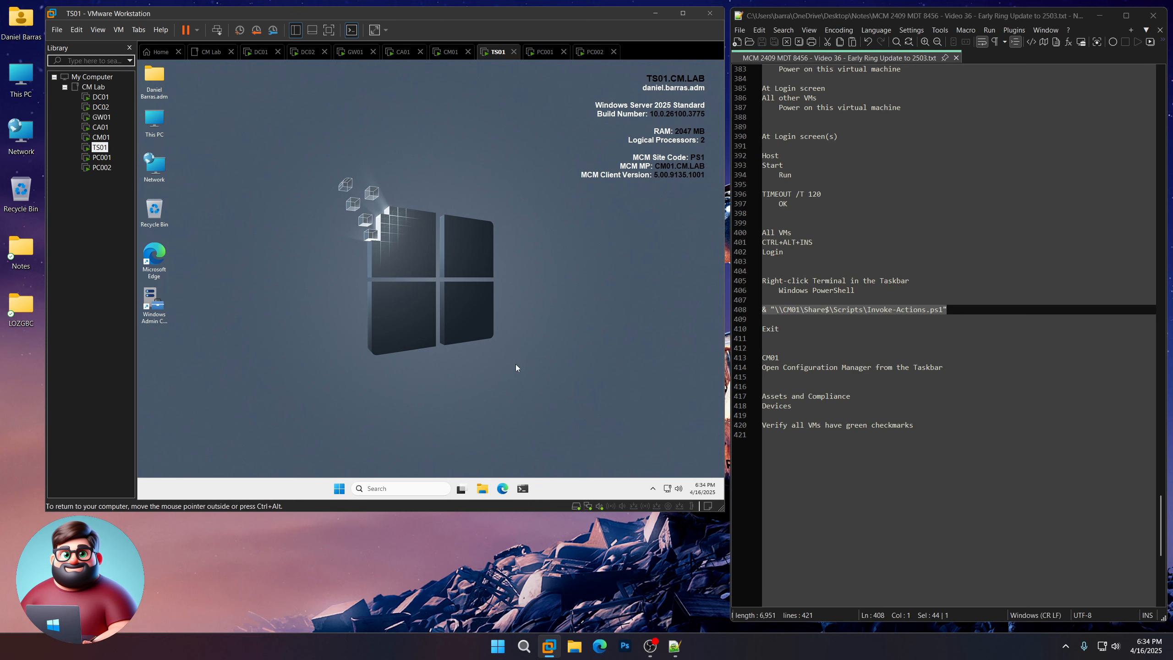
pyautogui.rightClick(525, 489)
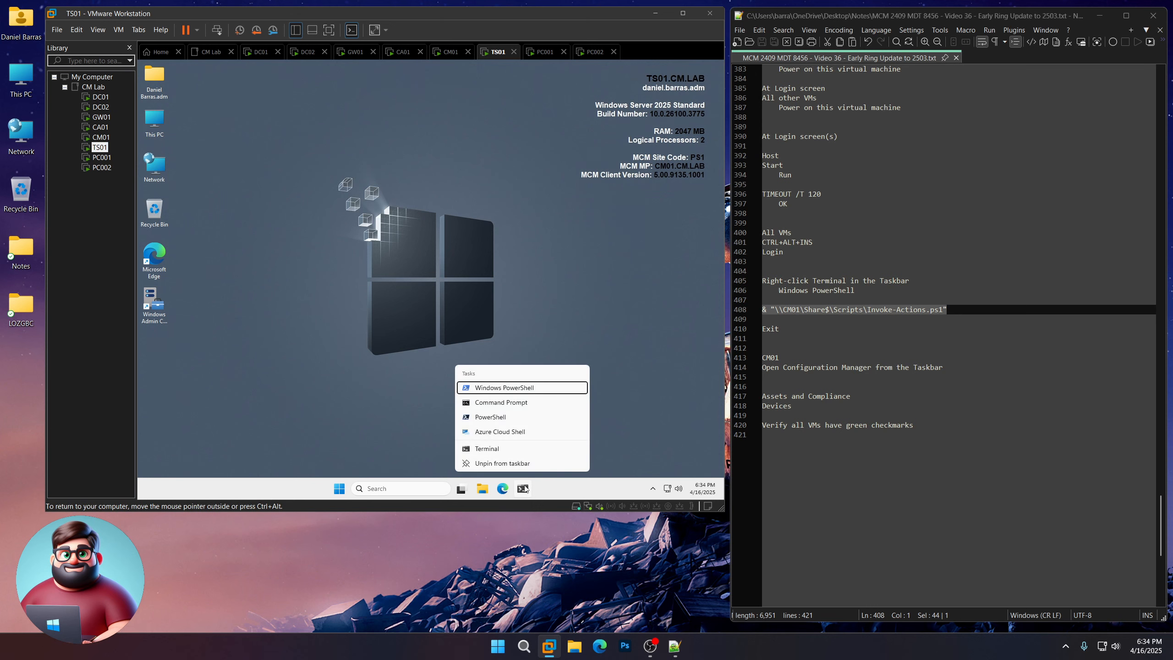
pyautogui.click(492, 394)
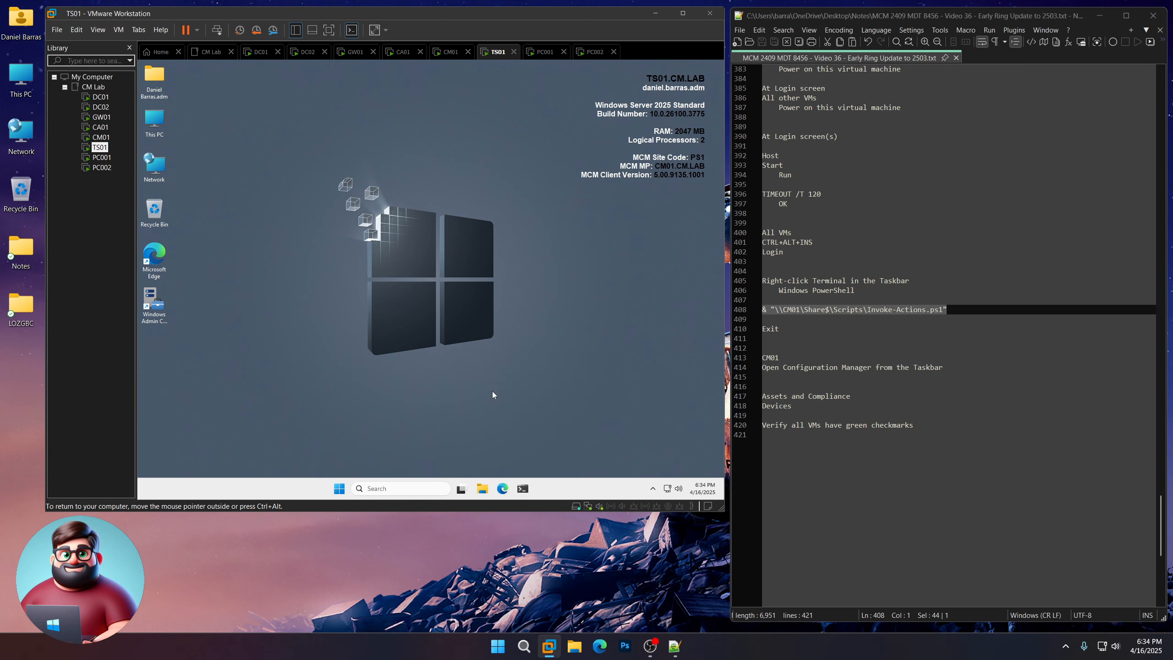
pyautogui.click(102, 157)
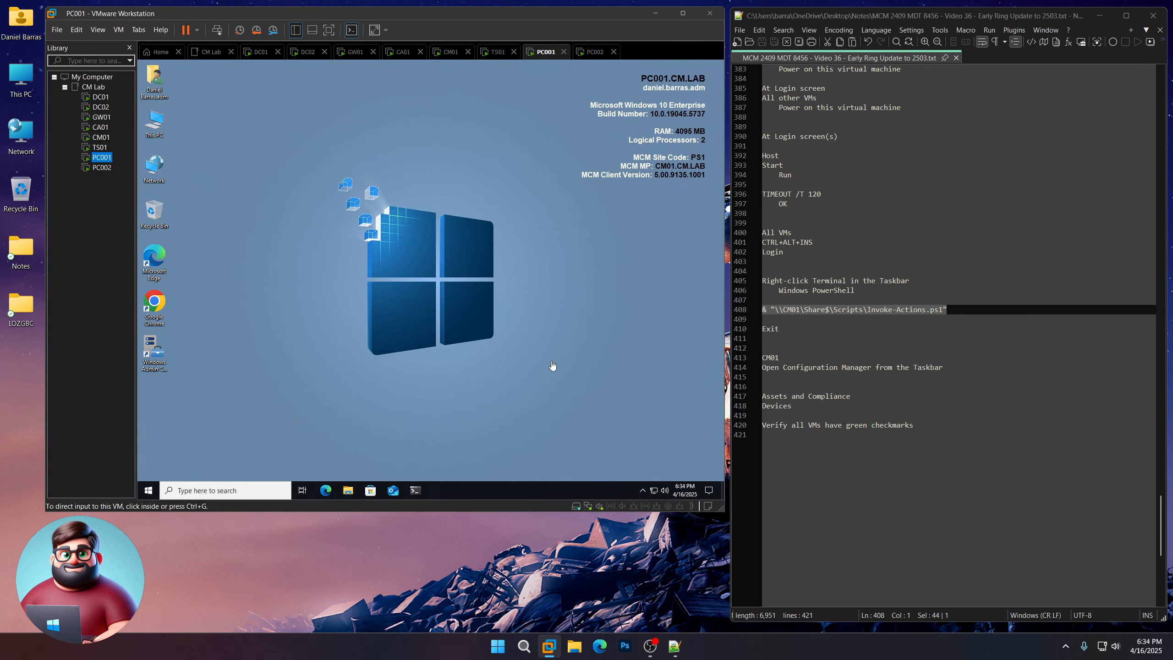
pyautogui.rightClick(414, 488)
pyautogui.click(392, 392)
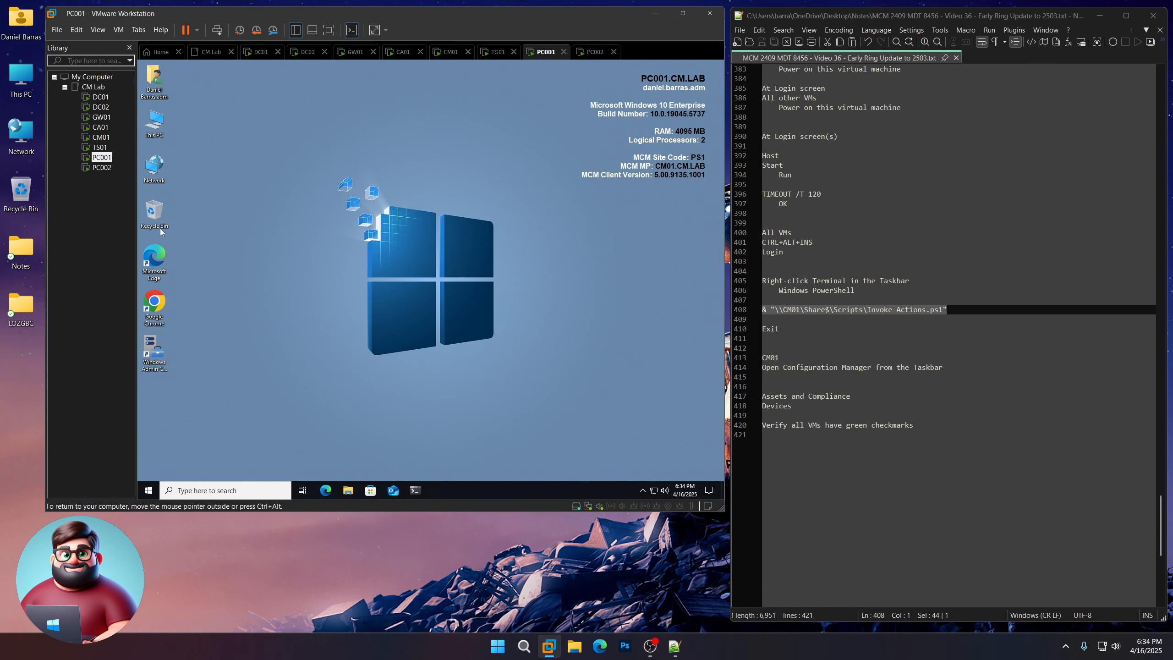
pyautogui.click(102, 167)
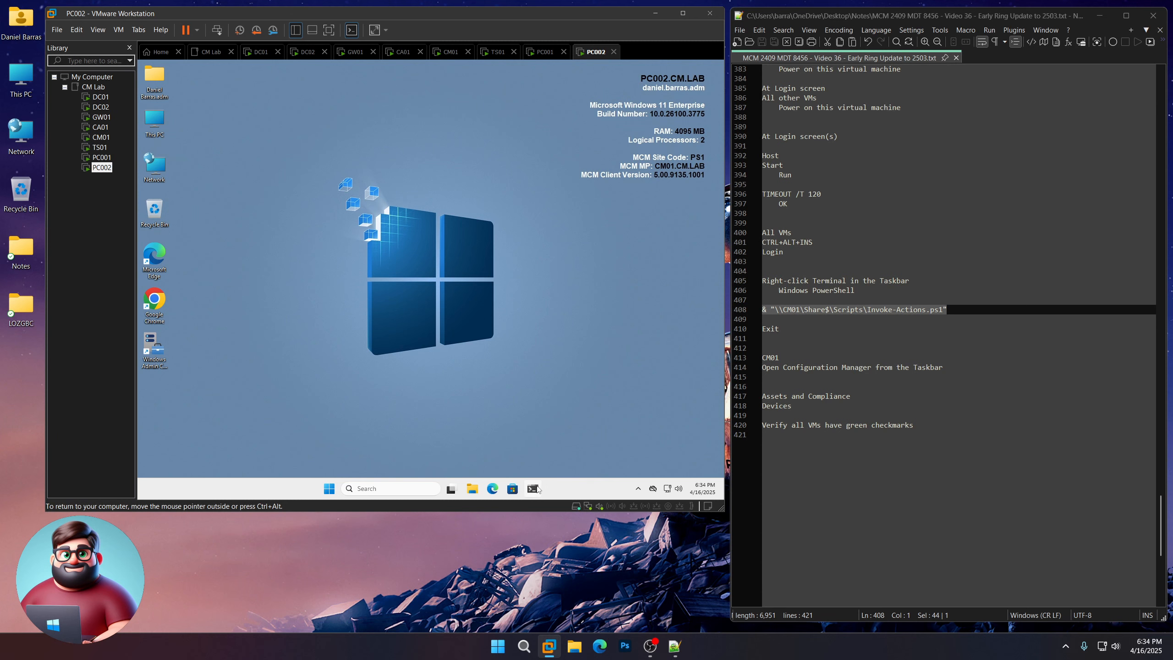
pyautogui.rightClick(537, 489)
pyautogui.click(517, 390)
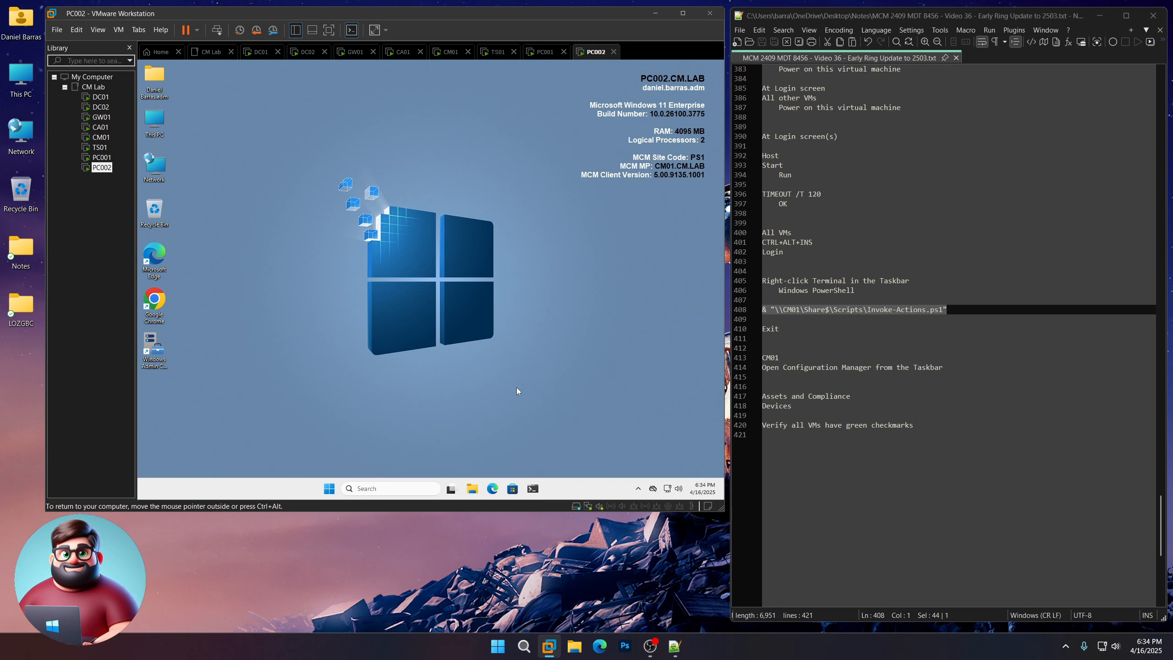
# - Copy the & "\\CM01\Share$\Scripts\Invoke-Actions.ps1" and Exit lines from the notes and paste them into PowerShell on PC002
pyautogui.click(782, 329)
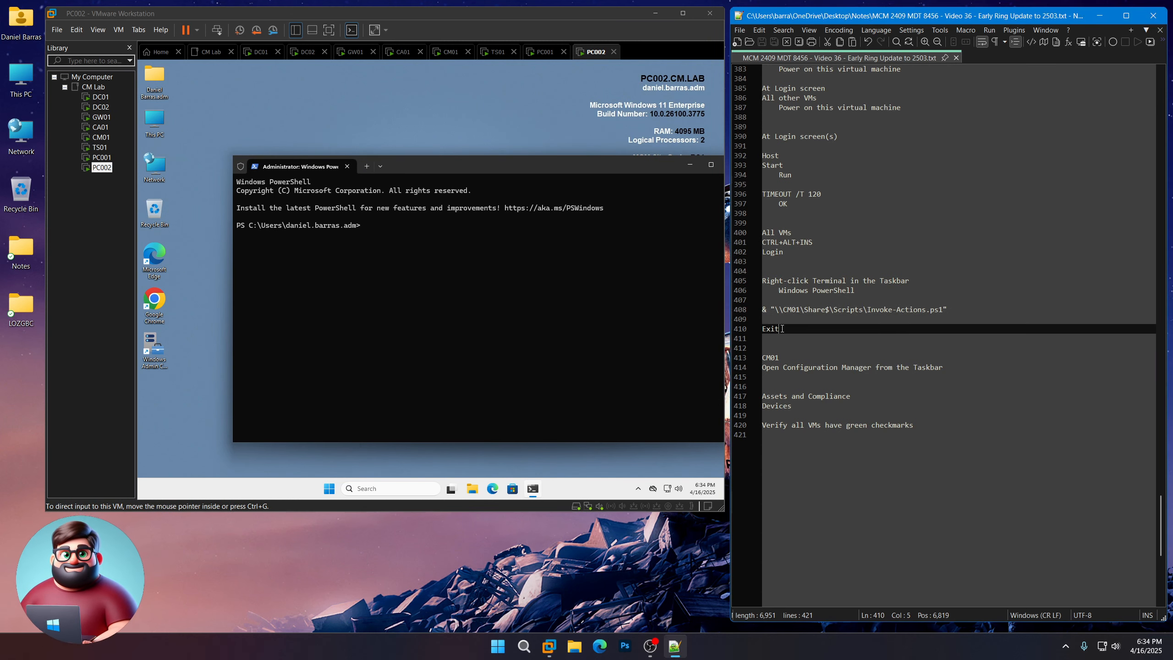
pyautogui.moveTo(782, 328); pyautogui.dragTo(763, 310)
pyautogui.hotkey('ctrl', 'c')
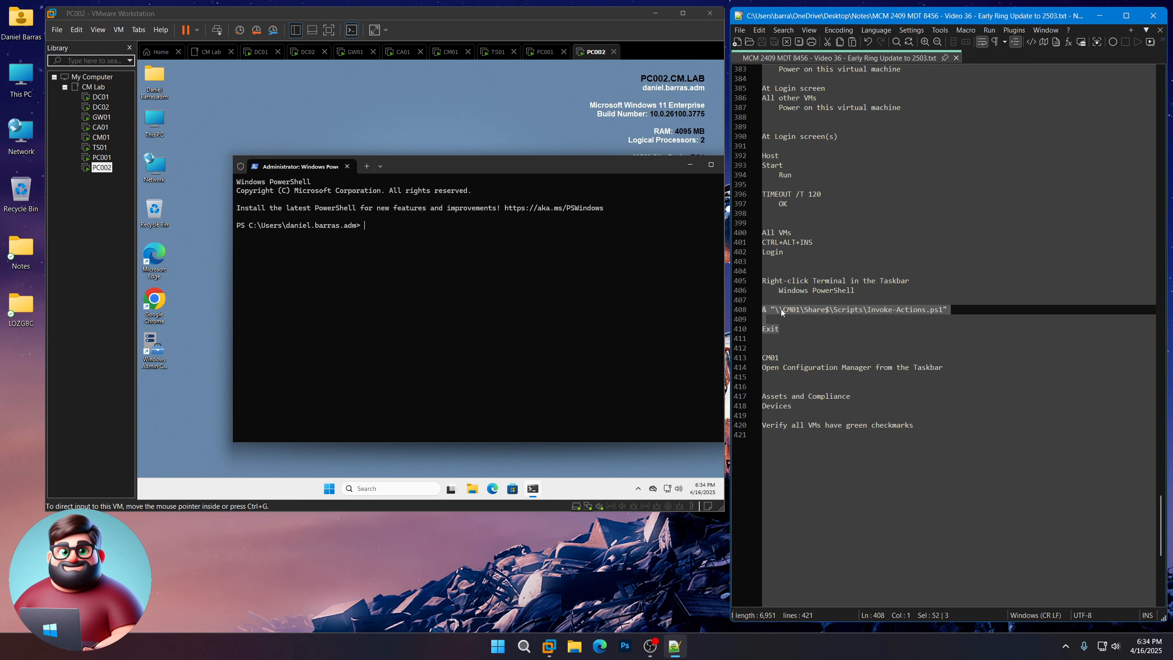
pyautogui.rightClick(780, 312)
pyautogui.click(808, 328)
pyautogui.rightClick(340, 334)
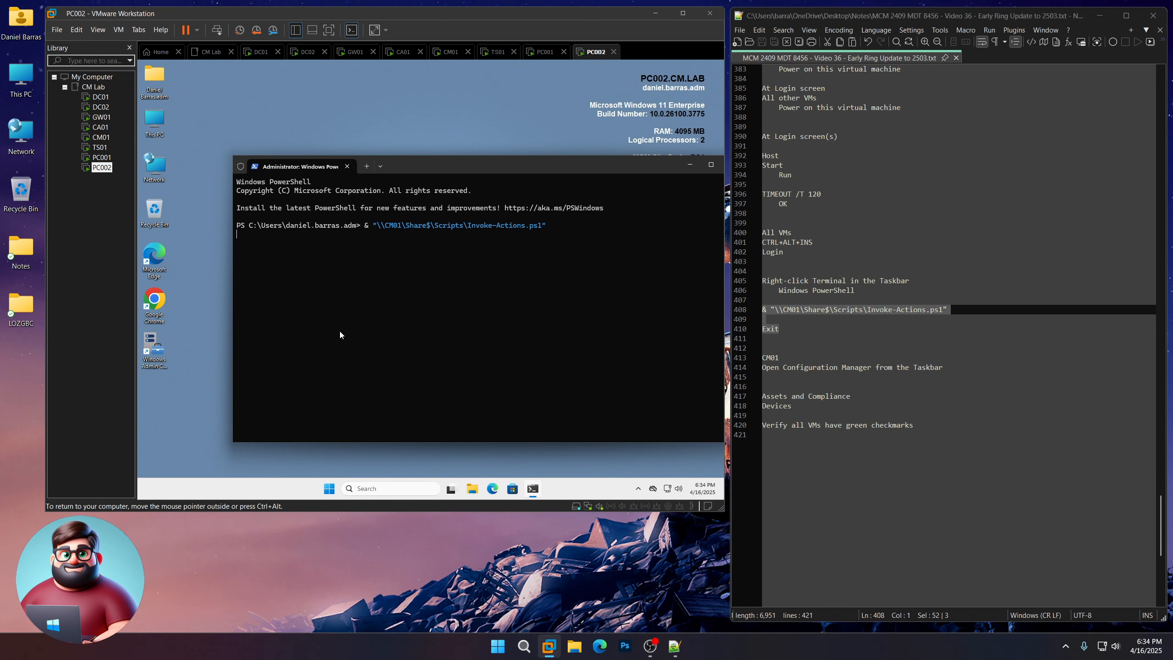
# - Paste the copied Invoke-Actions.ps1 and Exit commands into PowerShell on PC001, TS01 and CM01
pyautogui.click(102, 157)
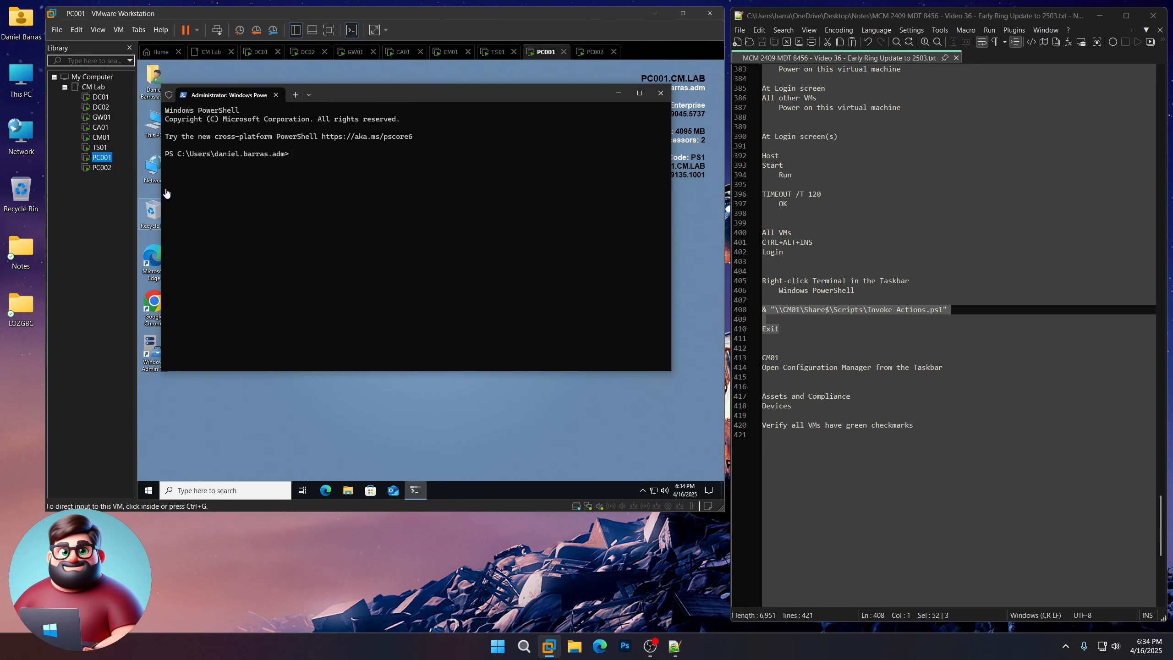
pyautogui.rightClick(415, 309)
pyautogui.click(100, 147)
pyautogui.rightClick(361, 254)
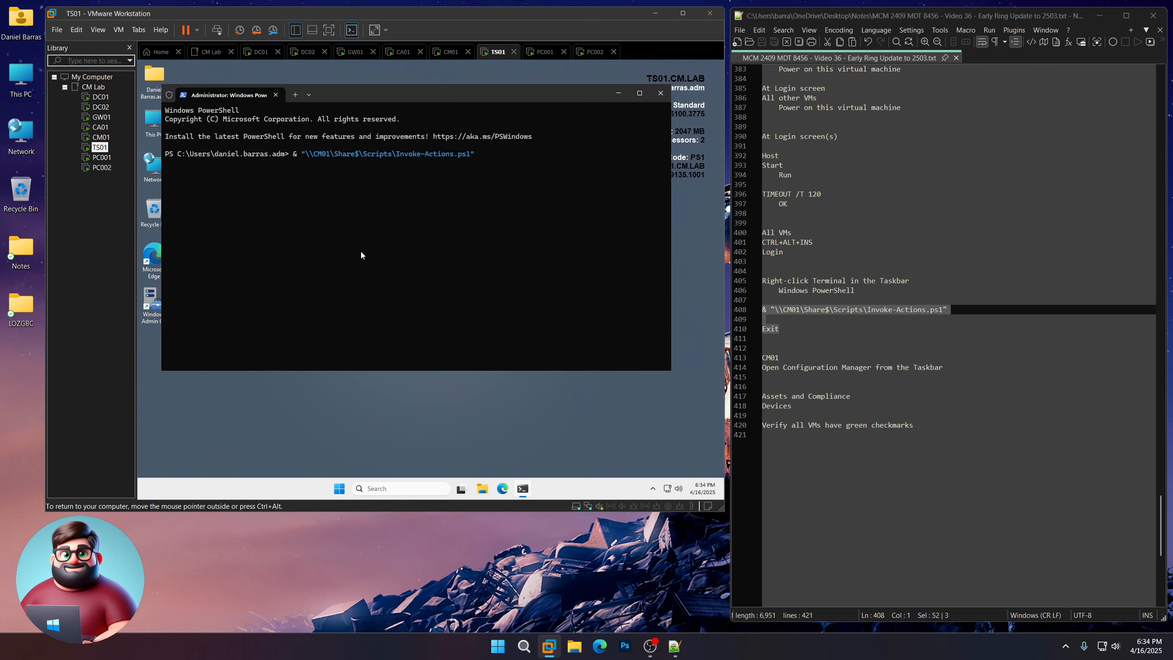
pyautogui.click(101, 136)
pyautogui.rightClick(396, 252)
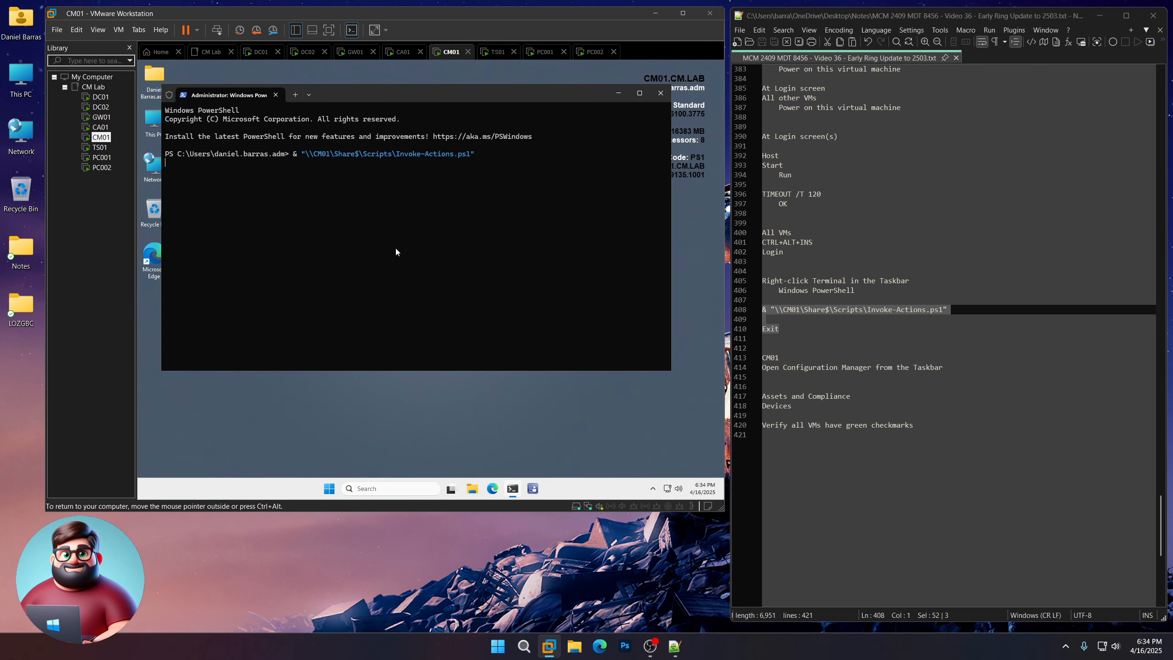
# - Paste the copied Invoke-Actions.ps1 and Exit commands into PowerShell on CA01, GW01, DC02 and DC01
pyautogui.click(101, 126)
pyautogui.rightClick(386, 242)
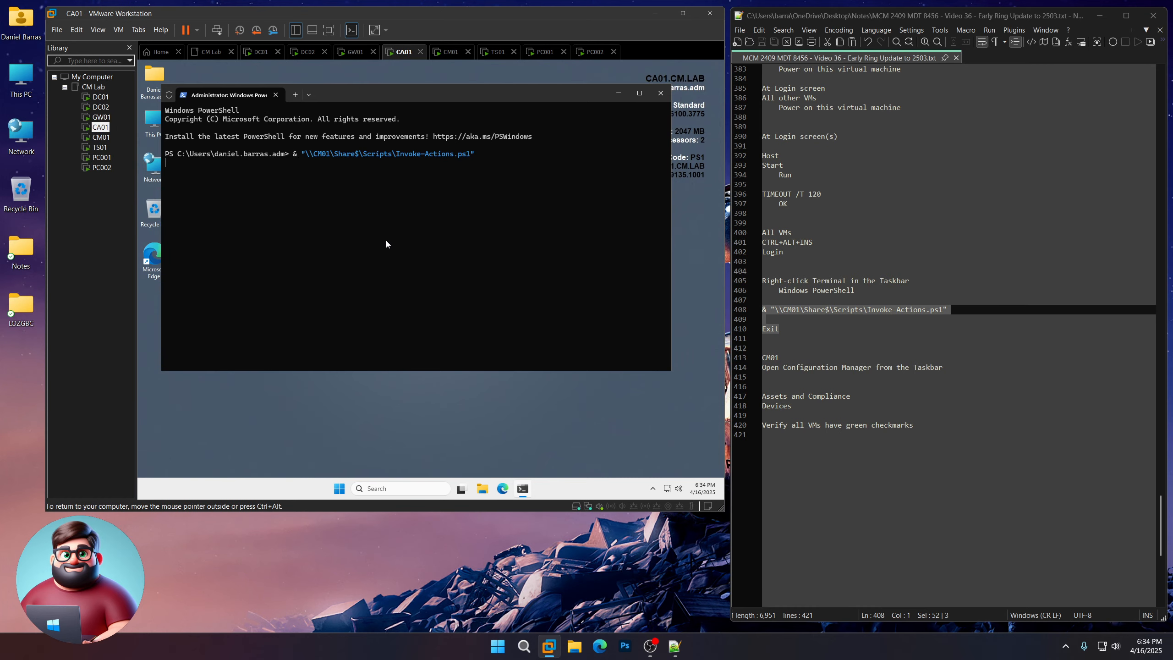
pyautogui.click(102, 117)
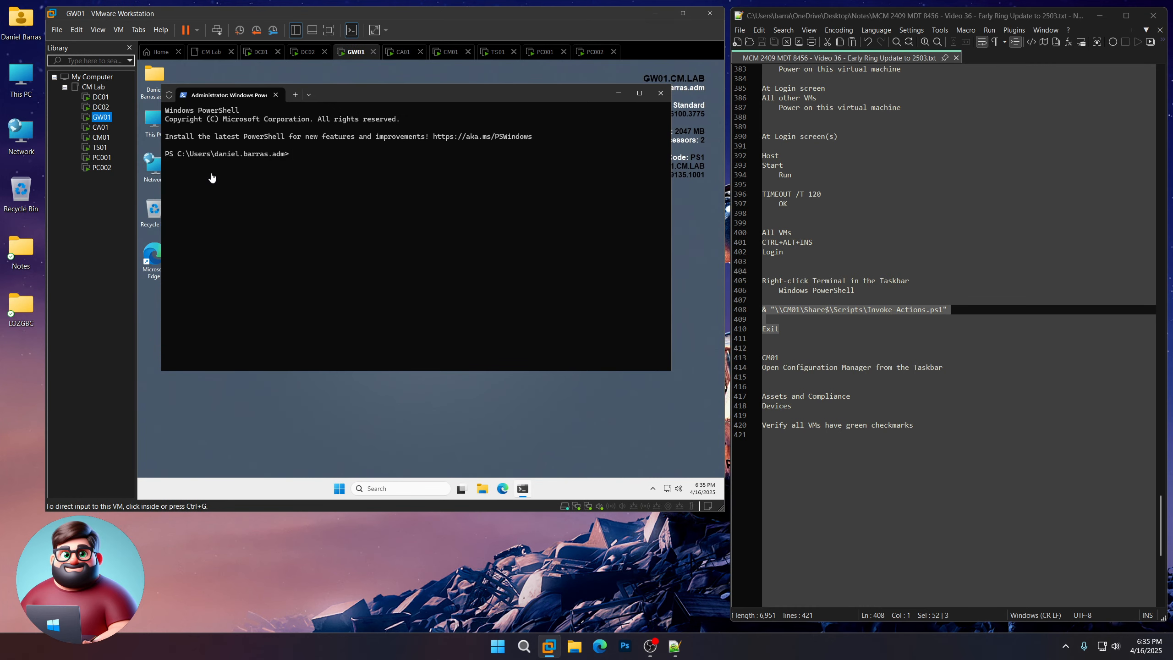
pyautogui.rightClick(316, 196)
pyautogui.click(101, 107)
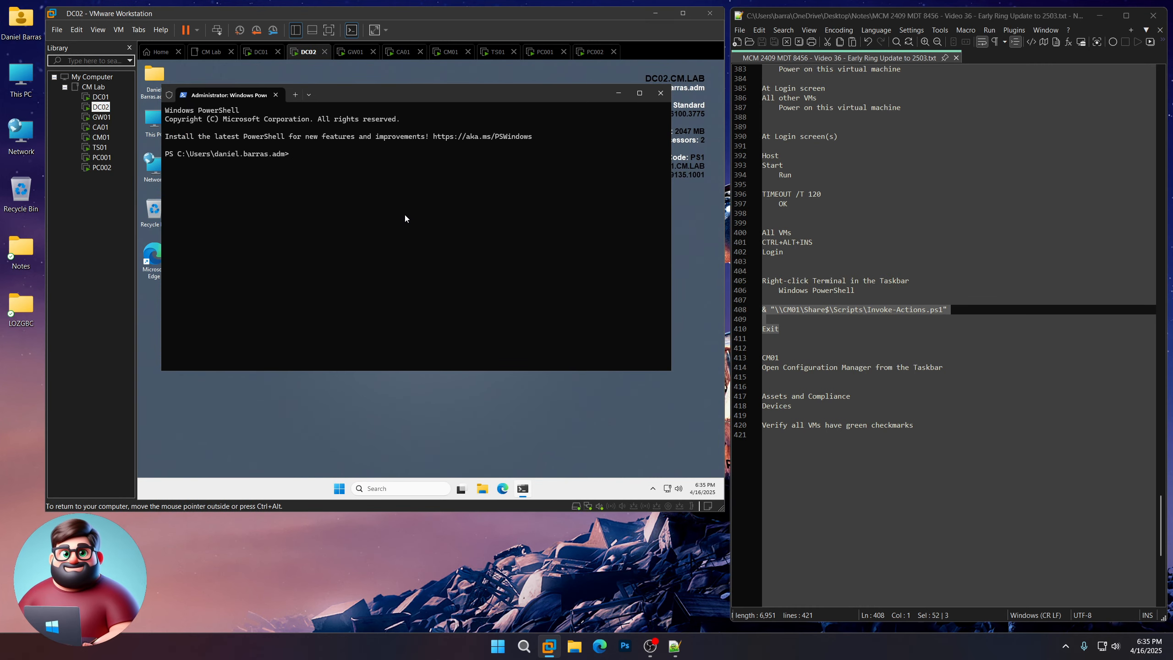
pyautogui.rightClick(404, 215)
pyautogui.click(101, 96)
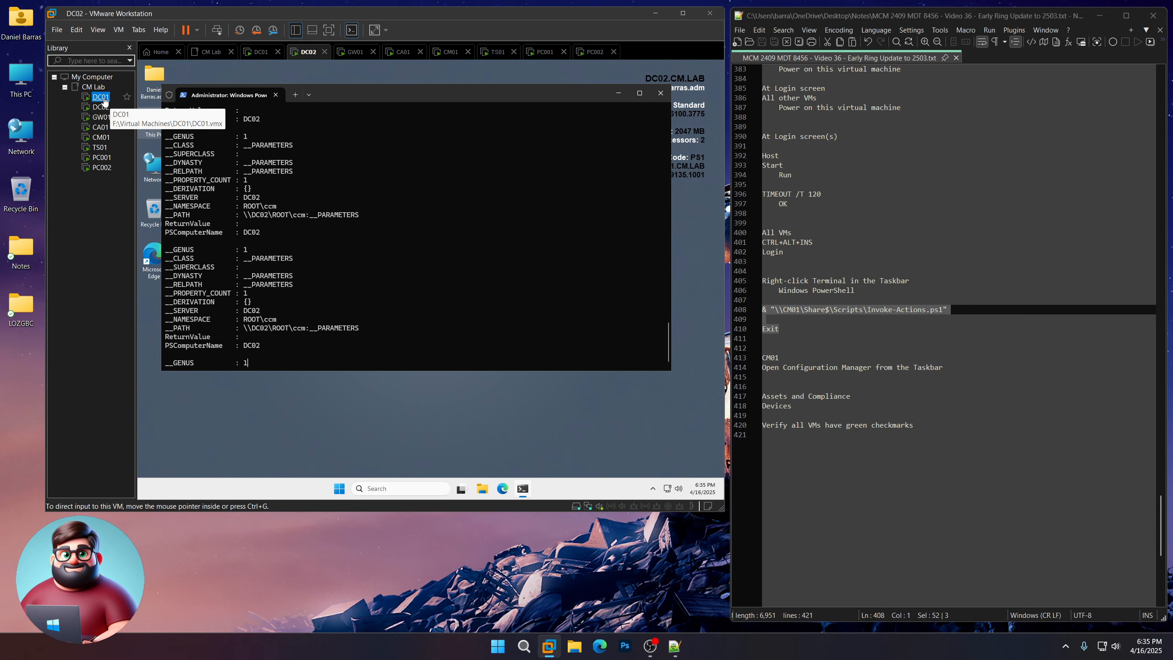
pyautogui.rightClick(379, 220)
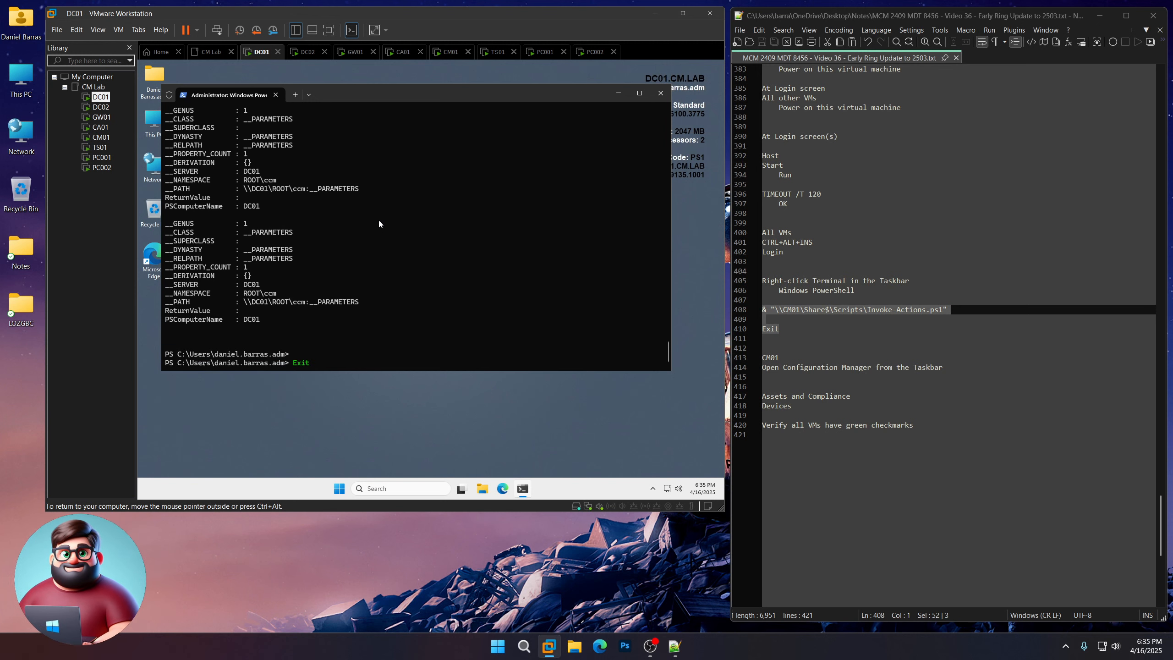
# - Run the pending Exit command to close PowerShell on DC01, DC02, GW01, CA01, CM01, TS01, PC001 and PC002
pyautogui.click(94, 108)
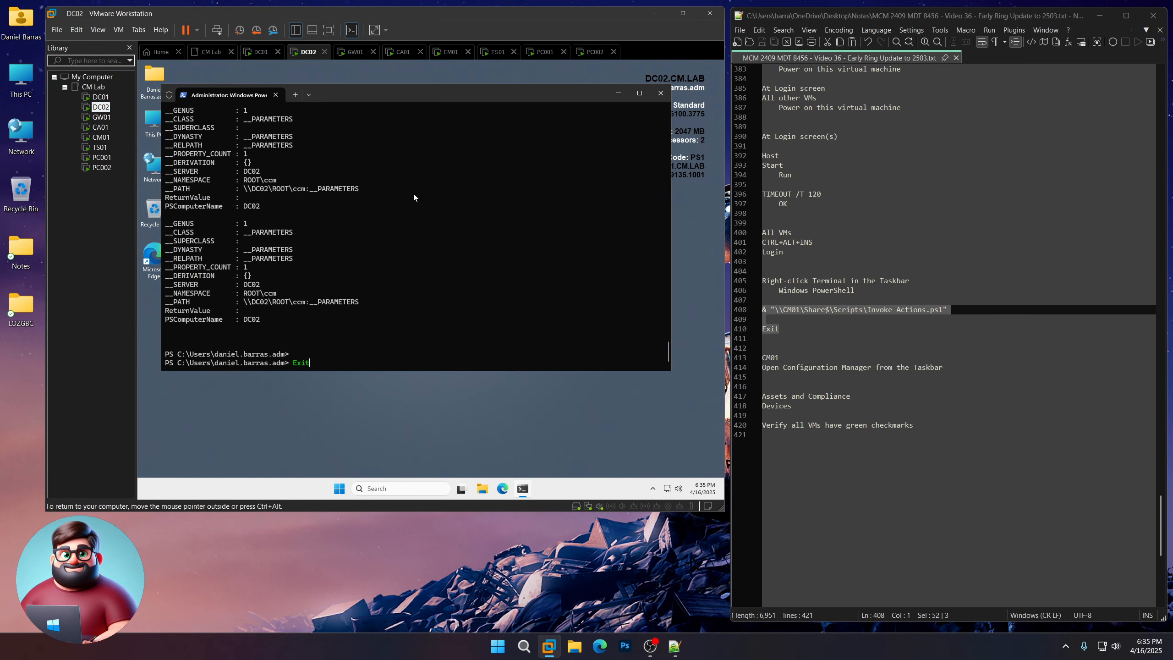
pyautogui.click(100, 119)
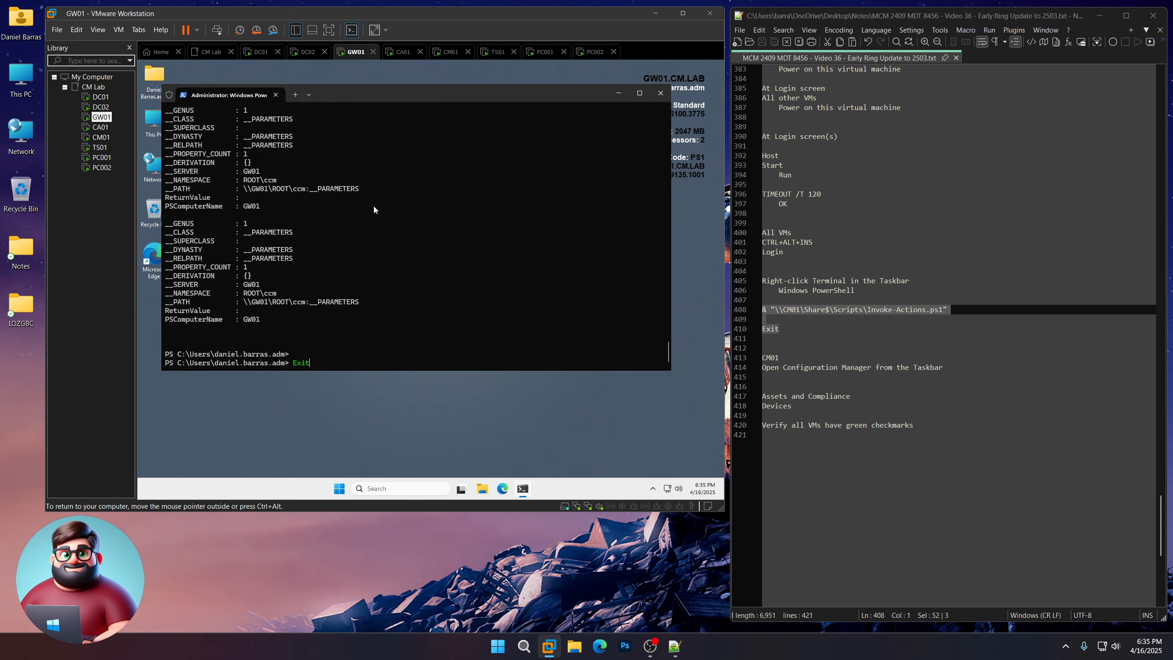
pyautogui.click(89, 129)
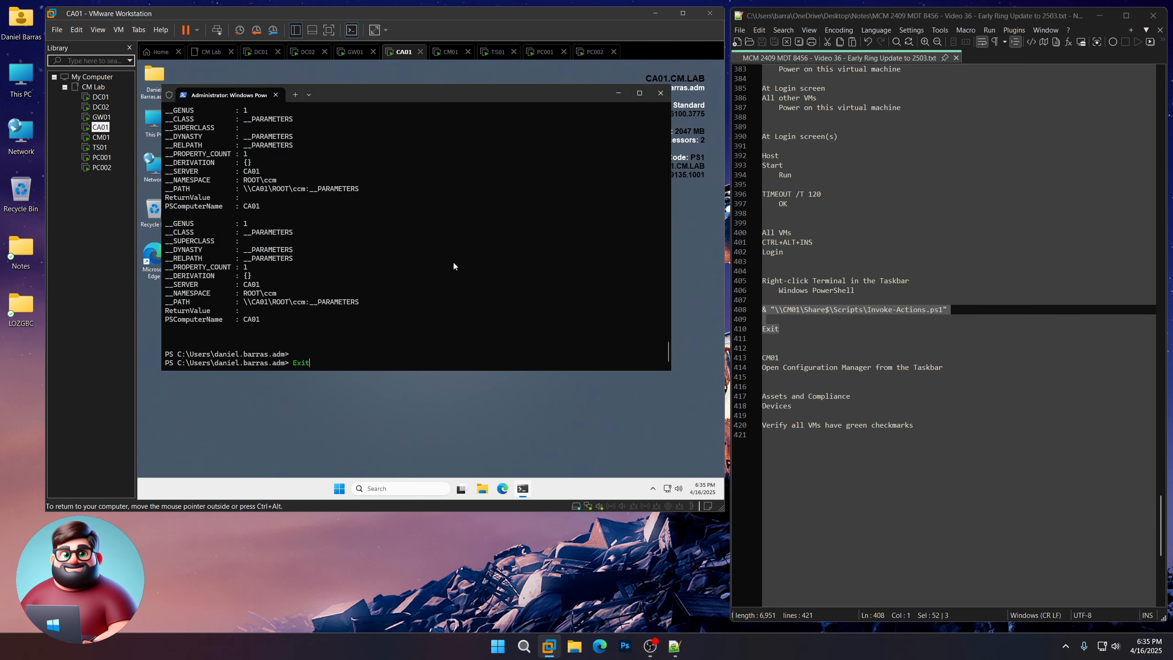
pyautogui.click(103, 138)
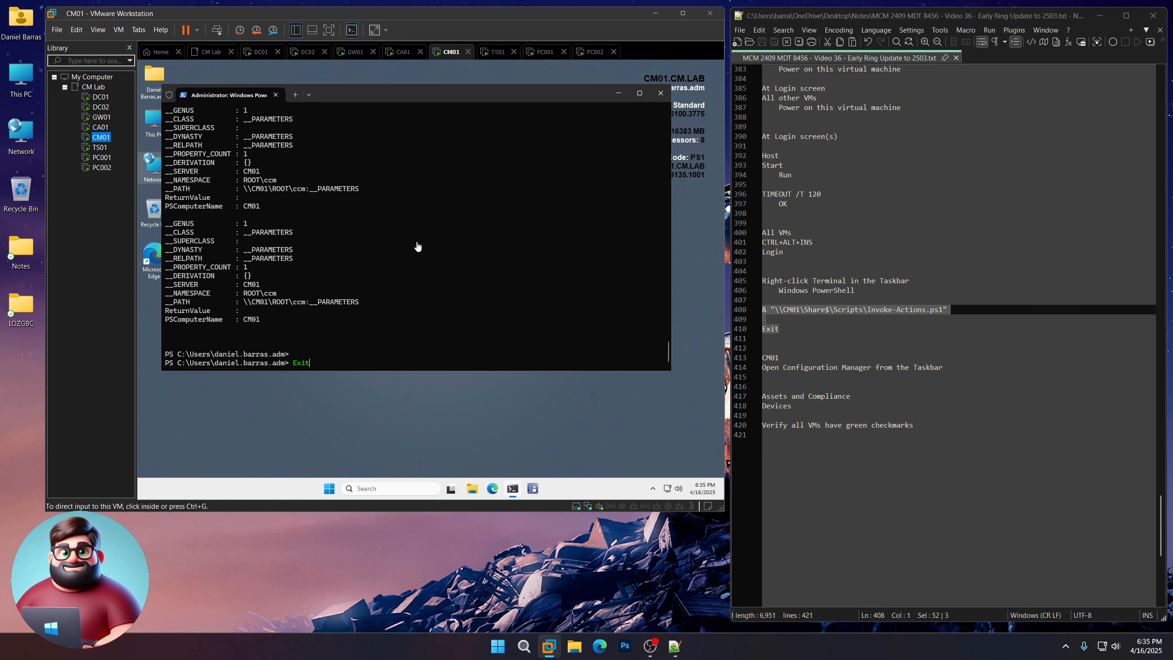
pyautogui.click(115, 148)
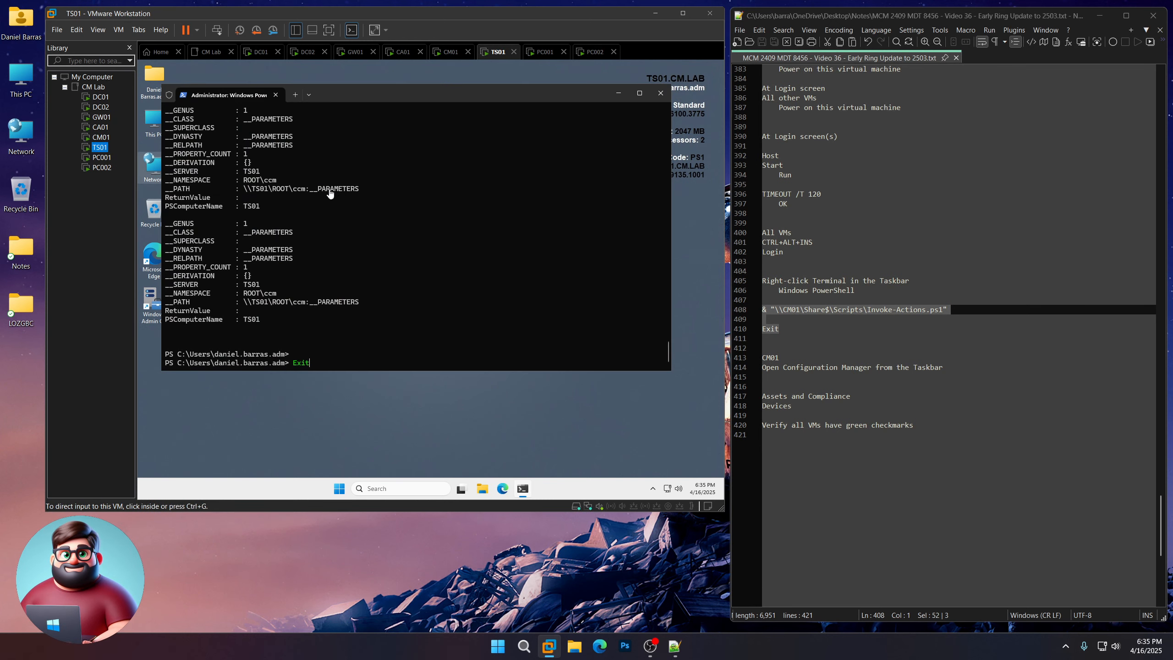
pyautogui.click(101, 157)
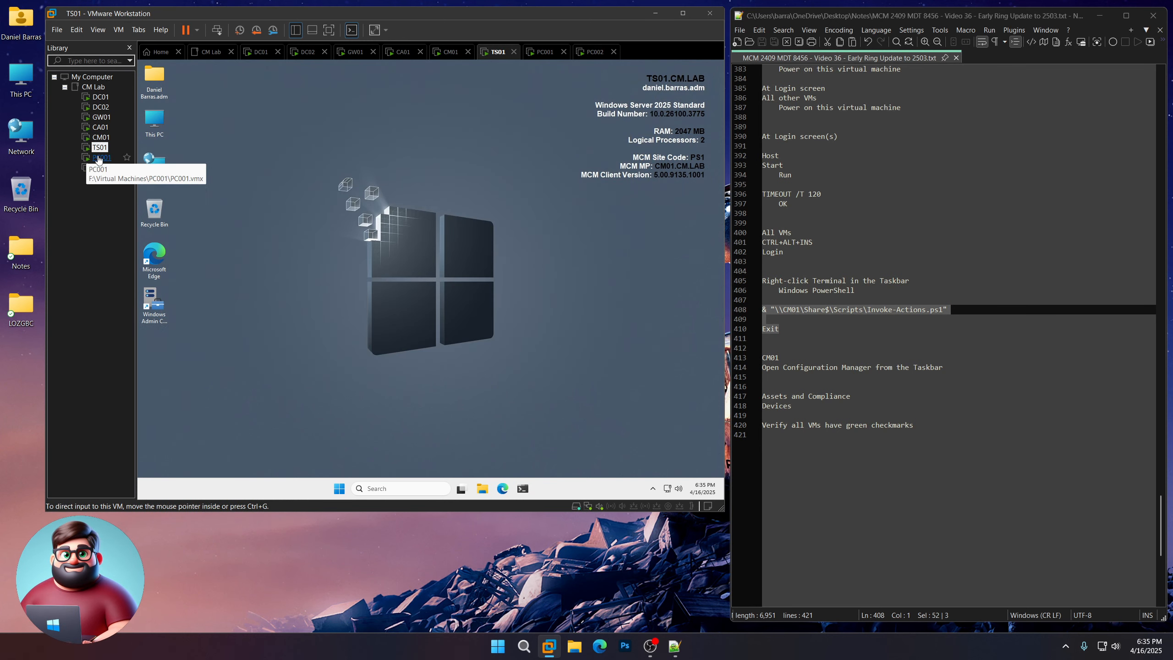
pyautogui.click(101, 167)
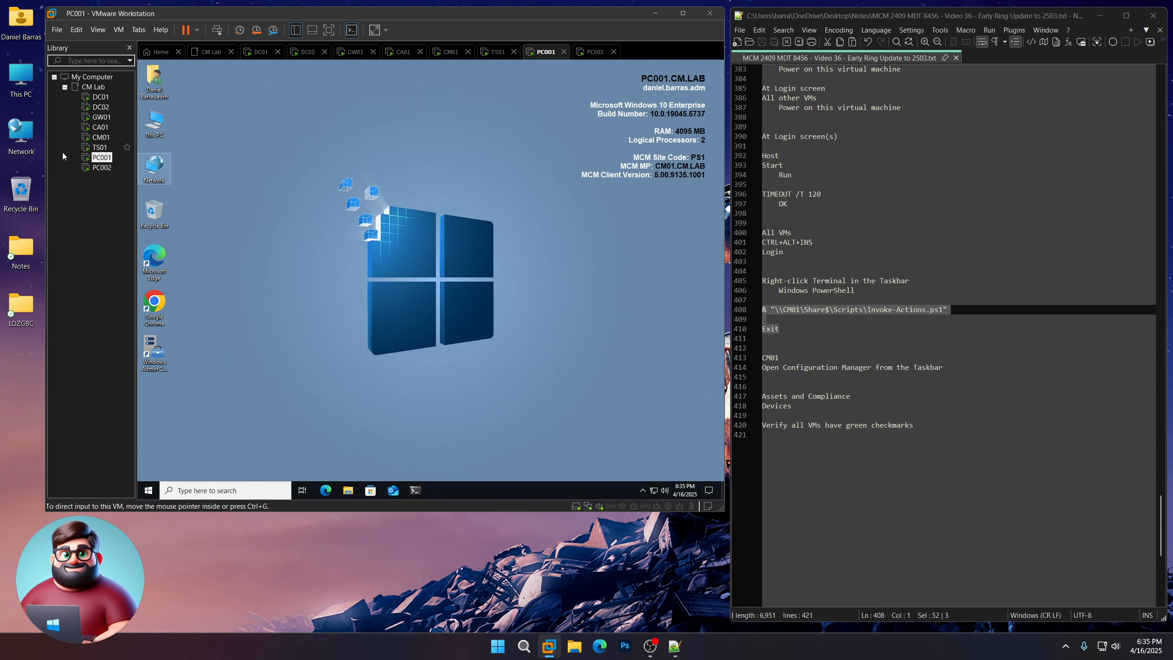
pyautogui.press('Return')
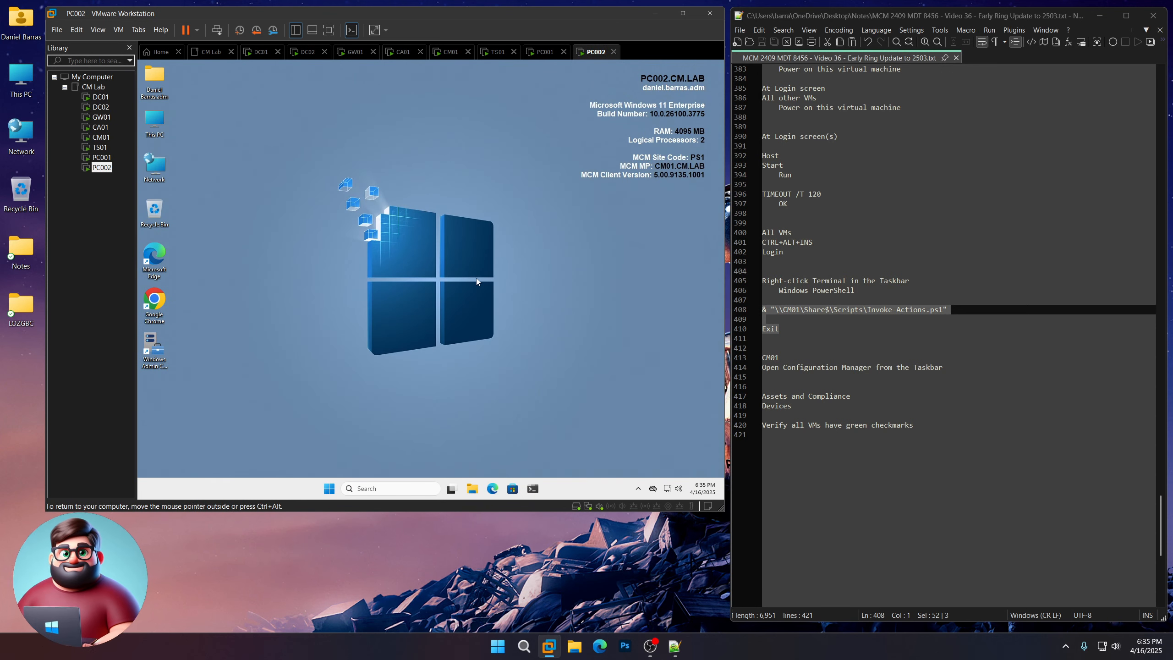
# - Open Configuration Manager on CM01 and check the Devices list in Assets and Compliance for green checkmarks on all VMs
pyautogui.click(101, 138)
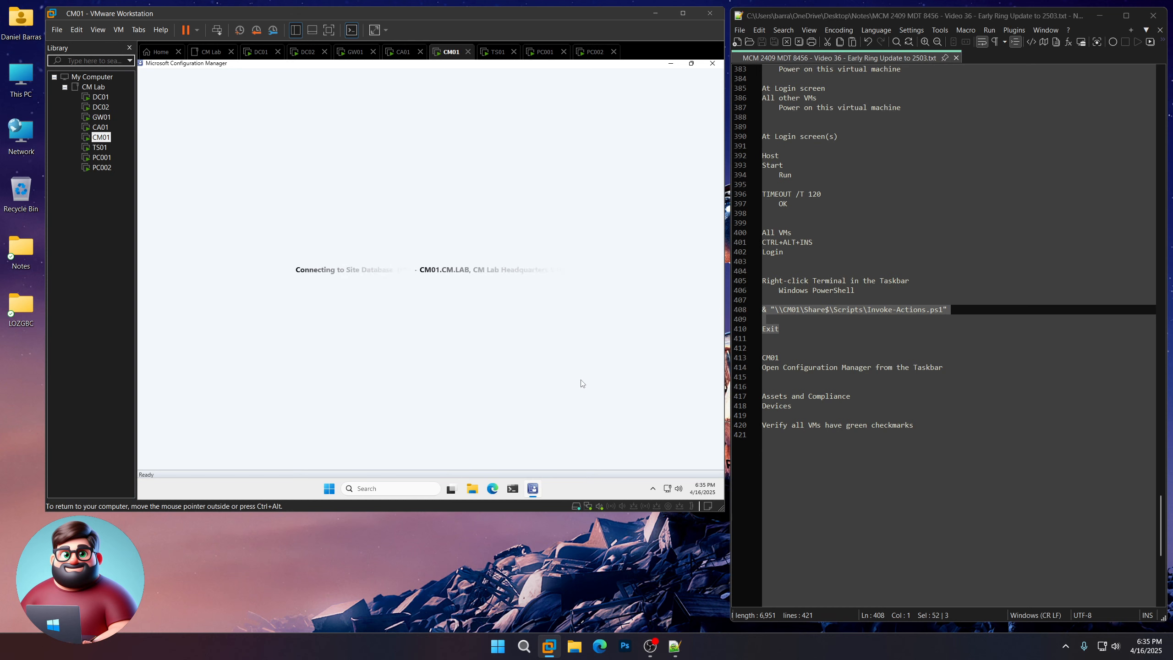
pyautogui.scroll(-3, 869, 323)
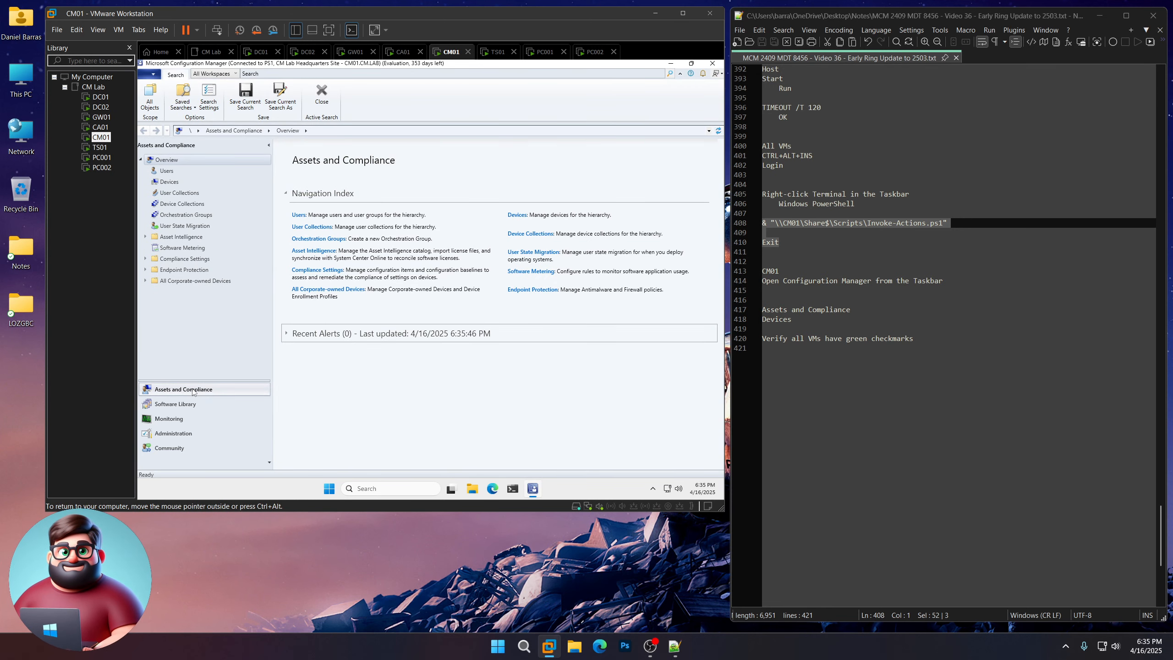
pyautogui.click(168, 182)
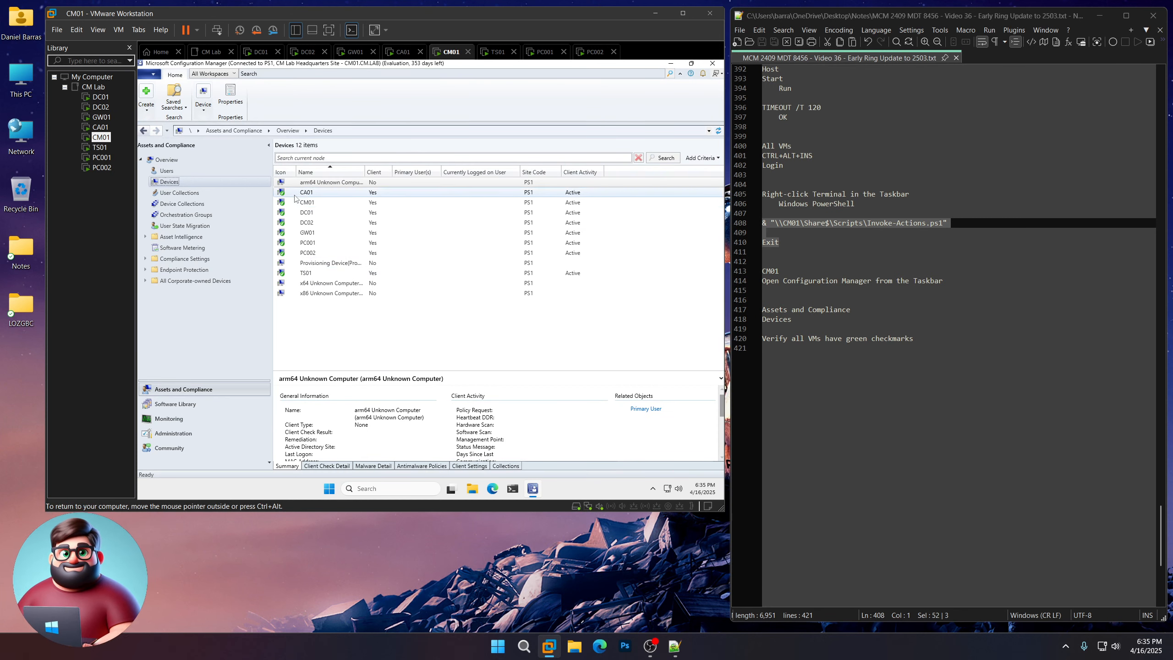
pyautogui.moveTo(928, 337); pyautogui.dragTo(752, 336)
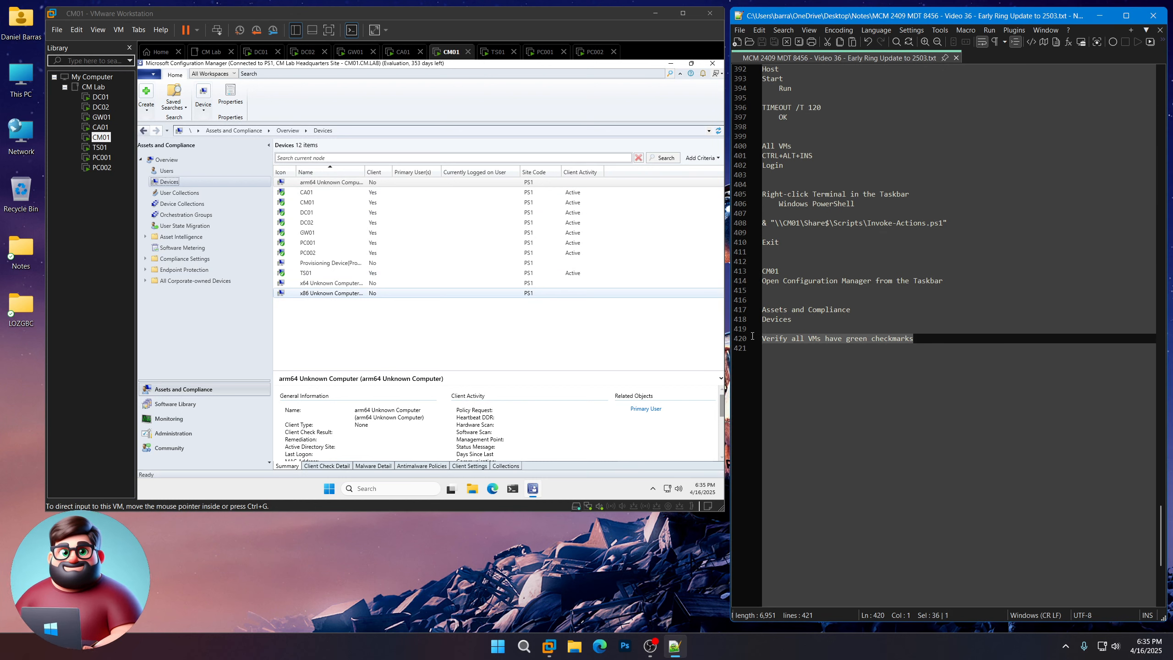